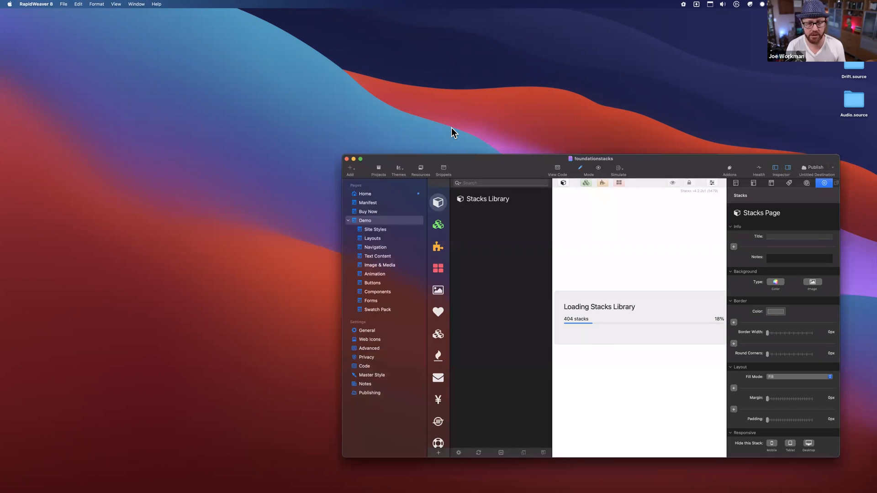
# - Enlarge the foundationstacks project window, hide the Stacks Library and open the Home page for editing
pyautogui.moveTo(656, 347); pyautogui.dragTo(792, 430)
pyautogui.moveTo(593, 47); pyautogui.dragTo(551, 50)
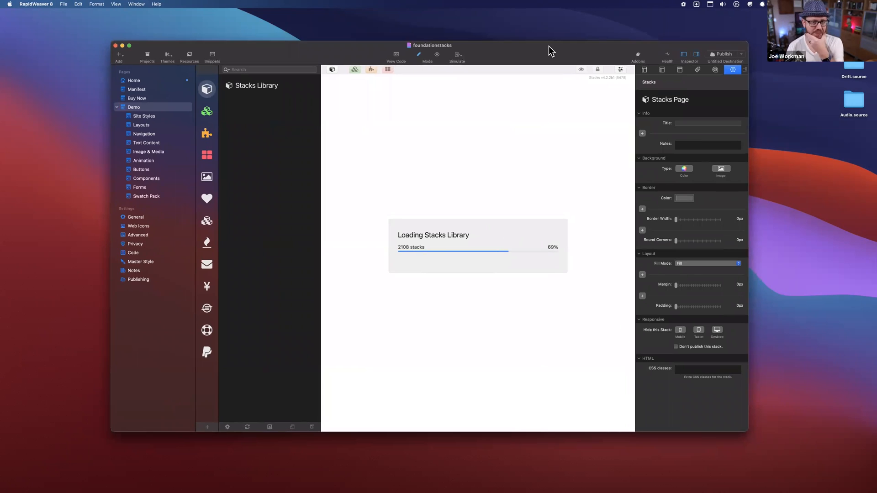
pyautogui.click(332, 70)
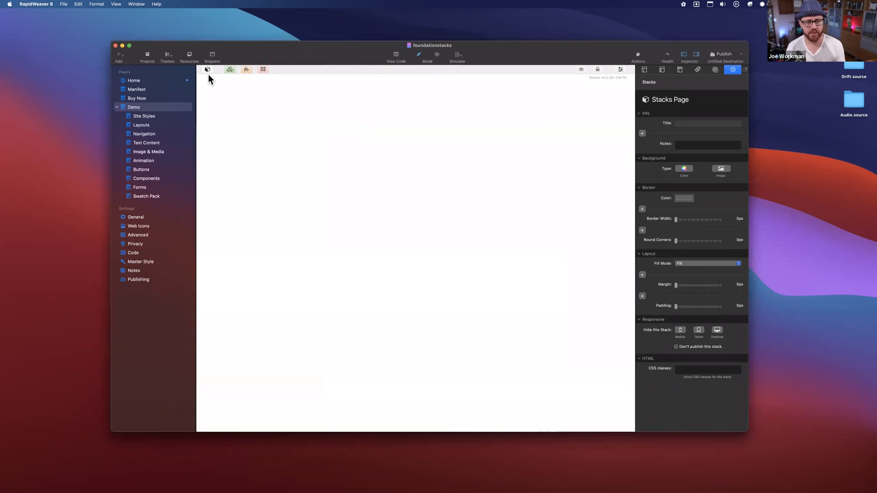
pyautogui.click(134, 81)
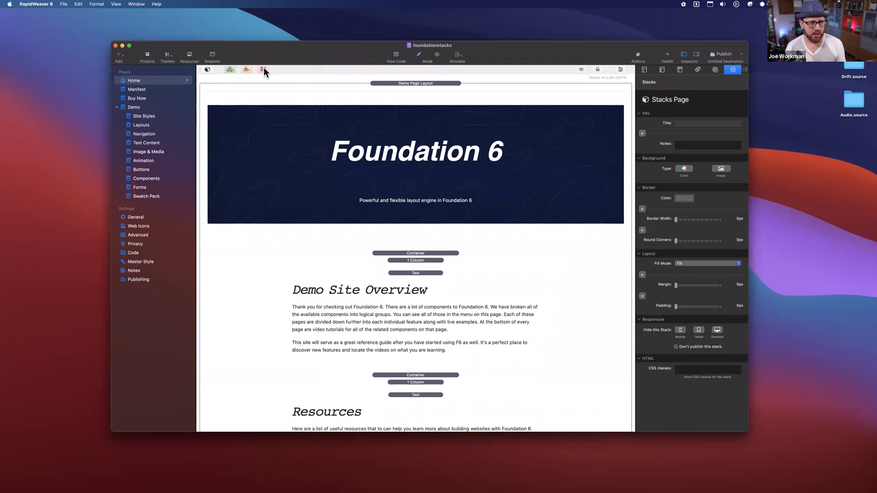
# - Shrink the project window slightly and reposition it on the desktop
pyautogui.moveTo(319, 55); pyautogui.dragTo(333, 46)
pyautogui.moveTo(760, 419); pyautogui.dragTo(729, 387)
pyautogui.moveTo(591, 57); pyautogui.dragTo(623, 71)
# - Look through the Home page sections from the banner to Helpful Community and return to the banner
pyautogui.scroll(-5, 562, 222)
pyautogui.scroll(-15, 562, 222)
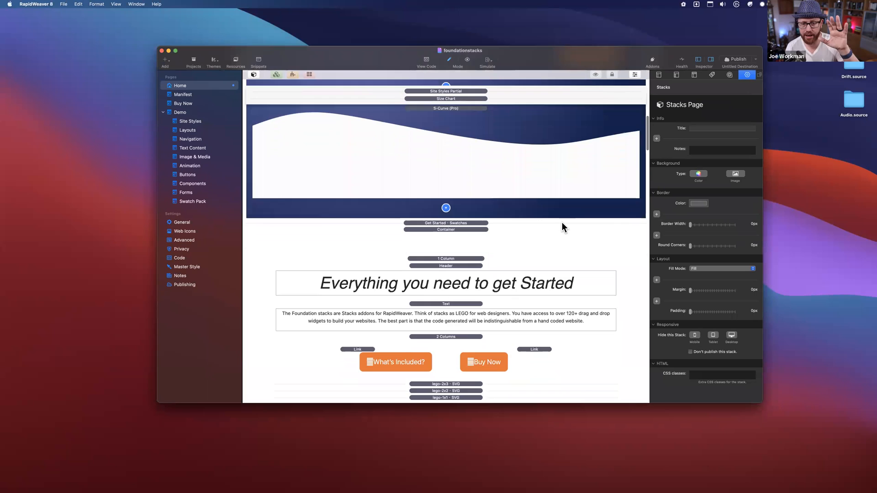
pyautogui.scroll(-10, 562, 222)
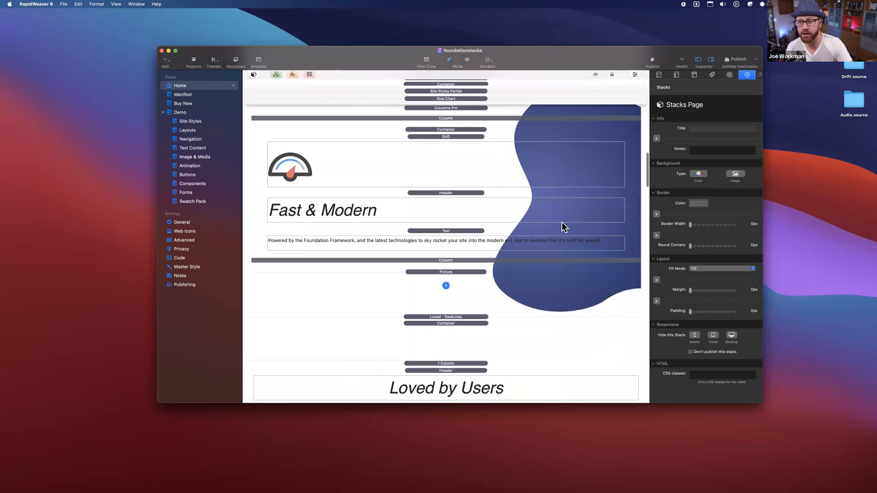
pyautogui.scroll(-5, 562, 227)
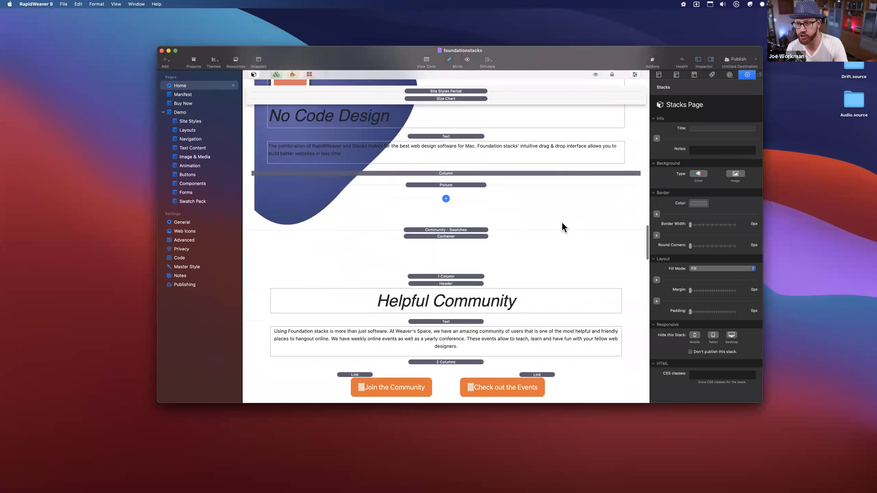
pyautogui.scroll(20, 562, 223)
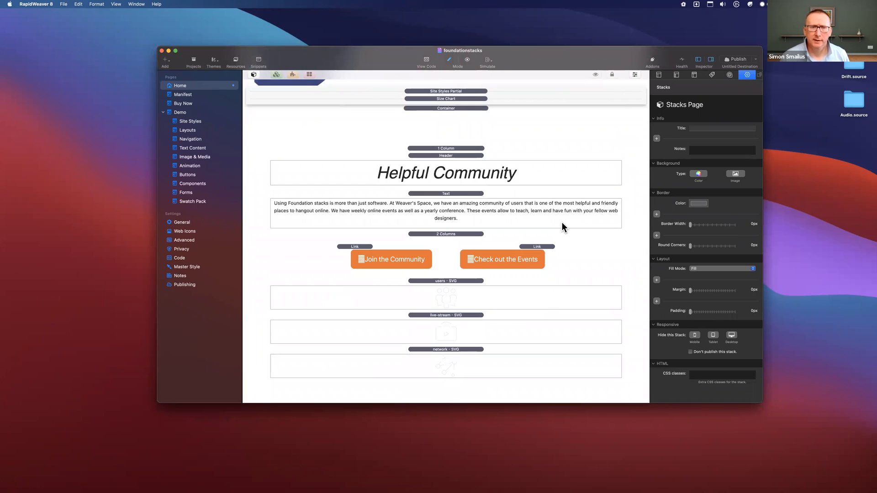
pyautogui.scroll(10, 561, 222)
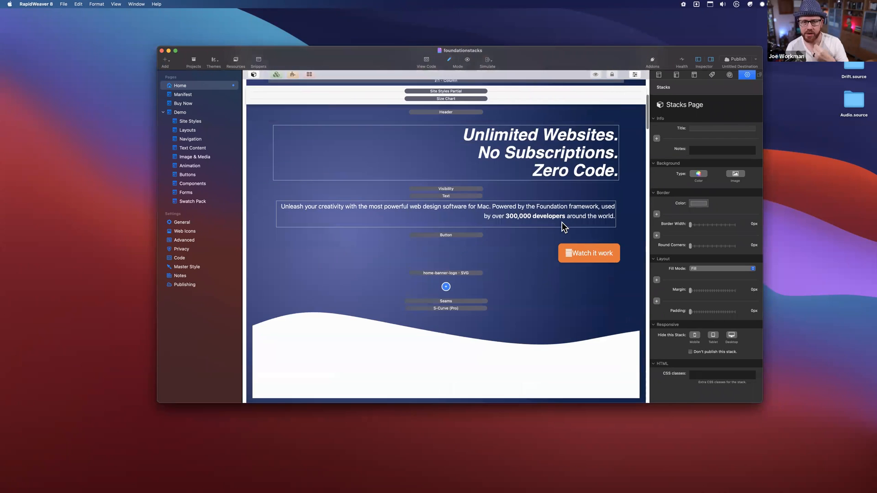
# - Select the Site Styles Partial and examine how it sits over the Home page content along the page's length
pyautogui.click(451, 91)
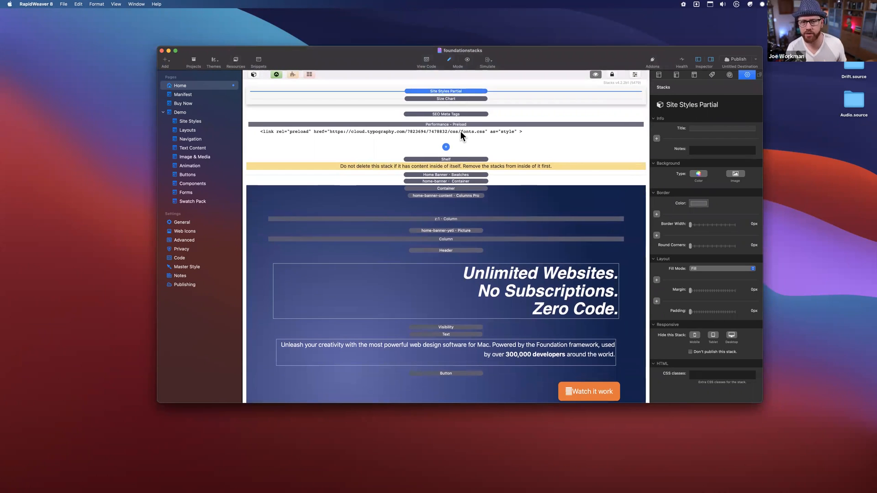
pyautogui.scroll(-5, 460, 131)
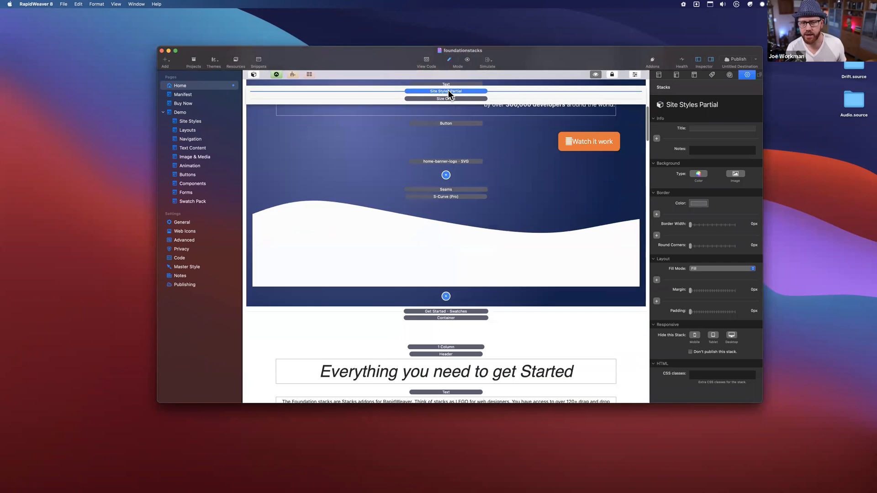
pyautogui.scroll(-2, 461, 133)
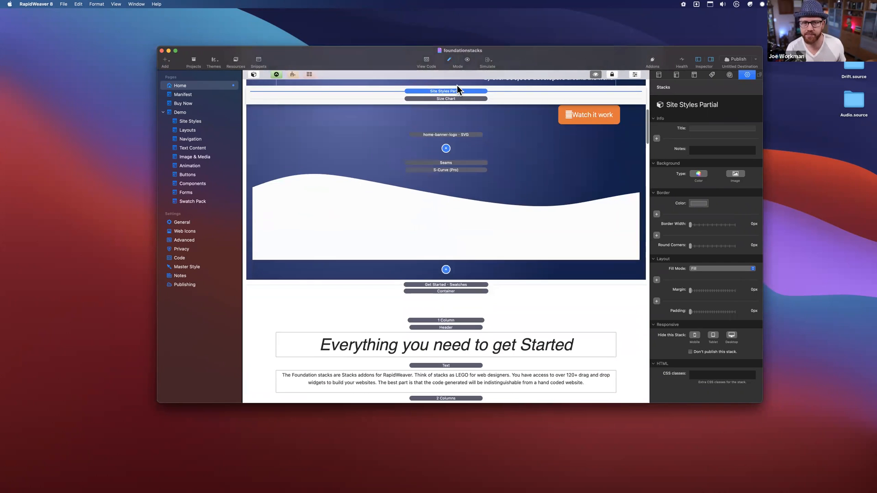
pyautogui.scroll(1, 462, 113)
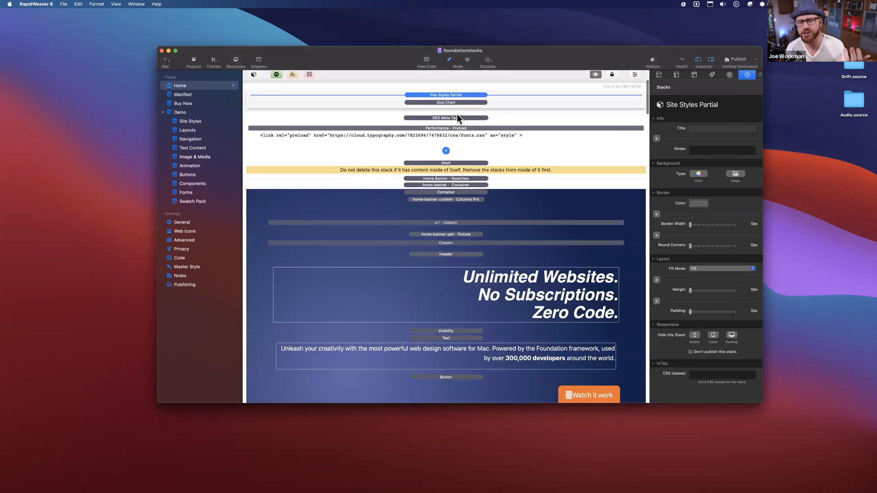
pyautogui.scroll(10, 456, 114)
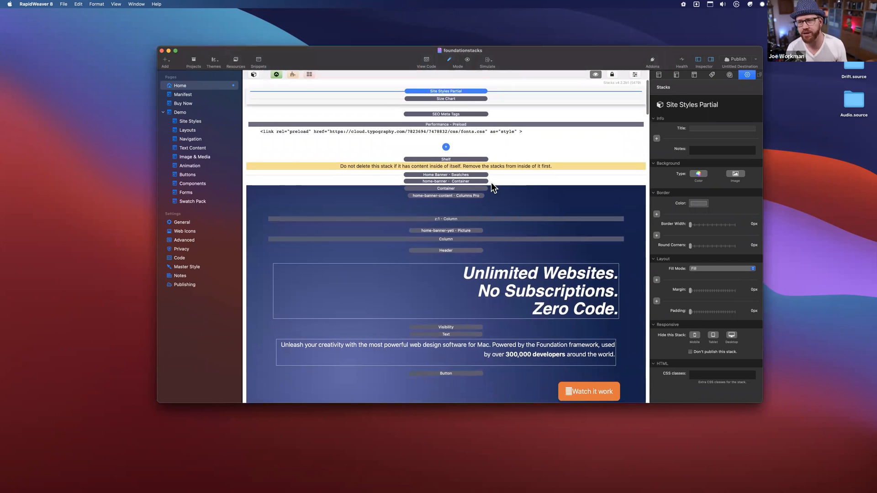
pyautogui.scroll(-20, 492, 187)
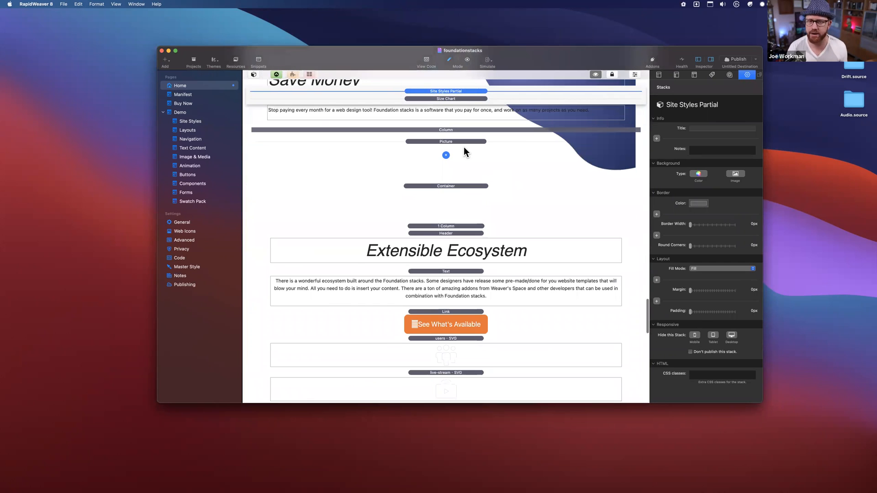
# - Inspect the contents and settings of the Site Styles Partial in its own editor, returning to the Home page each time
pyautogui.doubleClick(458, 92)
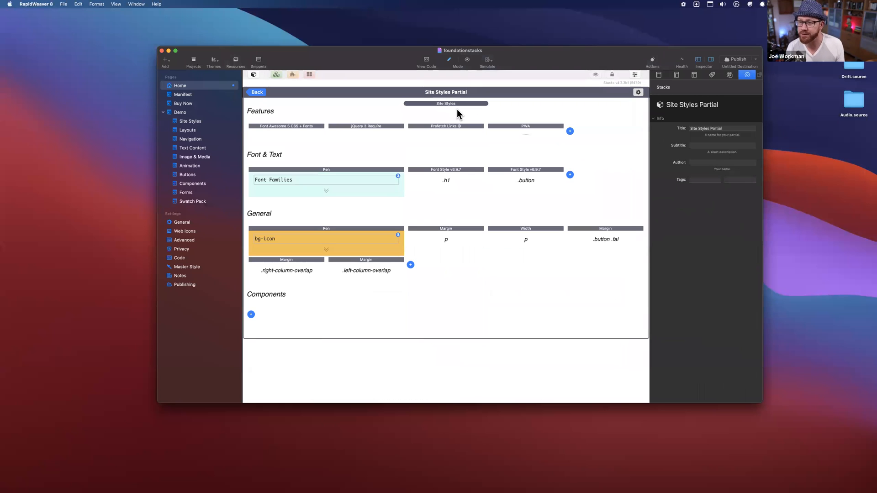
pyautogui.click(257, 92)
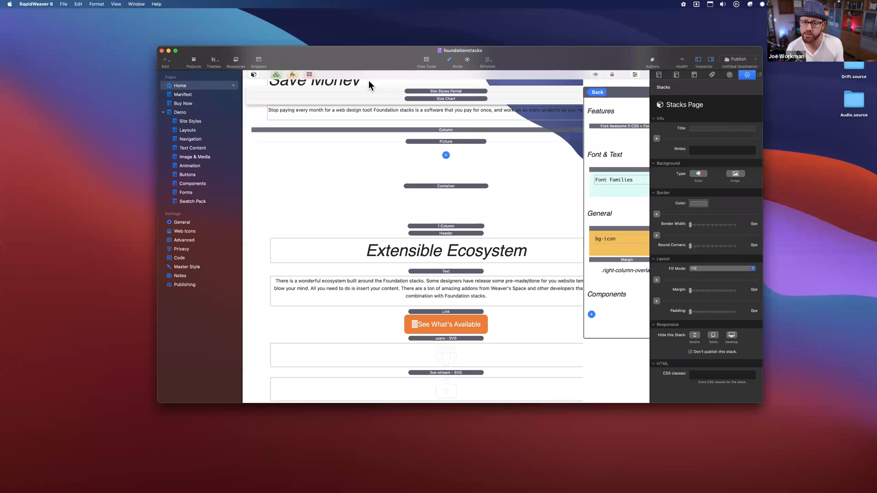
pyautogui.doubleClick(458, 92)
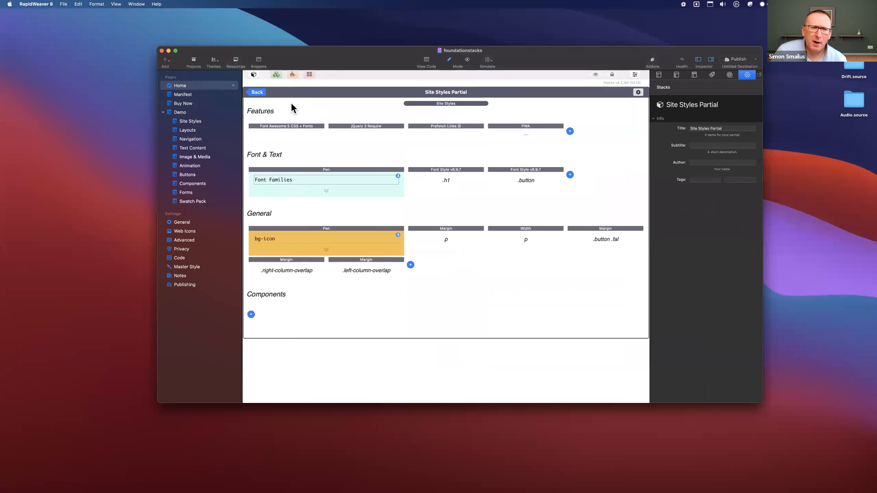
pyautogui.click(257, 92)
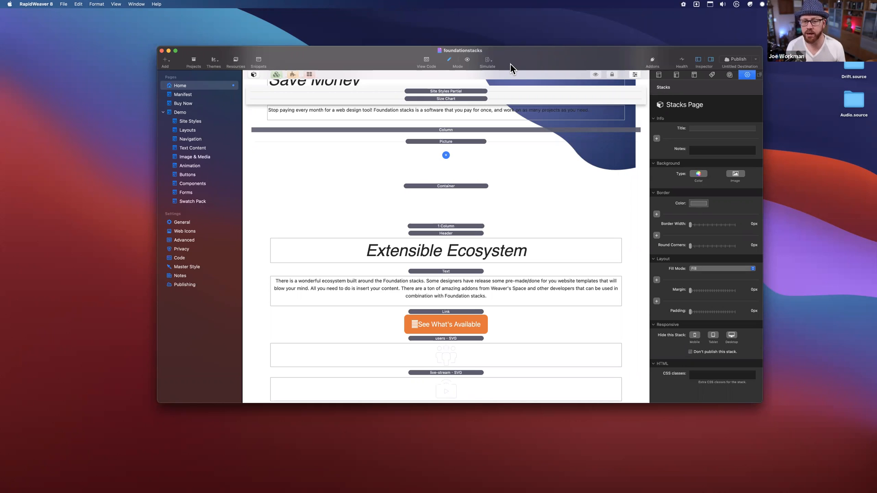
pyautogui.doubleClick(453, 92)
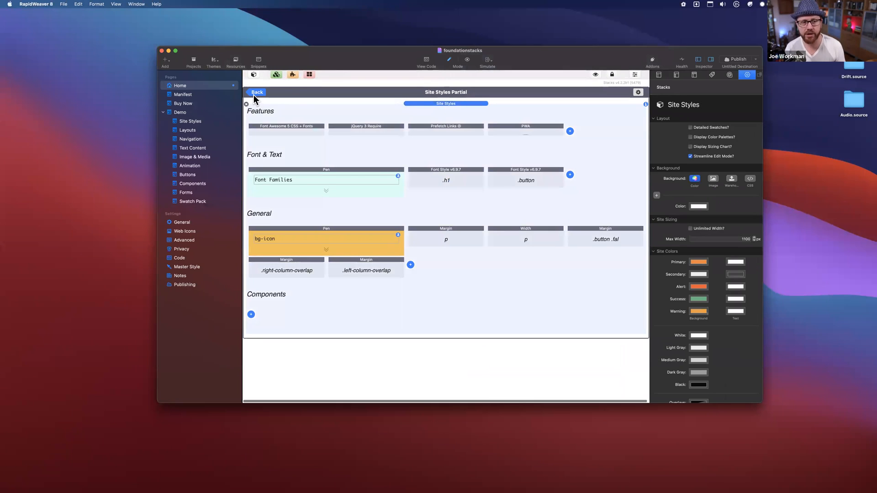
pyautogui.click(256, 93)
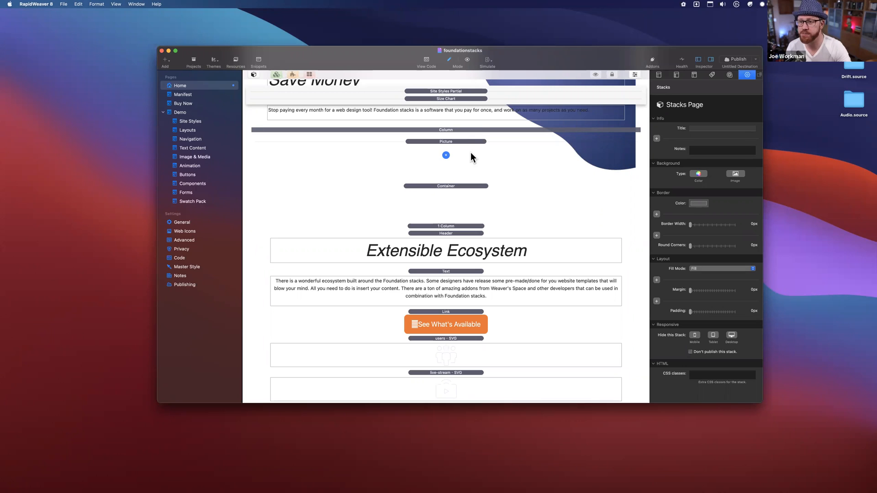
# - Switch the collapsed display of the selected Site Styles Partial off and back on
pyautogui.click(463, 91)
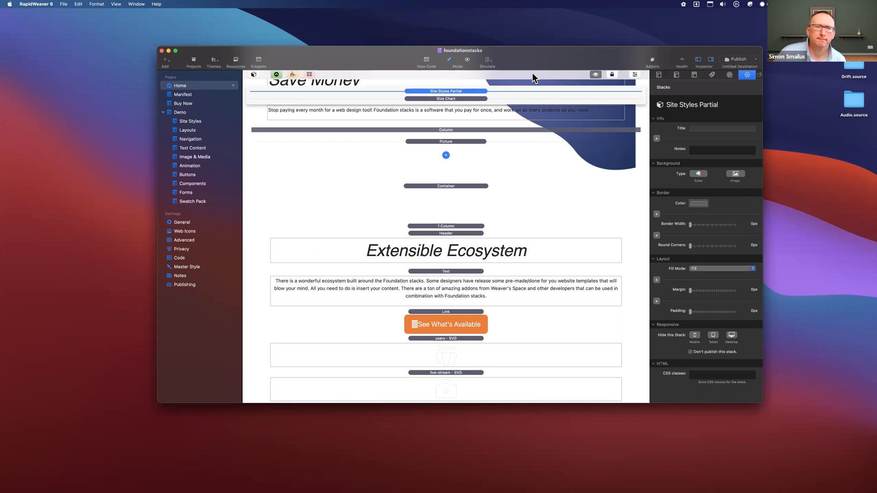
pyautogui.click(595, 75)
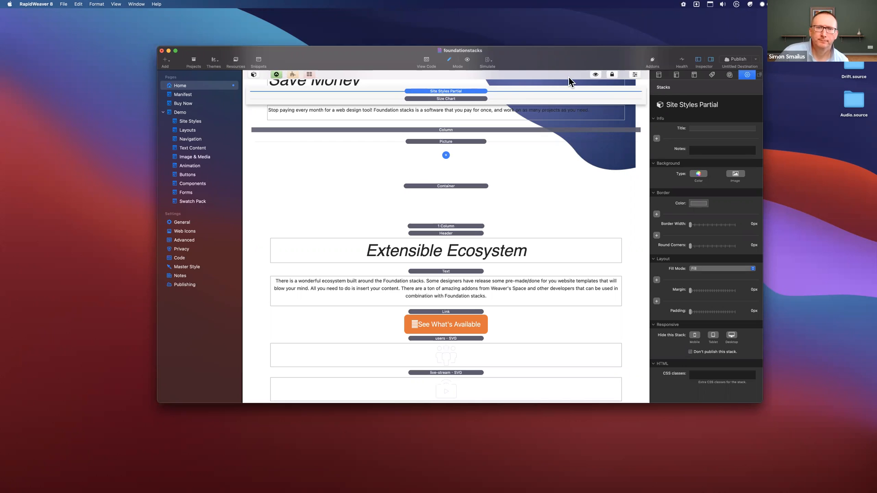
pyautogui.click(596, 75)
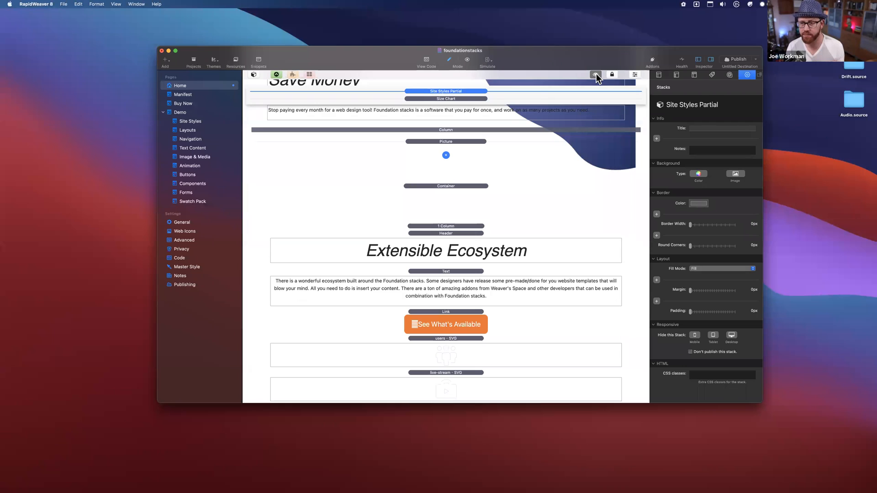
# - Expand the Size Chart stack to view the Foundation 6 spacing bars and collapse it again
pyautogui.click(467, 99)
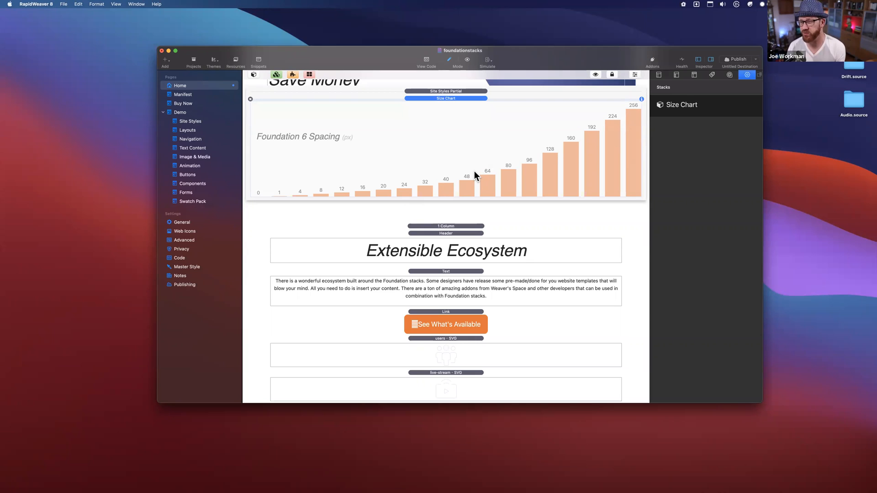
pyautogui.doubleClick(442, 98)
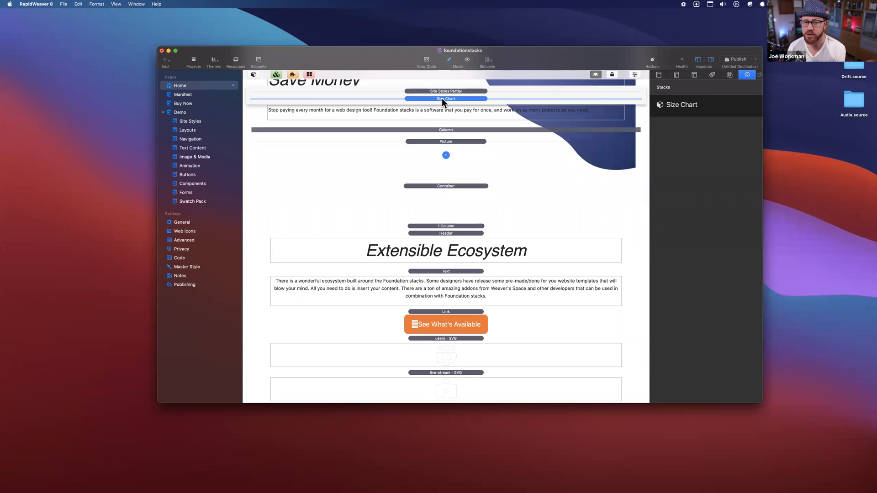
pyautogui.doubleClick(442, 98)
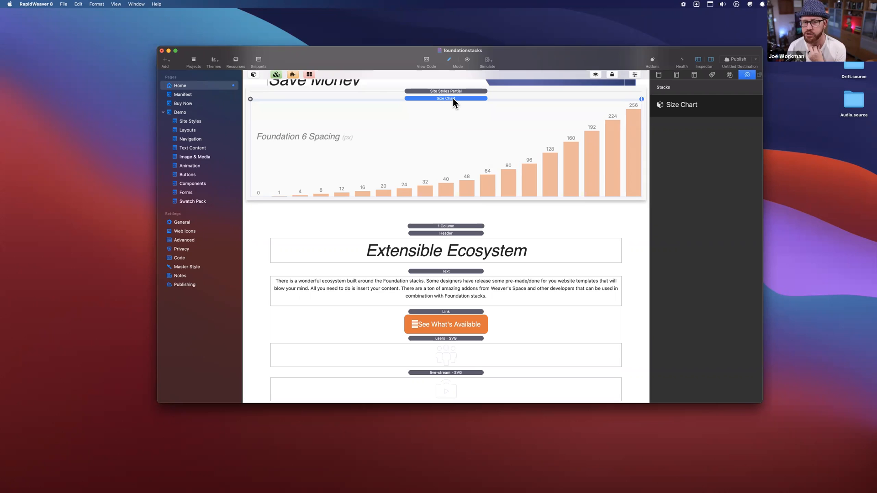
pyautogui.doubleClick(452, 98)
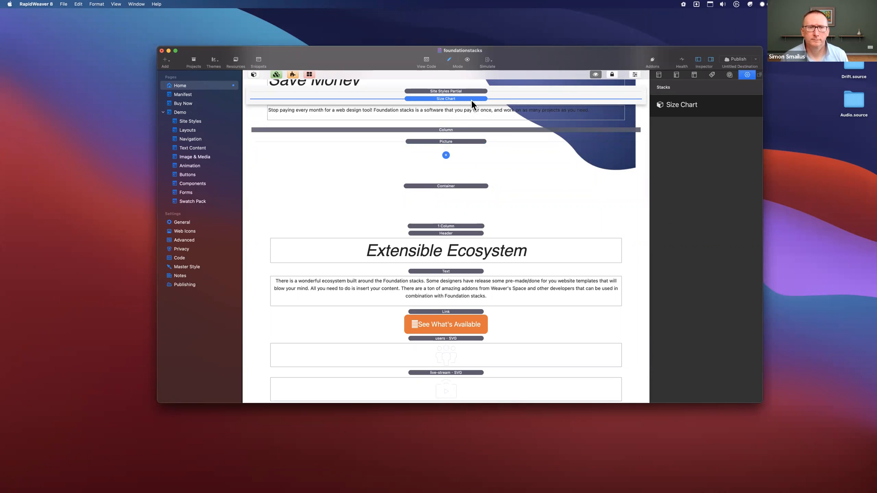
pyautogui.doubleClick(470, 98)
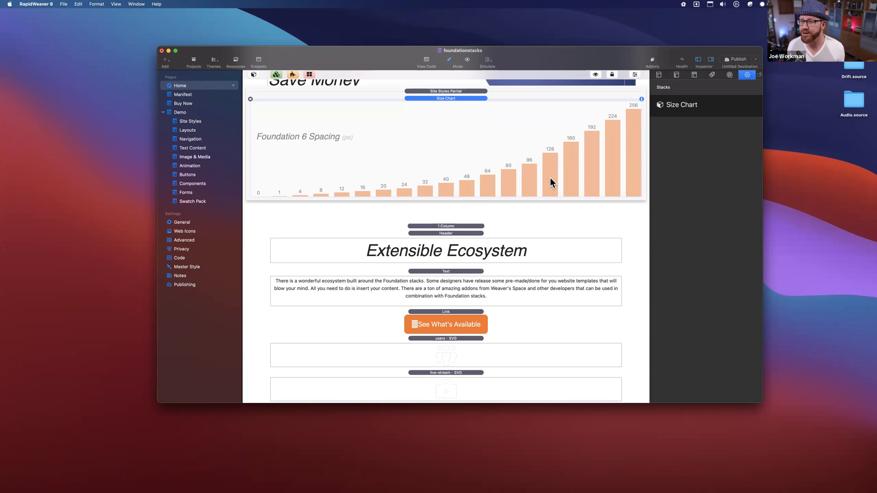
pyautogui.doubleClick(454, 99)
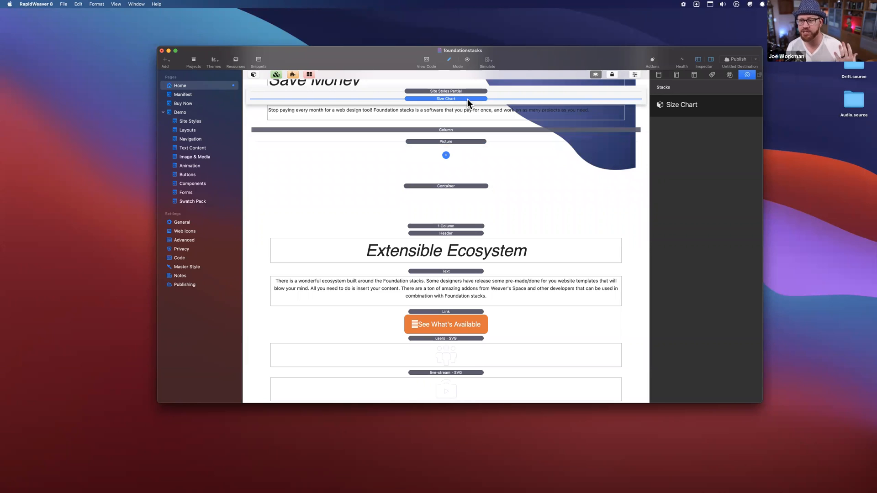
# - View the styles inside the bg-icon pen of the Site Styles Partial, collapse the pen and return to the Home page
pyautogui.click(465, 92)
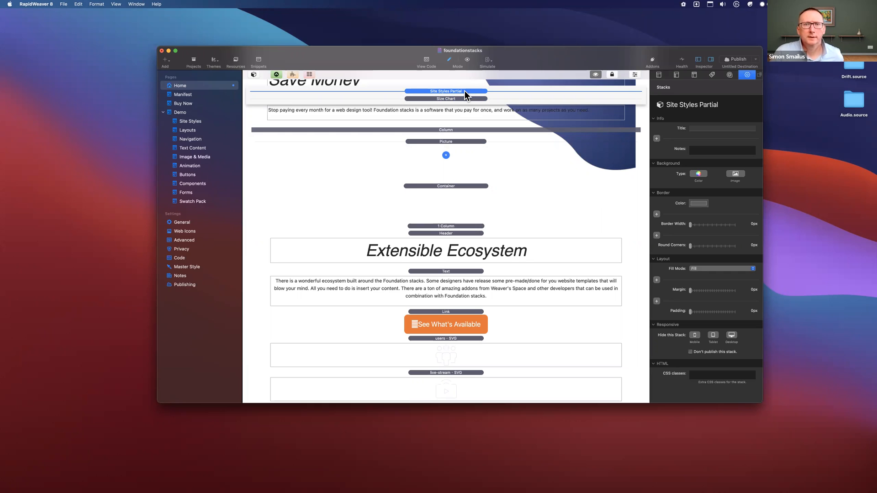
pyautogui.scroll(3, 462, 102)
pyautogui.doubleClick(457, 91)
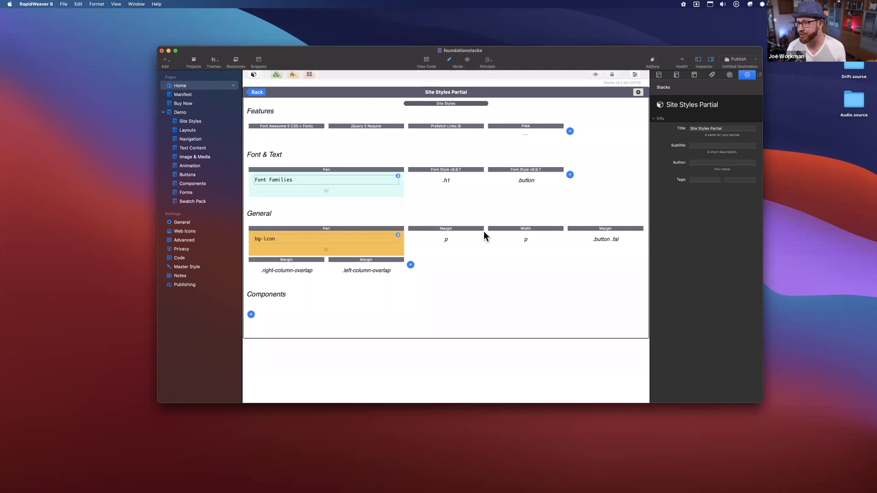
pyautogui.click(381, 229)
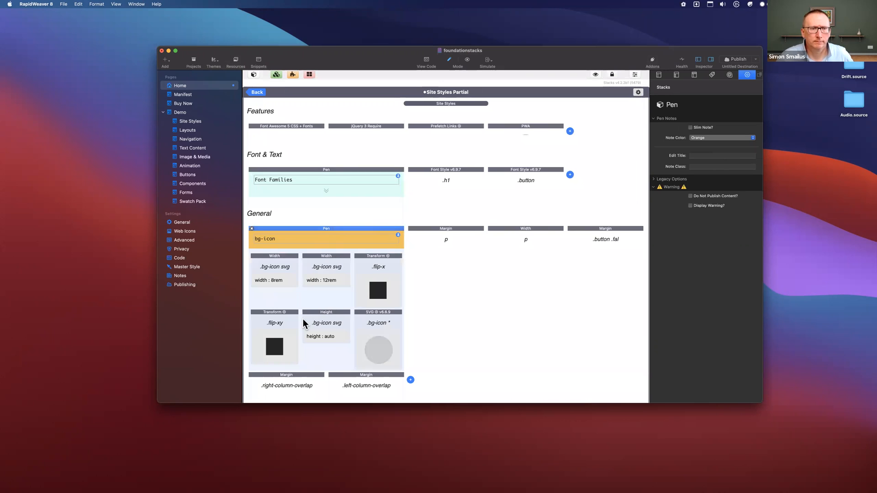
pyautogui.scroll(-1, 352, 287)
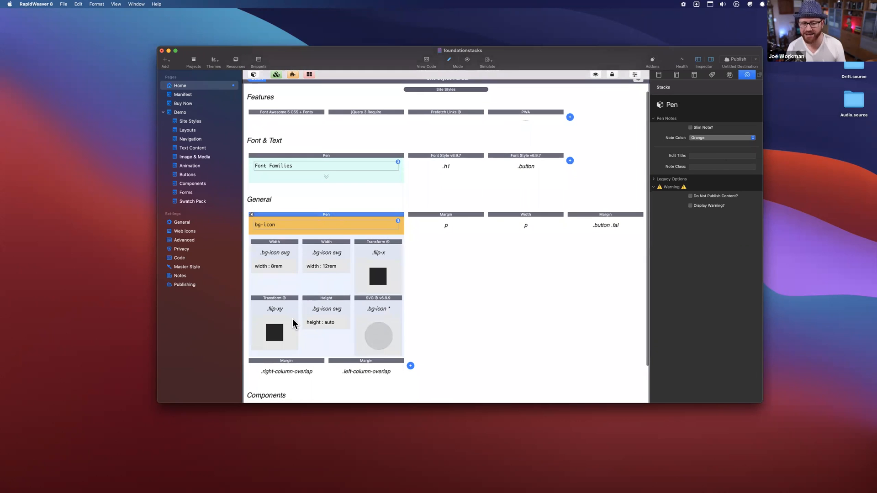
pyautogui.click(355, 214)
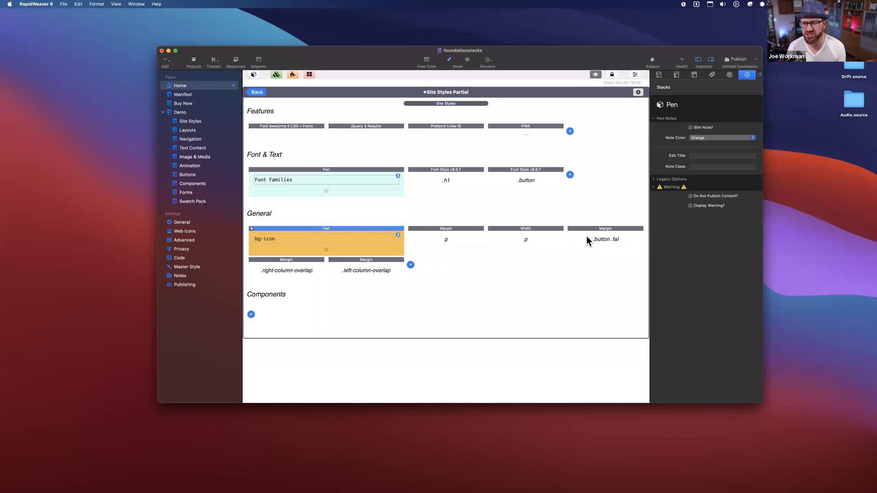
pyautogui.click(257, 92)
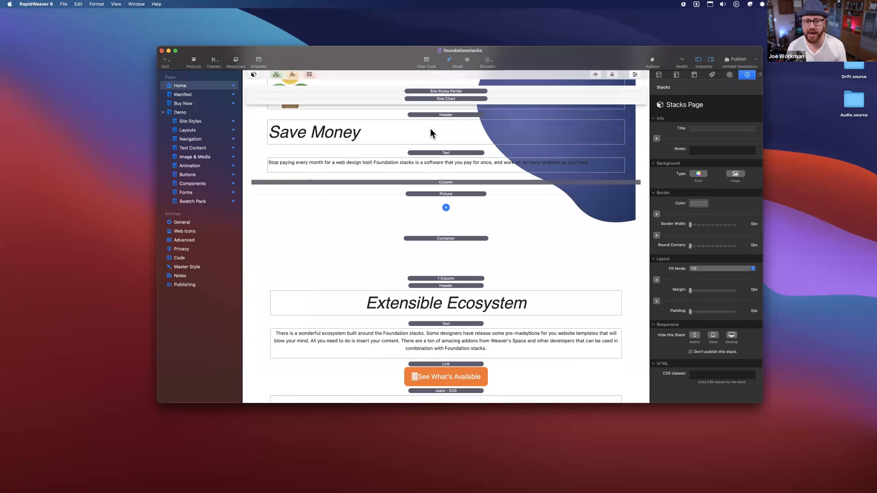
# - Select the Picture stack in the Save Money section and look over the sections around it on the Home page
pyautogui.scroll(-3, 436, 145)
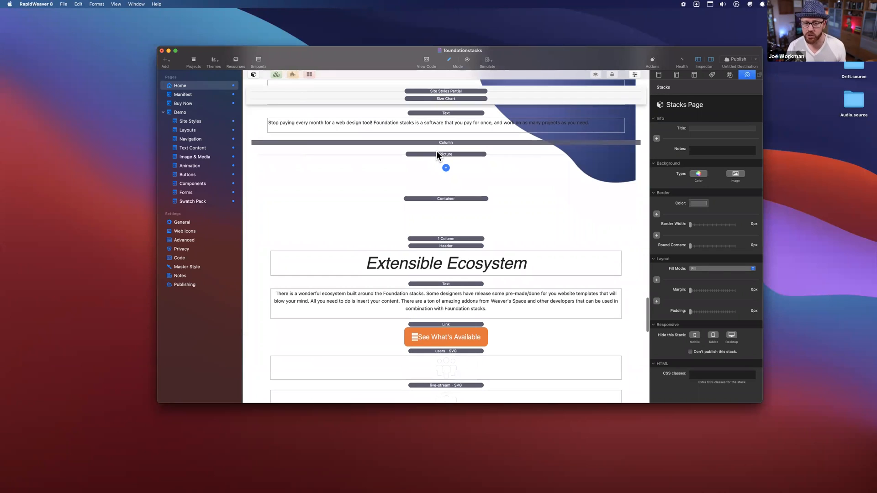
pyautogui.click(437, 151)
pyautogui.scroll(-2, 436, 160)
pyautogui.scroll(-2, 435, 172)
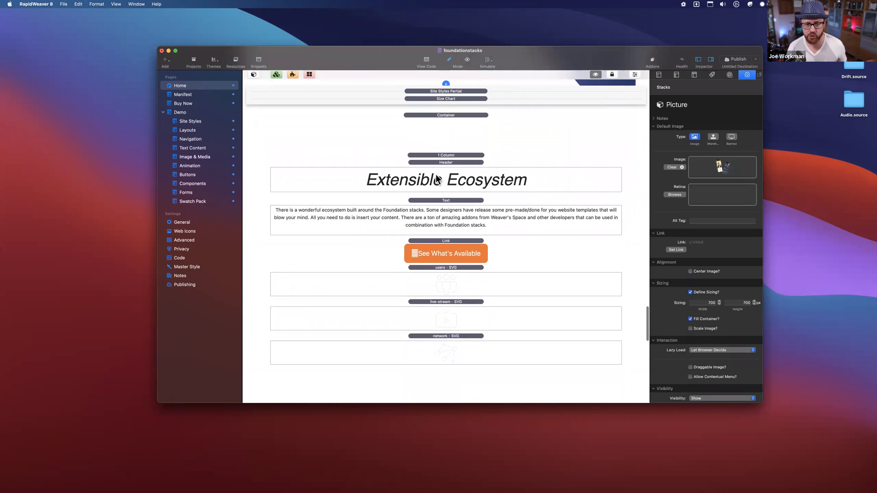
pyautogui.scroll(4, 436, 176)
pyautogui.scroll(10, 447, 171)
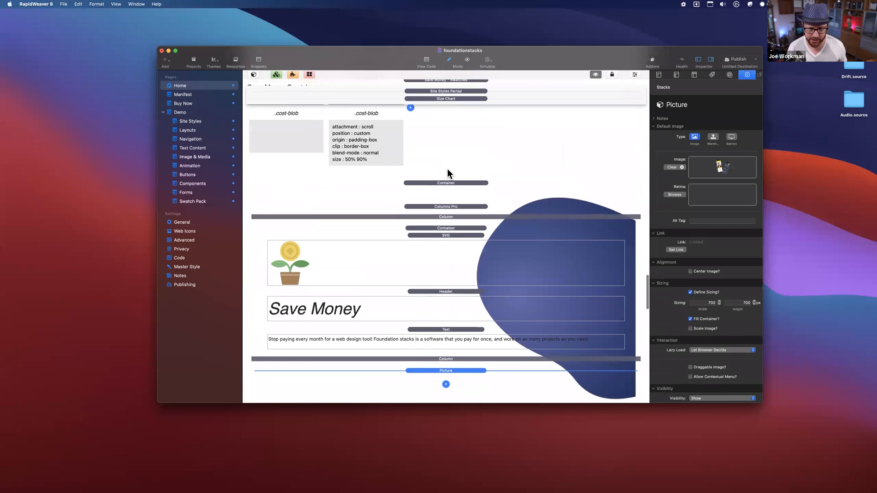
pyautogui.scroll(3, 449, 251)
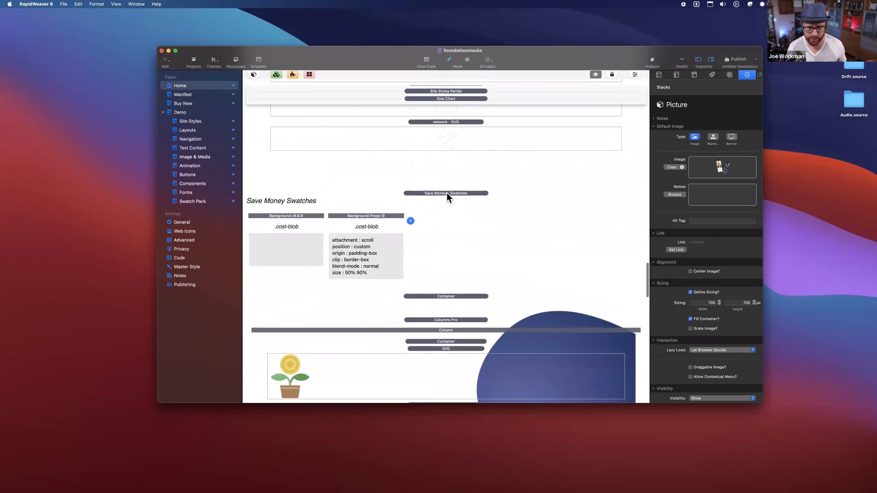
# - Inspect the Save Money Swatches stack and the settings of its Background Props swatch for the cost-blob class
pyautogui.click(447, 193)
pyautogui.scroll(-3, 424, 225)
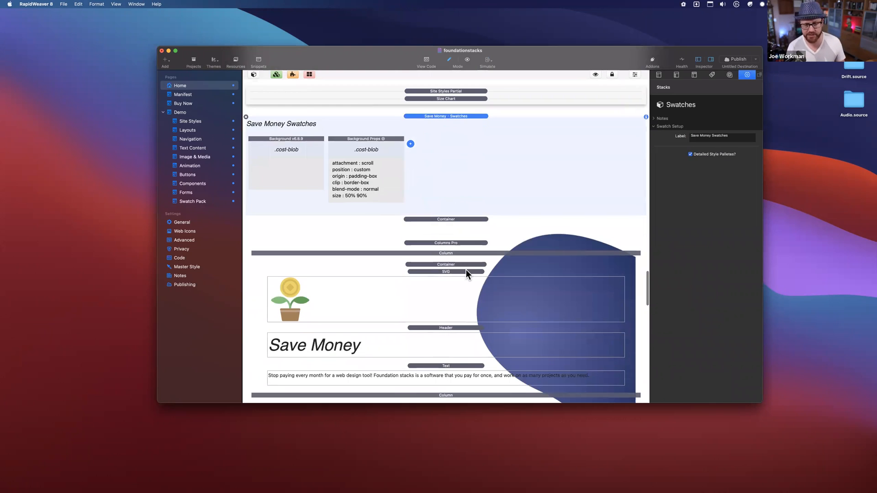
pyautogui.scroll(-3, 466, 270)
pyautogui.scroll(6, 464, 237)
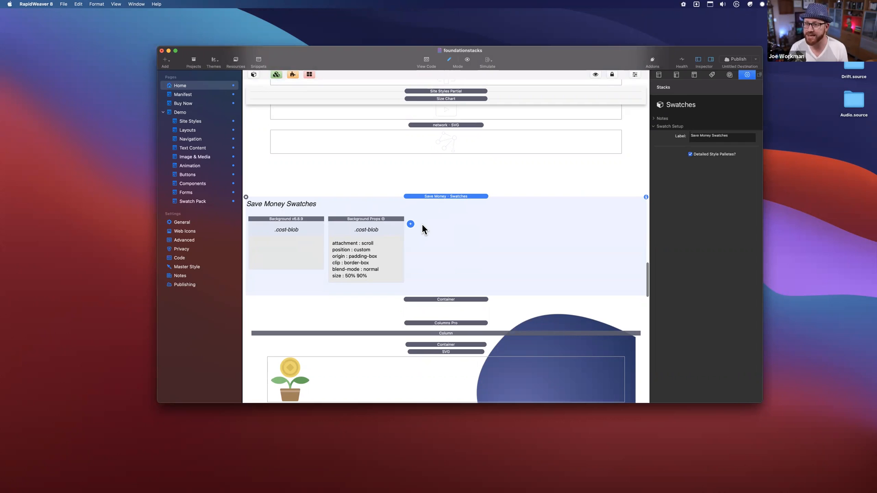
pyautogui.scroll(-2, 422, 224)
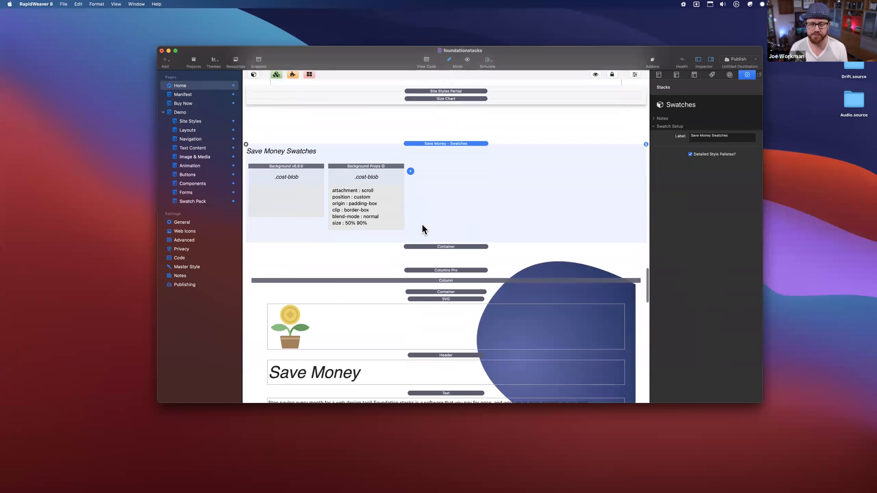
pyautogui.click(380, 172)
pyautogui.click(375, 133)
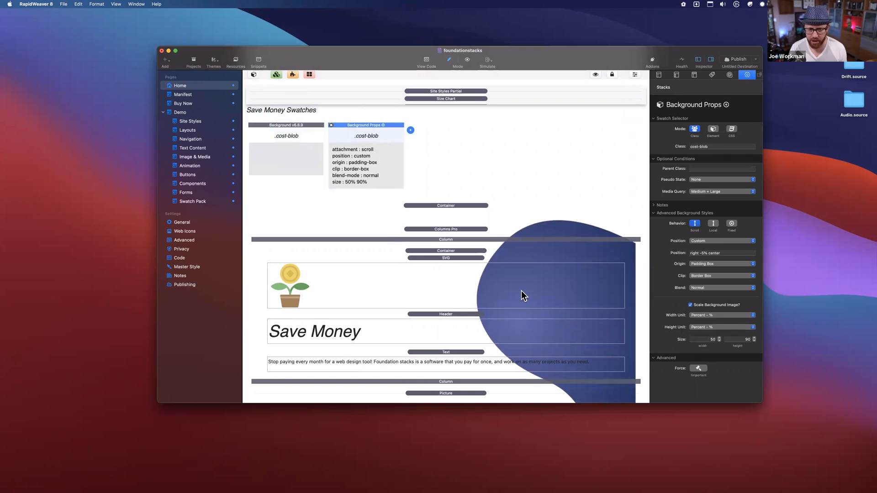
# - Select the Footer Swatches stack to reveal its styles and look over the footer content below it
pyautogui.scroll(-10, 522, 290)
pyautogui.scroll(-5, 521, 290)
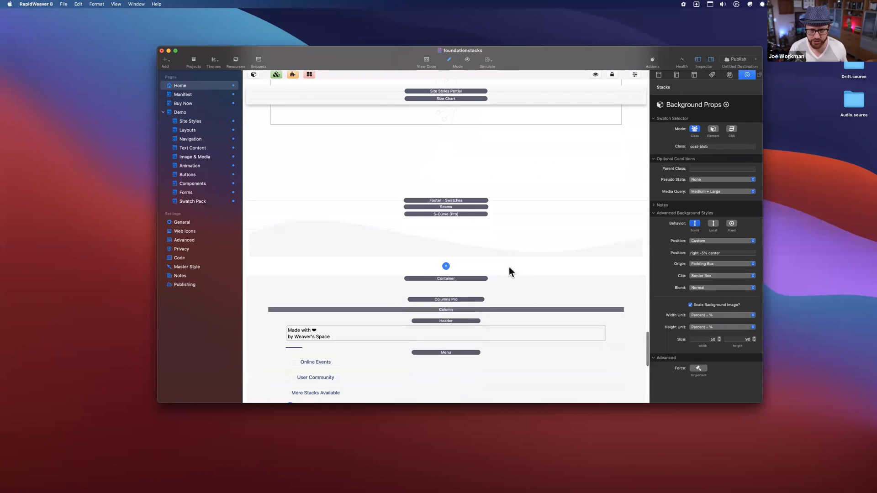
pyautogui.click(462, 200)
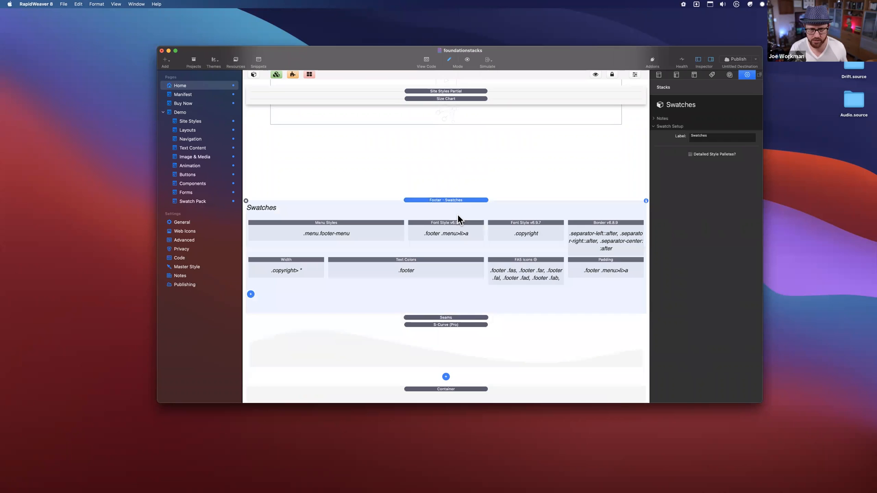
pyautogui.scroll(-1, 458, 214)
pyautogui.scroll(-7, 457, 215)
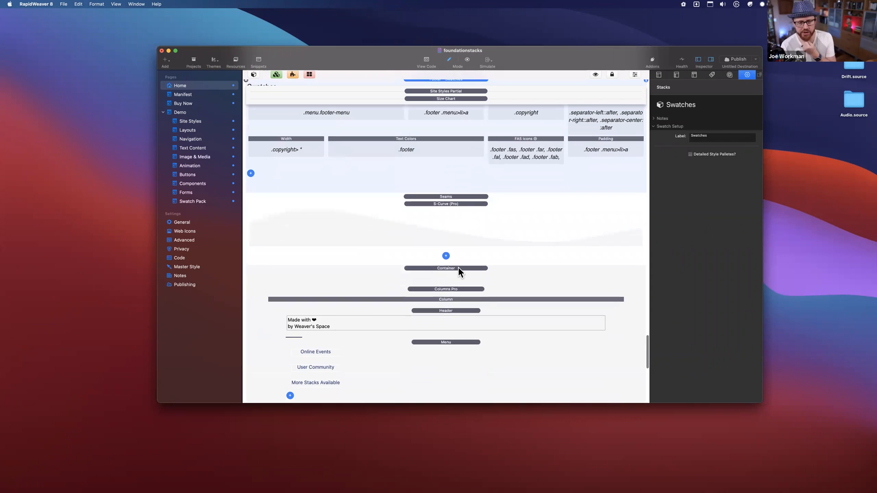
pyautogui.scroll(7, 446, 241)
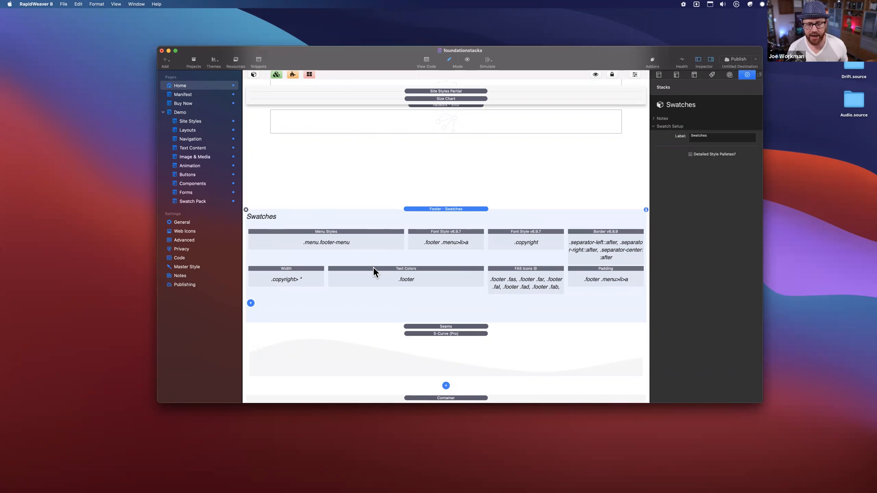
# - Inspect the Text Colors, FAS Icons and Padding swatches of the footer, including the Padding swatch's Parent Class
pyautogui.click(419, 270)
pyautogui.click(529, 270)
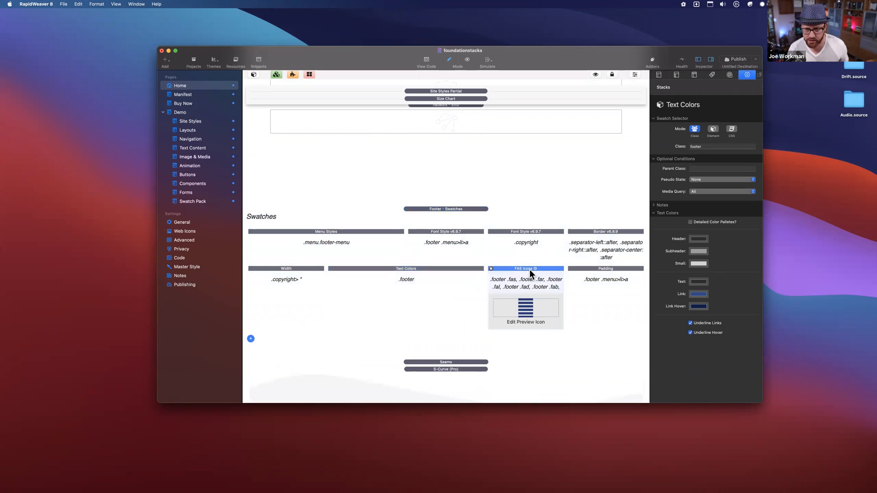
pyautogui.click(603, 269)
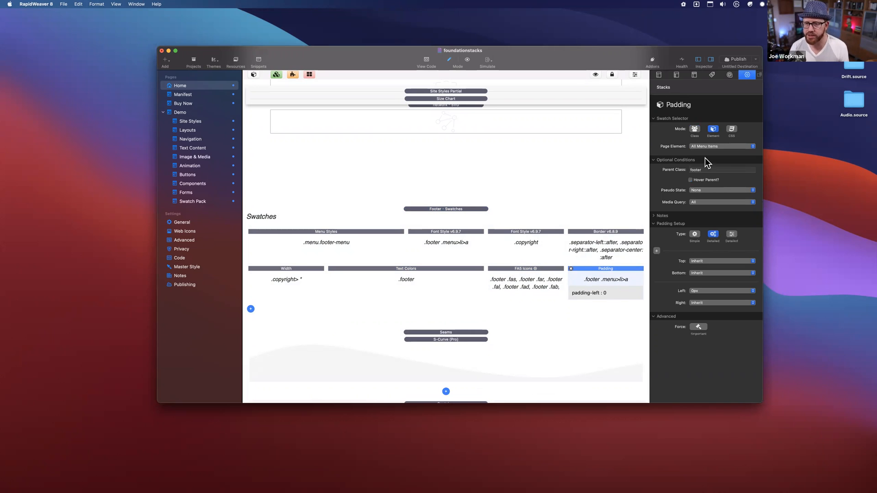
pyautogui.scroll(-2, 469, 336)
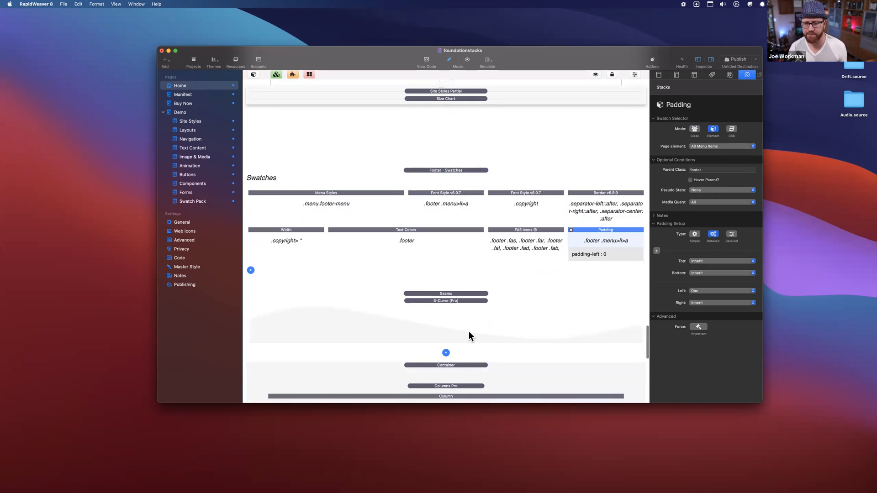
pyautogui.doubleClick(711, 170)
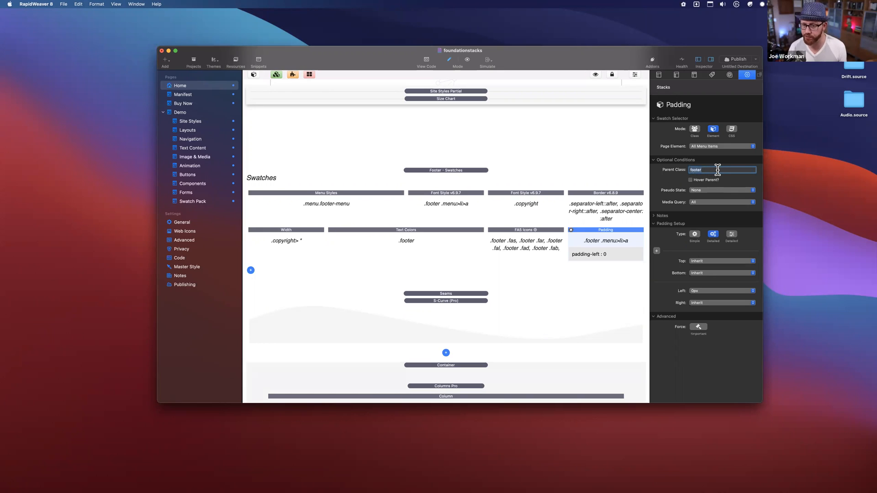
pyautogui.click(718, 169)
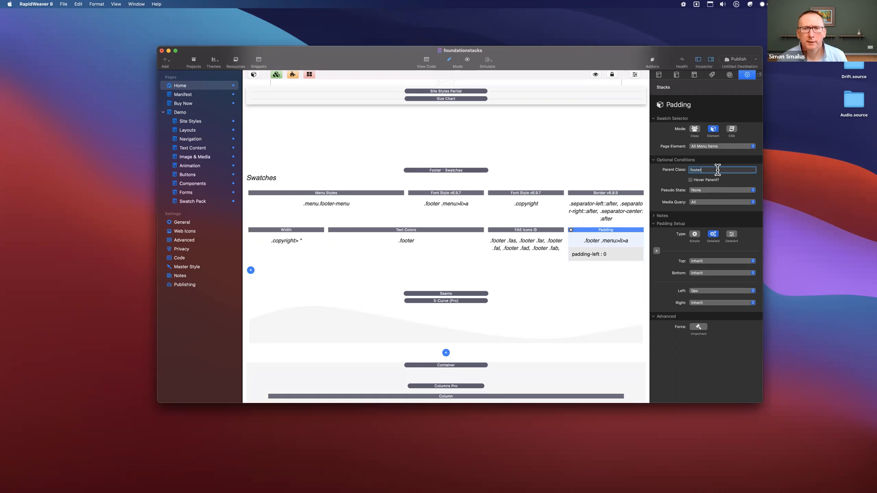
# - Inspect the footer Container's contents and Custom Classes, and reselect the Padding swatch in the Footer Swatches
pyautogui.scroll(-5, 534, 270)
pyautogui.click(485, 242)
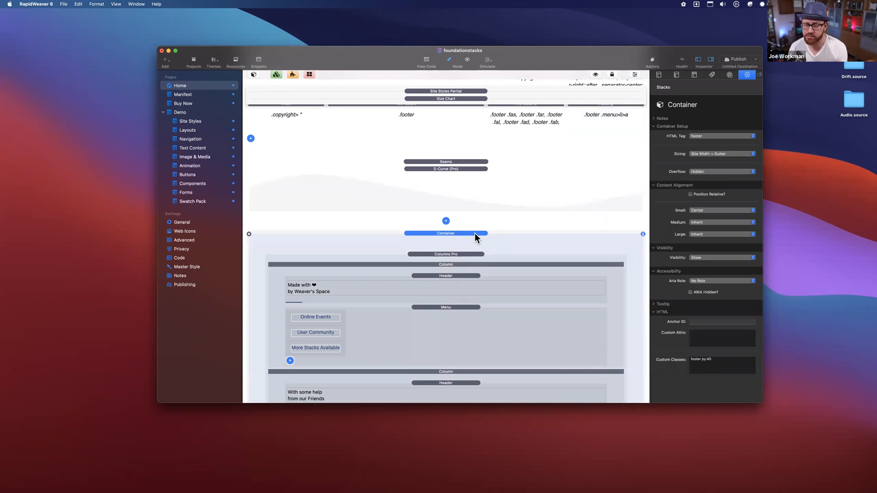
pyautogui.scroll(-5, 474, 232)
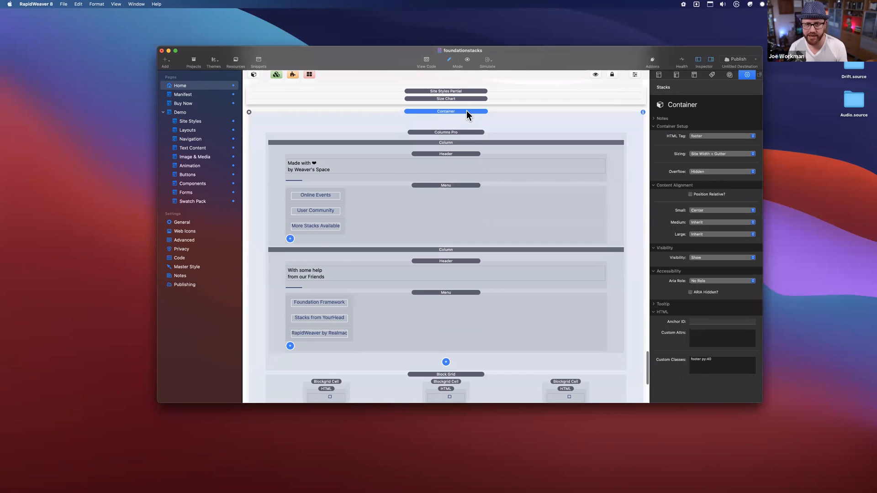
pyautogui.scroll(-5, 428, 173)
pyautogui.scroll(5, 447, 199)
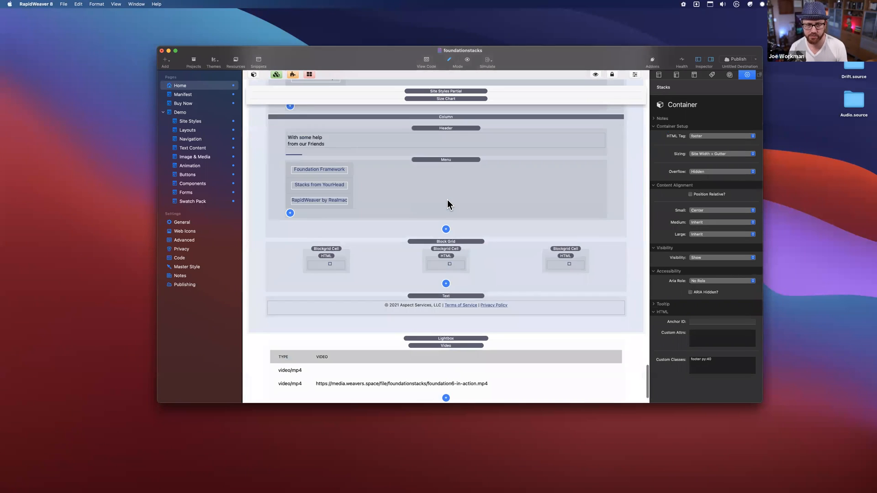
pyautogui.scroll(2, 448, 187)
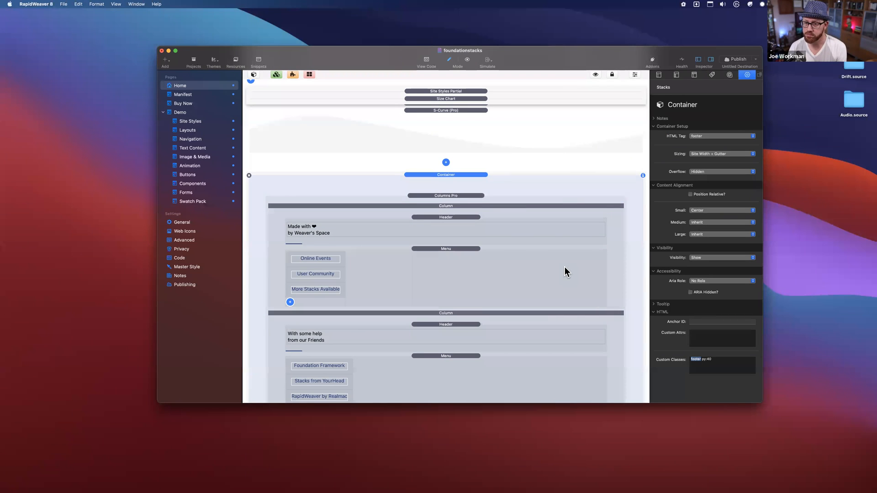
pyautogui.scroll(5, 564, 268)
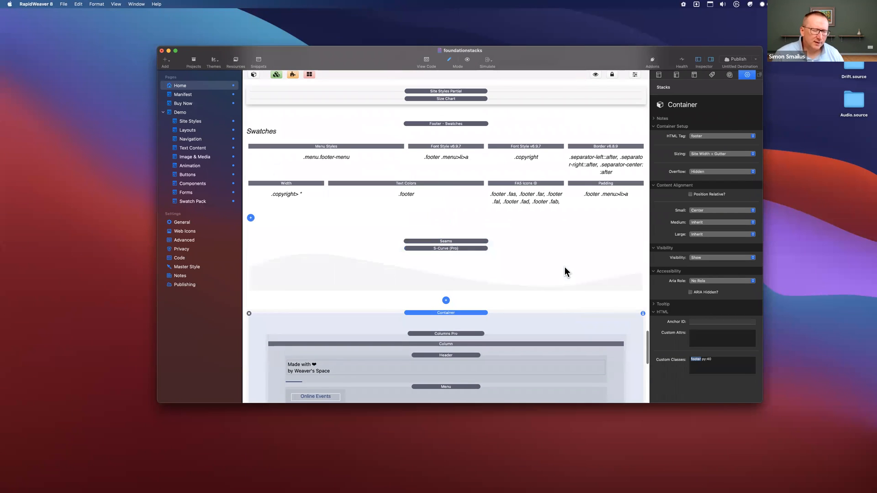
pyautogui.click(599, 194)
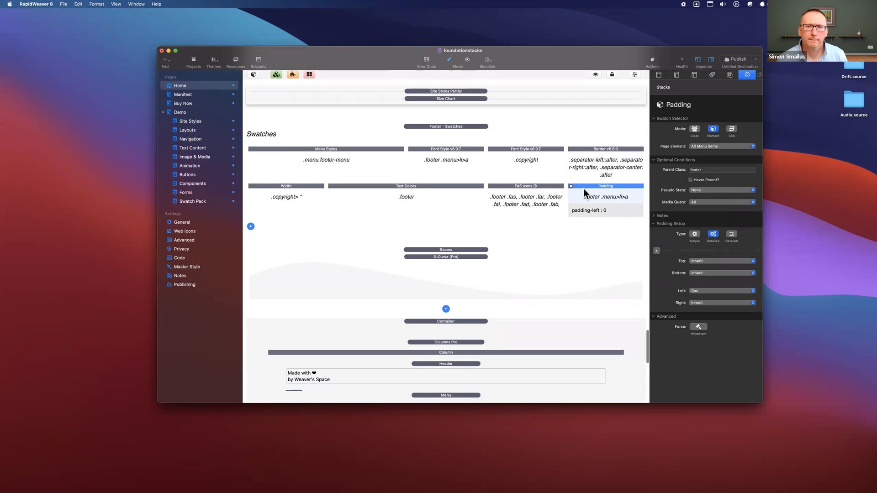
pyautogui.scroll(2, 583, 189)
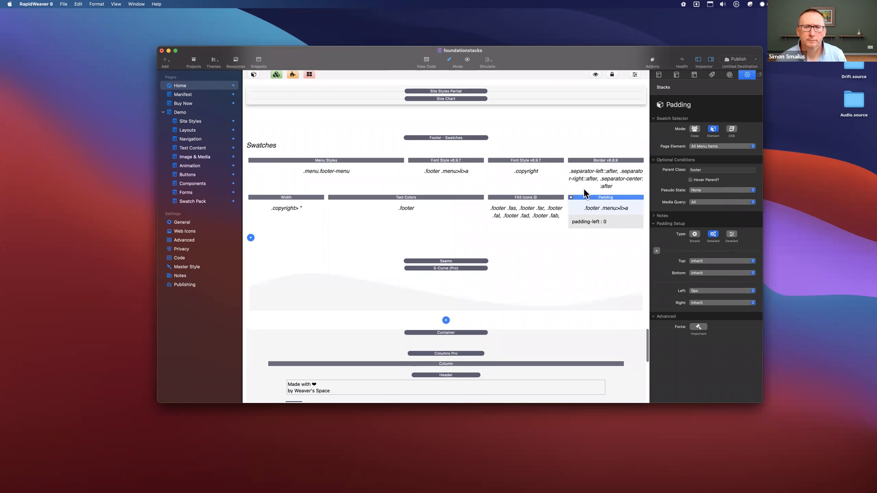
pyautogui.hotkey('alt', 'space')
pyautogui.write('rw')
pyautogui.press('Right')
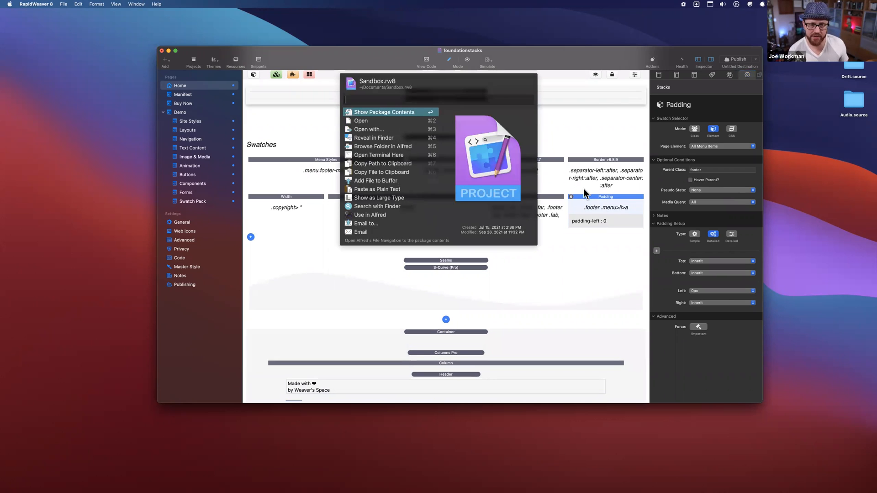
pyautogui.press('Return')
pyautogui.press('Escape')
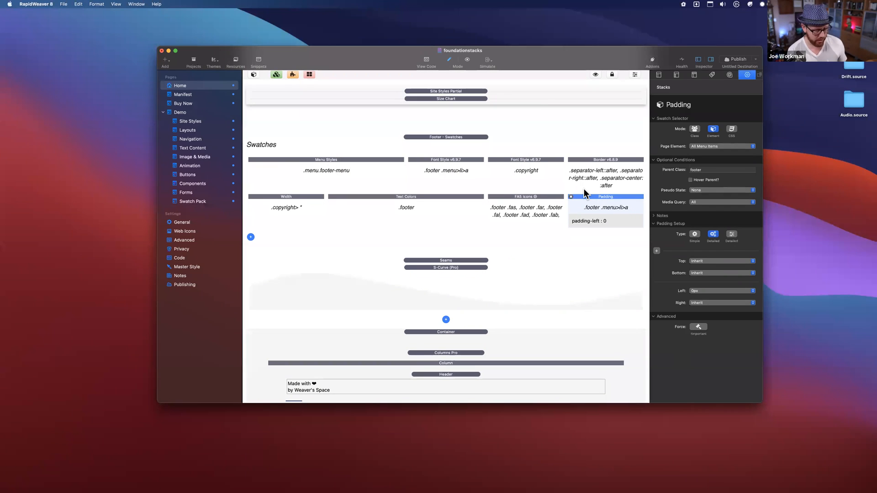
# - Find and open the Sandbox project, view its Stacks page and return to the foundationstacks project
pyautogui.hotkey('alt', 'space')
pyautogui.write('rw sa')
pyautogui.press('Return')
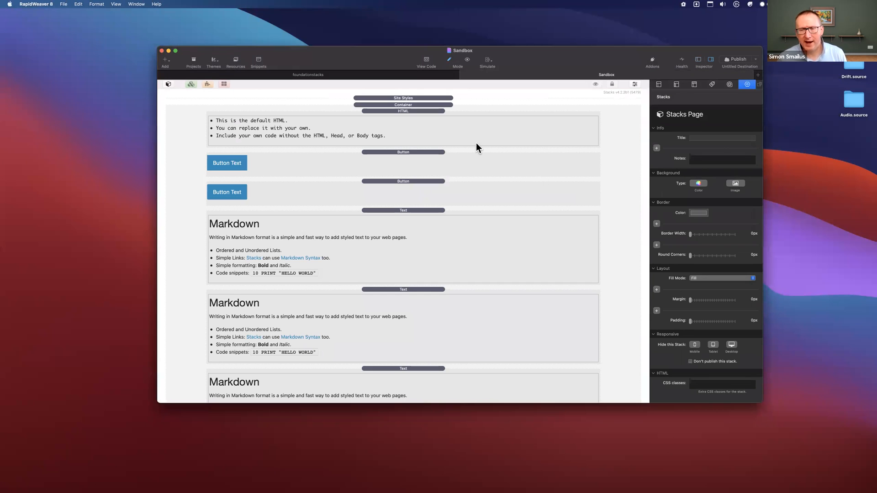
pyautogui.click(168, 84)
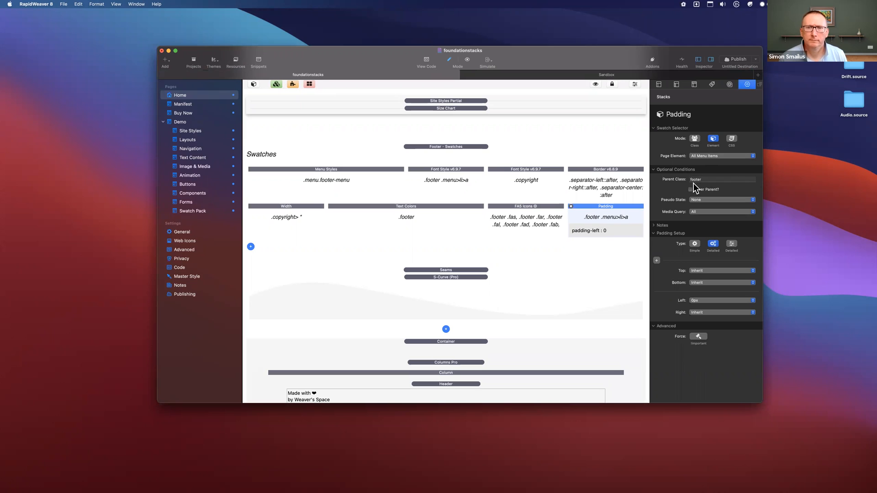
# - Browse the Page Element options of the Padding swatch, including the Total CMS entries, and place the cursor in its Parent Class
pyautogui.click(715, 158)
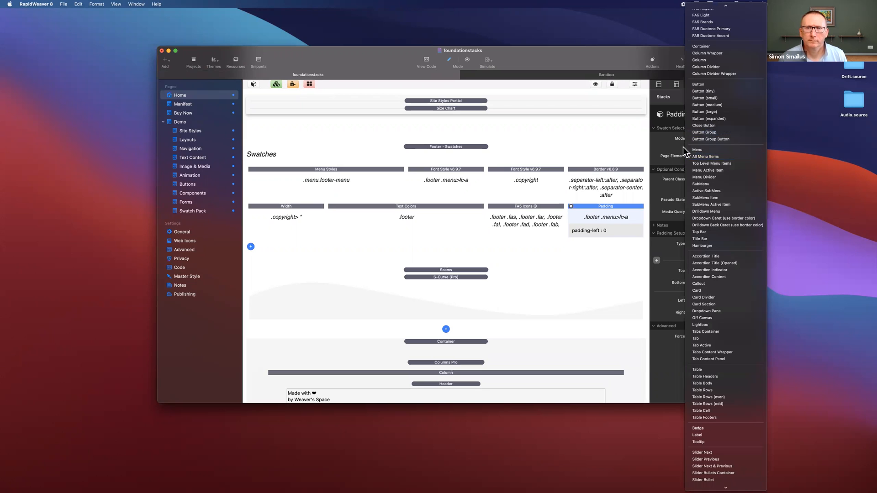
pyautogui.click(716, 154)
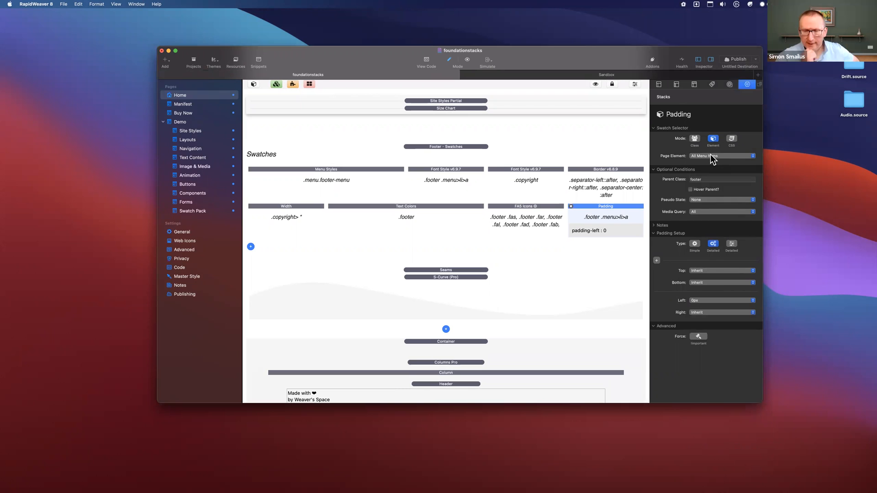
pyautogui.click(712, 156)
pyautogui.scroll(-10, 711, 181)
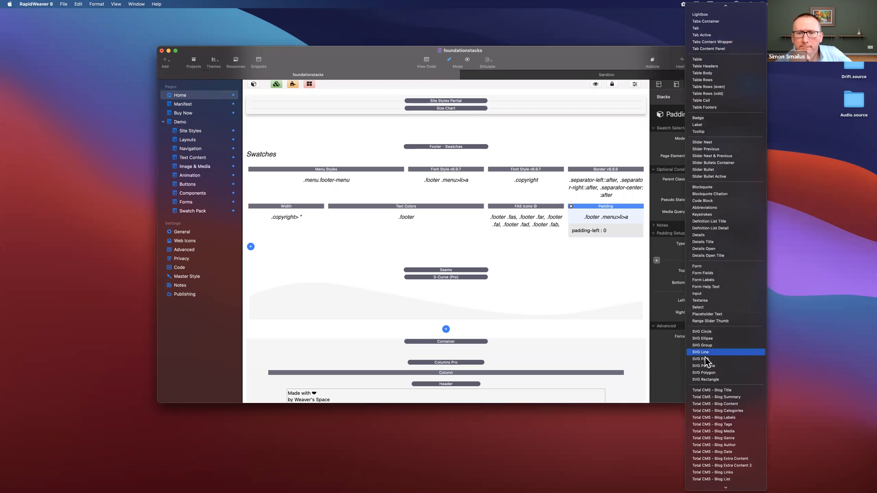
pyautogui.scroll(-1, 716, 345)
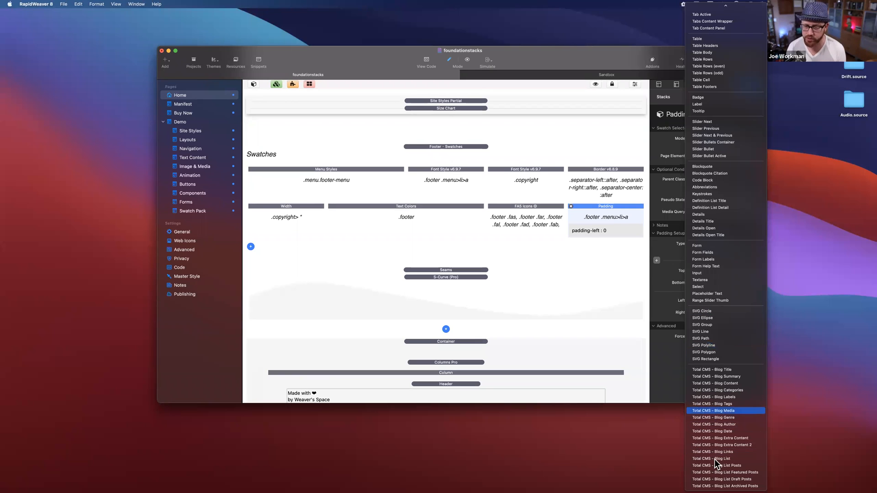
pyautogui.scroll(9, 728, 272)
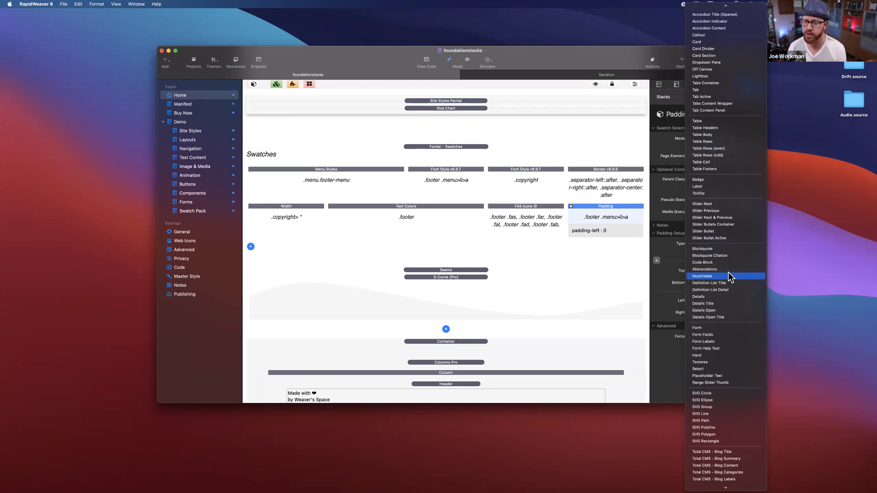
pyautogui.click(665, 148)
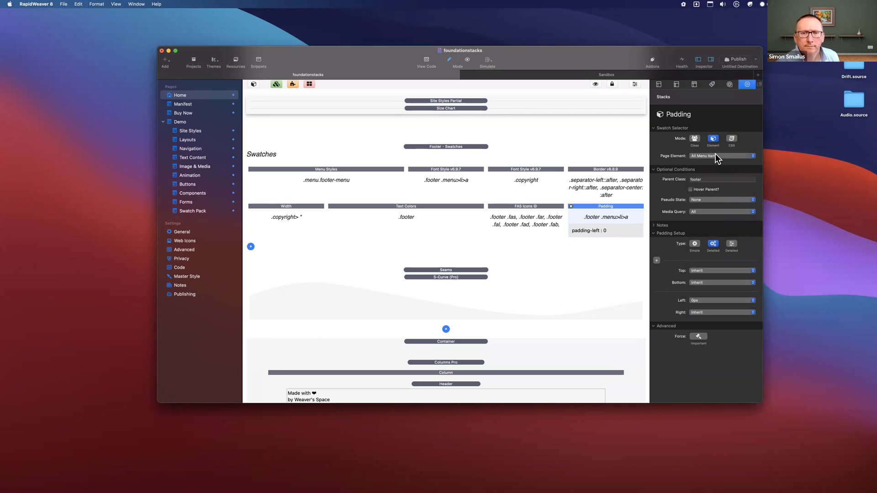
pyautogui.click(708, 179)
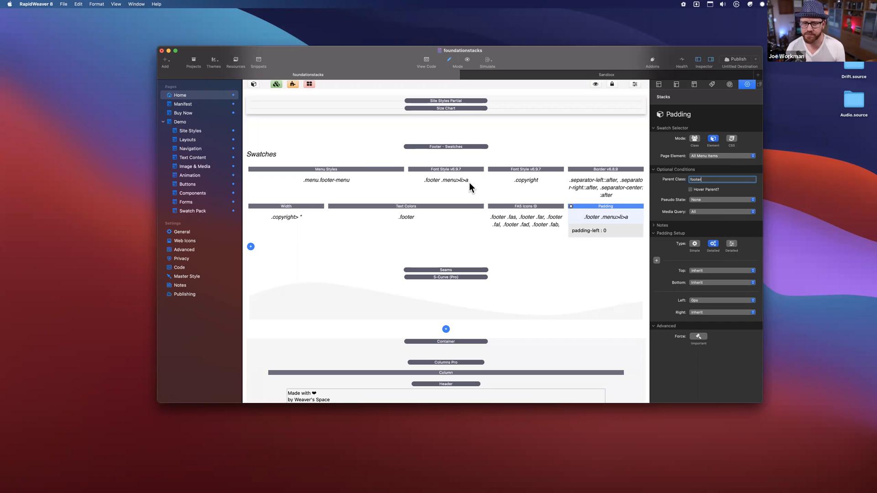
# - Inspect the settings of the Width swatch in the Footer Swatches, including its Class
pyautogui.click(312, 208)
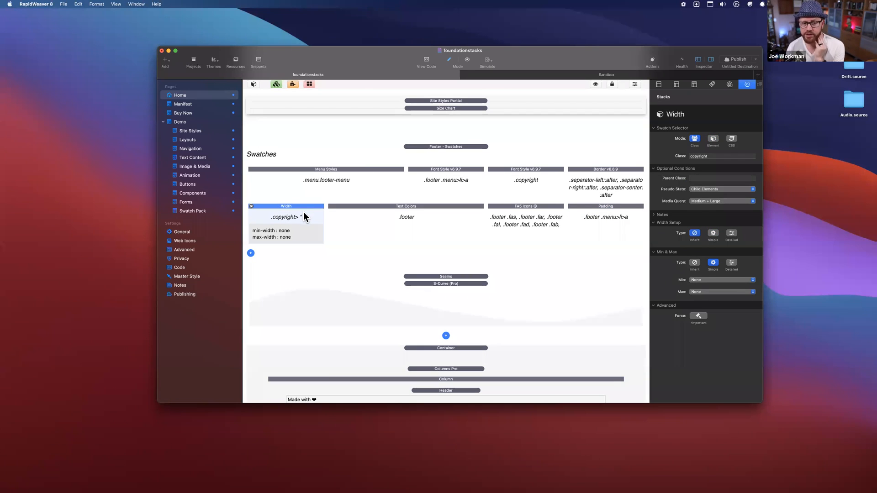
pyautogui.doubleClick(713, 157)
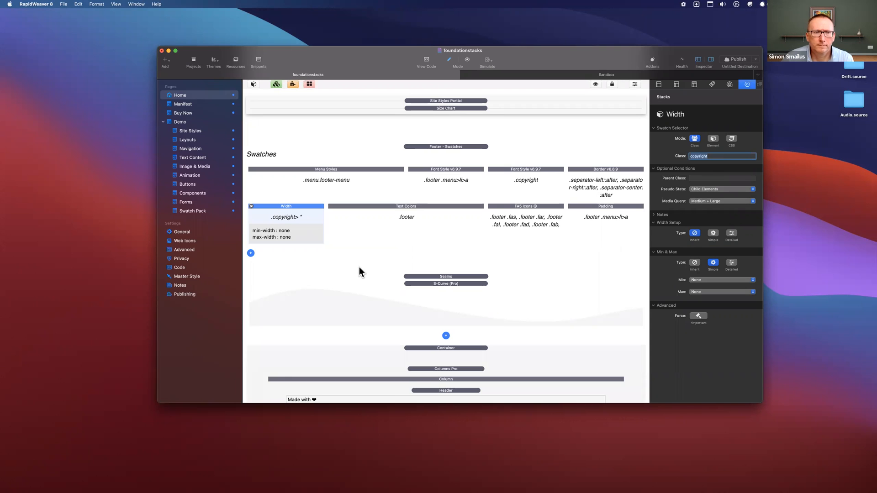
pyautogui.scroll(-5, 359, 267)
pyautogui.scroll(4, 359, 266)
pyautogui.scroll(3, 359, 268)
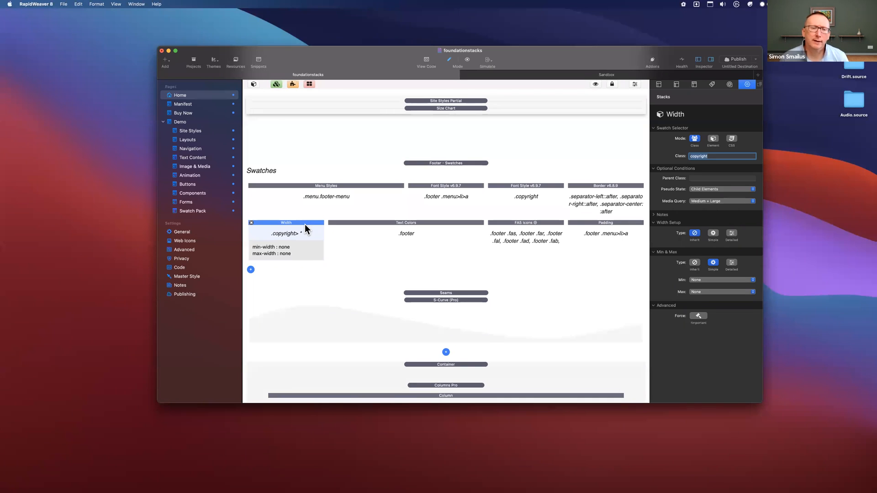
# - Look through the Font Style and Menu Styles swatches of the footer
pyautogui.click(590, 190)
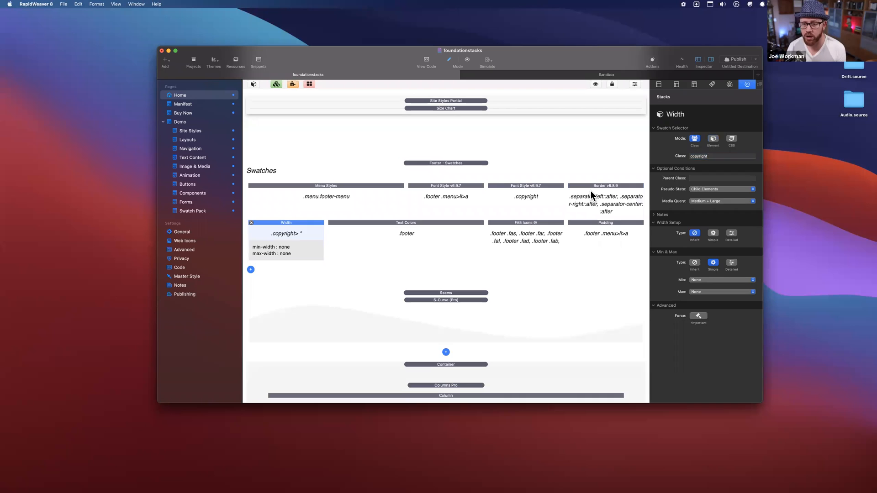
pyautogui.click(433, 189)
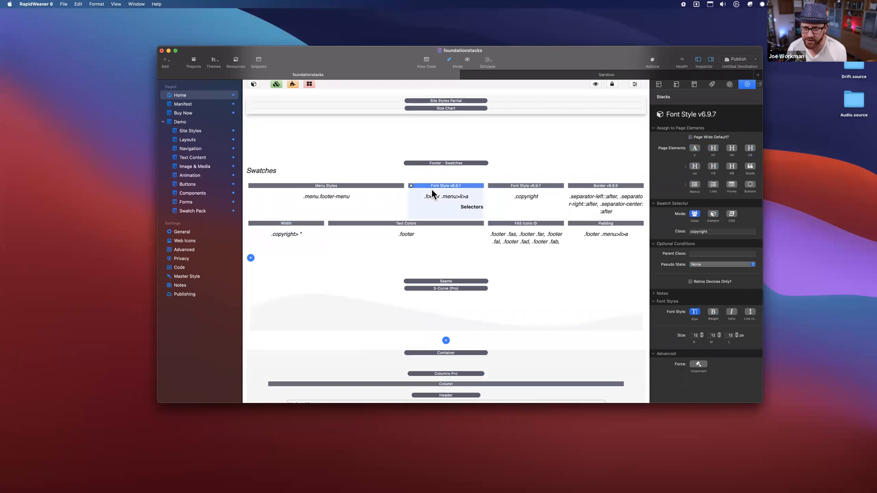
pyautogui.click(357, 190)
# - Switch the footer's Text Colors swatch to CSS mode and enter h3, h4, h5 as its CSS selector
pyautogui.click(454, 236)
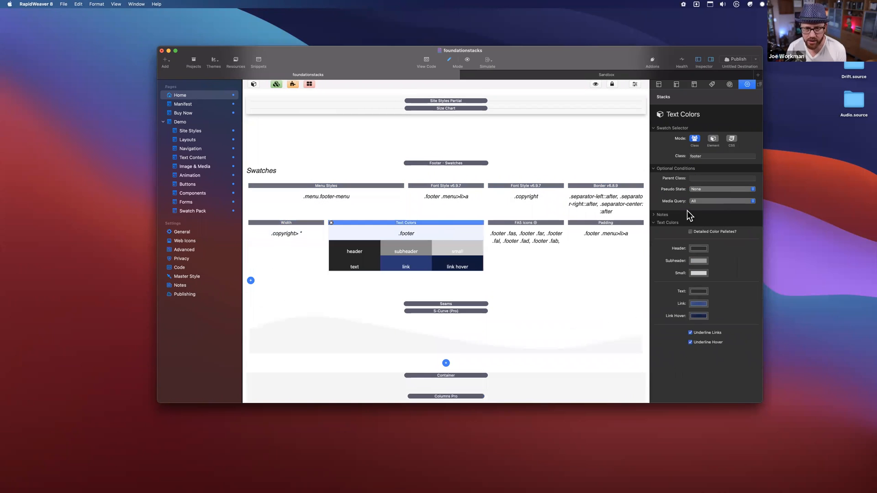
pyautogui.click(730, 140)
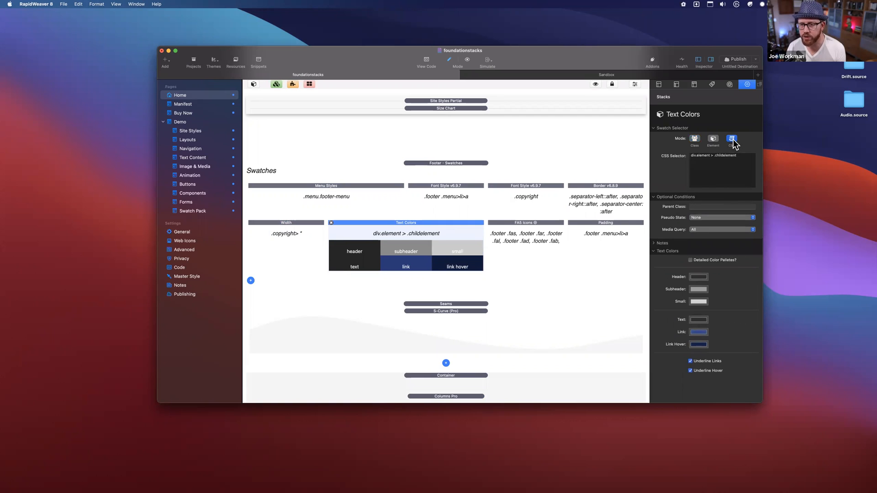
pyautogui.tripleClick(749, 156)
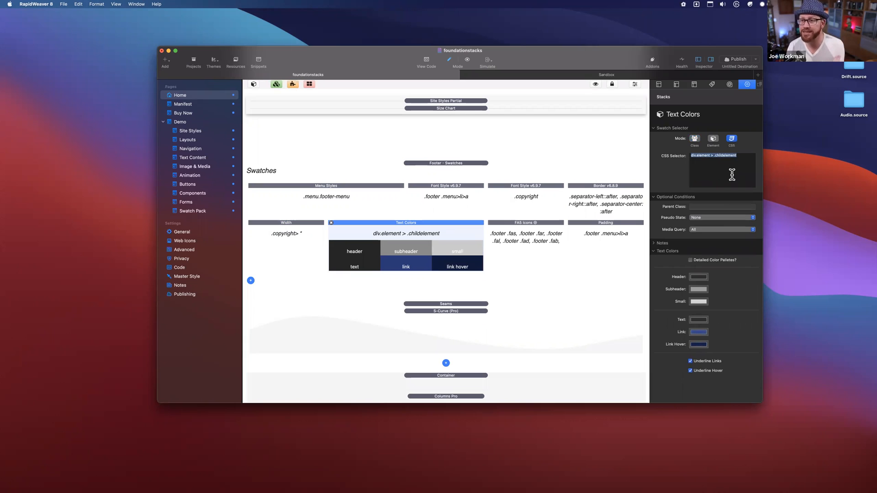
pyautogui.click(707, 180)
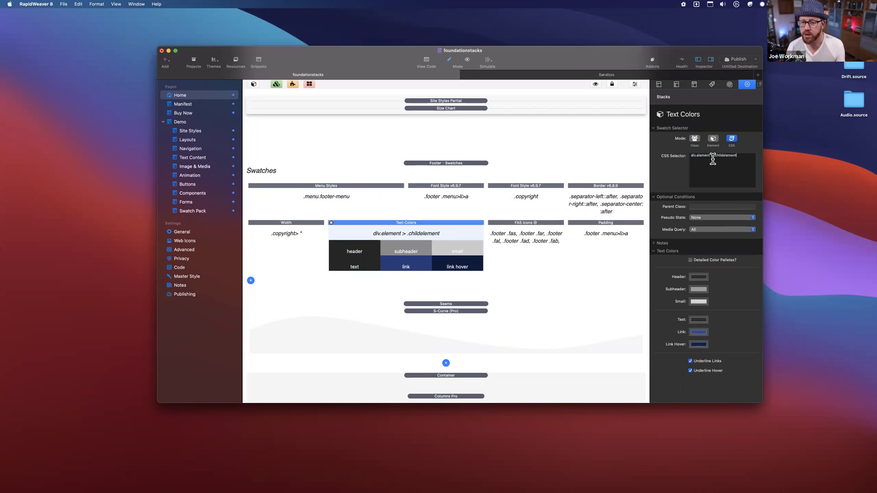
pyautogui.tripleClick(713, 159)
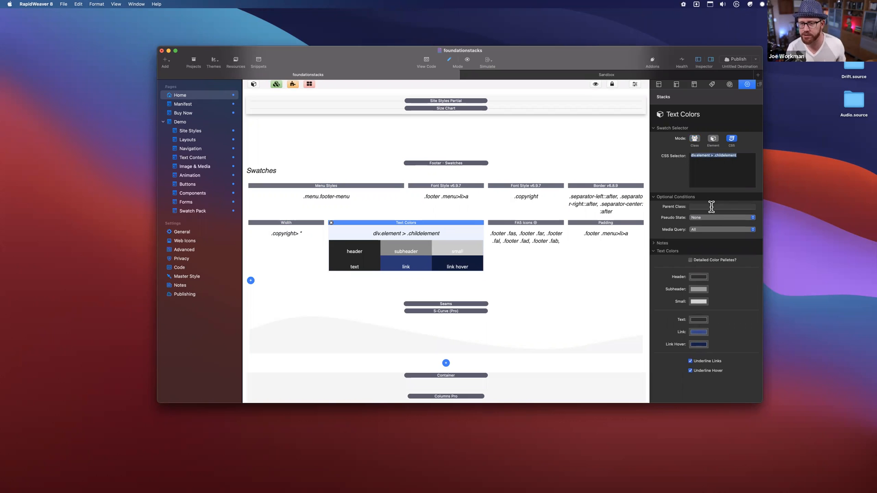
pyautogui.moveTo(711, 206)
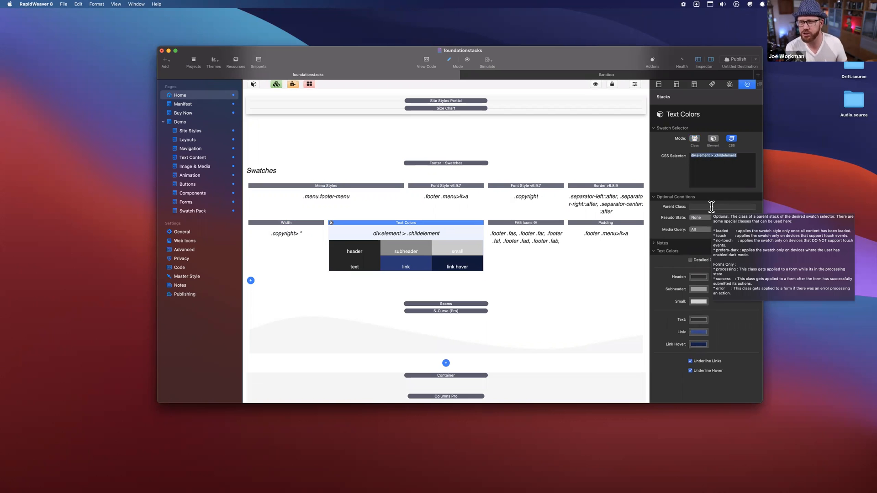
pyautogui.write('N')
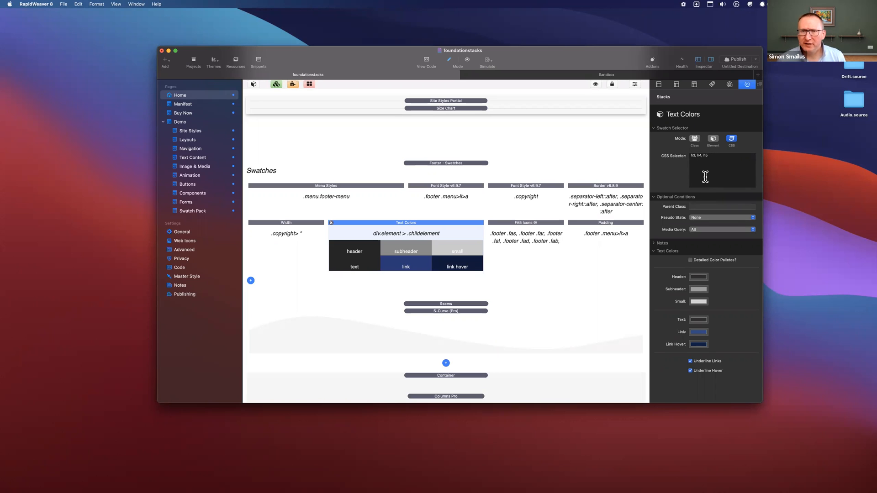
# - Reduce the Text Colors swatch's CSS selector to h3 and change the selector mode to Element
pyautogui.moveTo(697, 156); pyautogui.dragTo(711, 156)
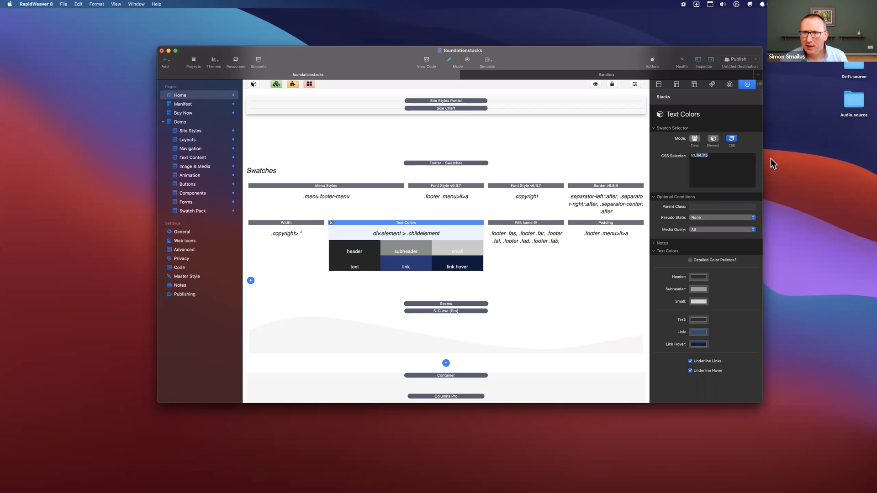
pyautogui.press('BackSpace')
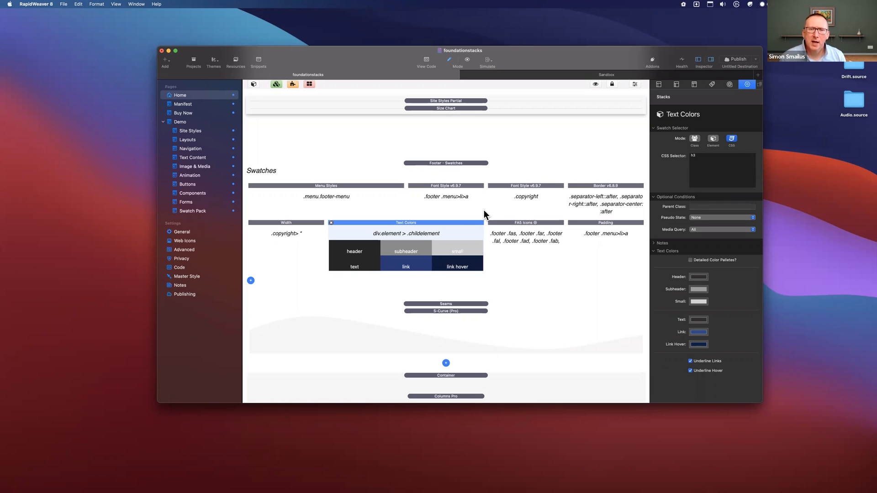
pyautogui.click(713, 139)
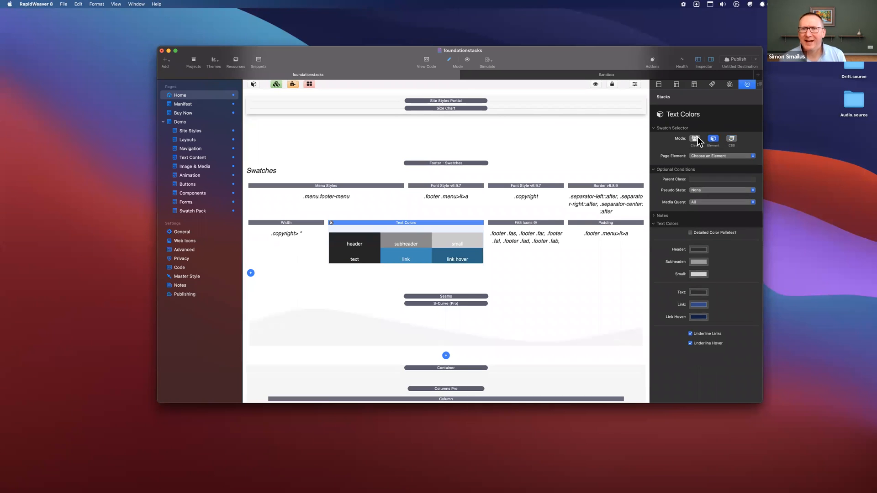
# - Clear the Sandbox project's page by deleting the Container and its contents, keeping only the Site Styles stack
pyautogui.click(653, 74)
pyautogui.click(470, 105)
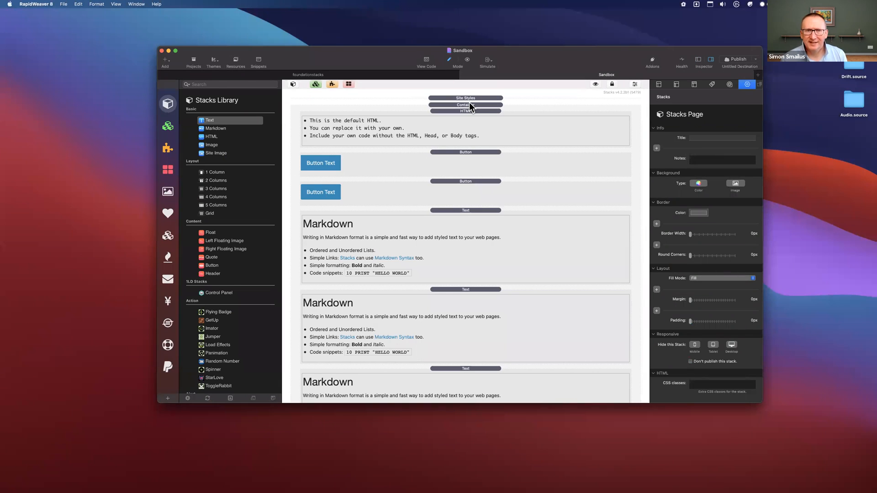
pyautogui.click(470, 103)
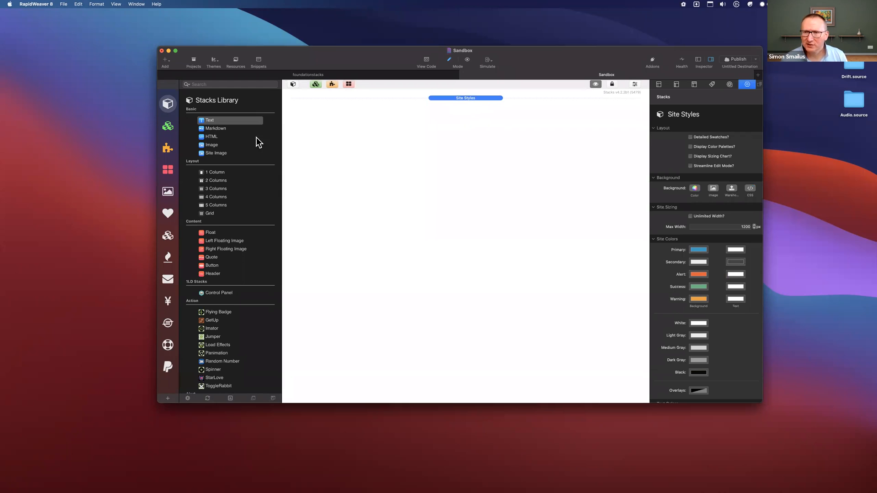
# - Add the Foundation 6 New Content template below Site Styles and break it apart into its individual stacks
pyautogui.click(167, 300)
pyautogui.click(214, 158)
pyautogui.moveTo(214, 139); pyautogui.dragTo(461, 117)
pyautogui.click(461, 97)
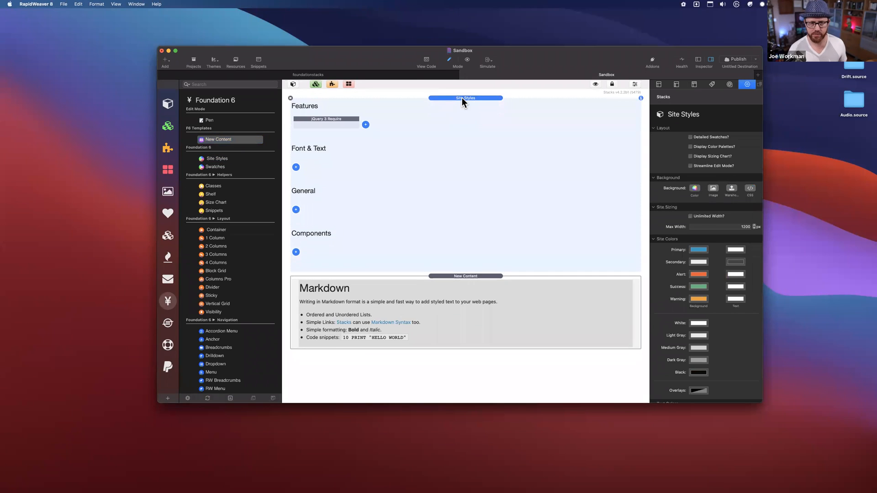
pyautogui.click(466, 308)
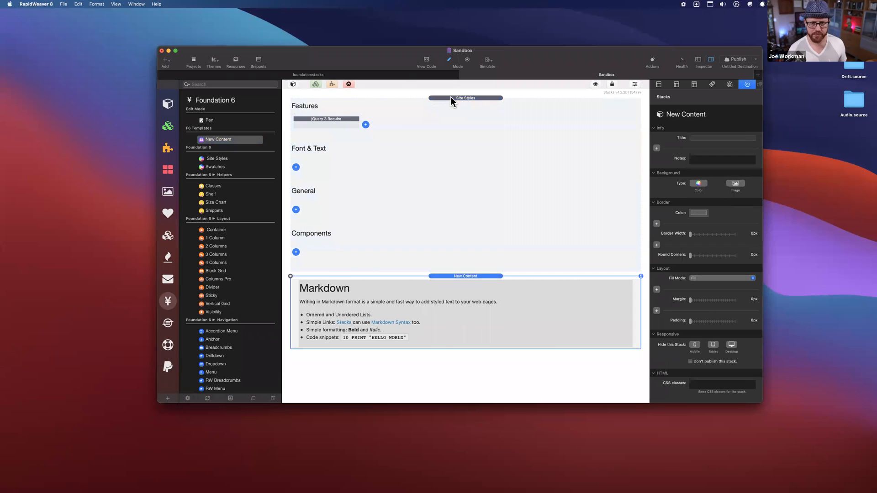
pyautogui.click(348, 84)
# - Duplicate the Container stack that holds the 1 Column and Markdown text
pyautogui.click(456, 289)
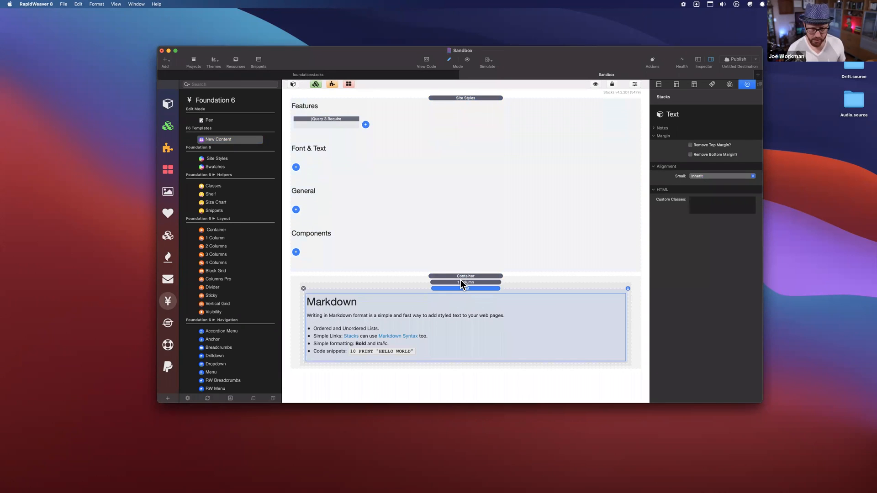
pyautogui.click(460, 282)
pyautogui.click(462, 275)
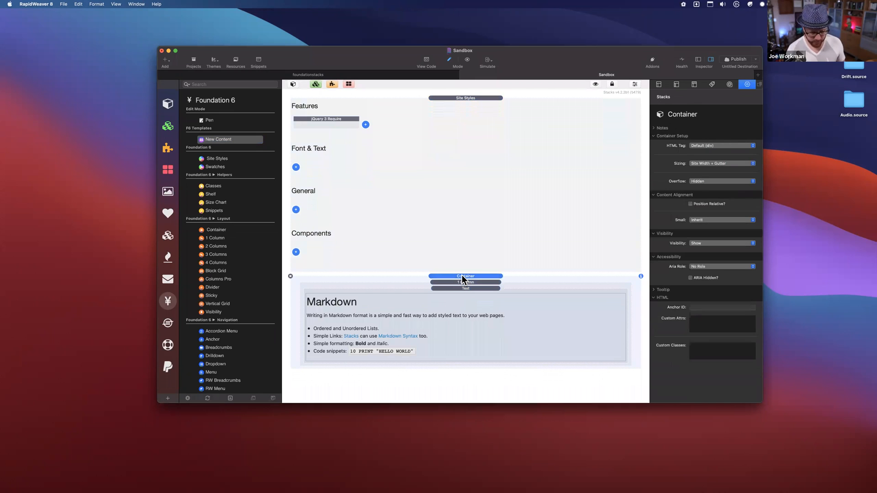
pyautogui.press('super+d')
pyautogui.scroll(-3, 462, 277)
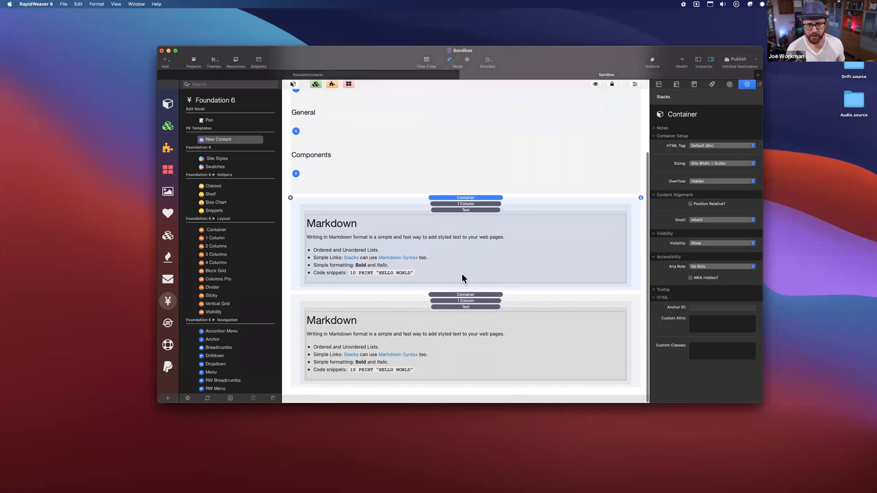
# - Give the upper Container the custom class top and the lower Container the custom class bottom
pyautogui.click(714, 349)
pyautogui.write('top')
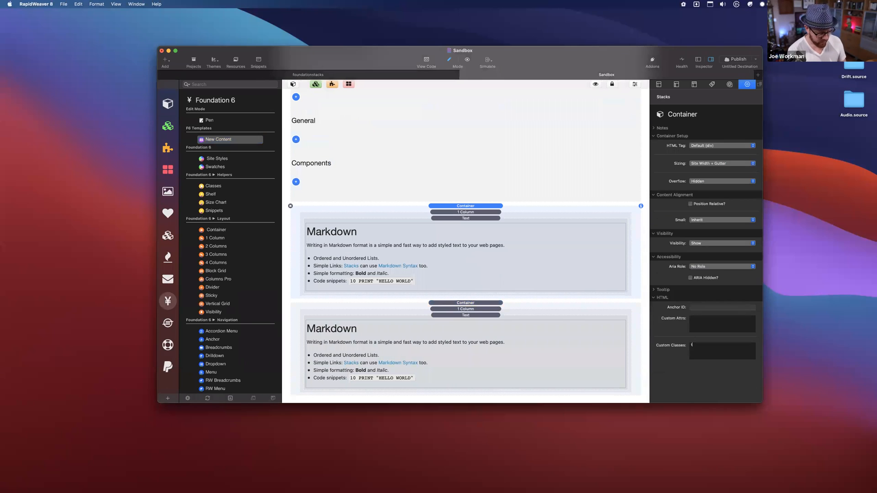
pyautogui.click(513, 307)
pyautogui.click(730, 348)
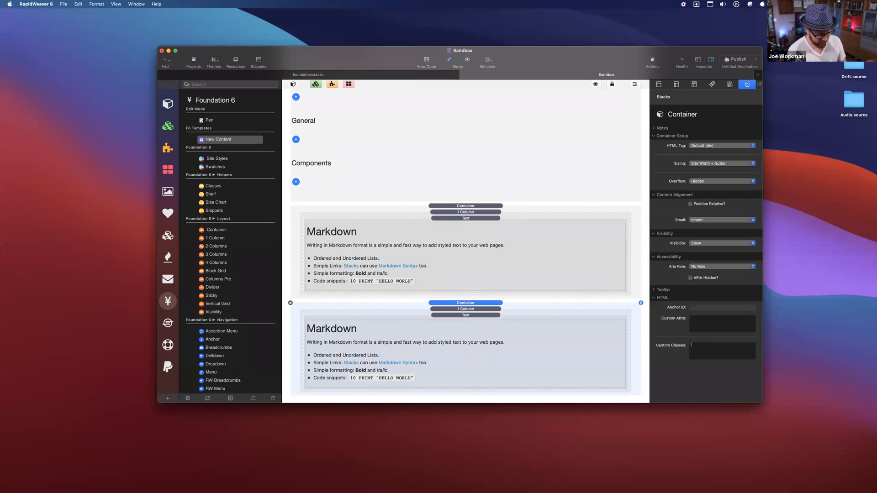
pyautogui.click(483, 205)
pyautogui.click(481, 303)
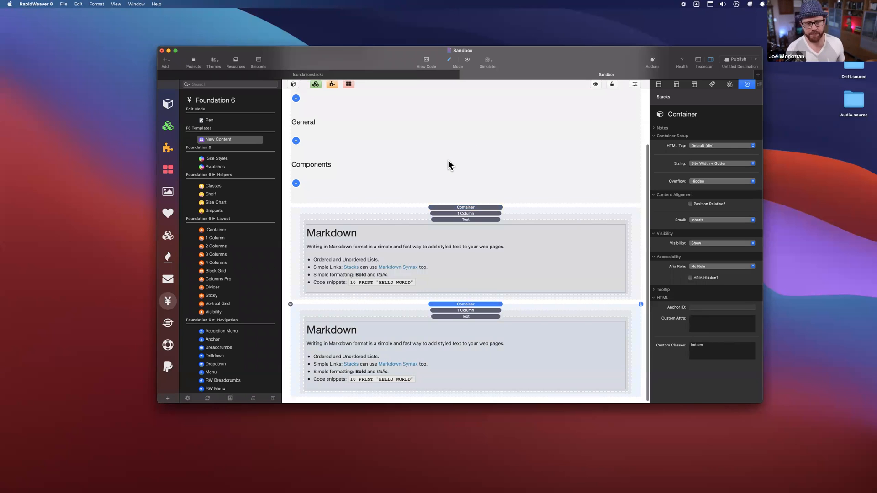
# - Add a Font Color swatch to the Font & Text section of Site Styles
pyautogui.scroll(3, 439, 157)
pyautogui.scroll(-1, 386, 215)
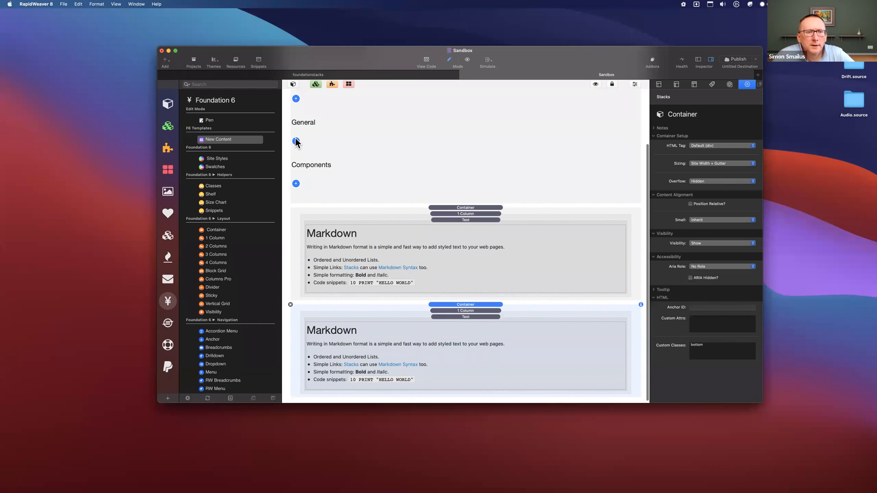
pyautogui.scroll(1, 304, 144)
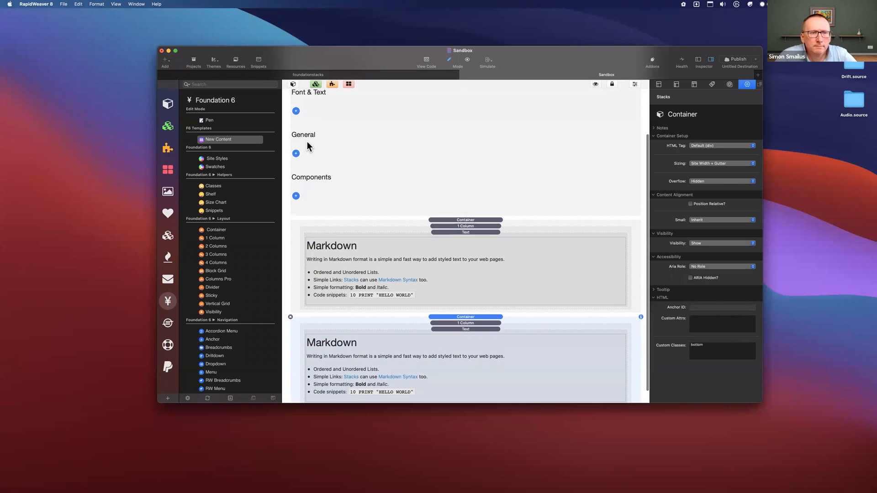
pyautogui.click(295, 111)
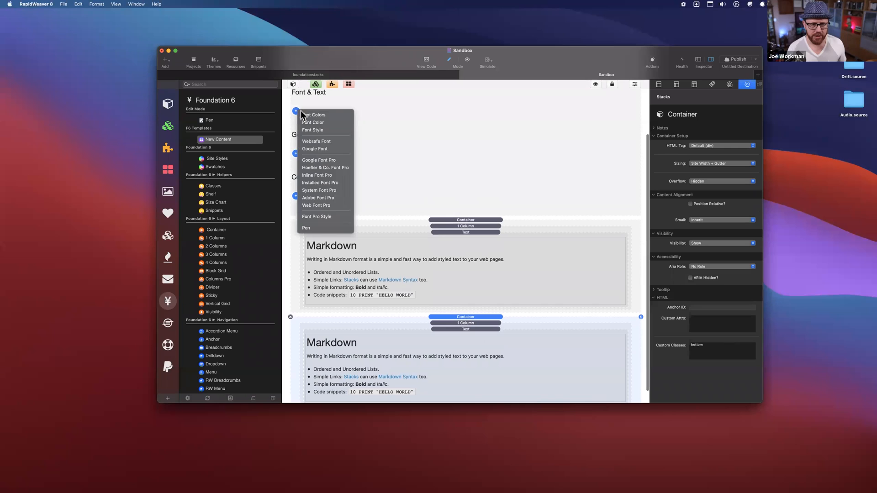
pyautogui.click(322, 123)
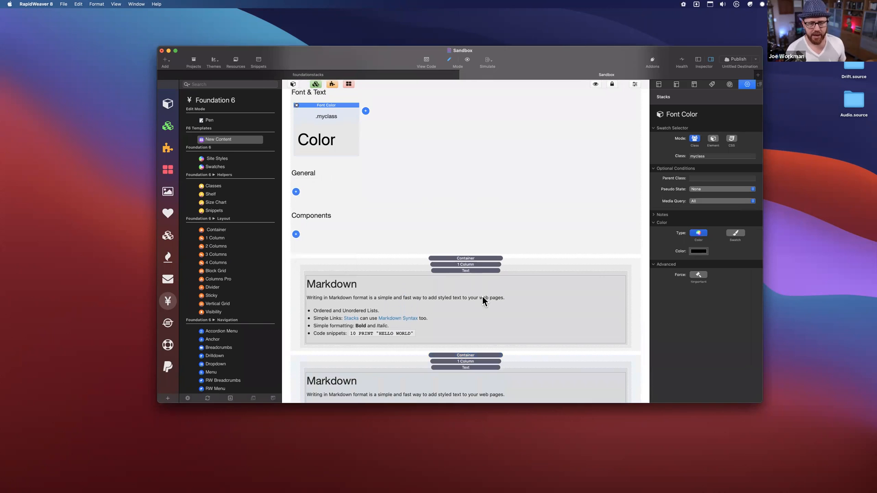
# - Set the Font Color swatch's selector mode to CSS with h3 as the CSS selector
pyautogui.click(732, 139)
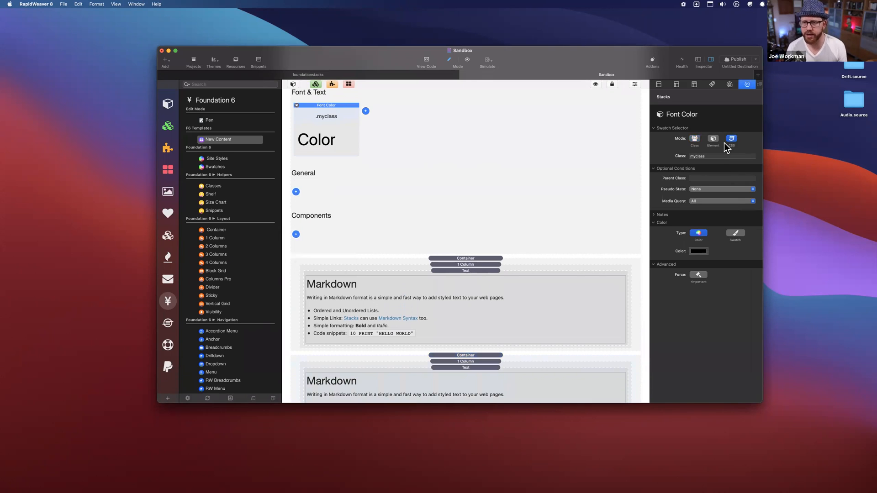
pyautogui.tripleClick(715, 155)
pyautogui.write('h3')
pyautogui.press('Tab')
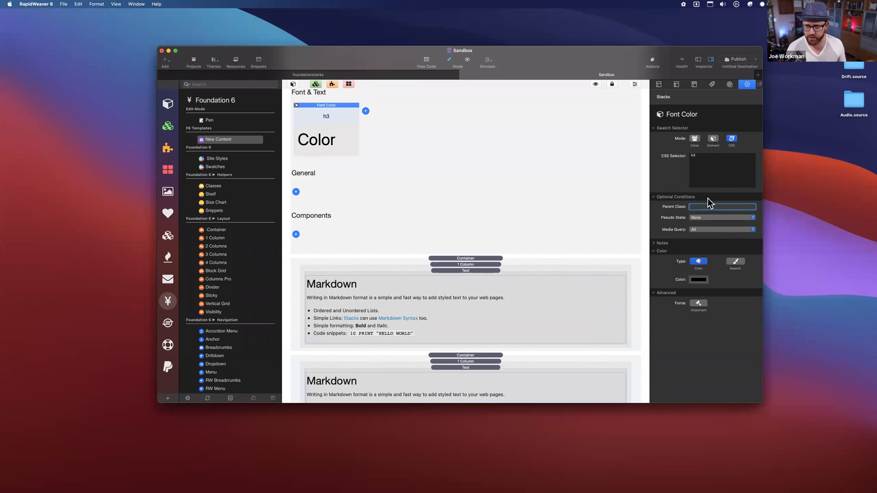
# - Set the h3 Font Color swatch's color to red from the saved colors
pyautogui.click(698, 279)
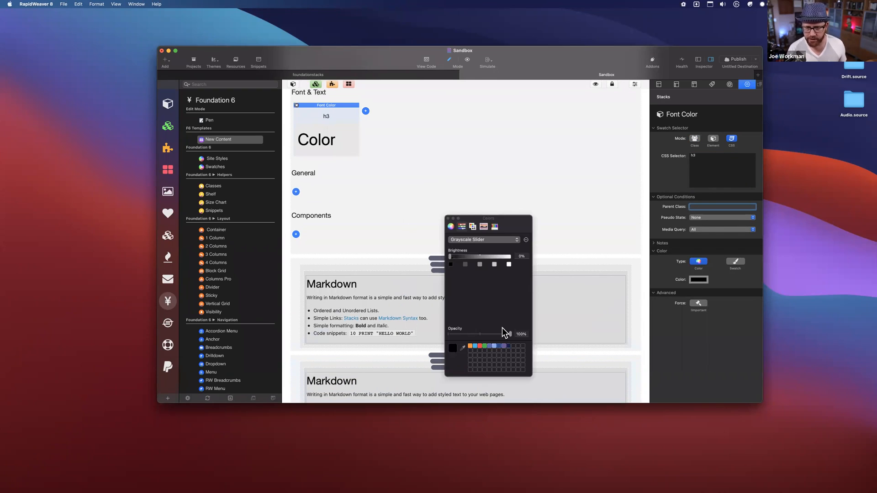
pyautogui.click(480, 346)
pyautogui.click(452, 219)
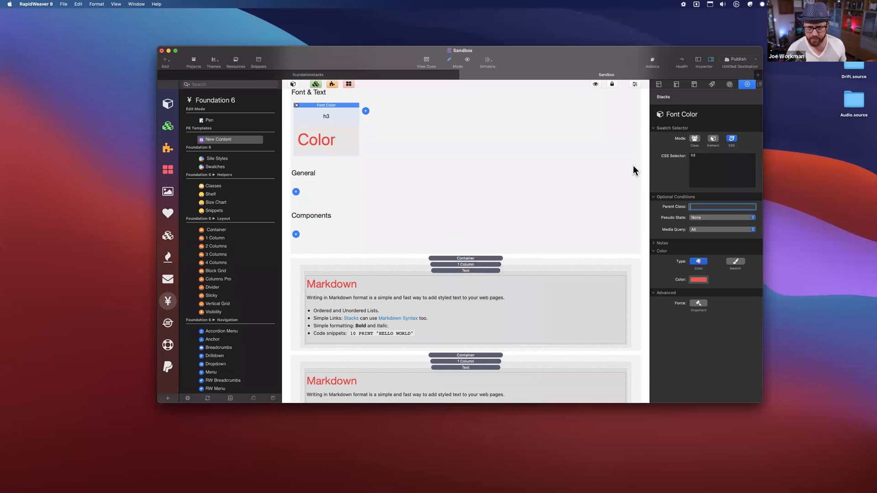
pyautogui.click(720, 166)
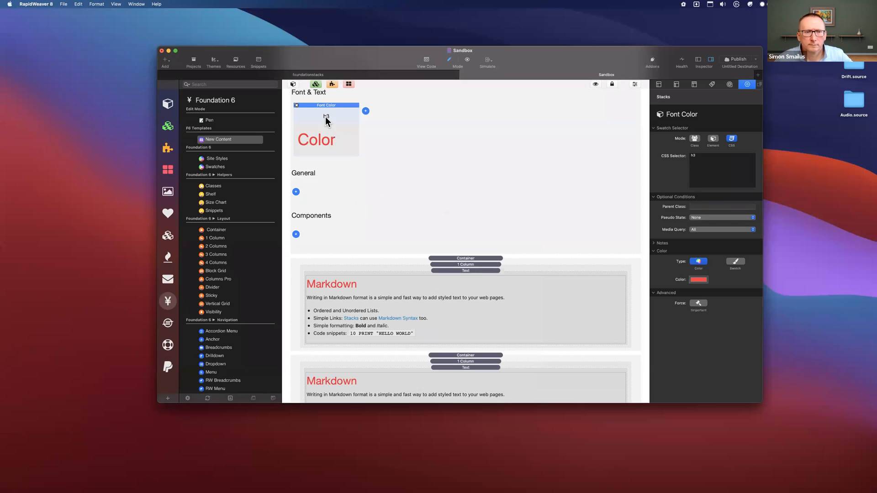
pyautogui.click(338, 106)
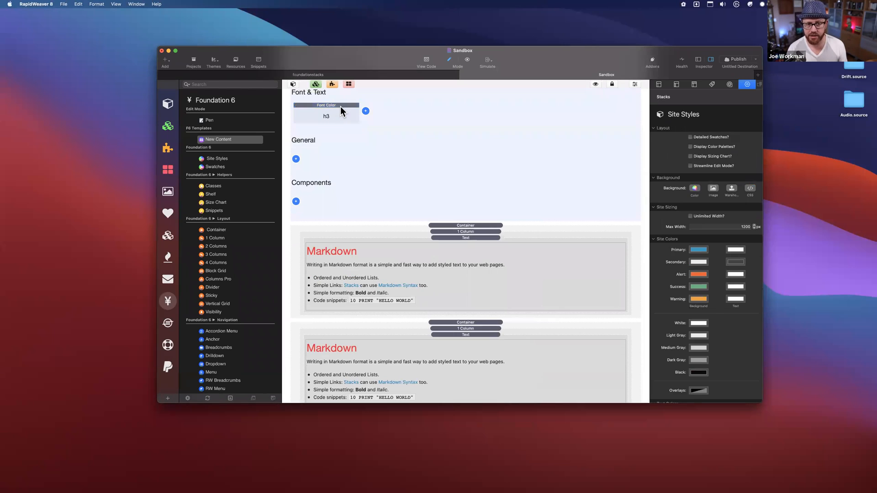
# - Duplicate the h3 Font Color swatch in the Font & Text section and set the copy's parent class to bottom
pyautogui.click(338, 109)
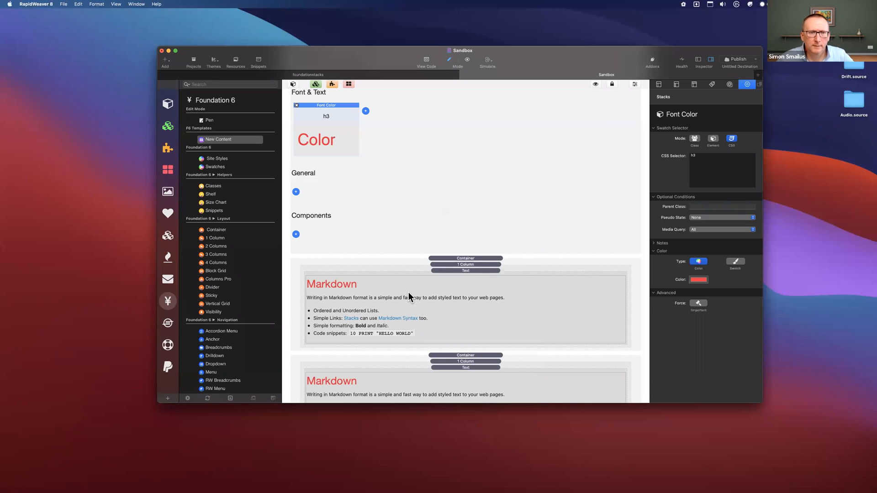
pyautogui.scroll(-3, 409, 296)
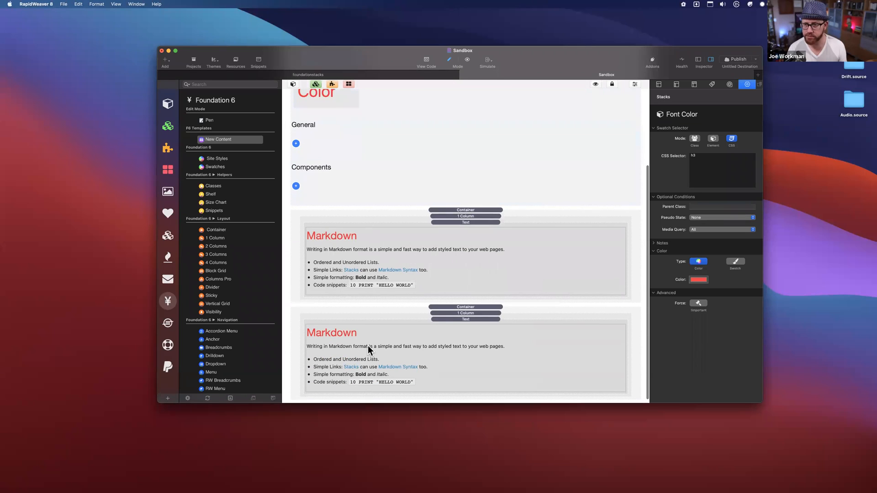
pyautogui.scroll(1, 370, 216)
pyautogui.scroll(2, 368, 217)
pyautogui.scroll(-4, 368, 217)
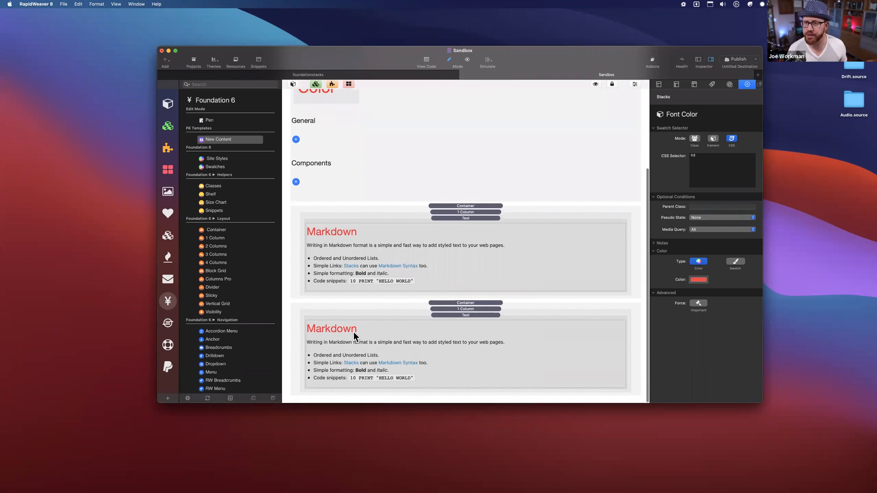
pyautogui.scroll(2, 349, 228)
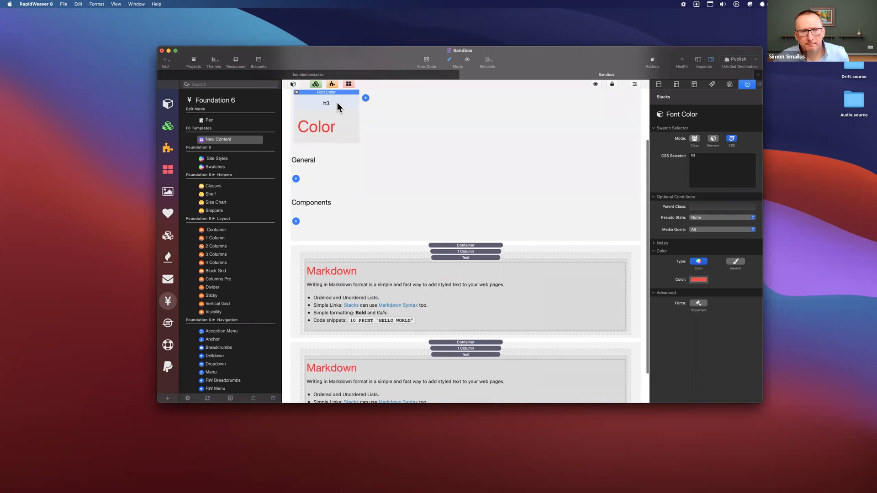
pyautogui.moveTo(337, 103); pyautogui.dragTo(402, 102)
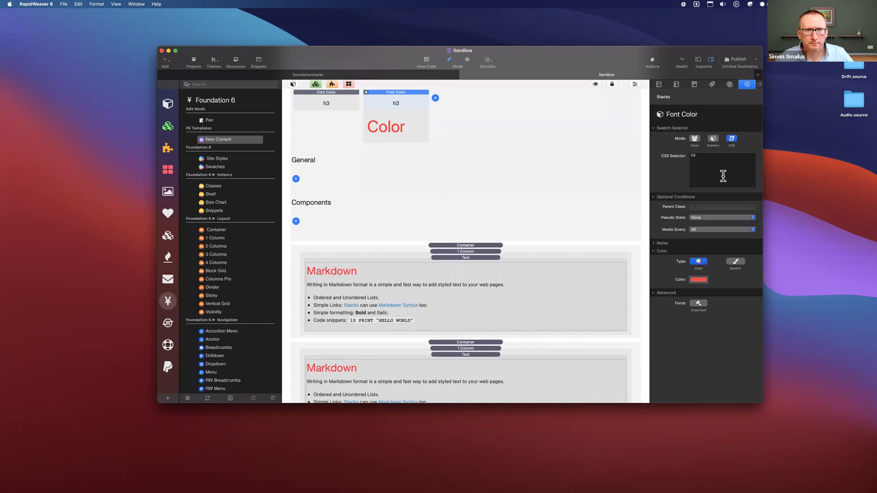
pyautogui.click(713, 207)
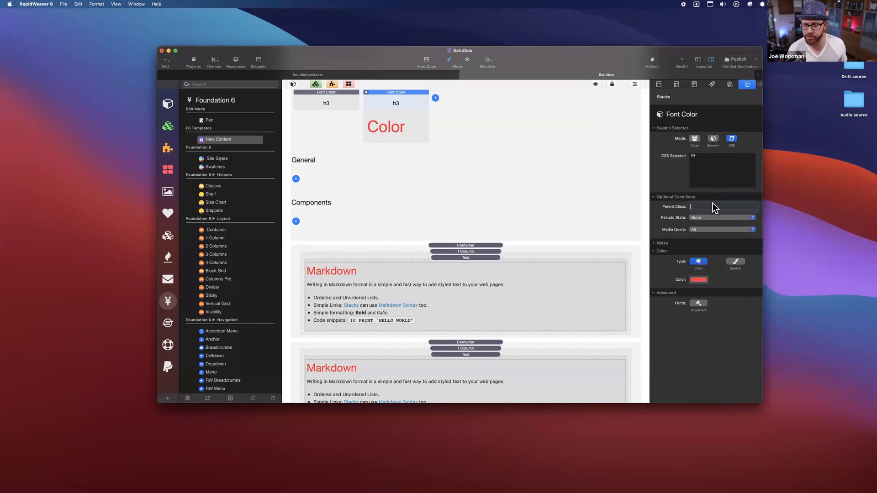
pyautogui.write('bottom')
pyautogui.press('Return')
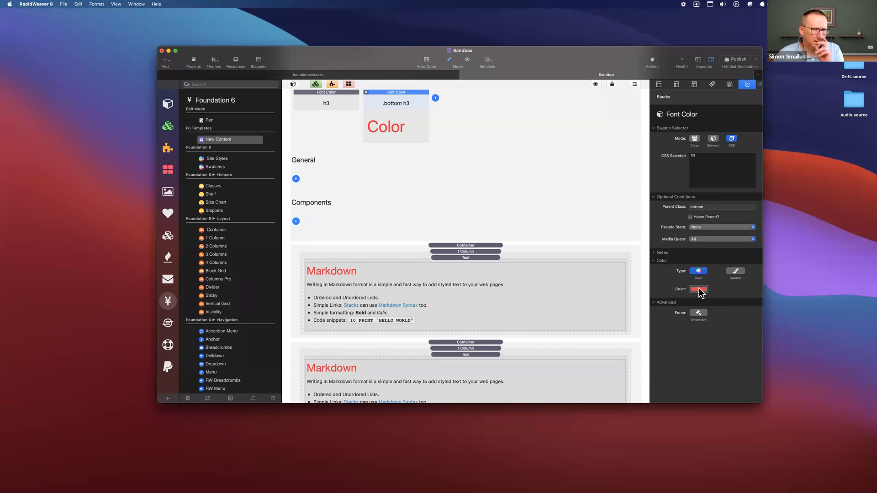
# - Set the color of the .bottom h3 Font Color swatch to green from the saved colors
pyautogui.click(698, 289)
pyautogui.click(484, 346)
pyautogui.click(448, 218)
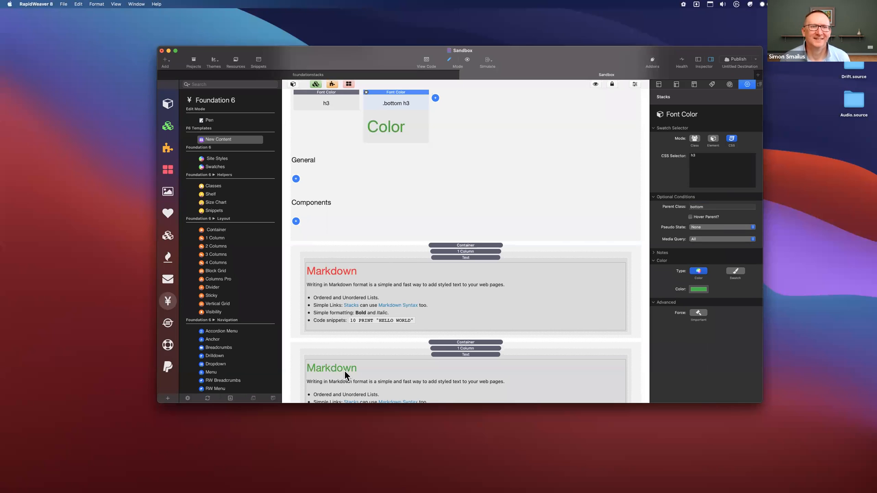
pyautogui.scroll(-2, 361, 237)
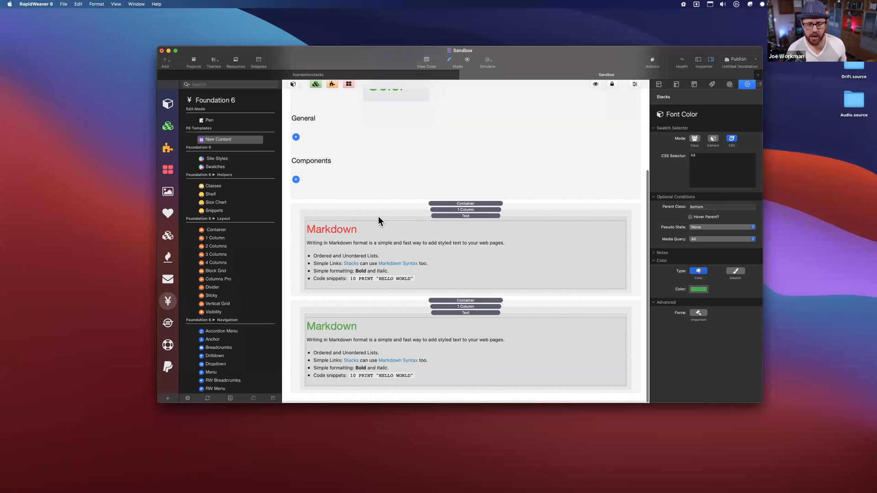
pyautogui.scroll(-5, 208, 312)
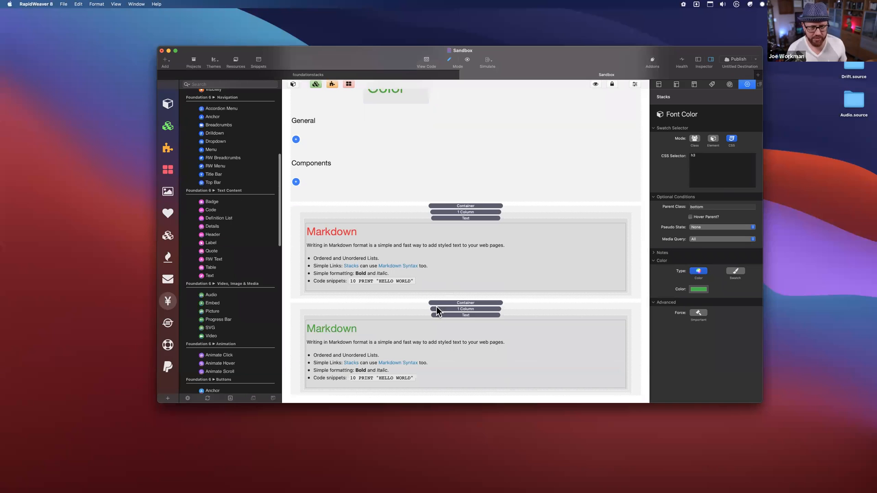
pyautogui.click(463, 315)
pyautogui.doubleClick(456, 330)
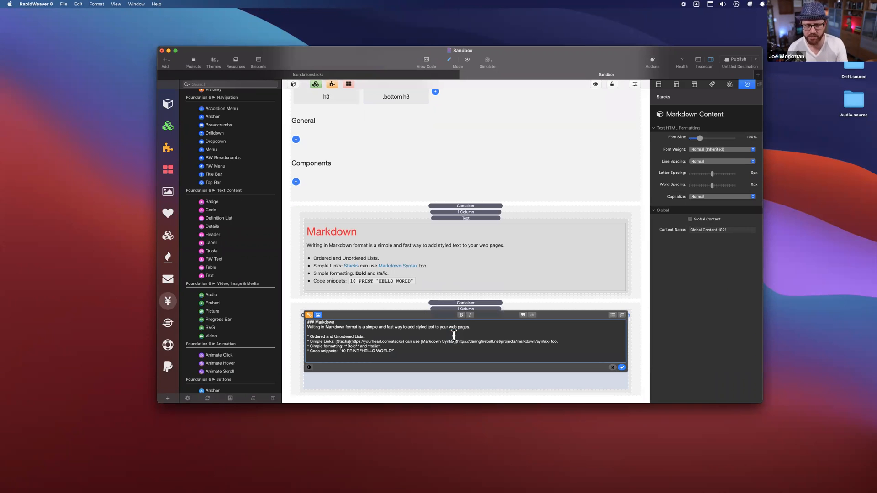
pyautogui.click(612, 367)
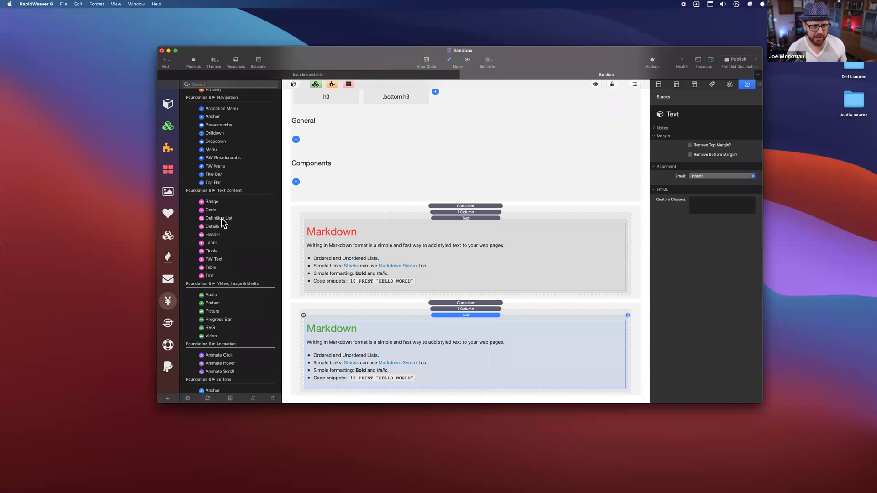
# - Add a Header stack above the text in the lower Container, keeping its size at H3 - Section
pyautogui.click(209, 234)
pyautogui.moveTo(204, 234); pyautogui.dragTo(460, 316)
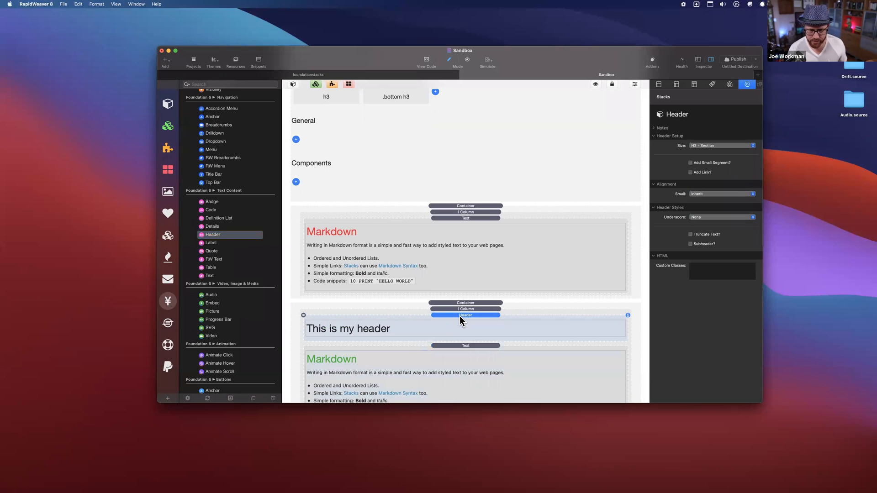
pyautogui.click(728, 144)
pyautogui.click(720, 145)
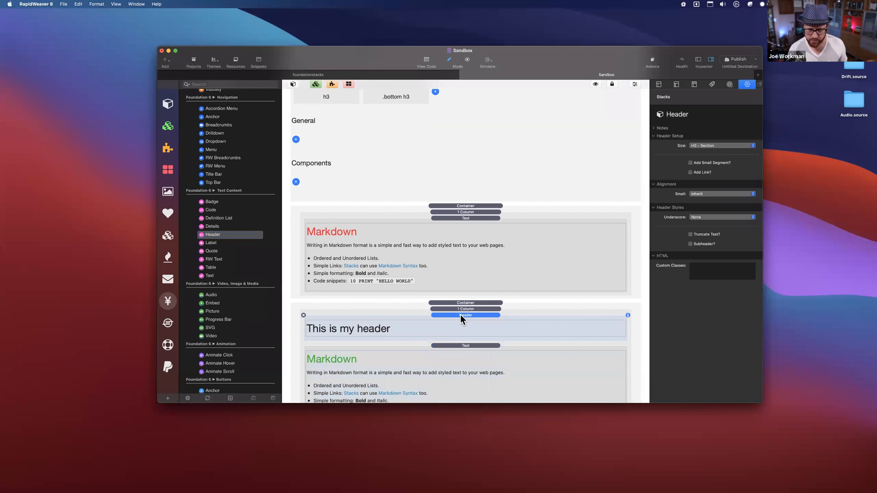
pyautogui.click(721, 144)
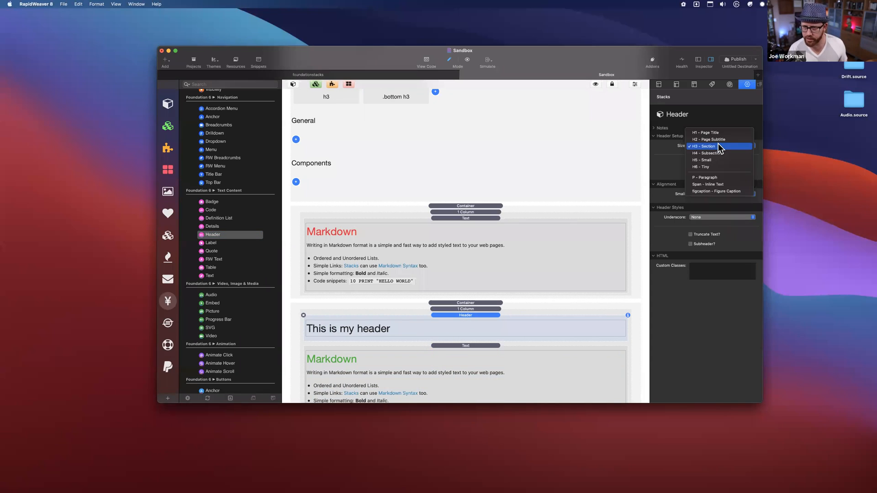
pyautogui.click(718, 144)
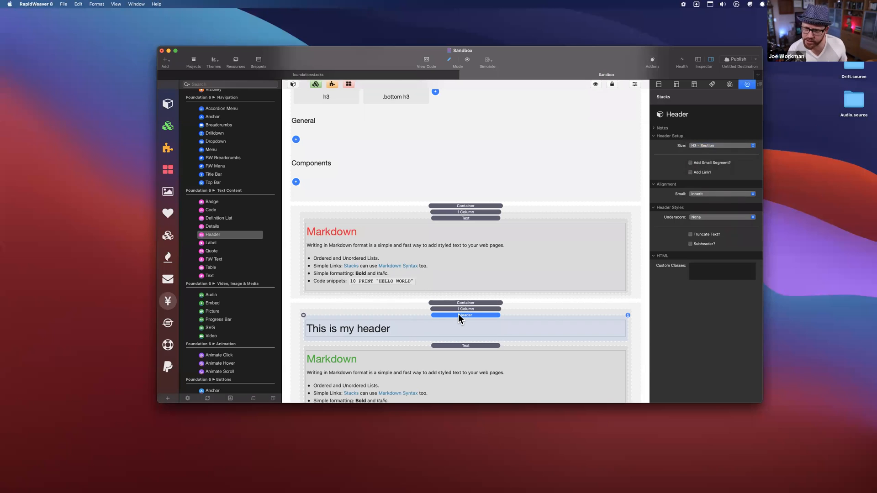
# - Preview the page to check the new header's color and return to editing
pyautogui.press('super+shift+p')
pyautogui.press('super+shift+p')
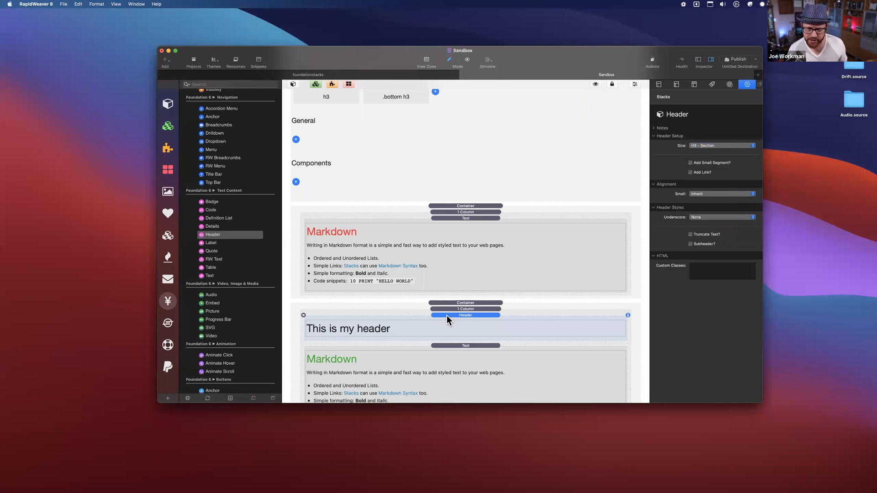
pyautogui.scroll(1, 447, 315)
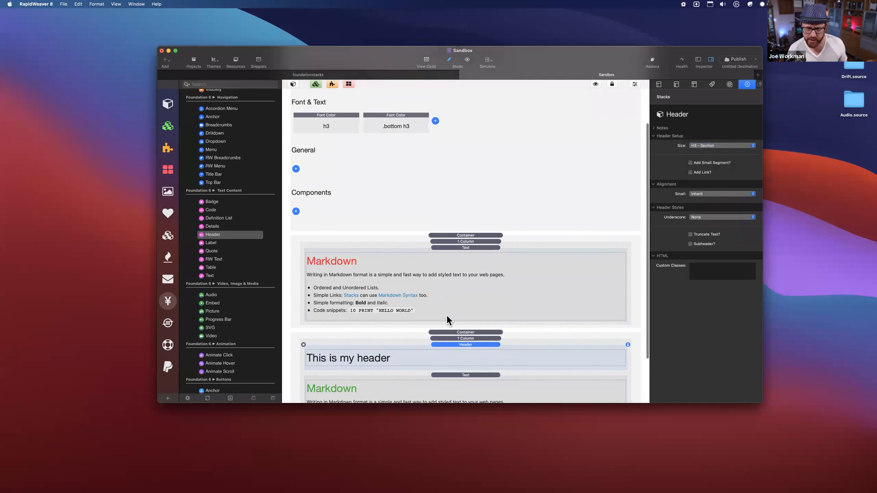
pyautogui.press('super+shift+p')
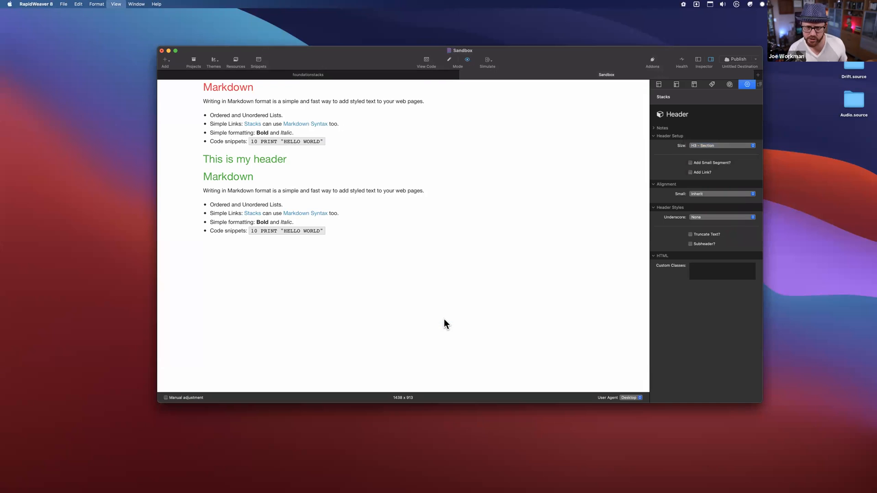
pyautogui.press('super+shift+p')
pyautogui.doubleClick(398, 327)
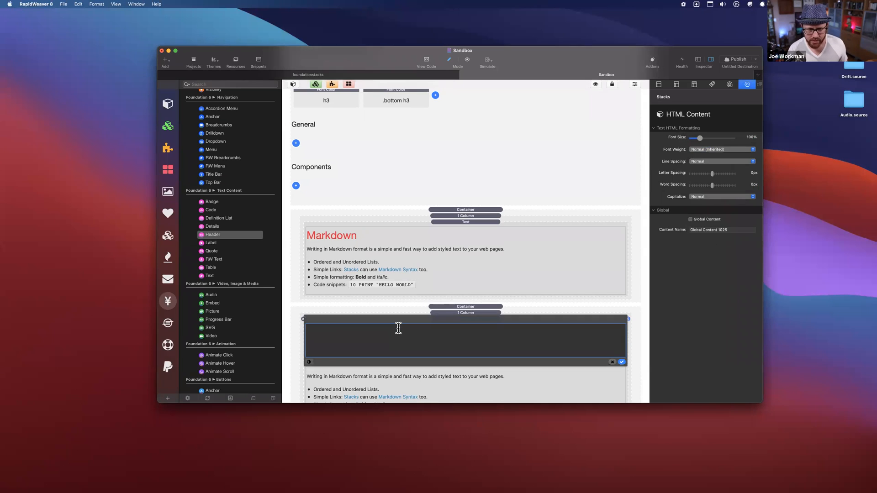
pyautogui.click(612, 362)
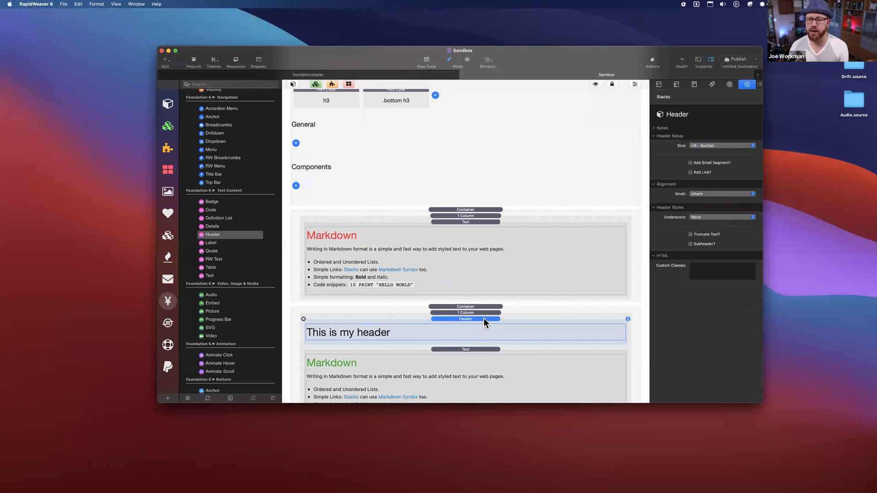
# - Delete the .bottom h3 Font Color swatch from the Font & Text section
pyautogui.scroll(2, 390, 172)
pyautogui.scroll(1, 389, 201)
pyautogui.click(399, 143)
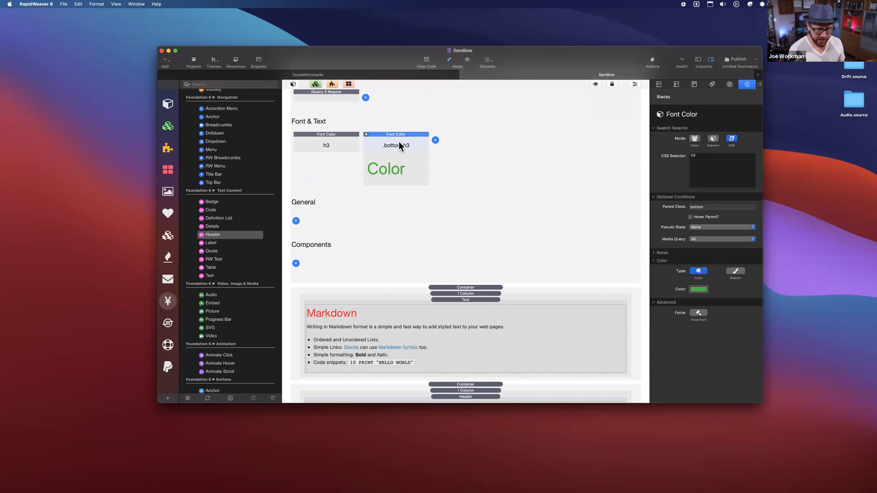
pyautogui.press('Delete')
# - Give the Header in the lower Container the custom class special
pyautogui.scroll(-2, 401, 164)
pyautogui.click(442, 361)
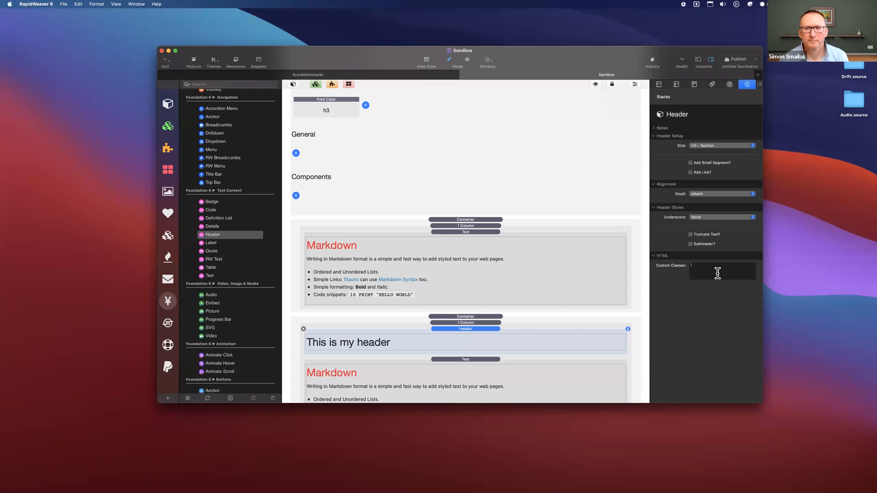
pyautogui.write('spa')
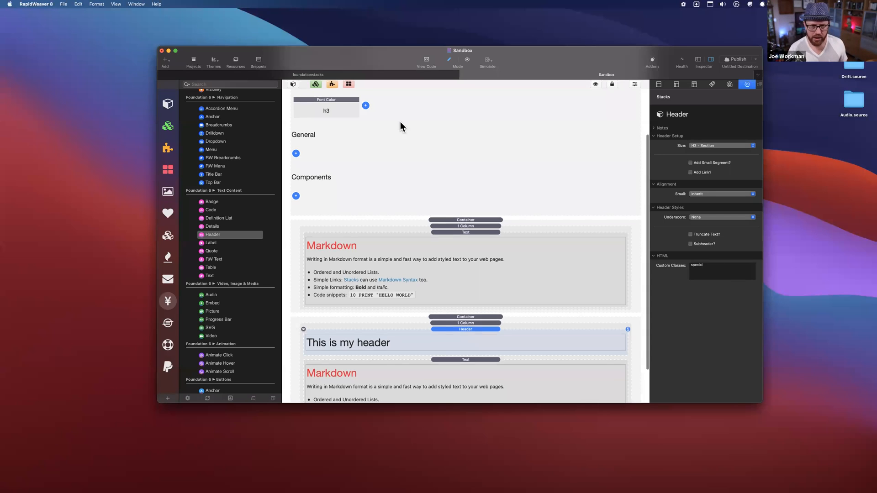
# - Add a second Font Color swatch to the Font & Text section and set its target class to special
pyautogui.click(365, 117)
pyautogui.click(377, 125)
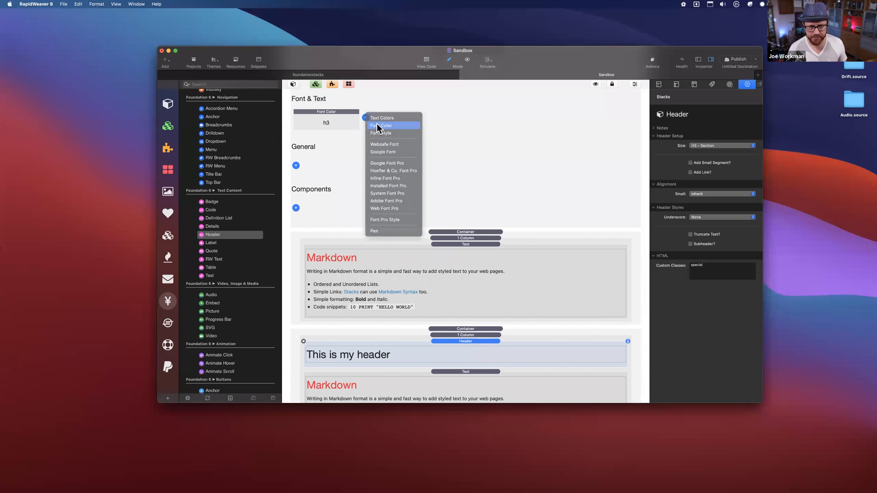
pyautogui.doubleClick(711, 159)
pyautogui.write('spe')
pyautogui.press('BackSpace')
pyautogui.press('BackSpace')
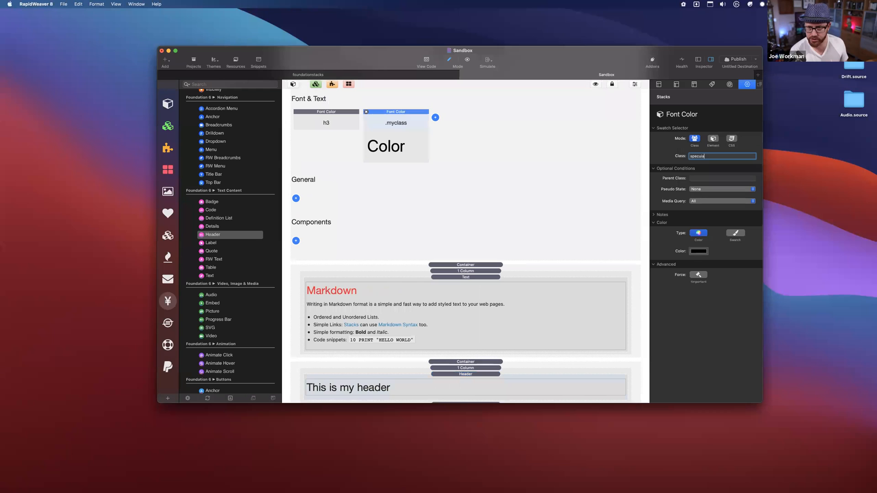
pyautogui.press('BackSpace')
pyautogui.press('BackSpace')
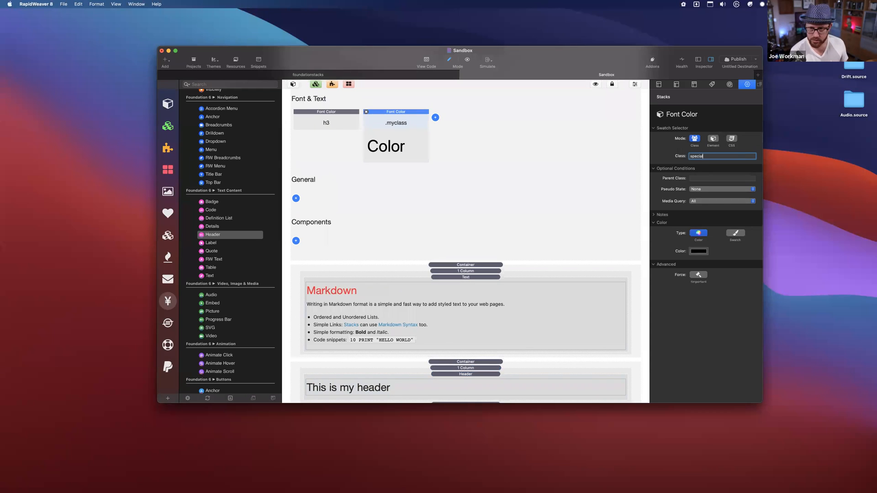
pyautogui.press('Tab')
# - Set the color of the .special Font Color swatch to dark blue from the saved colors
pyautogui.click(702, 252)
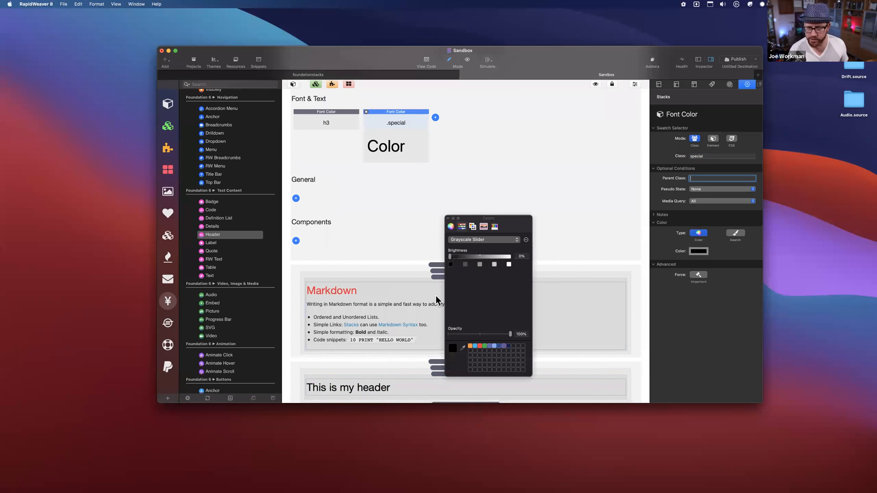
pyautogui.click(485, 346)
pyautogui.click(500, 346)
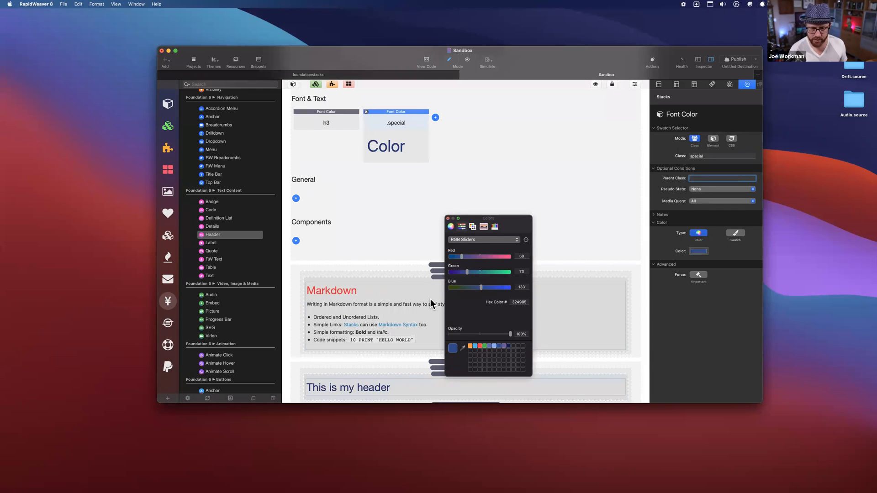
pyautogui.click(448, 218)
# - Change the color of the .special Font Color swatch to orange from the saved colors
pyautogui.click(698, 251)
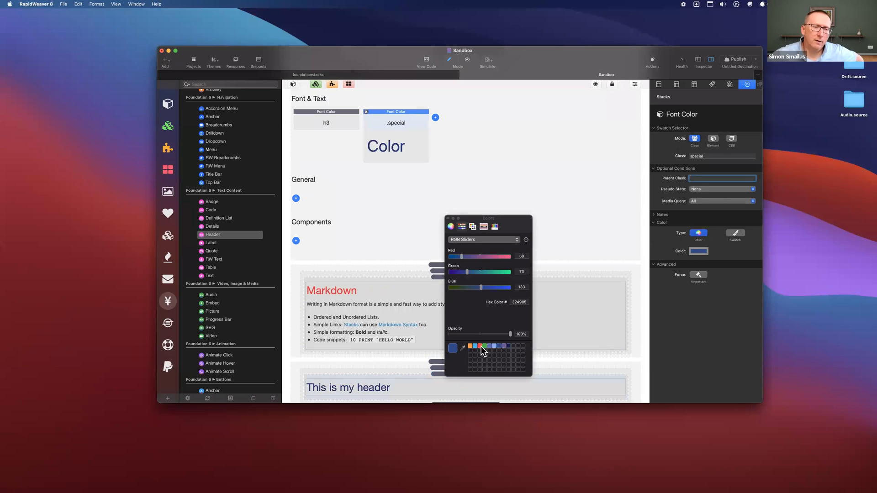
pyautogui.click(480, 347)
pyautogui.click(470, 347)
pyautogui.click(449, 218)
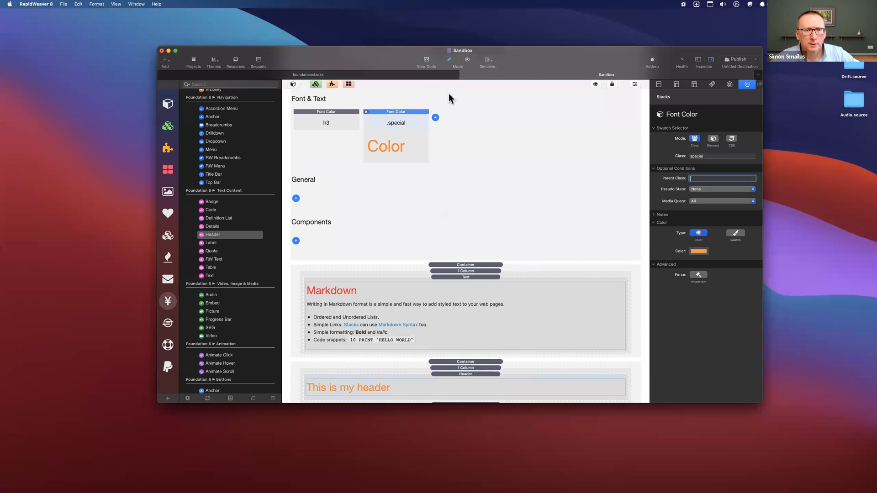
# - Compare the Header's custom class with the selector settings of the .special and h3 Font Color swatches
pyautogui.click(454, 371)
pyautogui.scroll(3, 429, 166)
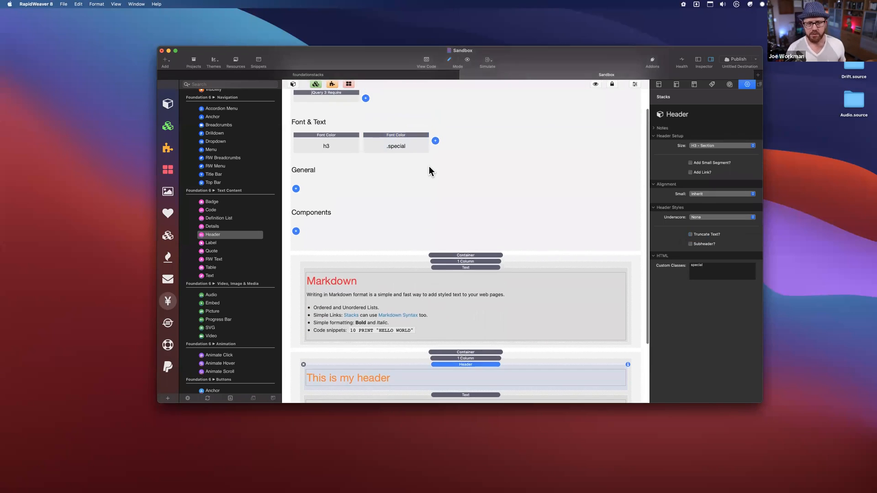
pyautogui.scroll(-4, 423, 252)
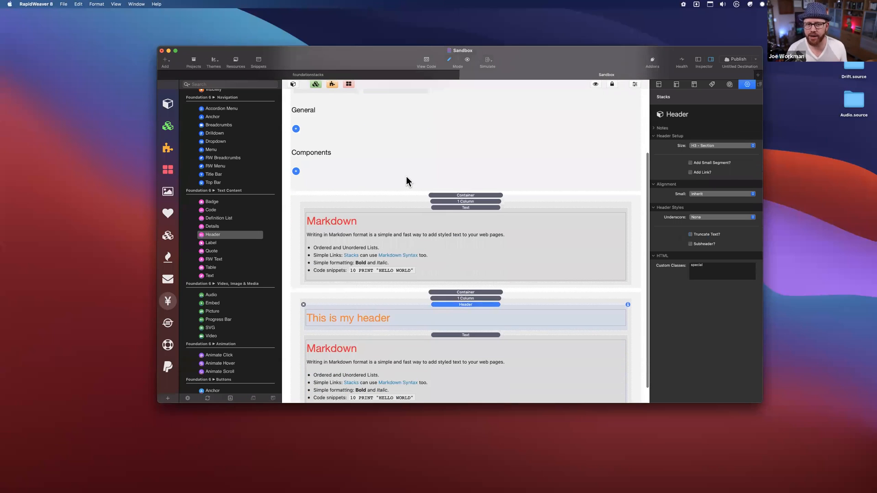
pyautogui.scroll(3, 407, 180)
pyautogui.click(402, 125)
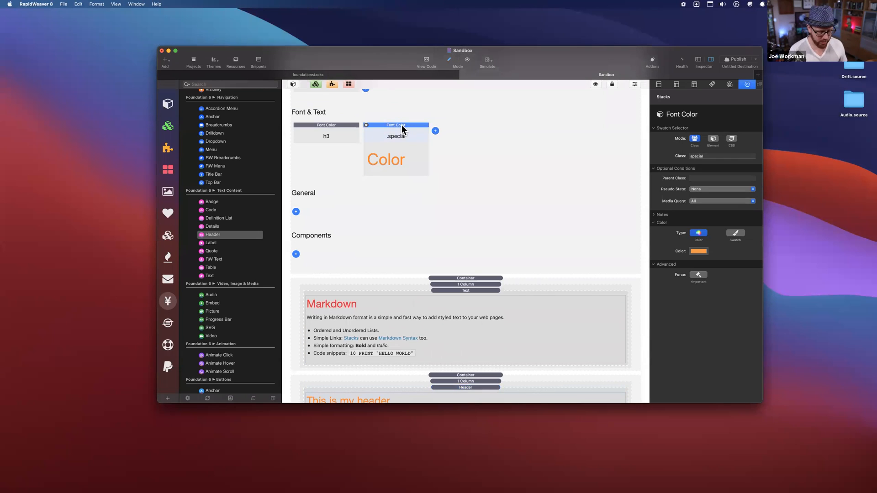
pyautogui.click(333, 126)
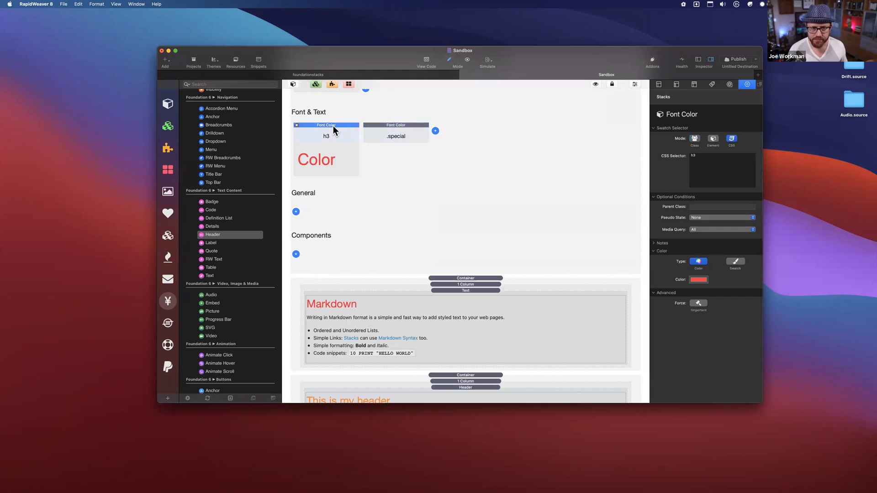
# - Duplicate the .special Font Color swatch and set the copy's color to green from the saved colors
pyautogui.click(415, 129)
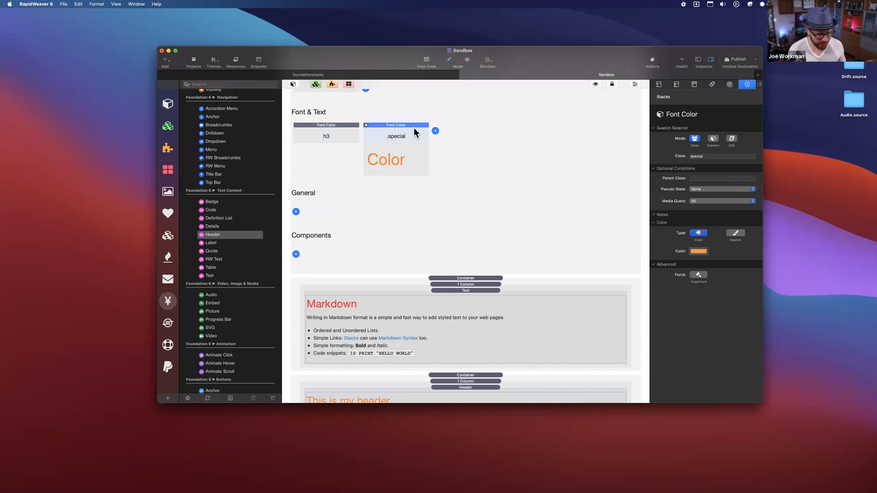
pyautogui.press('super+d')
pyautogui.click(453, 128)
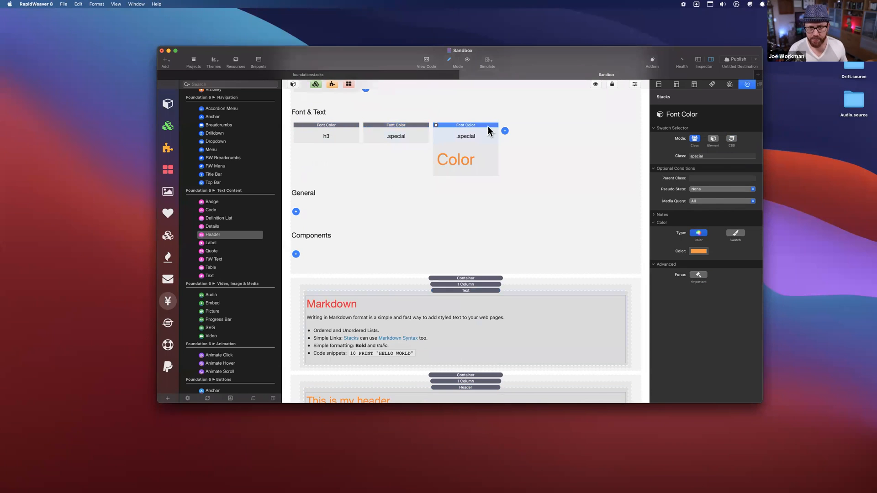
pyautogui.click(708, 156)
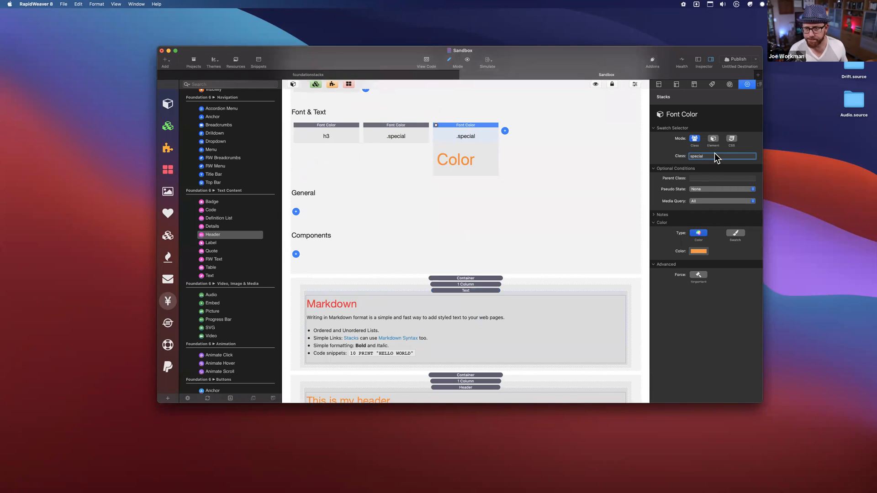
pyautogui.click(698, 251)
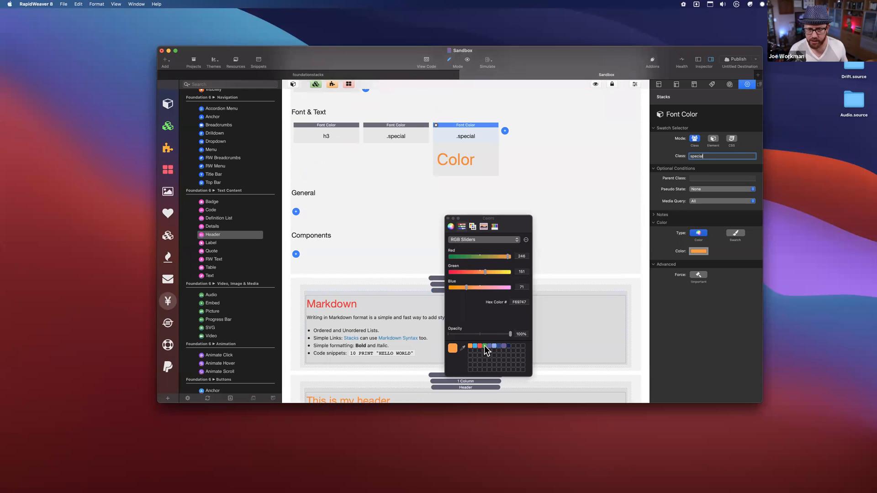
pyautogui.click(485, 346)
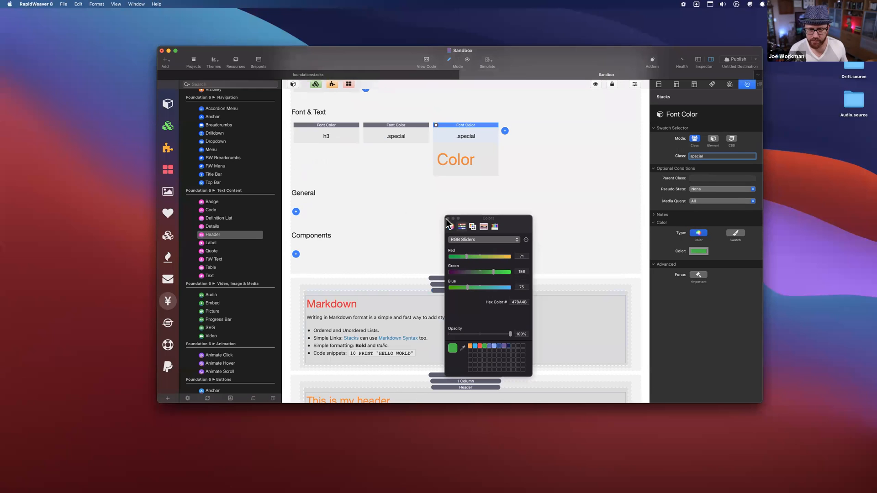
pyautogui.click(447, 218)
# - Compare the orange and green .special Font Color swatches with the color applied to the page's header
pyautogui.click(400, 125)
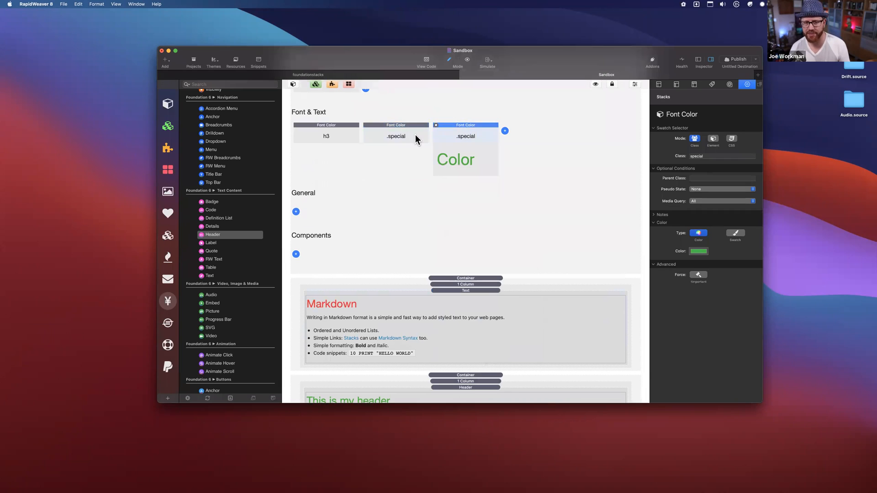
pyautogui.click(480, 127)
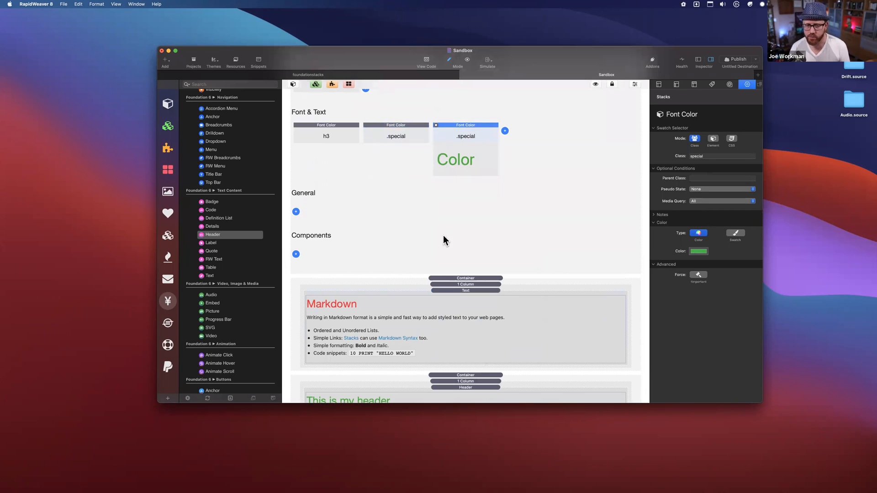
pyautogui.scroll(-3, 394, 338)
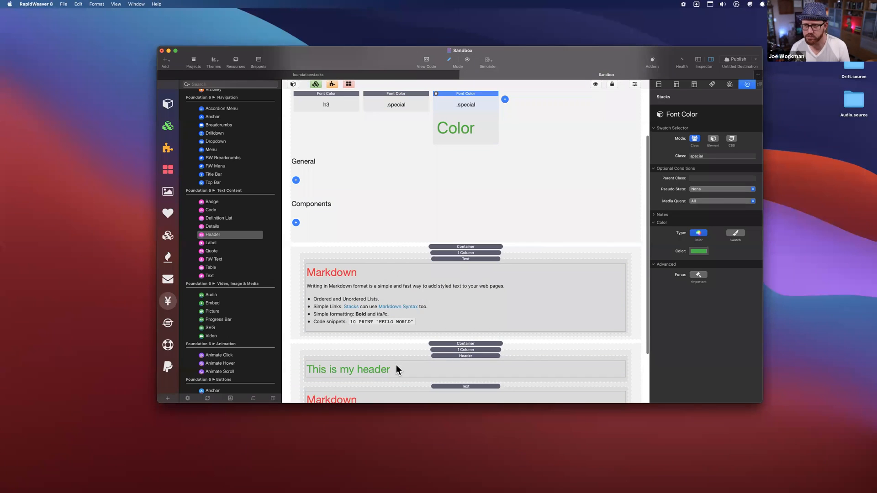
pyautogui.scroll(3, 427, 165)
pyautogui.click(415, 143)
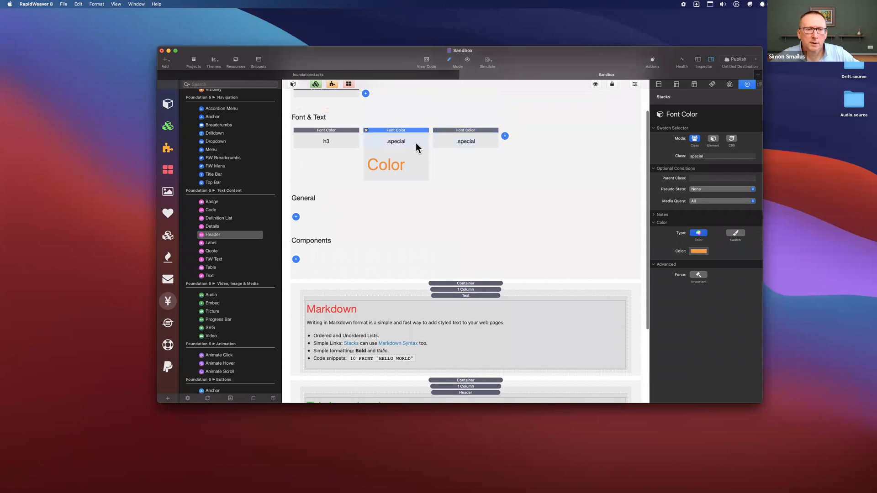
pyautogui.click(470, 131)
pyautogui.moveTo(396, 129); pyautogui.dragTo(475, 148)
pyautogui.click(464, 138)
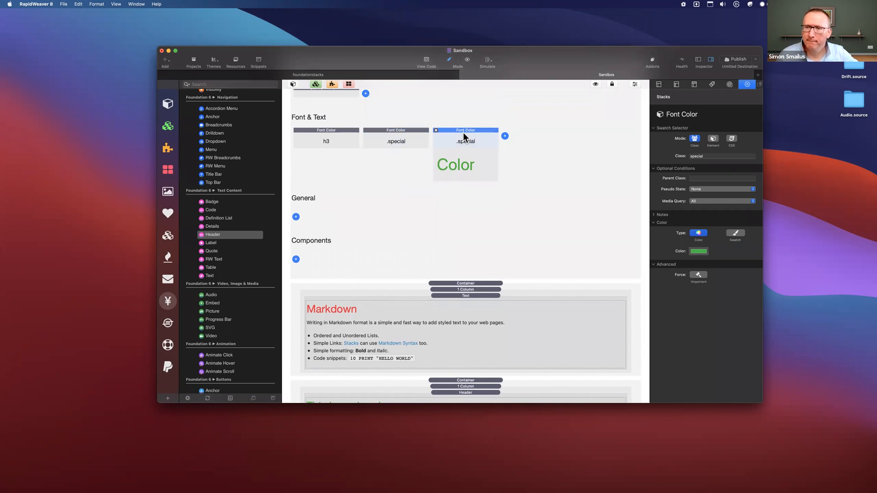
pyautogui.scroll(-3, 463, 138)
pyautogui.scroll(-1, 463, 132)
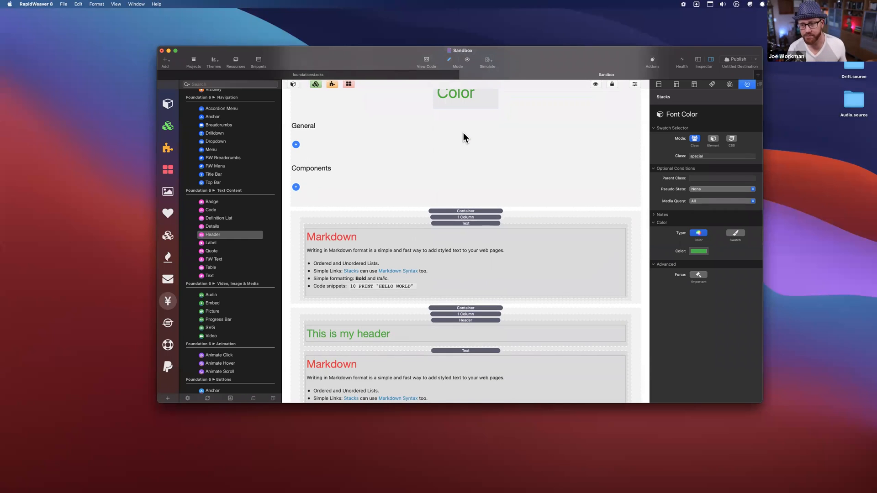
pyautogui.scroll(2, 463, 135)
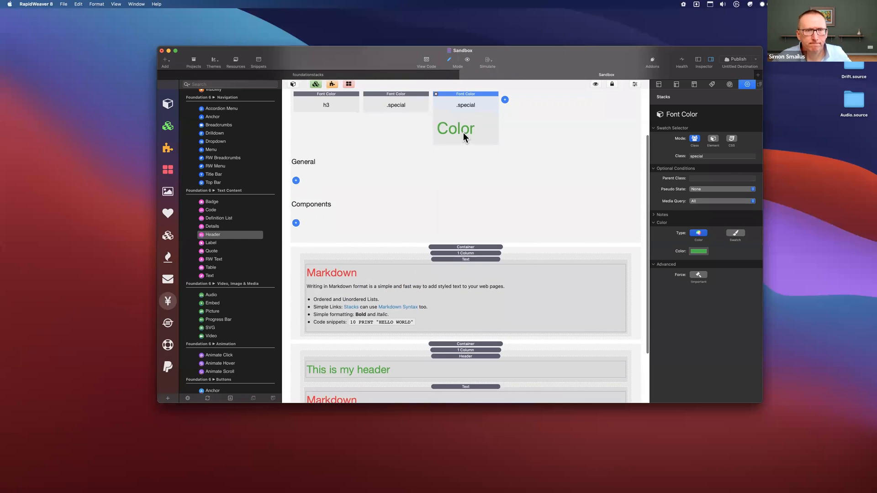
pyautogui.scroll(1, 468, 94)
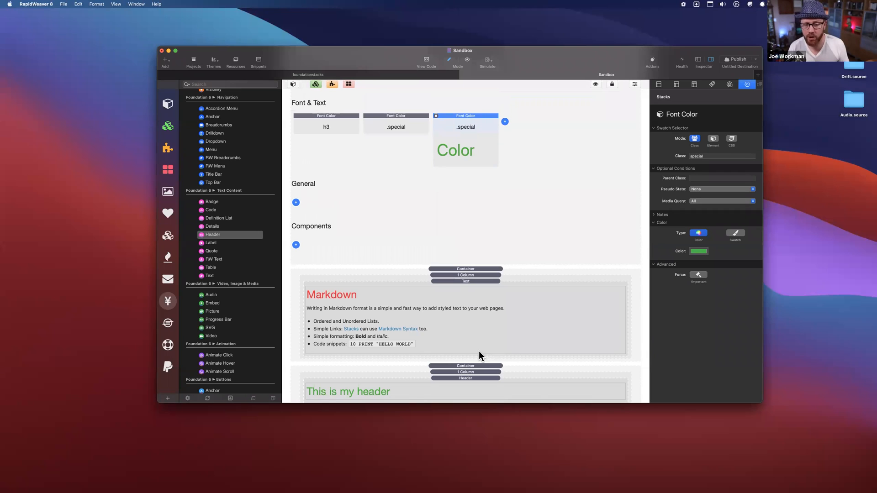
pyautogui.press('super+v')
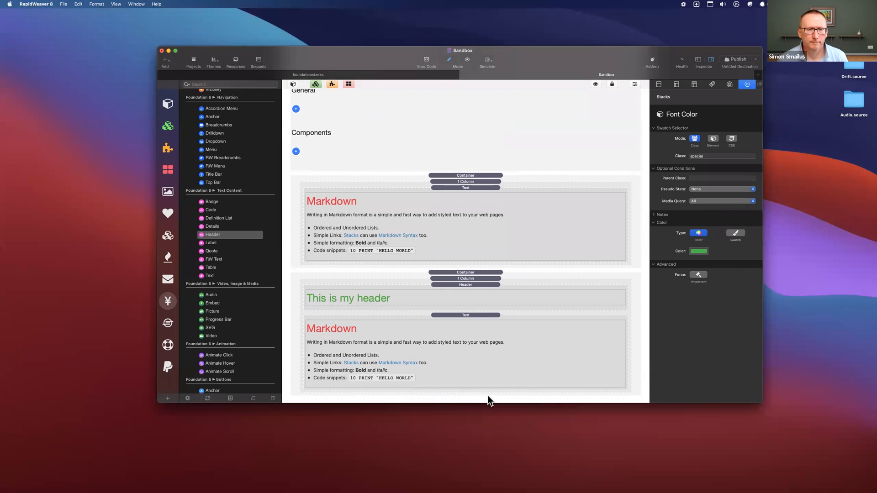
# - Move the orange .special Font Color swatch after the green one in the Font & Text section
pyautogui.scroll(5, 462, 229)
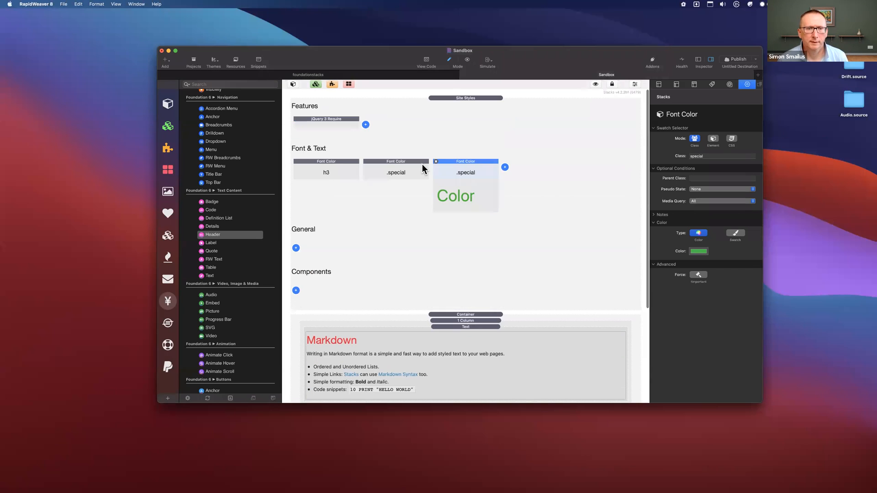
pyautogui.click(405, 162)
pyautogui.moveTo(404, 162); pyautogui.dragTo(480, 177)
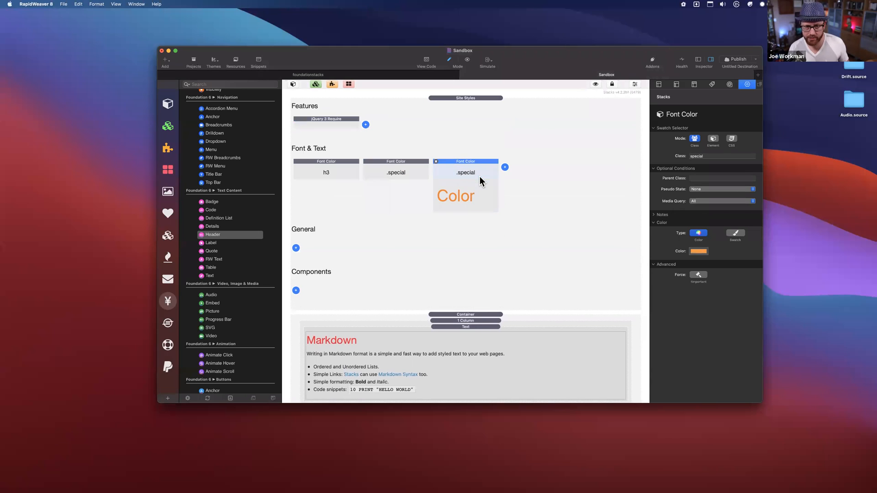
pyautogui.scroll(-5, 429, 187)
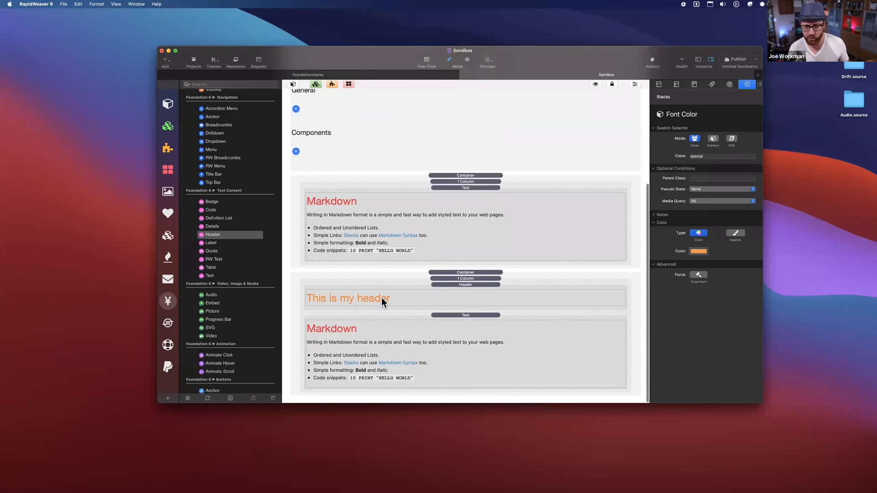
# - Set the parent class of the green .special Font Color swatch to bottom
pyautogui.scroll(3, 382, 297)
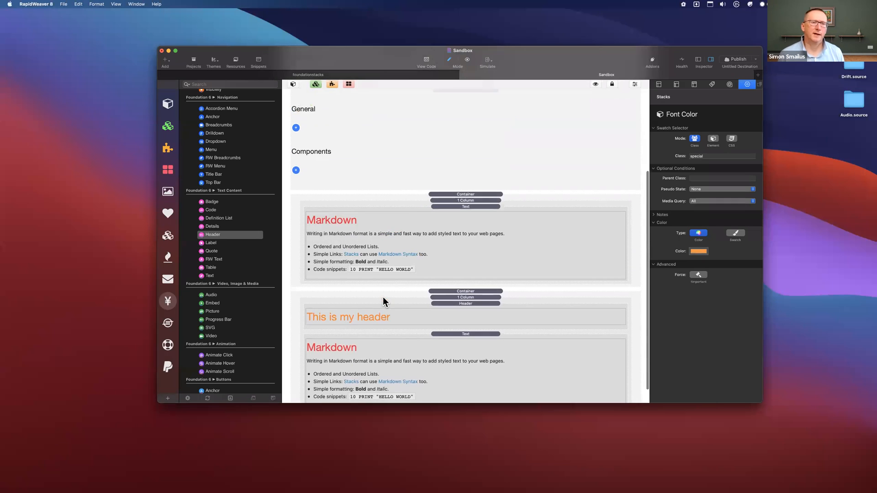
pyautogui.click(403, 100)
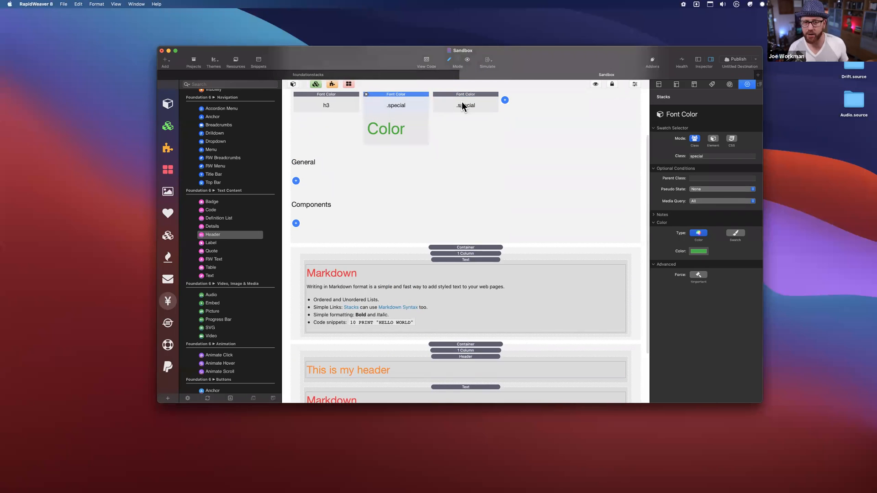
pyautogui.click(464, 105)
pyautogui.click(411, 94)
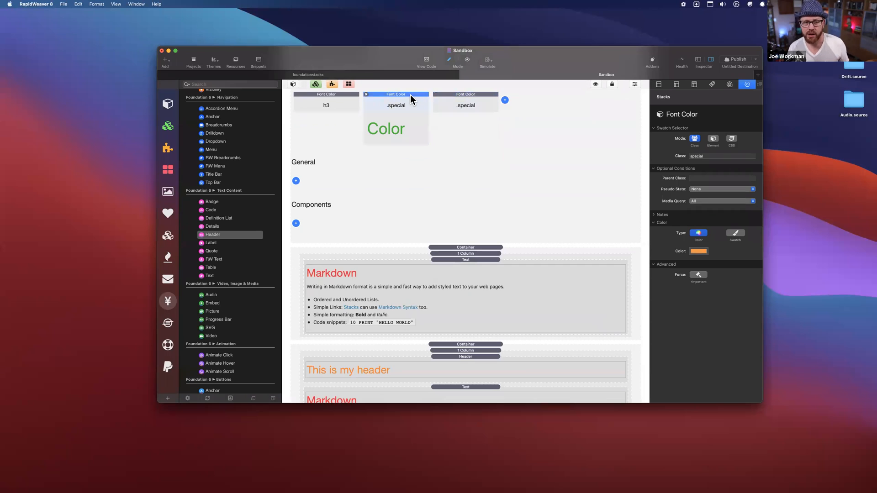
pyautogui.scroll(3, 410, 194)
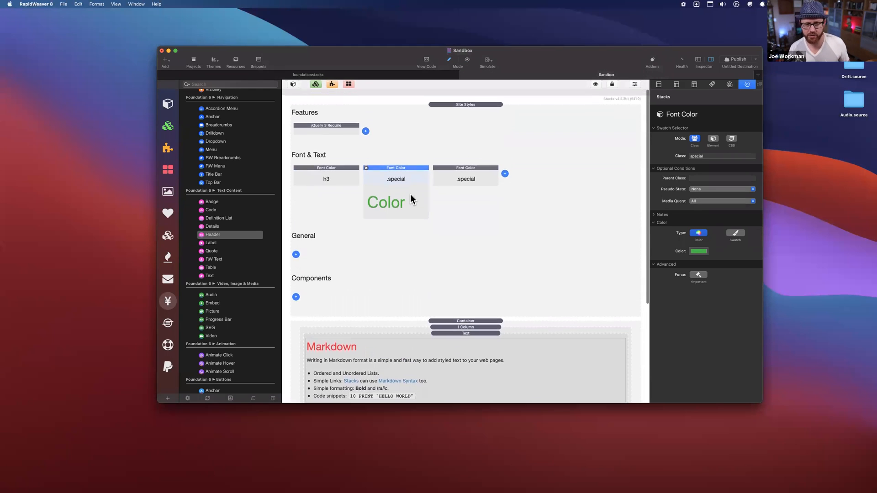
pyautogui.click(715, 178)
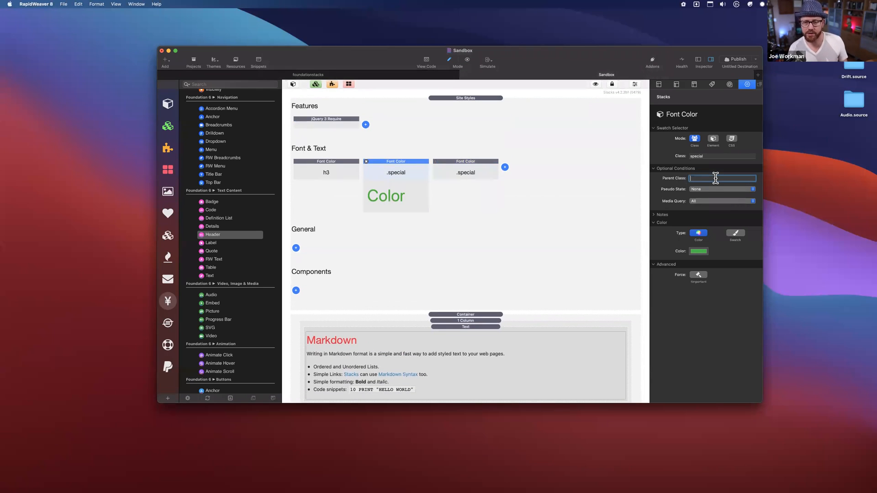
pyautogui.write('bottom')
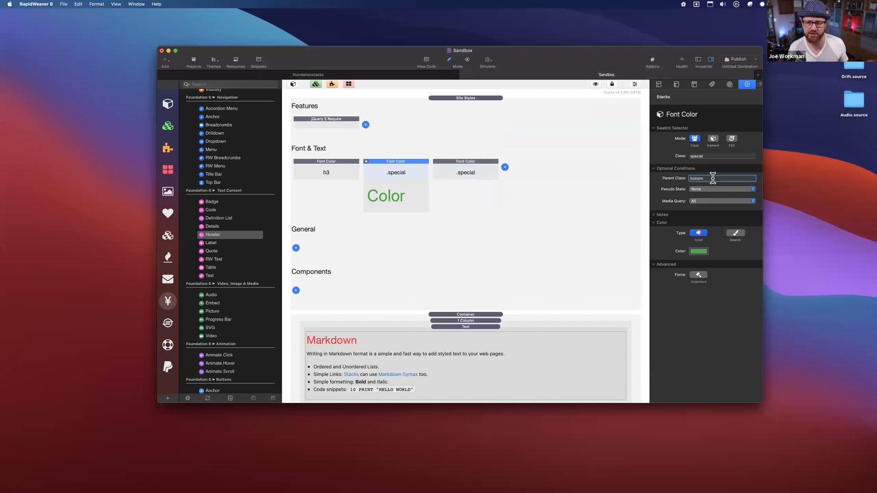
pyautogui.press('Return')
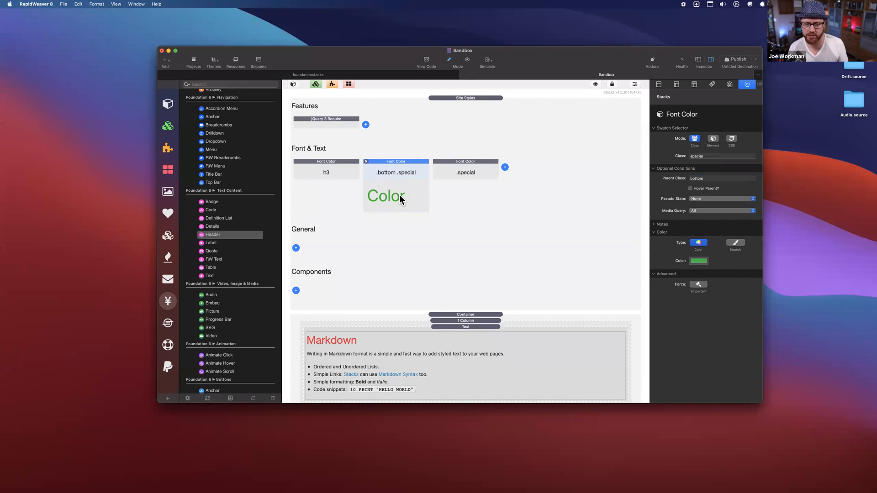
# - Compare the selector conditions of the .bottom .special and .special swatches with the header's color
pyautogui.click(476, 168)
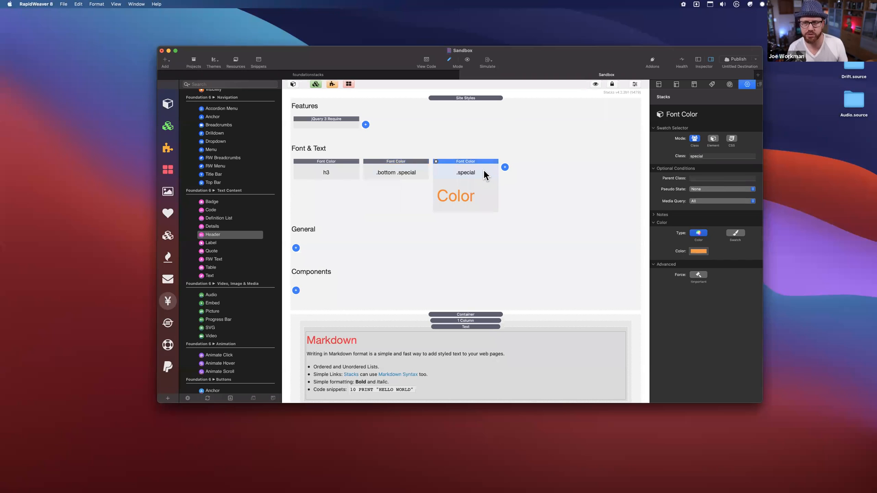
pyautogui.click(395, 174)
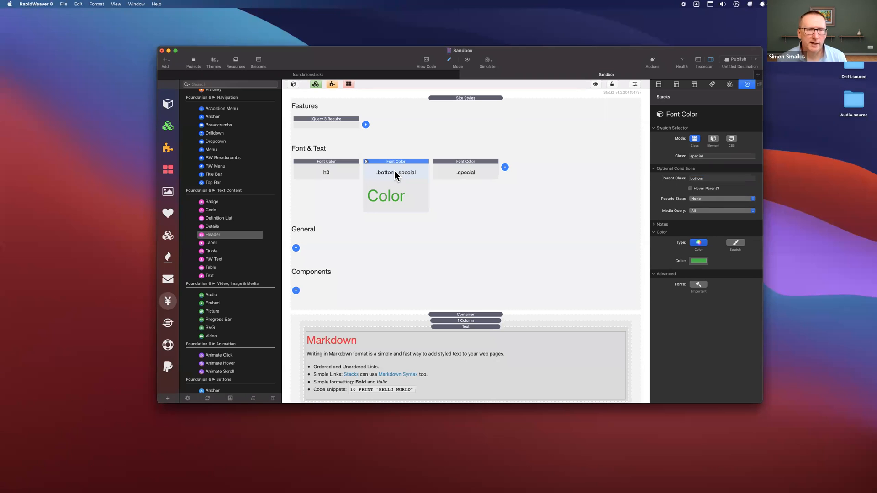
pyautogui.scroll(-3, 395, 173)
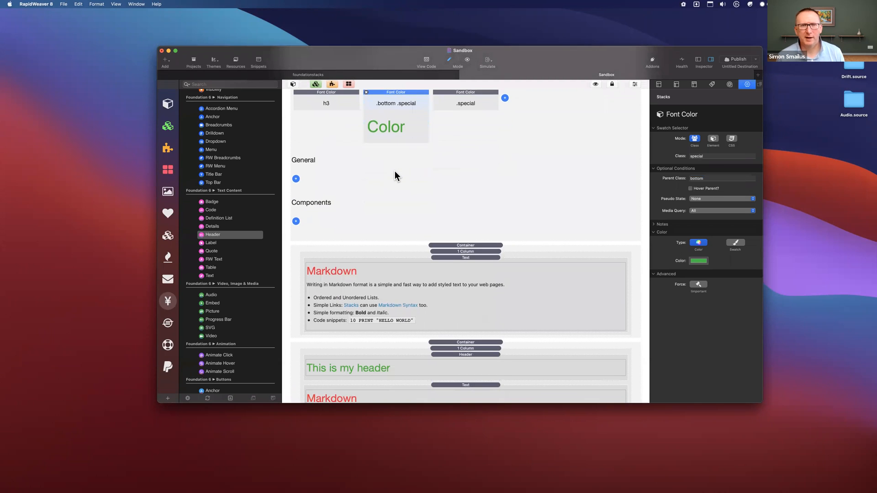
pyautogui.click(476, 95)
pyautogui.click(397, 97)
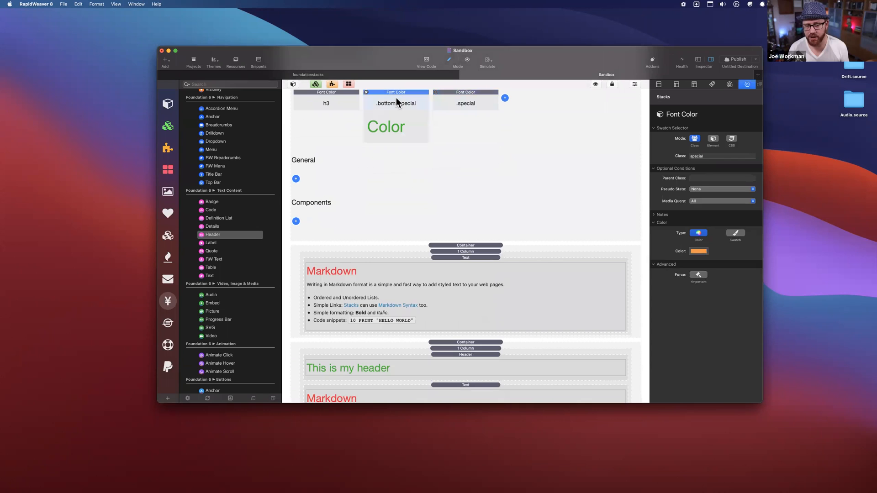
pyautogui.click(464, 104)
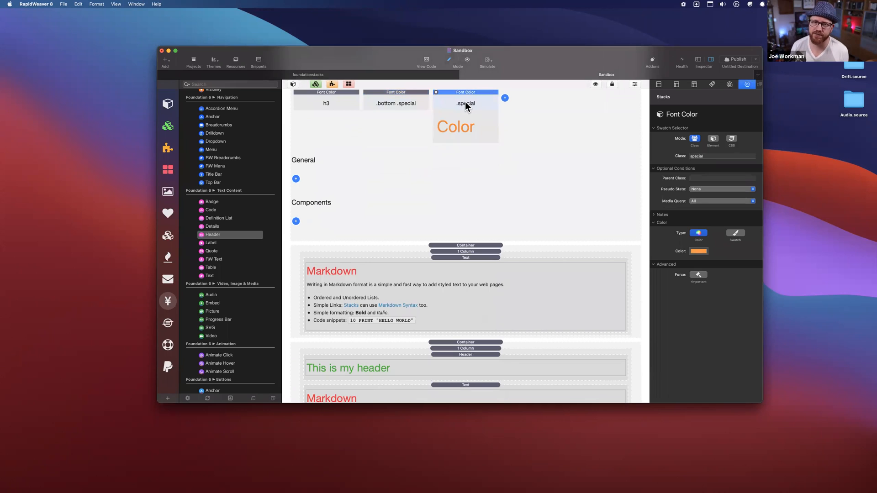
pyautogui.click(404, 93)
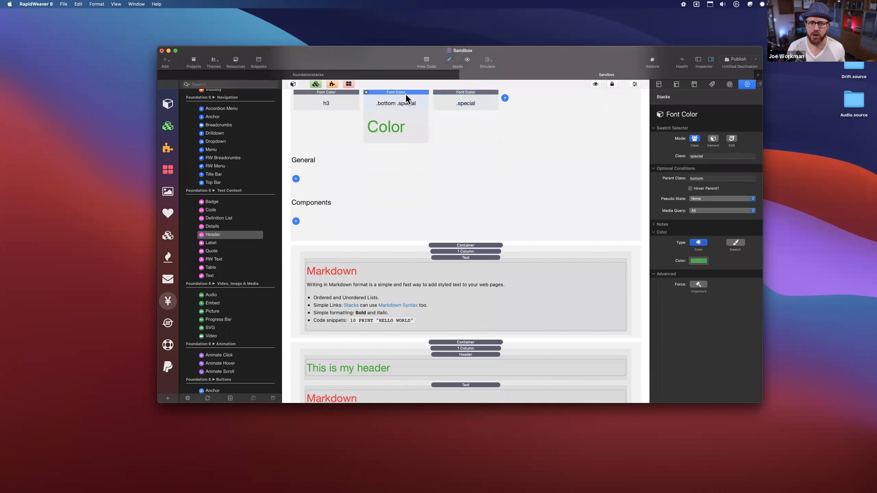
# - Clear the parent class of the green Font Color swatch and compare it with the orange .special swatch
pyautogui.doubleClick(712, 178)
pyautogui.press('BackSpace')
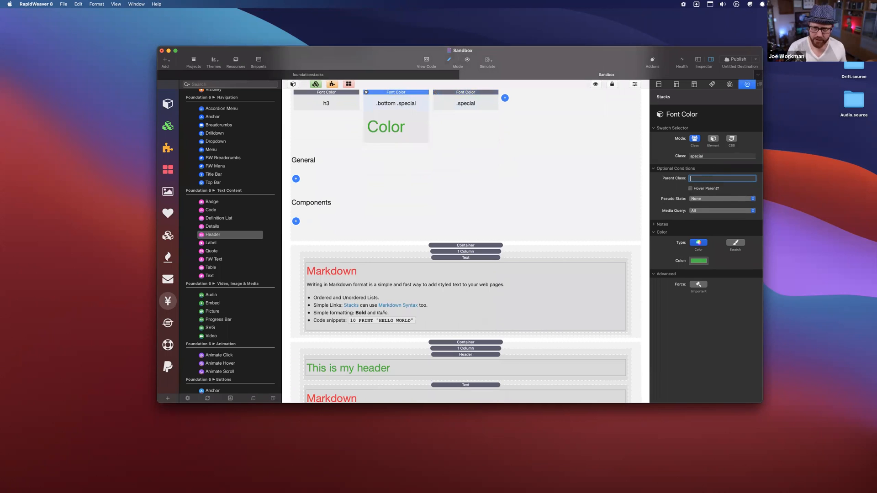
pyautogui.click(404, 103)
pyautogui.click(477, 101)
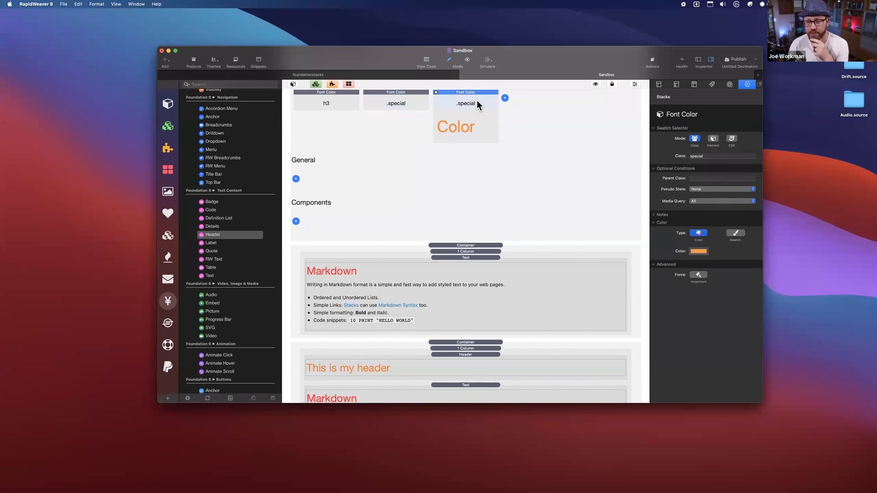
pyautogui.click(415, 99)
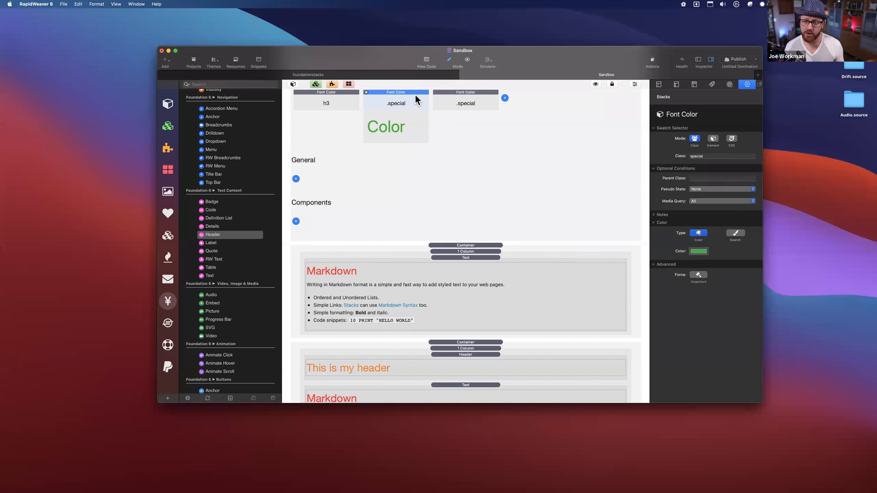
# - Restore bottom as the green Font Color swatch's parent class and check it against the orange .special swatch
pyautogui.click(718, 178)
pyautogui.write('bottom')
pyautogui.press('Return')
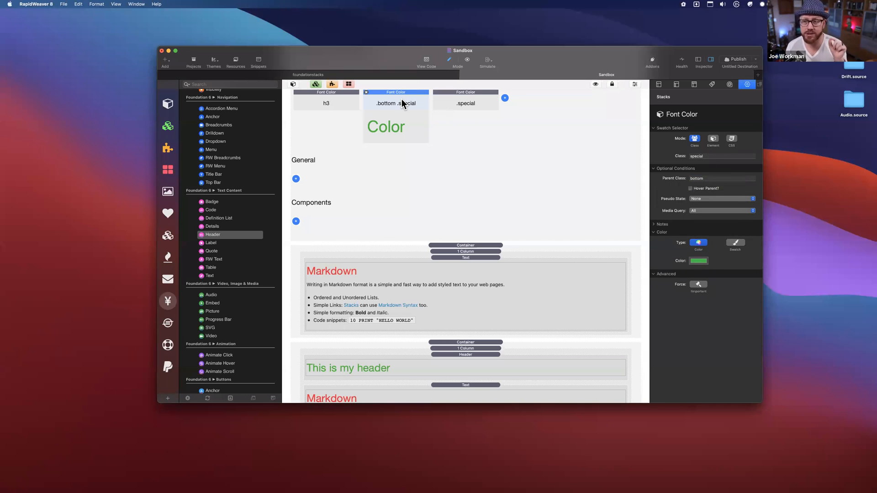
pyautogui.click(487, 104)
pyautogui.click(408, 110)
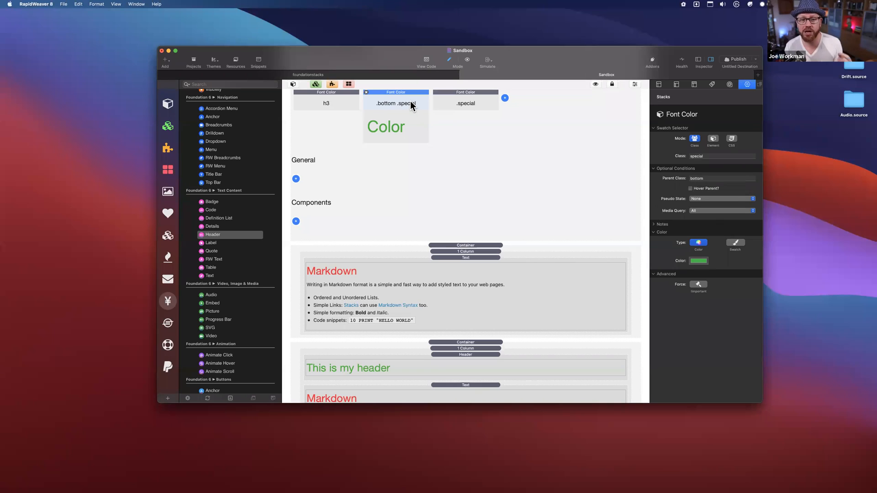
# - Compare the .bottom .special and .special Font Color swatches with the header's custom class and check the Force Important option
pyautogui.click(480, 104)
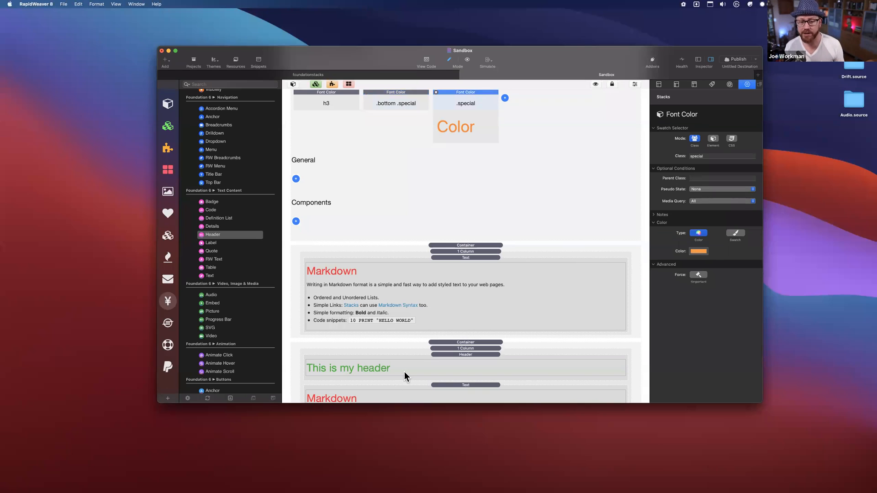
pyautogui.click(419, 359)
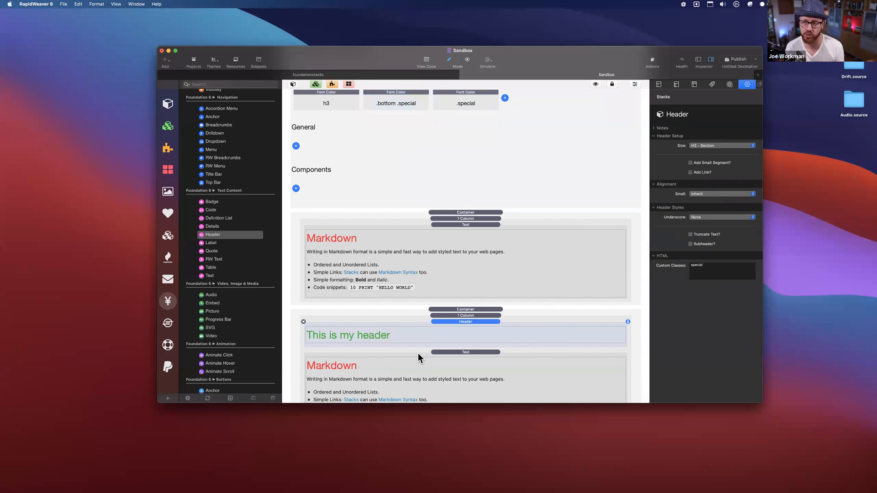
pyautogui.click(490, 92)
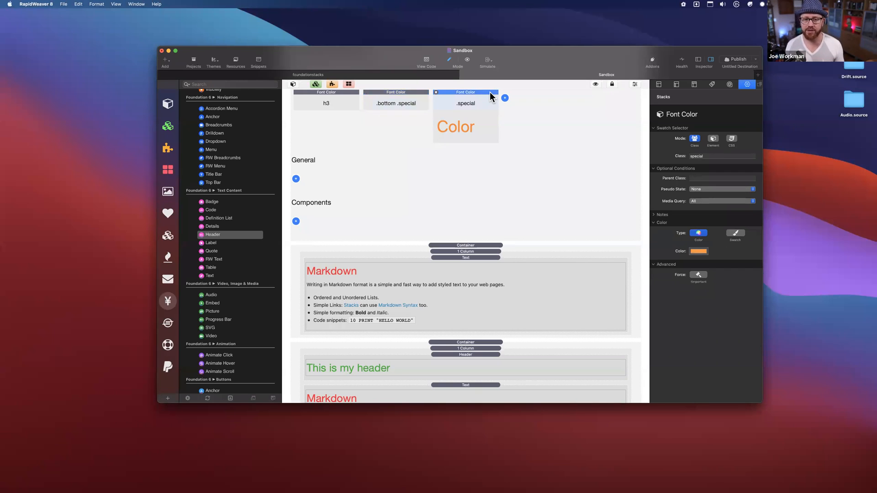
pyautogui.click(704, 279)
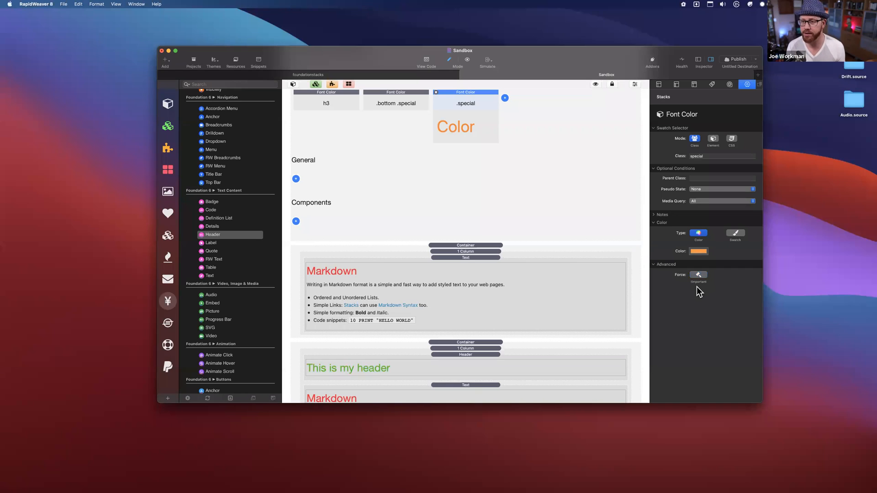
pyautogui.click(411, 103)
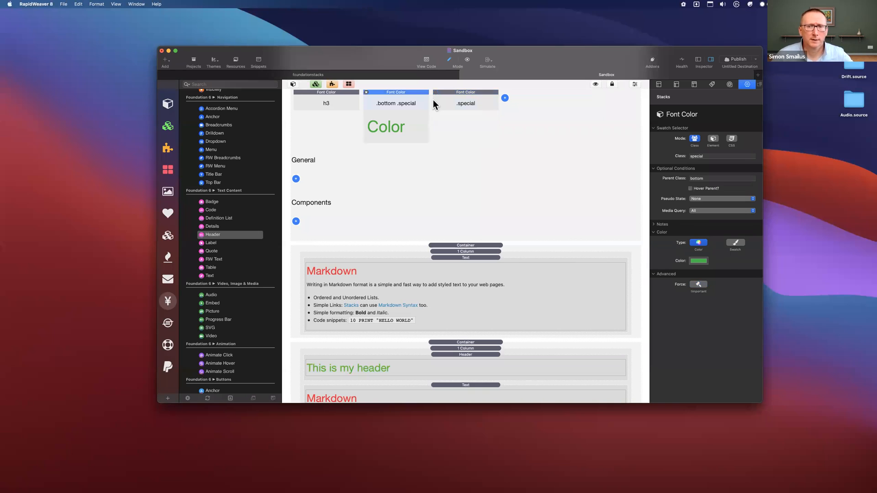
pyautogui.scroll(3, 440, 166)
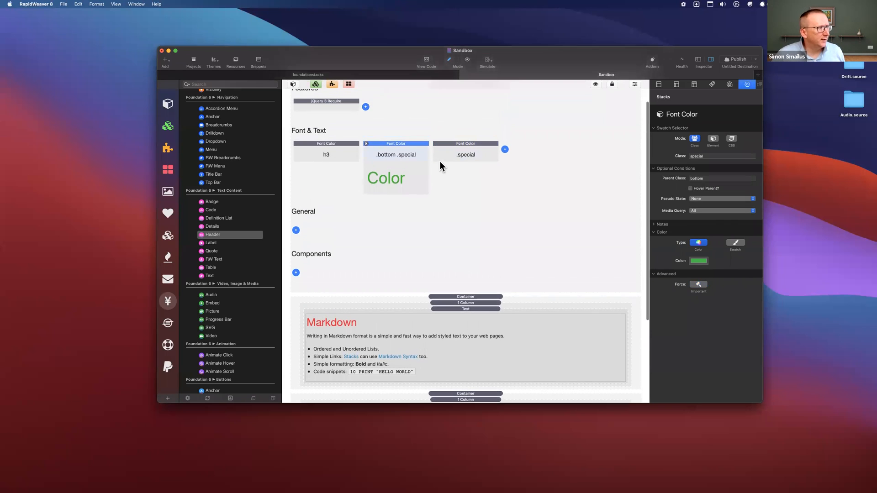
pyautogui.click(445, 192)
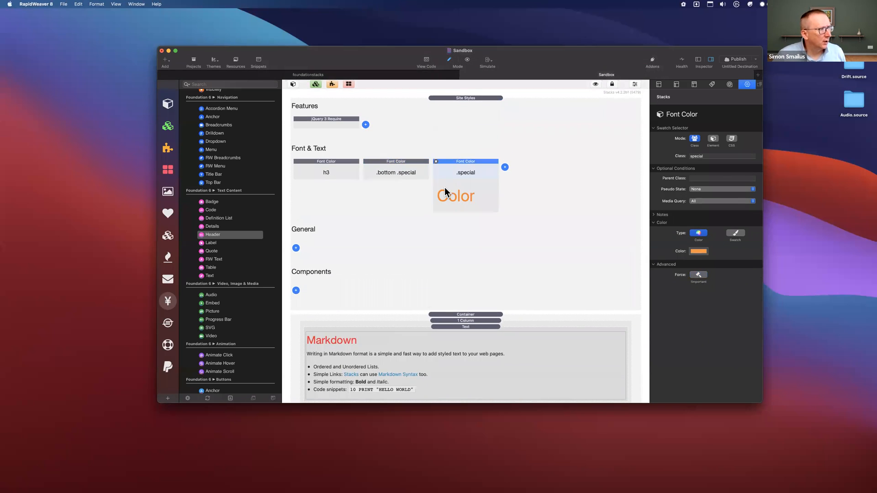
pyautogui.click(471, 138)
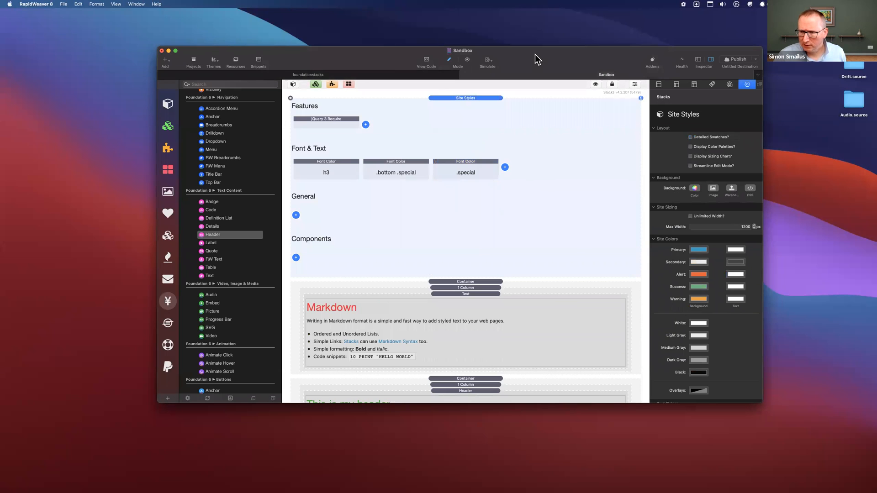
# - Switch to Safari and examine the churchofthehighlands.com home page's layout of a large picture beside a column of buttons
pyautogui.moveTo(543, 48); pyautogui.dragTo(532, 48)
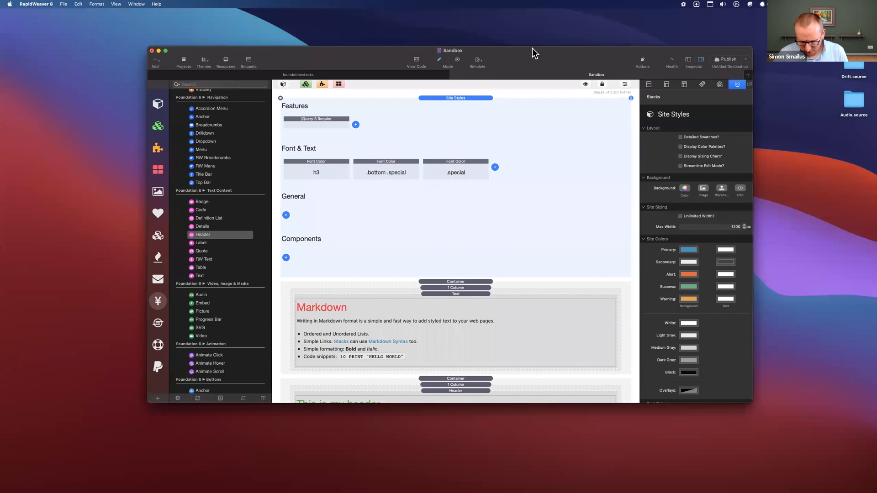
pyautogui.moveTo(393, 484)
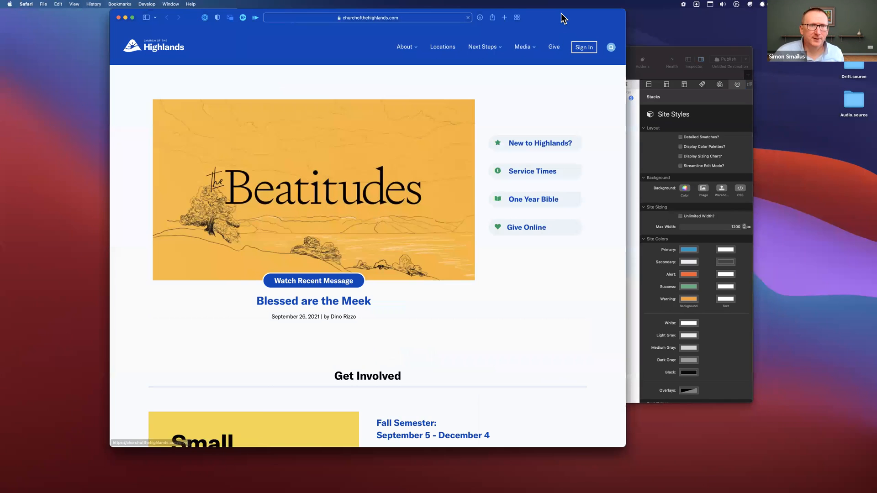
pyautogui.moveTo(562, 14); pyautogui.dragTo(650, 23)
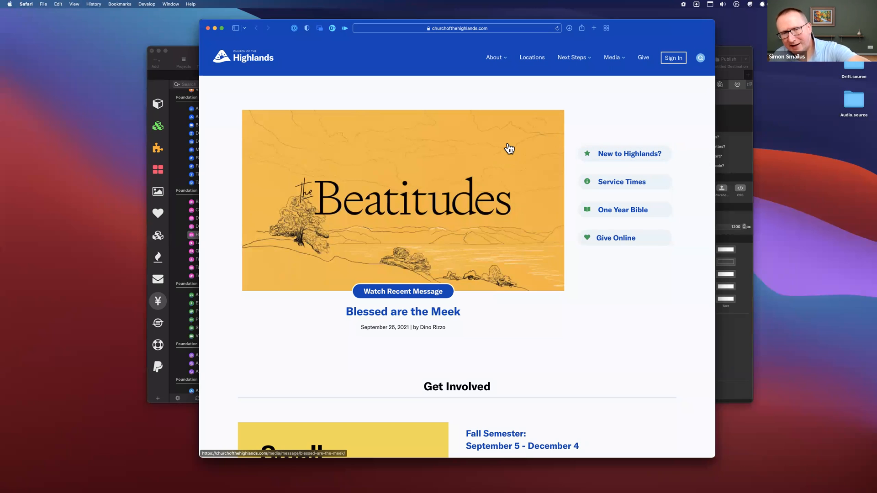
pyautogui.scroll(-1, 509, 149)
pyautogui.scroll(1, 509, 149)
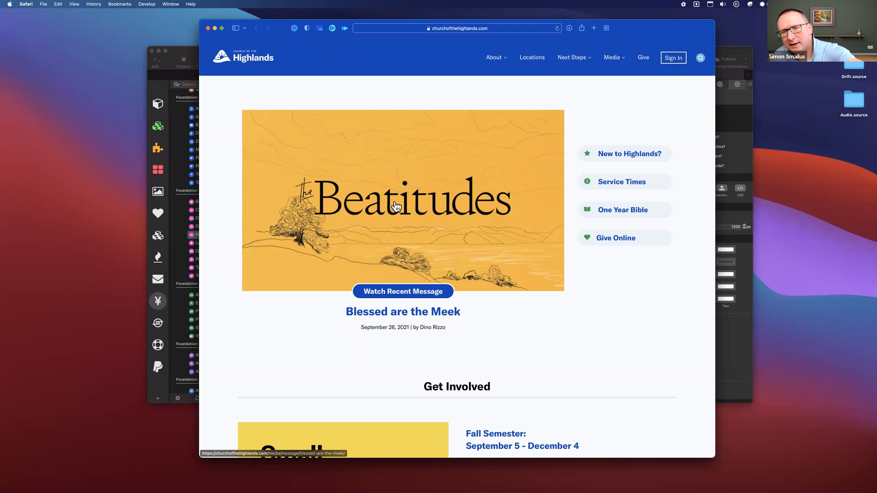
pyautogui.scroll(-2, 394, 205)
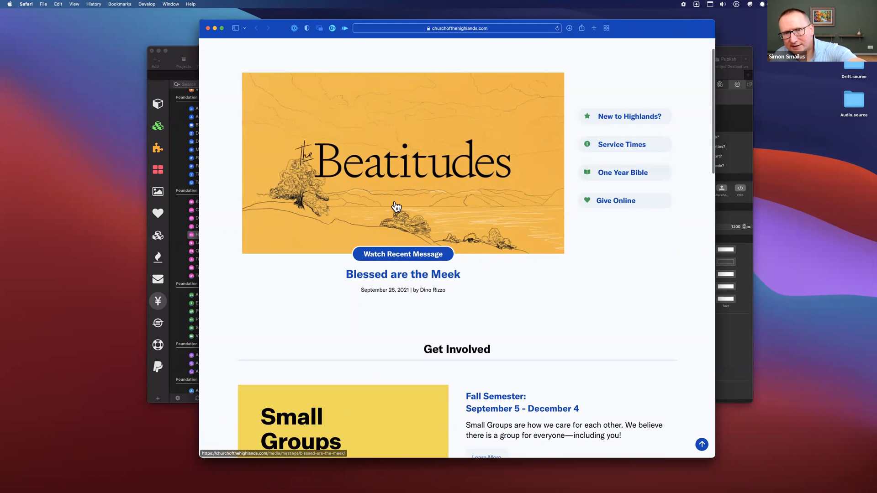
pyautogui.scroll(3, 392, 201)
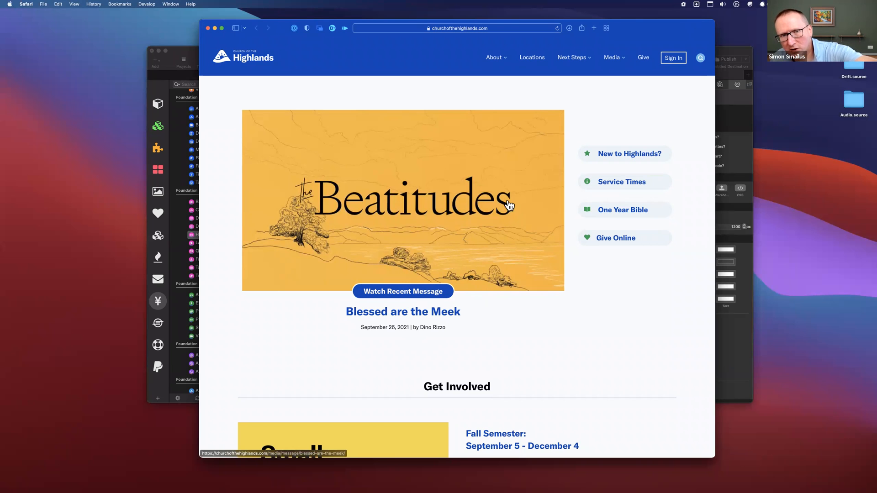
pyautogui.moveTo(635, 26); pyautogui.dragTo(634, 26)
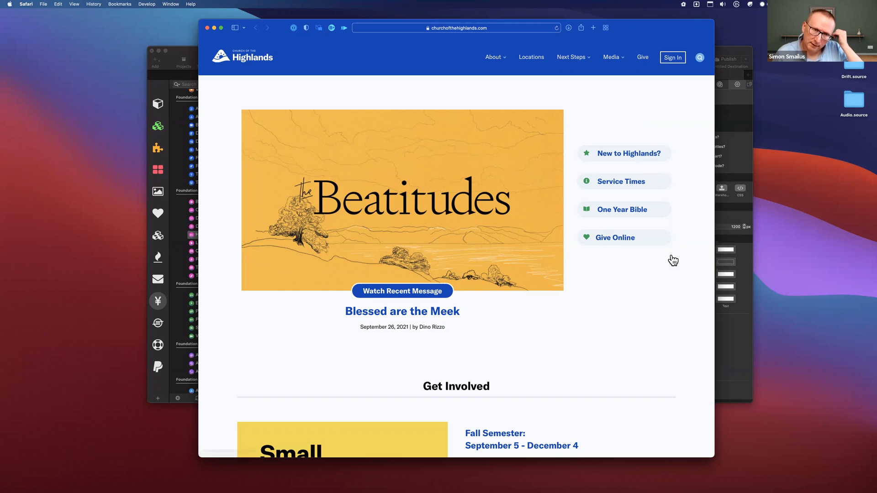
# - Return to RapidWeaver and delete both Container stacks below Site Styles with their header and Markdown text
pyautogui.click(727, 326)
pyautogui.scroll(-5, 410, 239)
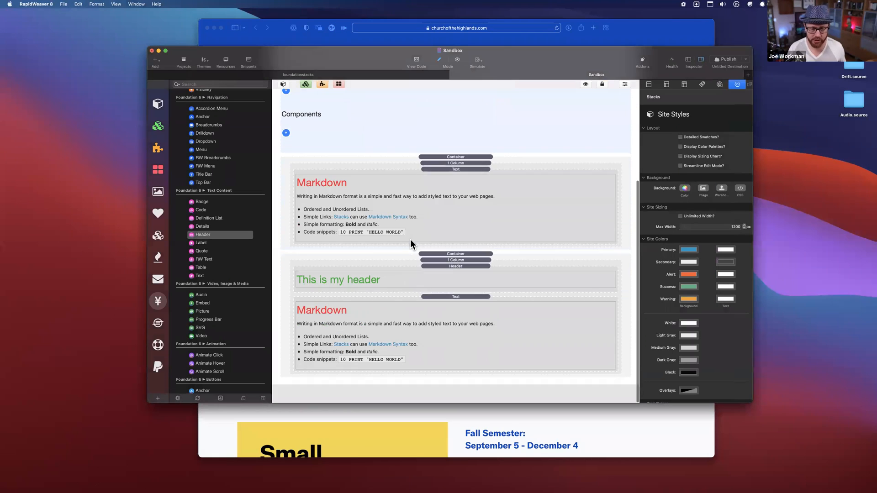
pyautogui.click(434, 177)
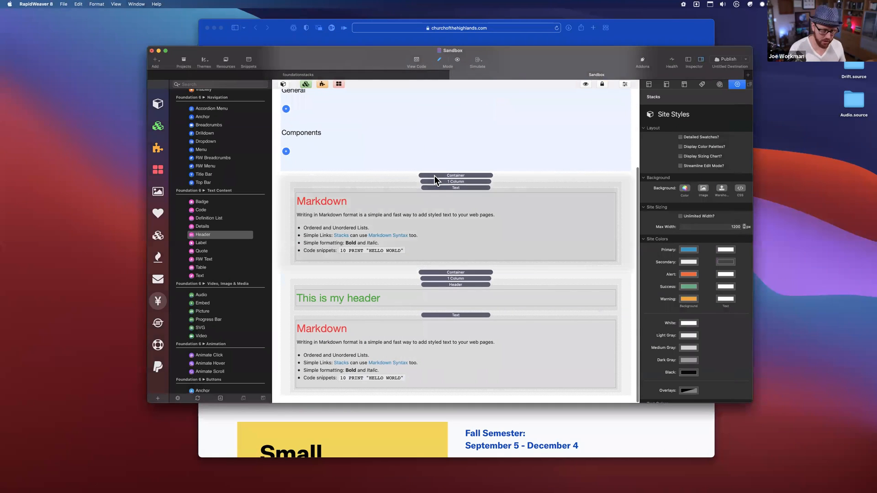
pyautogui.press('Delete')
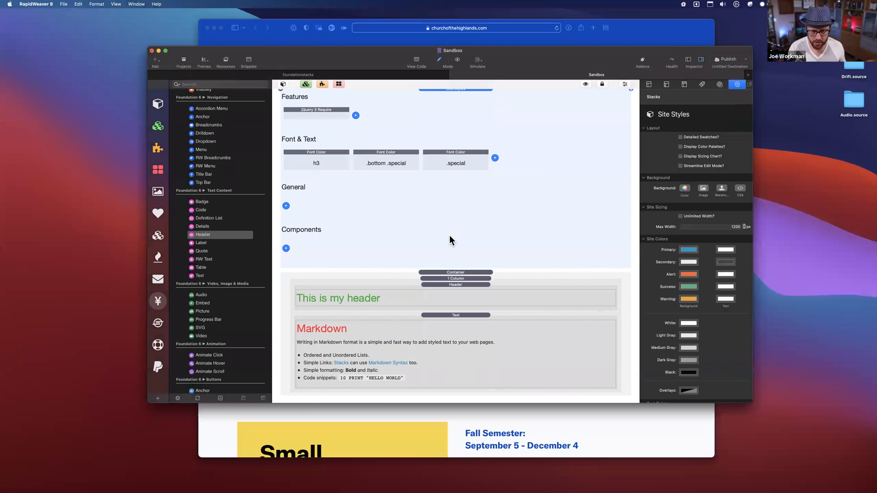
pyautogui.click(446, 270)
pyautogui.press('Delete')
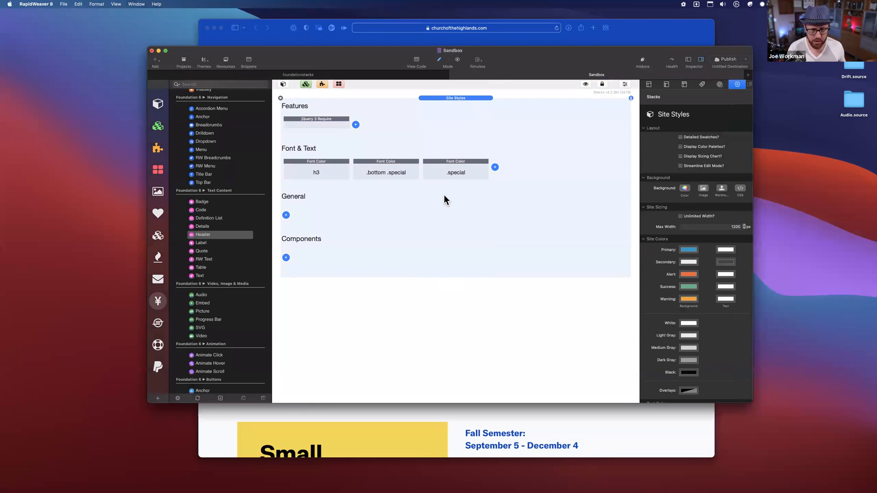
# - Delete the .special, .bottom .special and h3 Font Color swatches from the Font & Text section of Site Styles
pyautogui.click(446, 170)
pyautogui.press('Delete')
pyautogui.press('Delete')
pyautogui.press('Delete')
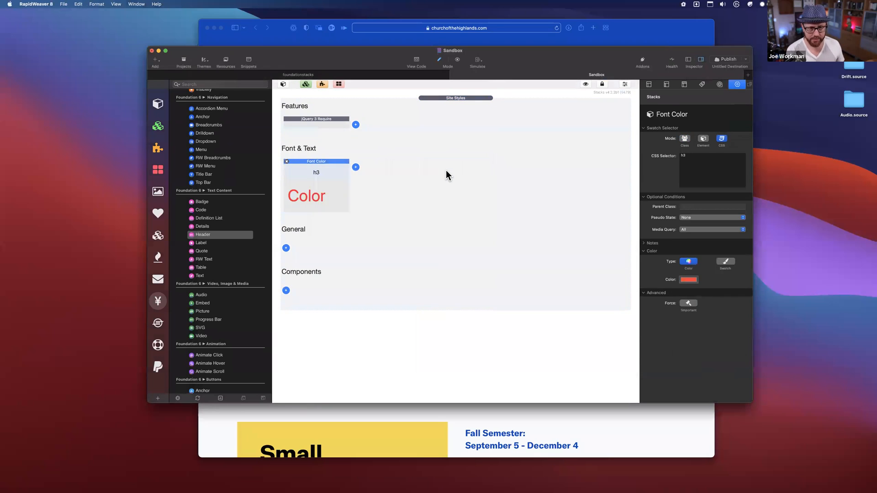
# - Display the Site Styles color palettes and sizing chart for a look, and hide both again
pyautogui.click(447, 99)
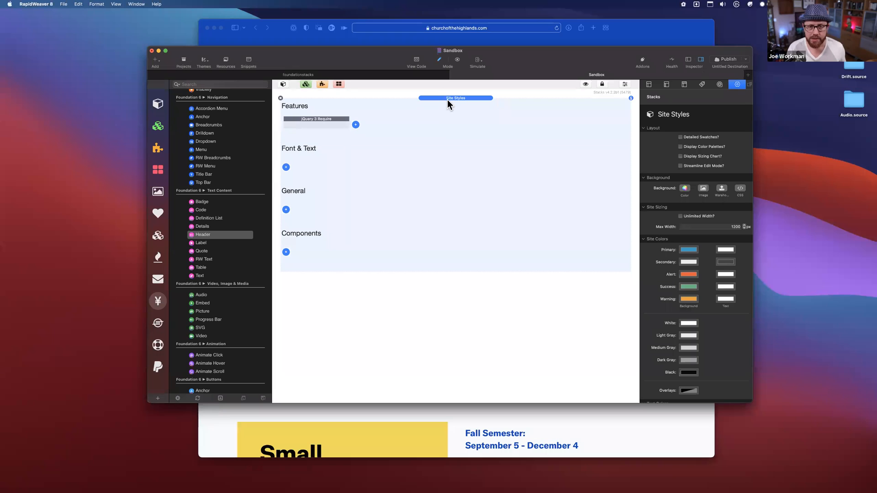
pyautogui.click(681, 137)
pyautogui.click(680, 147)
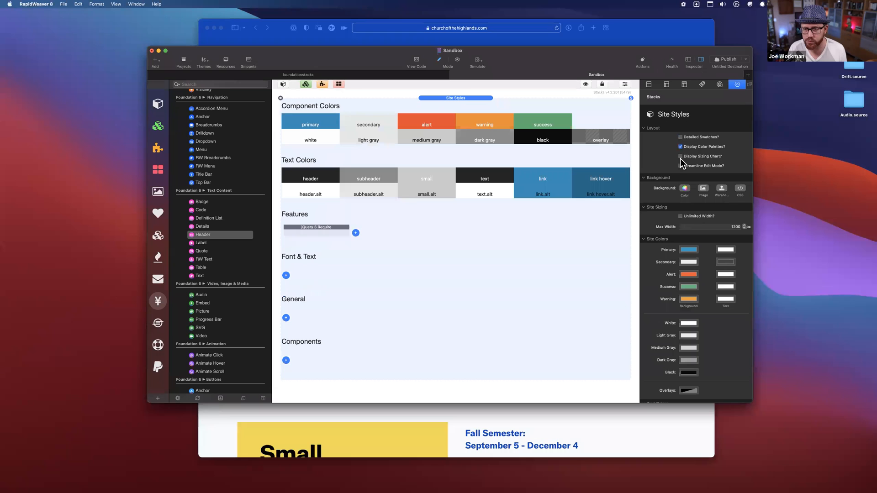
pyautogui.click(680, 157)
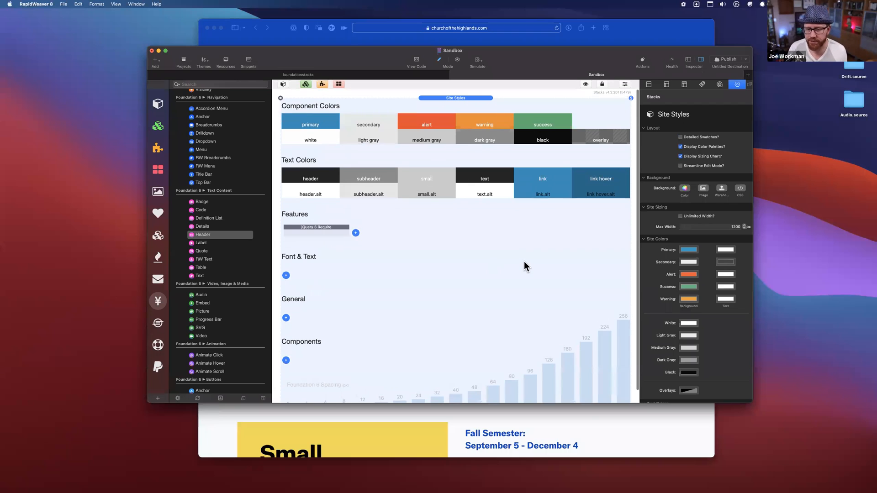
pyautogui.click(680, 147)
pyautogui.click(680, 156)
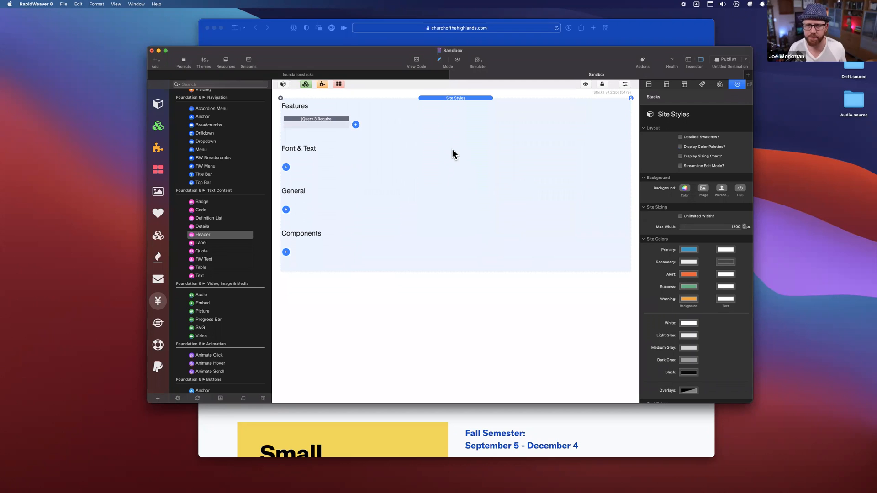
# - Collapse Site Styles, add a 2 Columns stack below it, and place a Picture stack in the first column
pyautogui.doubleClick(447, 98)
pyautogui.scroll(10, 206, 265)
pyautogui.moveTo(202, 246); pyautogui.dragTo(352, 189)
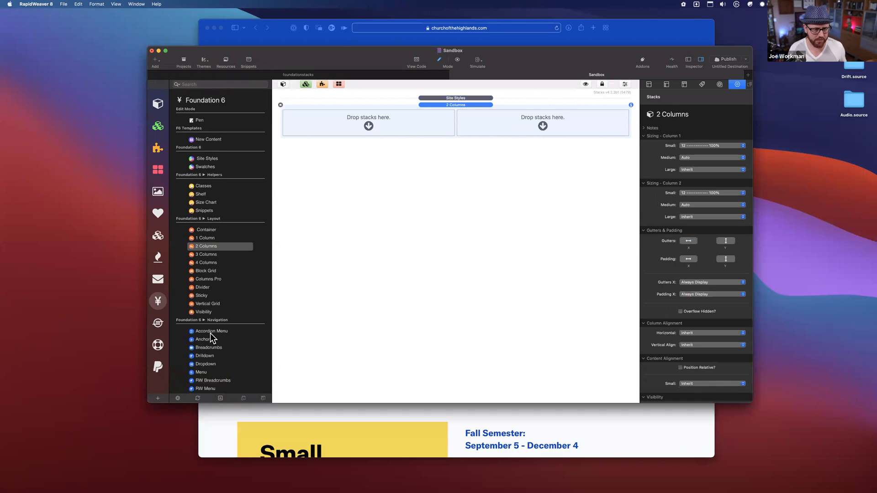
pyautogui.scroll(-10, 210, 333)
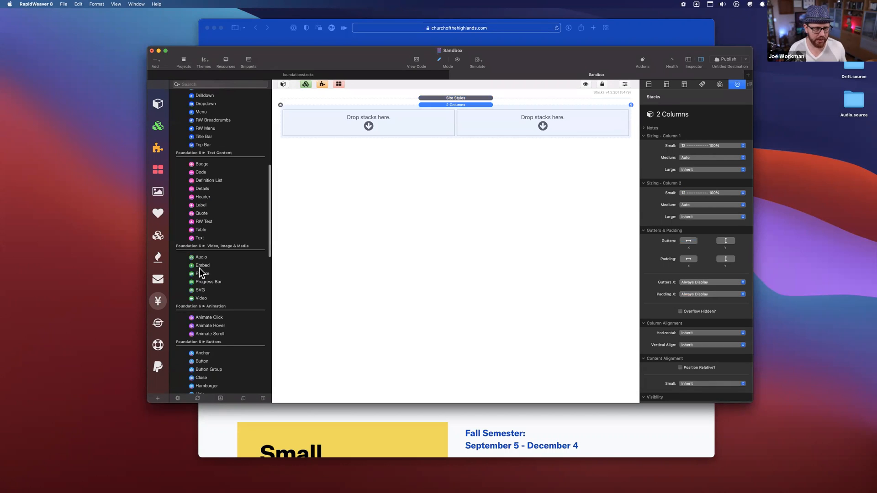
pyautogui.moveTo(358, 137); pyautogui.dragTo(365, 122)
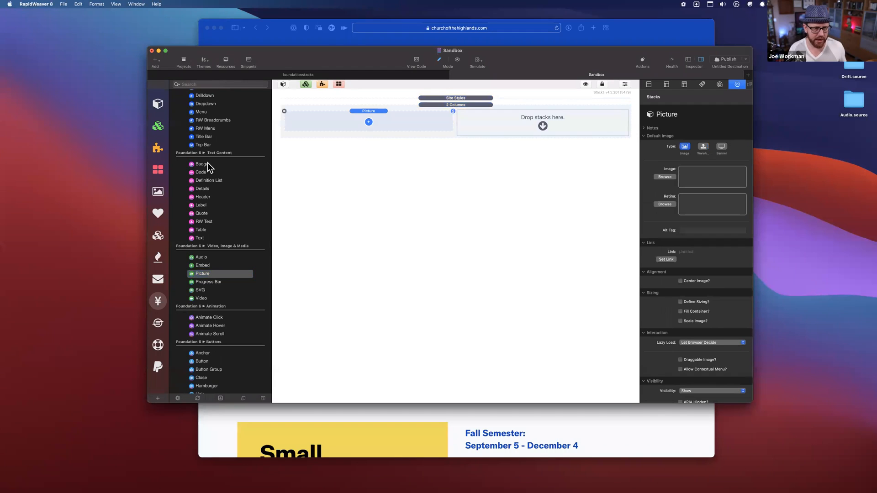
# - Add a Button stack to the second column and duplicate it three times
pyautogui.scroll(10, 207, 163)
pyautogui.scroll(-4, 203, 306)
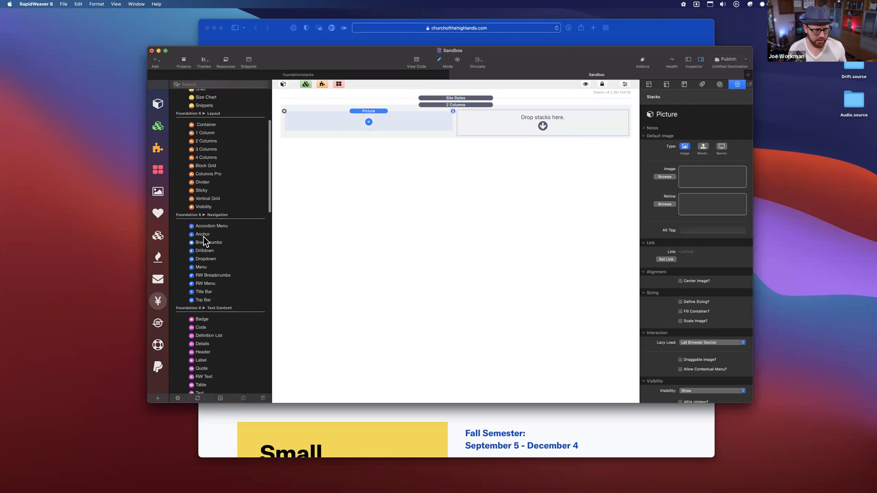
pyautogui.scroll(-12, 203, 242)
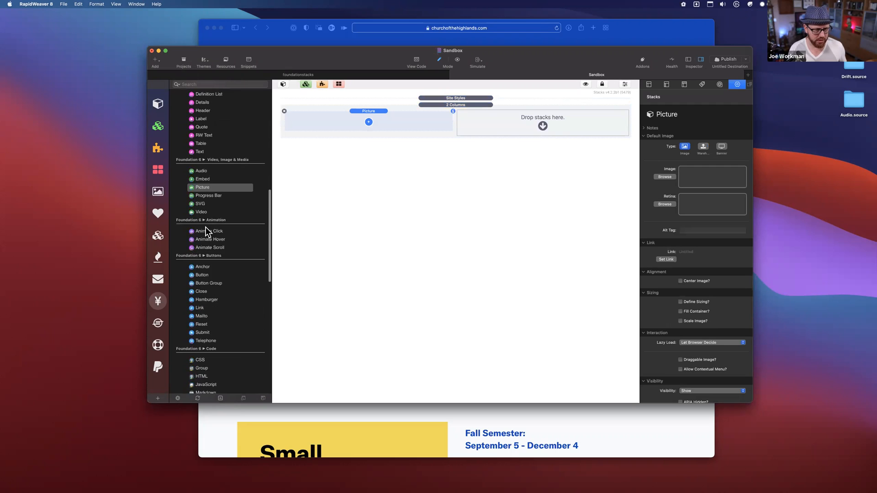
pyautogui.moveTo(198, 237); pyautogui.dragTo(564, 125)
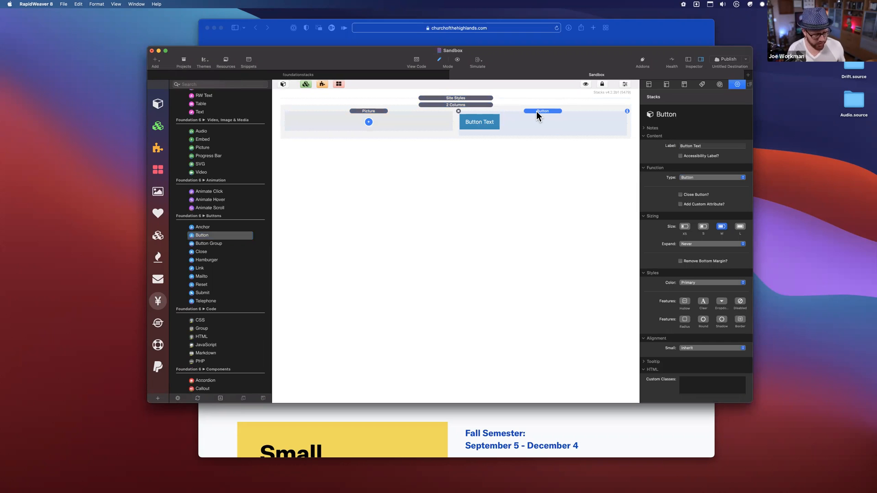
pyautogui.press('super+d')
pyautogui.press('super+d')
pyautogui.press('super+d')
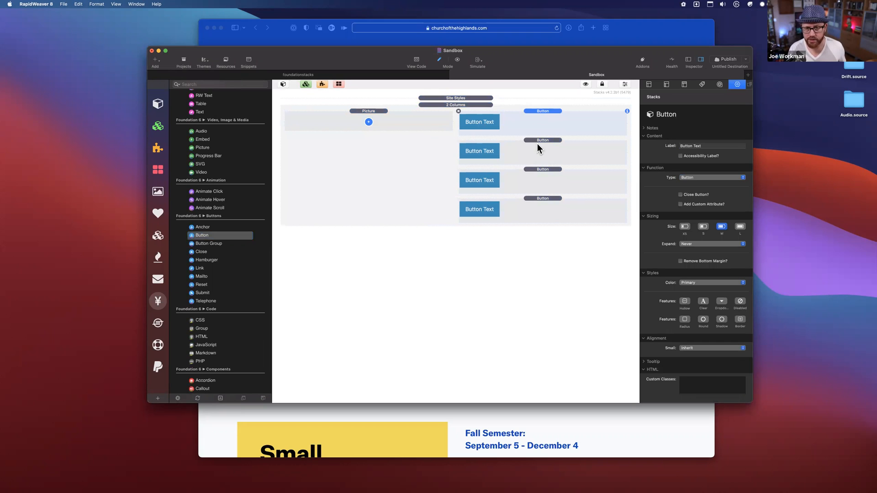
# - Set the Picture stack's default image to goldengate-bw.jpg and delete the fourth button in the second column
pyautogui.click(419, 127)
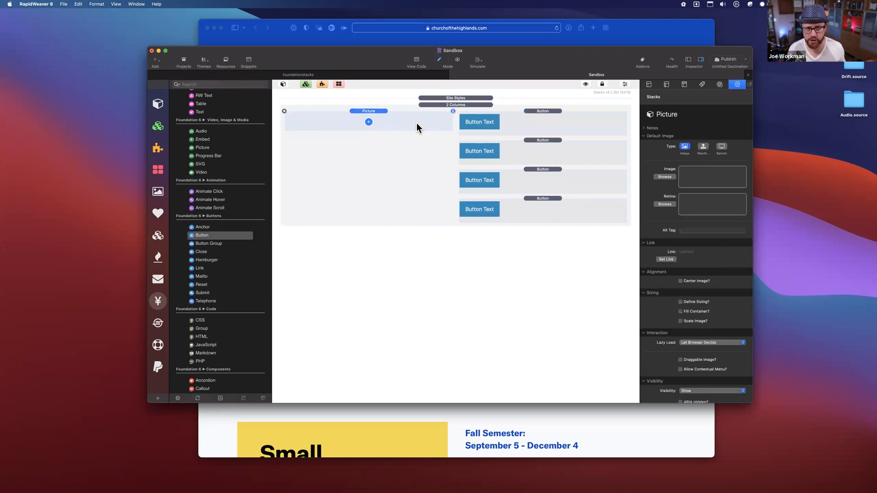
pyautogui.click(557, 480)
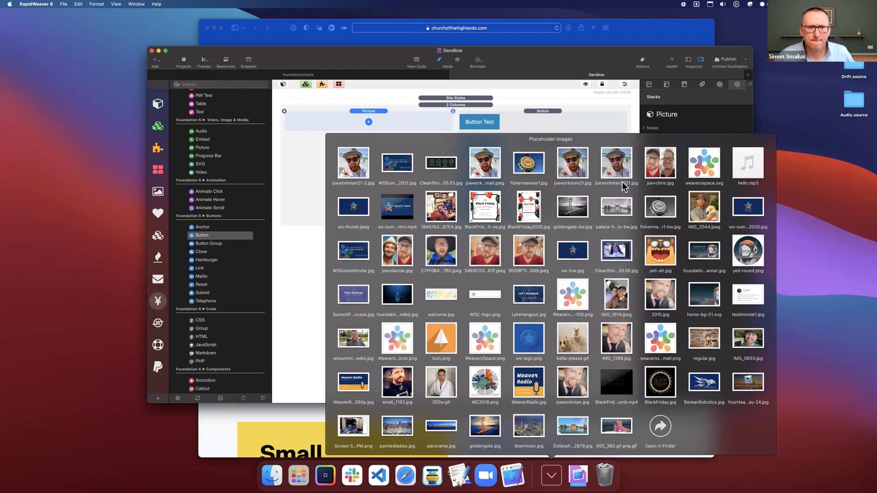
pyautogui.moveTo(622, 182); pyautogui.dragTo(703, 176)
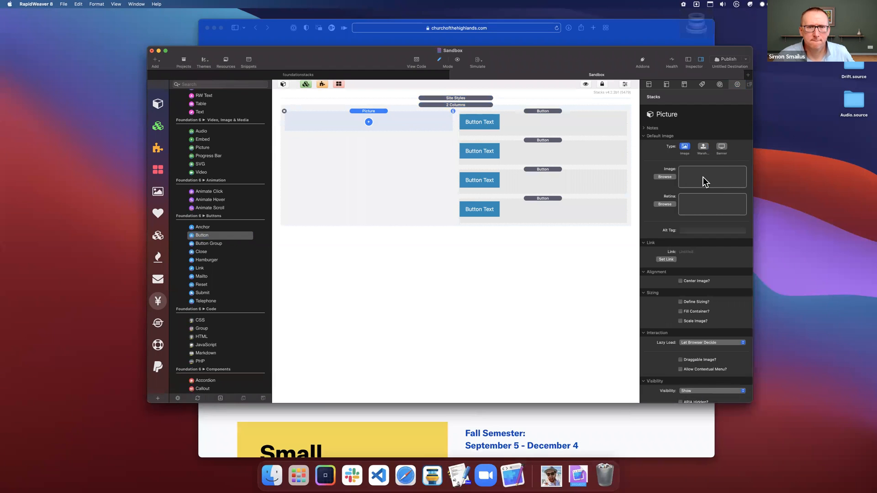
pyautogui.click(538, 200)
pyautogui.press('Delete')
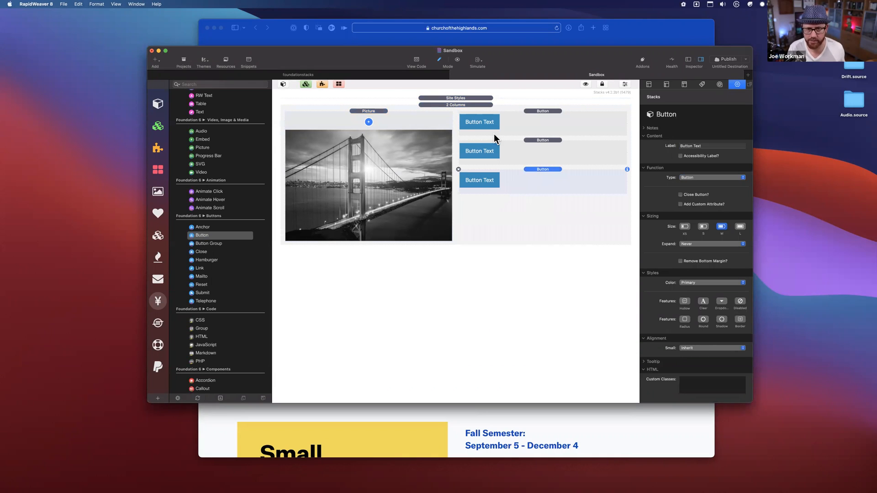
# - Set the small alignment of all three Button stacks in the second column to Center
pyautogui.click(461, 104)
pyautogui.click(543, 116)
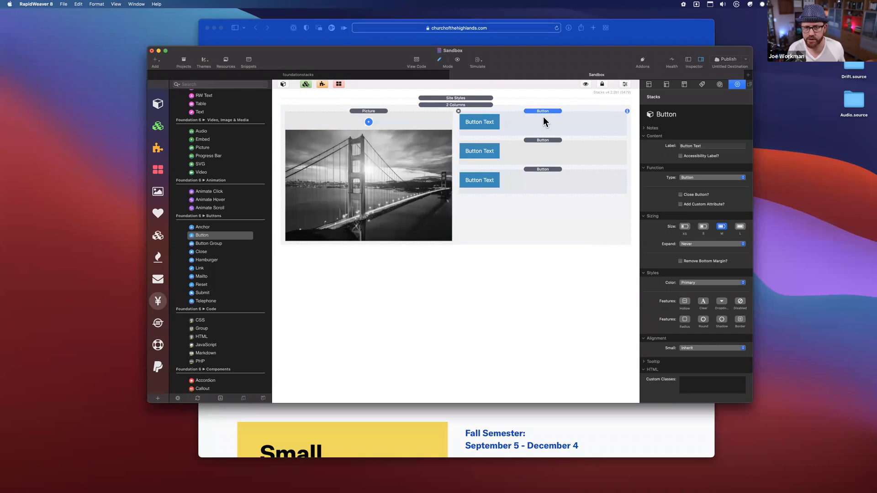
pyautogui.keyDown('shift'); pyautogui.click(542, 169); pyautogui.keyUp('shift')
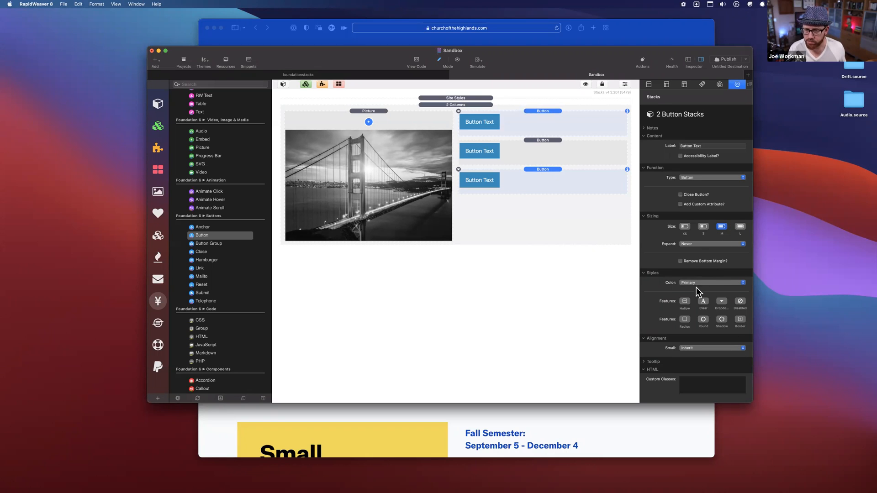
pyautogui.click(687, 348)
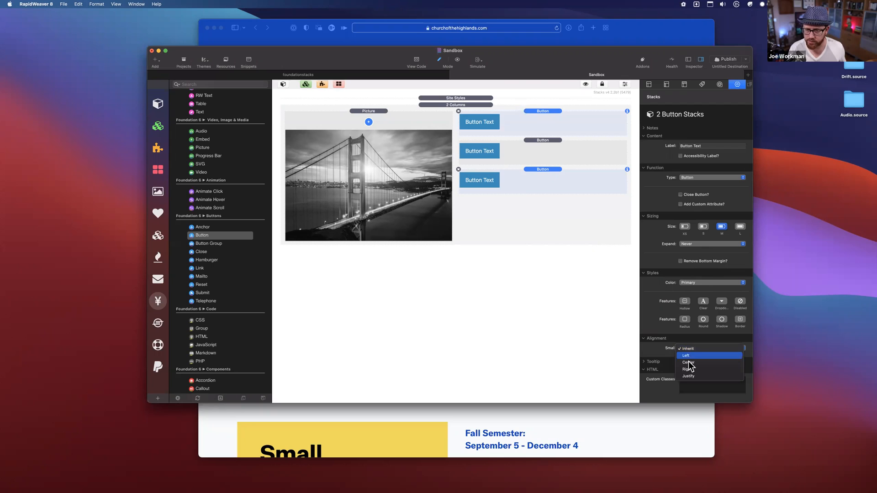
pyautogui.click(688, 362)
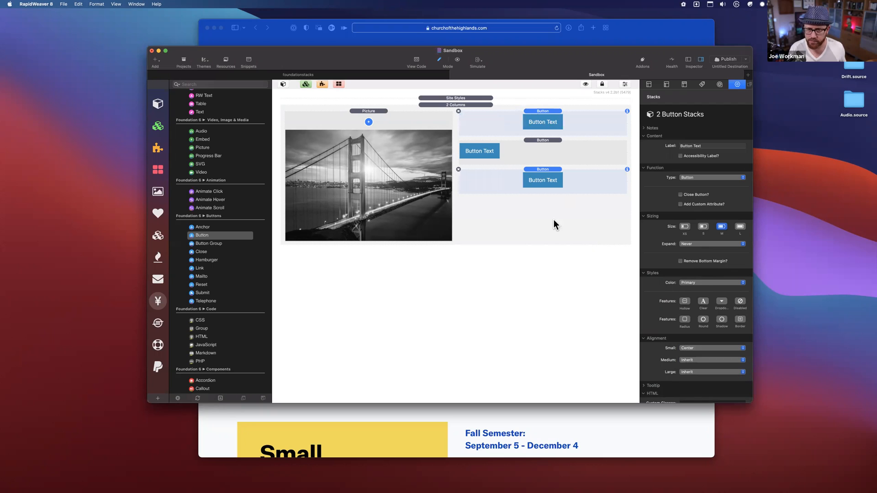
pyautogui.click(529, 136)
pyautogui.click(695, 347)
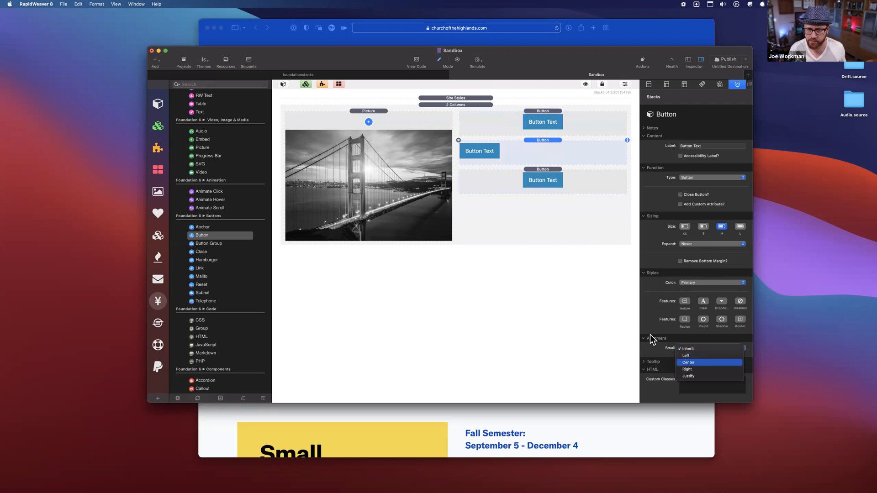
pyautogui.click(691, 362)
# - Set the 2 Columns stack's vertical alignment to Middle and preview the page in the browser
pyautogui.click(574, 213)
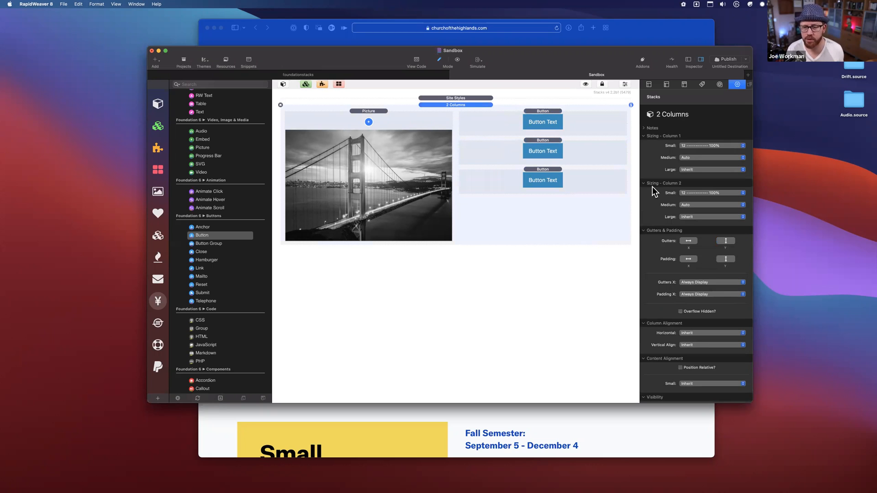
pyautogui.scroll(-3, 691, 224)
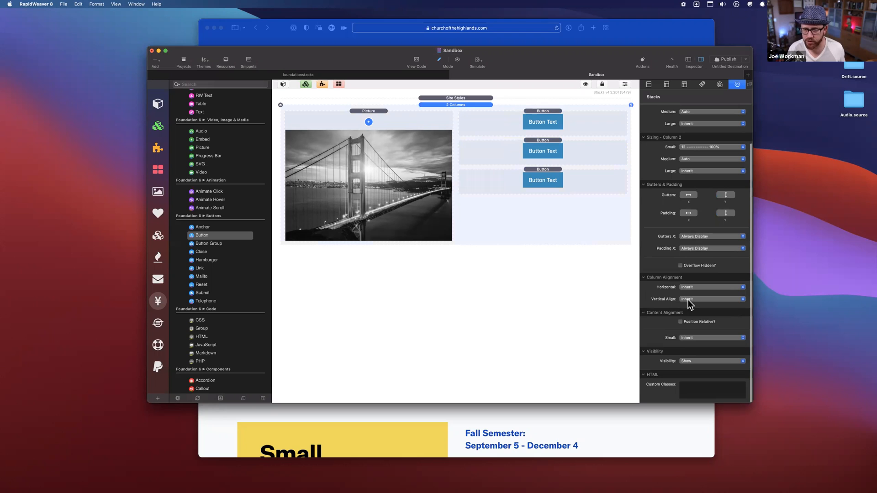
pyautogui.click(689, 300)
pyautogui.click(689, 316)
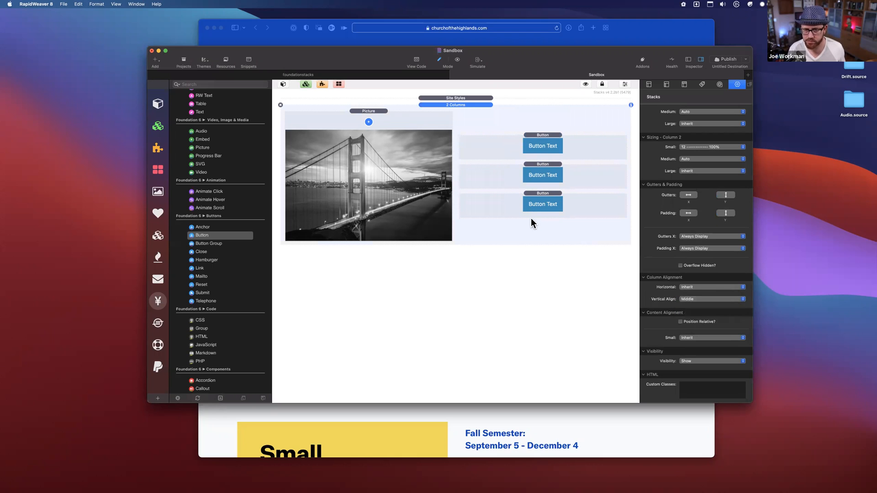
pyautogui.click(531, 250)
pyautogui.press('shift+super+r')
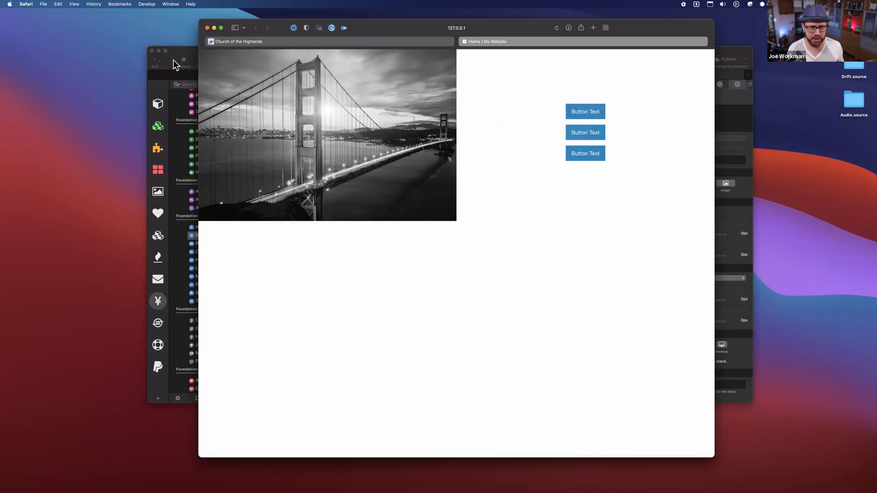
# - Set column 1 of the 2 Columns stack to 8 (66%) at medium size and check the reloaded browser preview
pyautogui.click(194, 54)
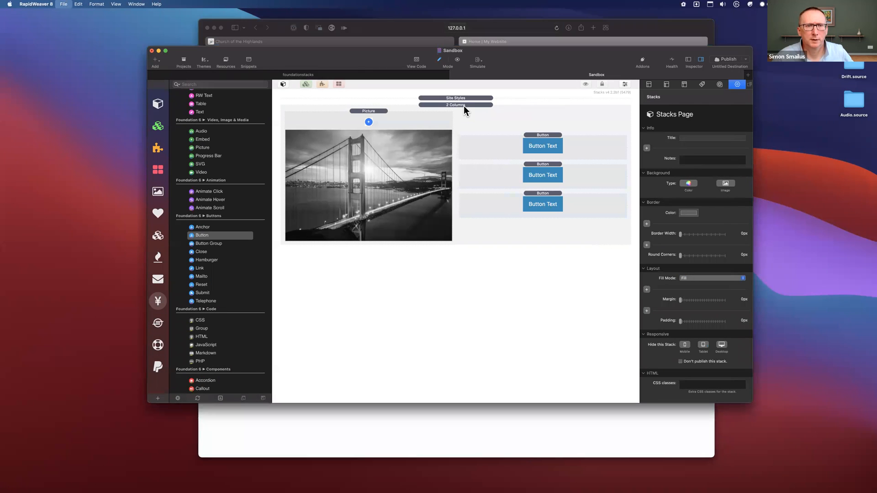
pyautogui.click(471, 110)
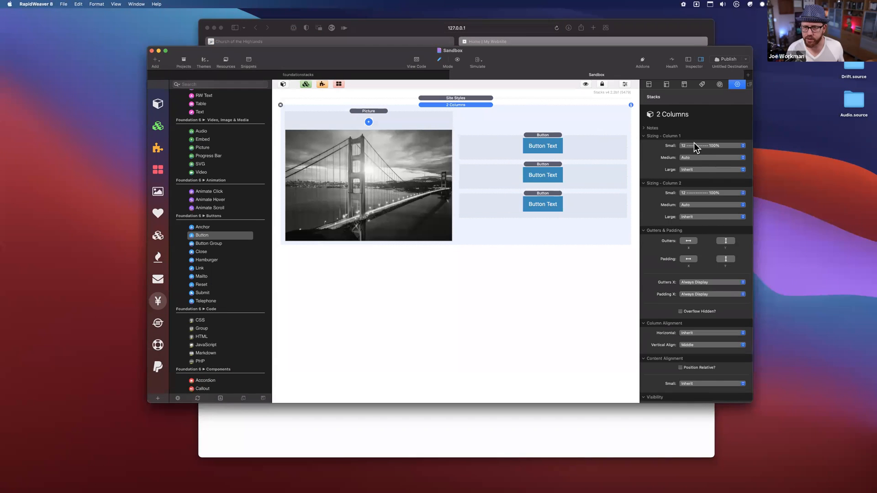
pyautogui.click(691, 157)
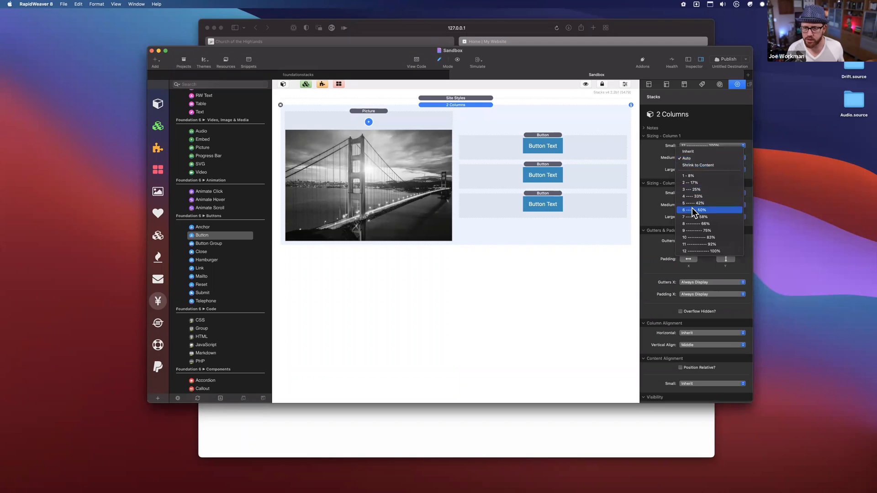
pyautogui.click(692, 223)
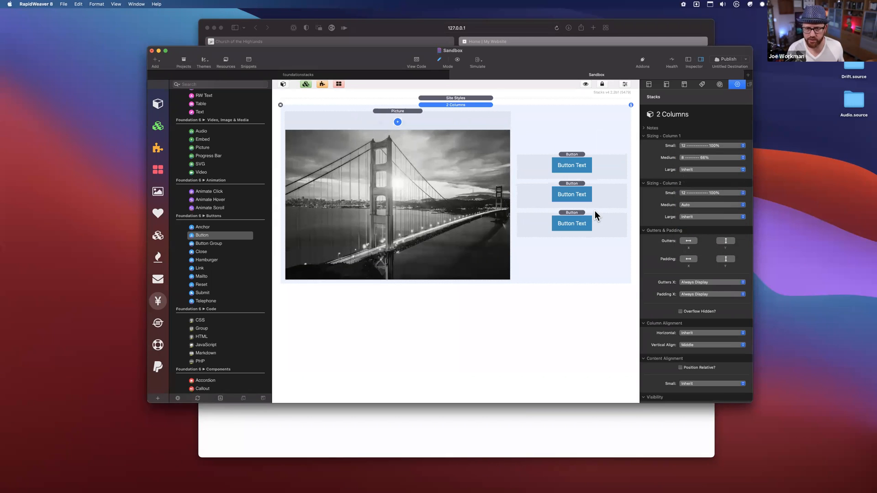
pyautogui.press('super+Tab')
pyautogui.press('super+r')
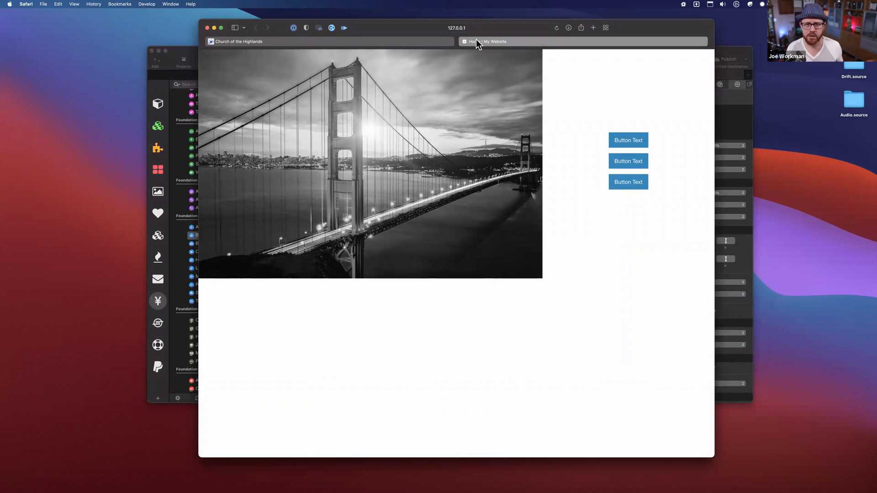
pyautogui.click(724, 48)
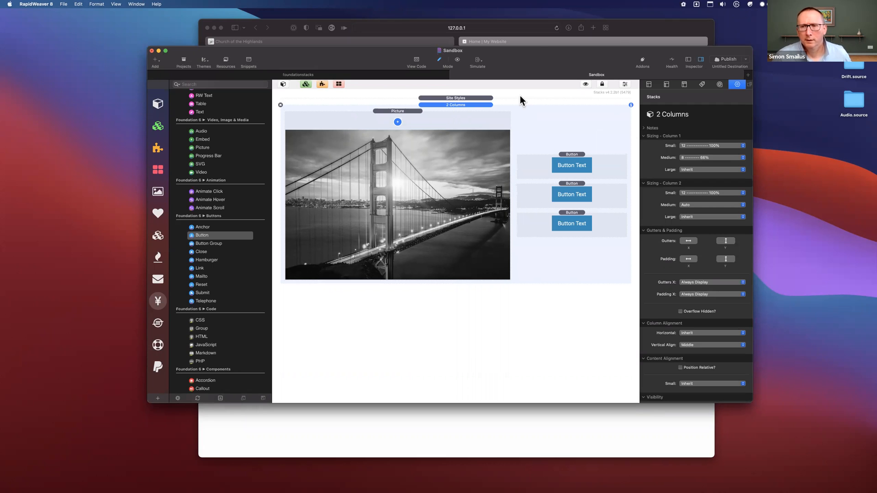
pyautogui.click(640, 25)
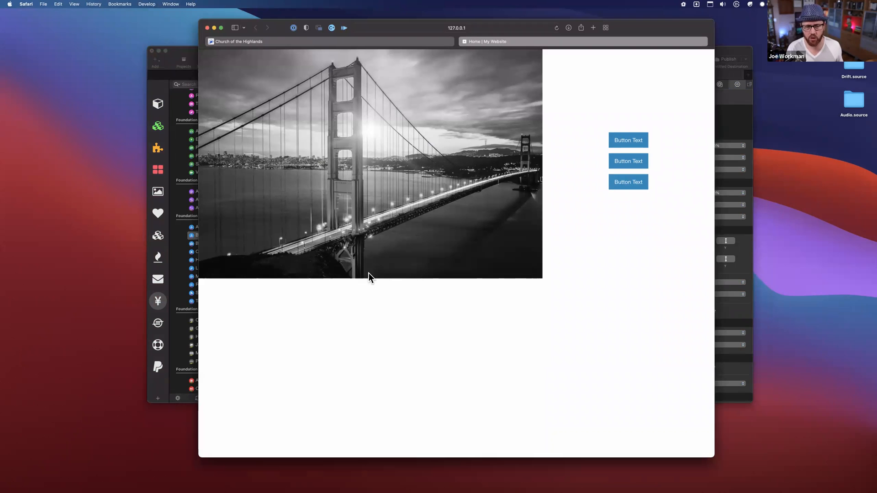
# - Add a Container stack below Site Styles, move the 2 Columns stack into it, and reload the browser preview
pyautogui.click(726, 50)
pyautogui.scroll(-3, 223, 252)
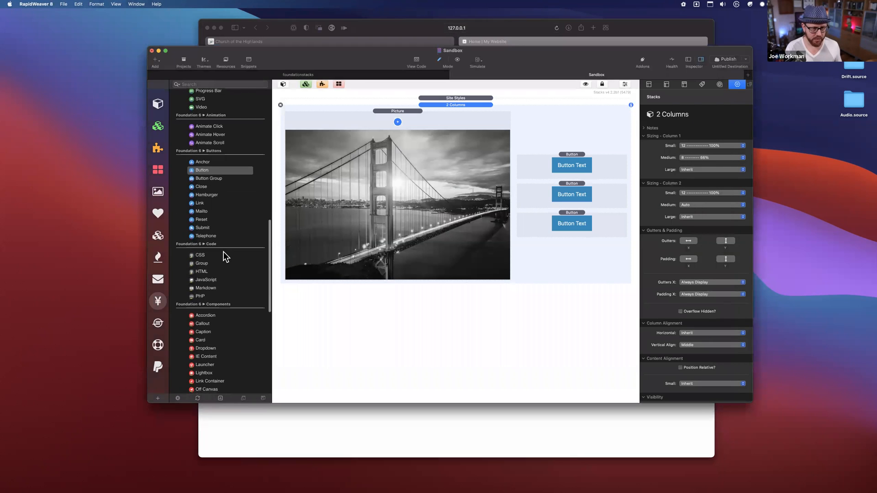
pyautogui.scroll(-10, 202, 157)
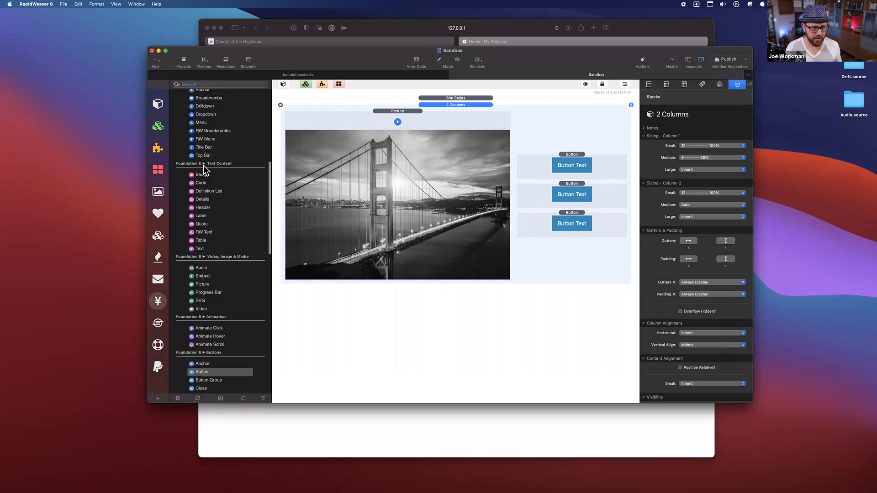
pyautogui.moveTo(208, 142); pyautogui.dragTo(480, 103)
pyautogui.click(466, 141)
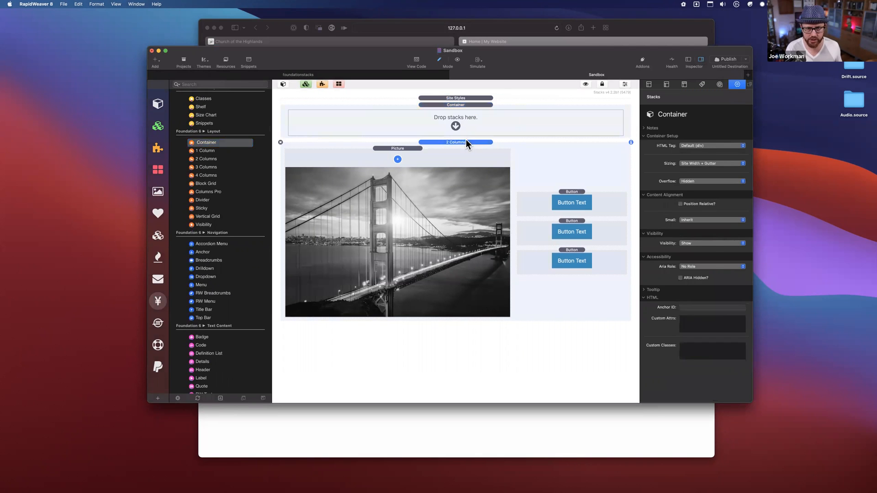
pyautogui.moveTo(470, 133); pyautogui.dragTo(470, 122)
pyautogui.press('super+Tab')
pyautogui.press('super+r')
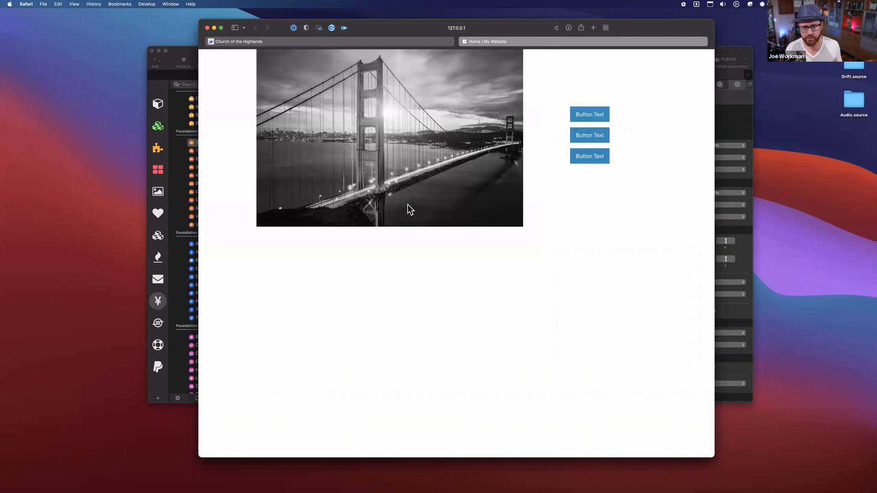
# - Add a 1 Column stack inside the Container, directly below the 2 Columns stack
pyautogui.click(193, 48)
pyautogui.click(196, 151)
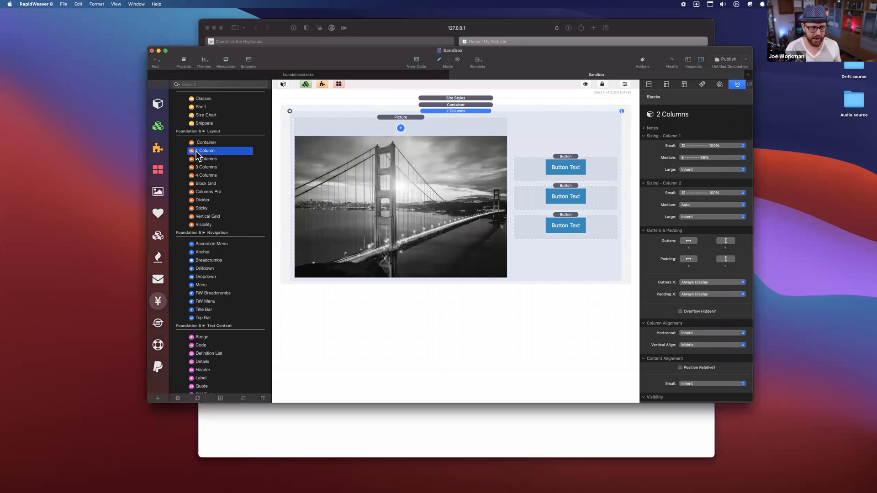
pyautogui.moveTo(442, 284); pyautogui.dragTo(443, 276)
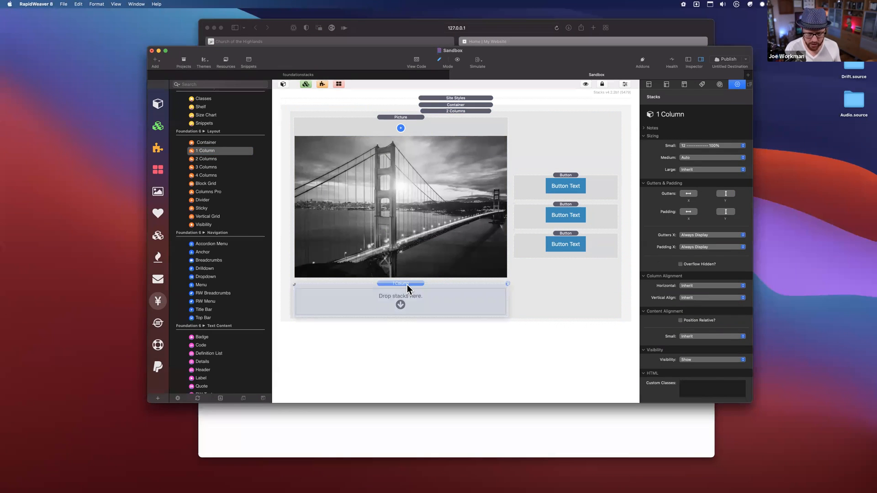
pyautogui.moveTo(407, 283); pyautogui.dragTo(418, 320)
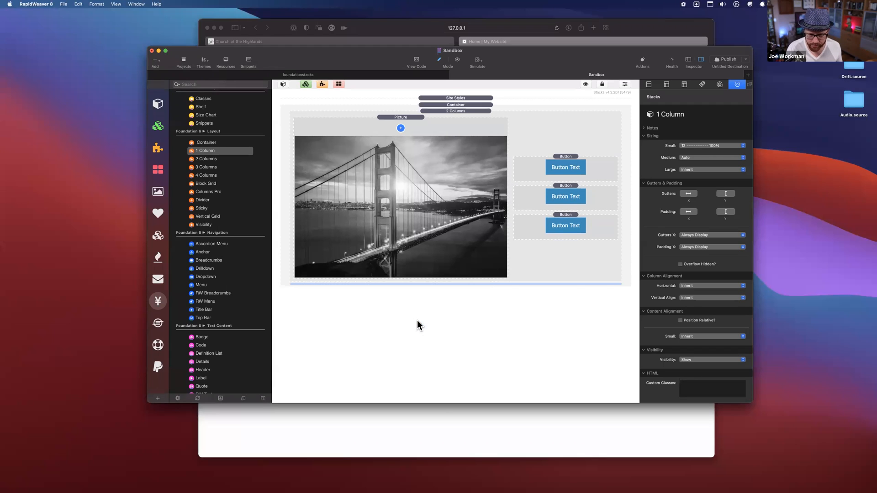
pyautogui.click(532, 263)
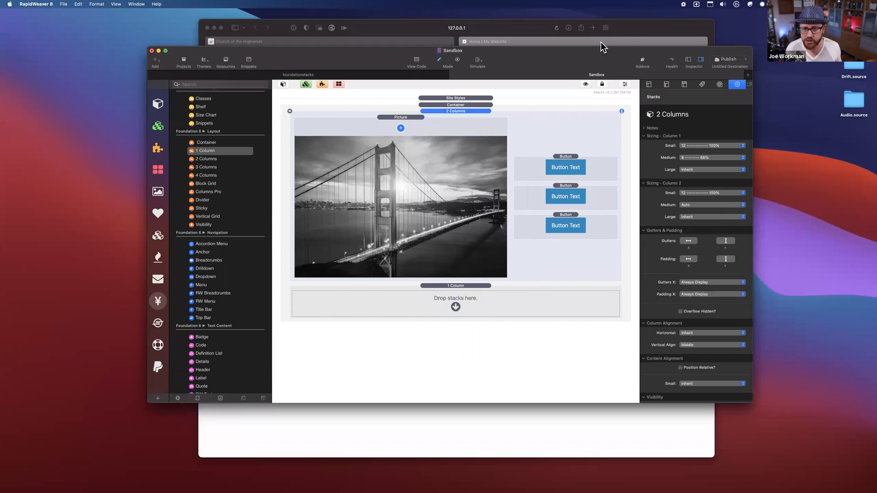
# - Set the 1 Column stack's medium sizing to 8 (66%)
pyautogui.click(656, 25)
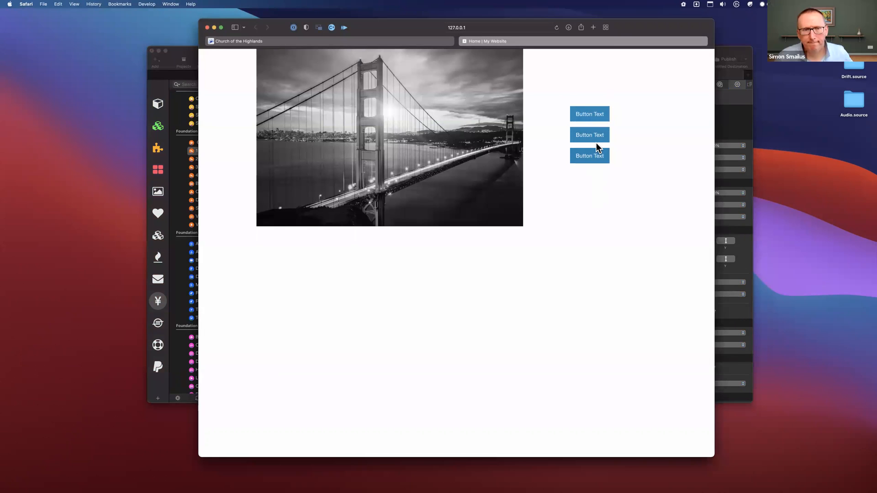
pyautogui.hotkey('ctrl', 'Up')
pyautogui.click(444, 267)
pyautogui.click(459, 288)
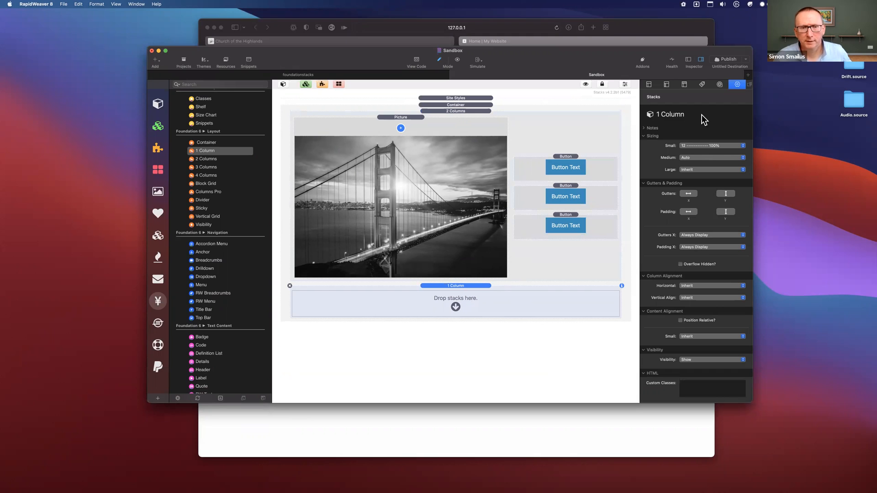
pyautogui.click(710, 146)
pyautogui.click(710, 147)
pyautogui.click(698, 158)
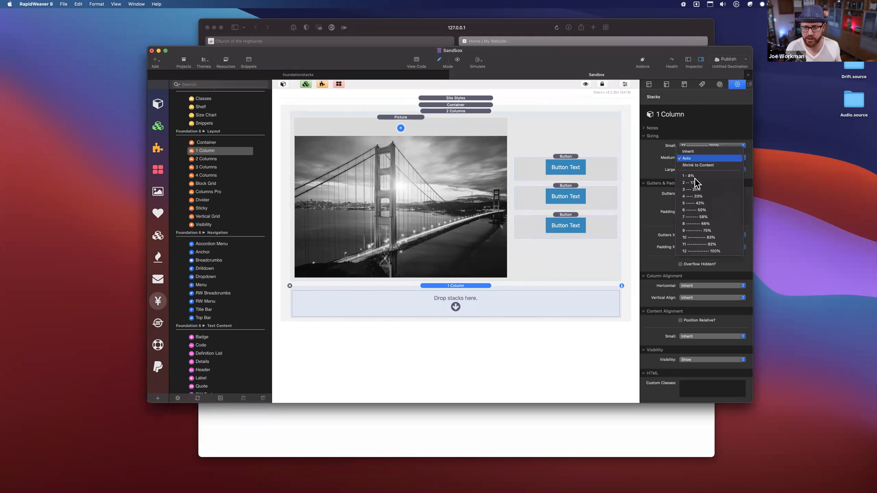
pyautogui.click(696, 223)
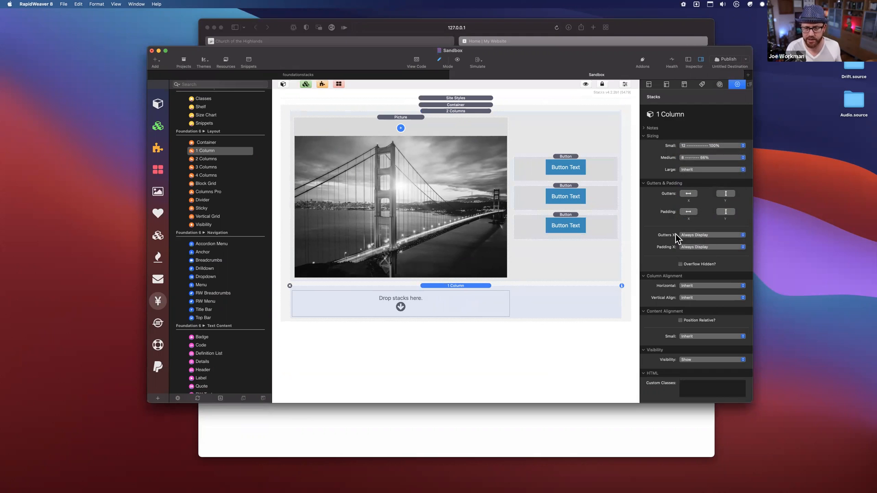
pyautogui.click(512, 320)
pyautogui.click(475, 298)
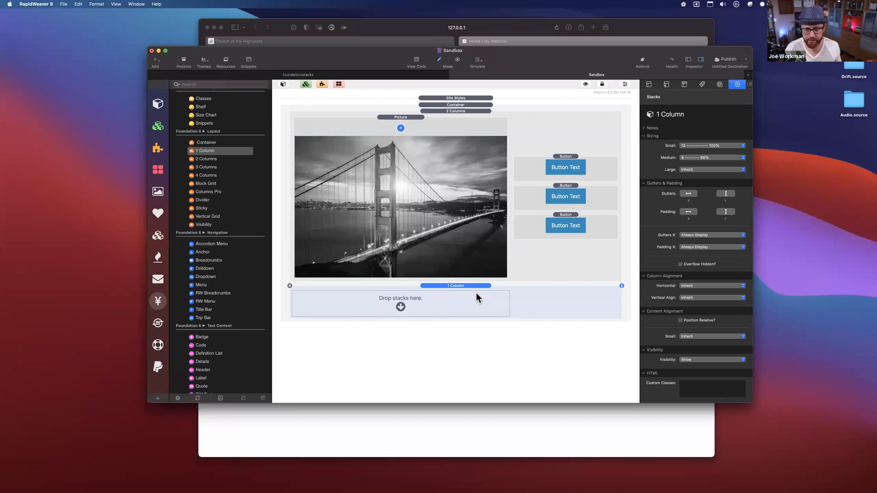
# - Add a Button stack inside the 1 Column stack below the picture
pyautogui.scroll(-10, 205, 249)
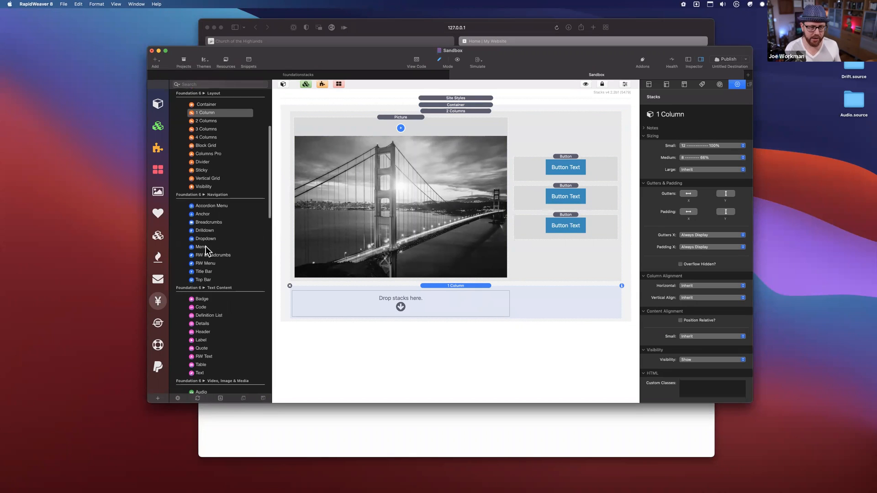
pyautogui.scroll(-6, 203, 230)
pyautogui.moveTo(197, 226); pyautogui.dragTo(438, 308)
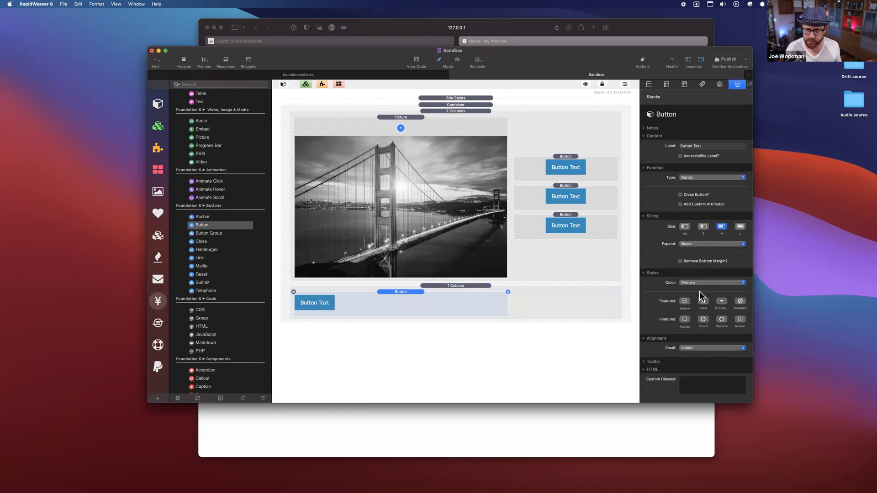
# - Try Center as the new button's small alignment and return it to Inherit
pyautogui.click(691, 348)
pyautogui.click(688, 361)
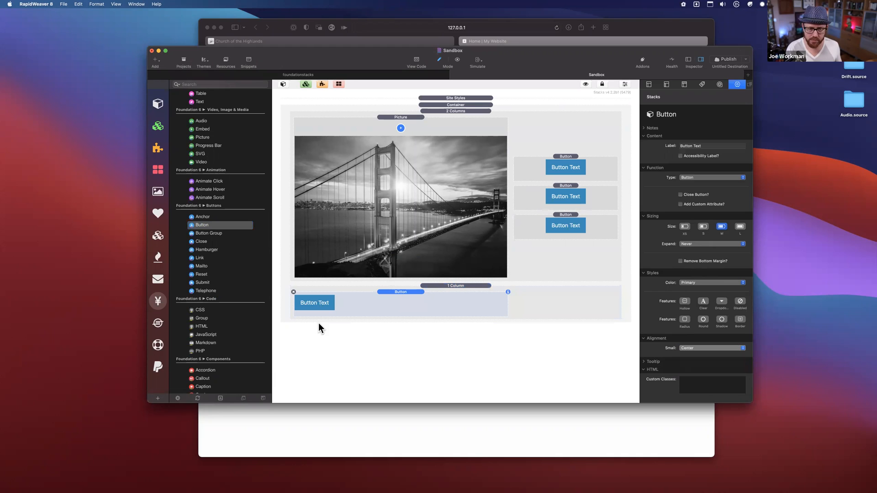
pyautogui.scroll(-3, 203, 244)
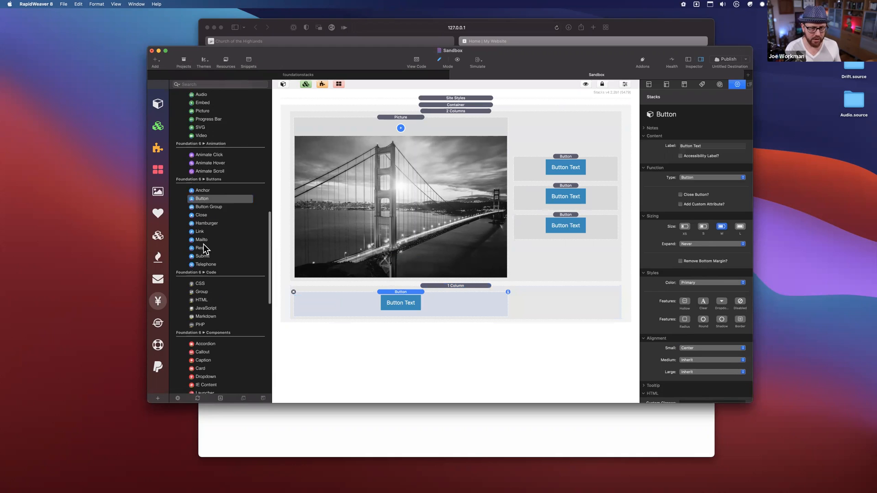
pyautogui.click(692, 349)
pyautogui.click(687, 339)
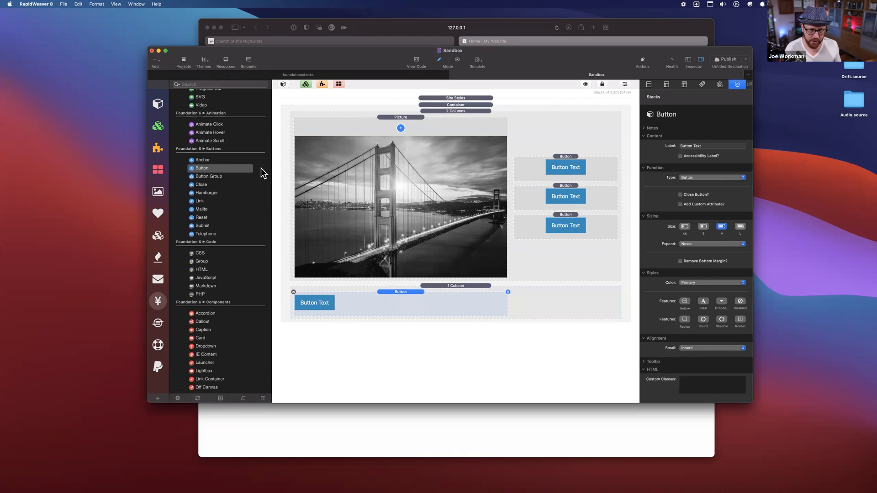
# - Set the small alignment of the three buttons beside the picture back to Inherit
pyautogui.click(581, 177)
pyautogui.keyDown('shift'); pyautogui.click(580, 199); pyautogui.keyUp('shift')
pyautogui.keyDown('shift'); pyautogui.click(582, 226); pyautogui.keyUp('shift')
pyautogui.click(688, 348)
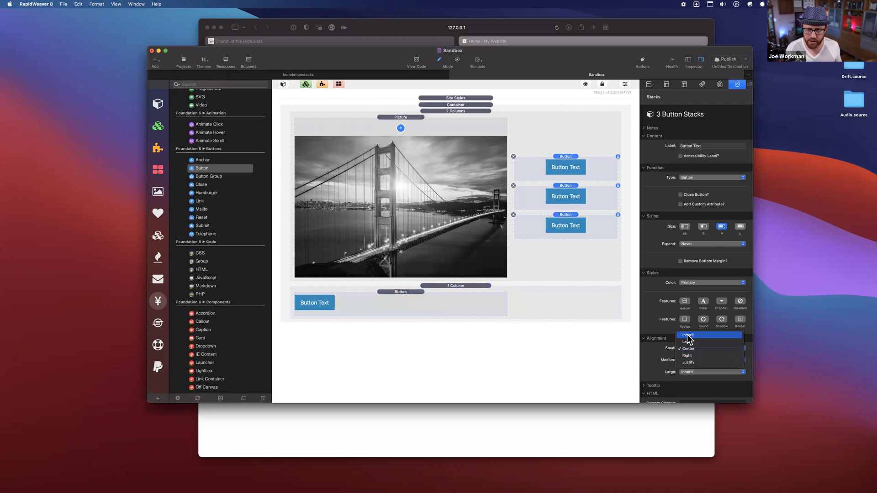
pyautogui.click(687, 339)
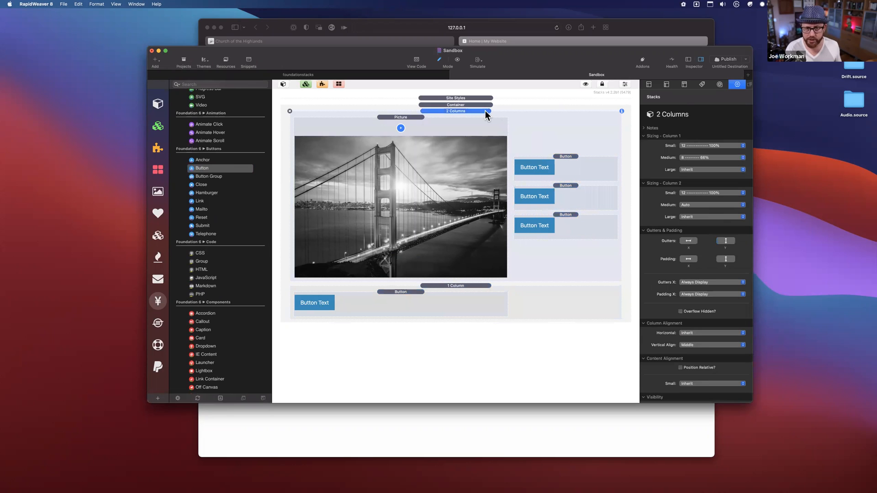
# - Set the Container stack's small content alignment to Center
pyautogui.click(475, 105)
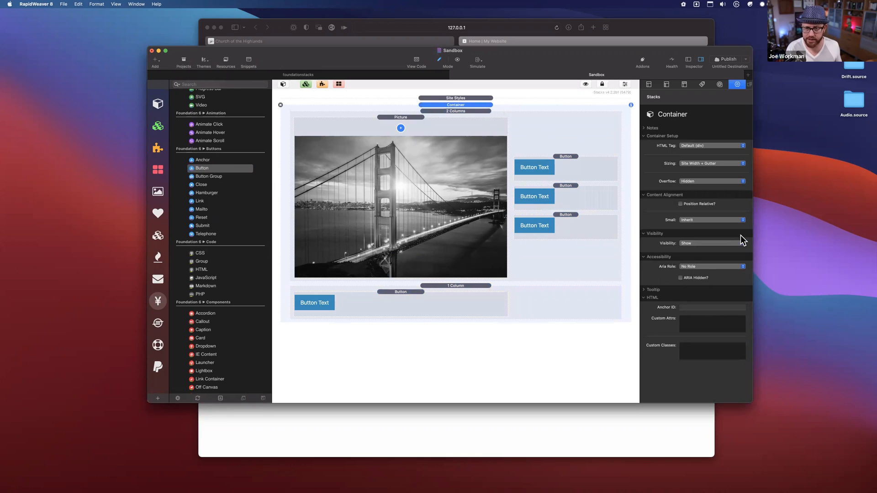
pyautogui.click(690, 220)
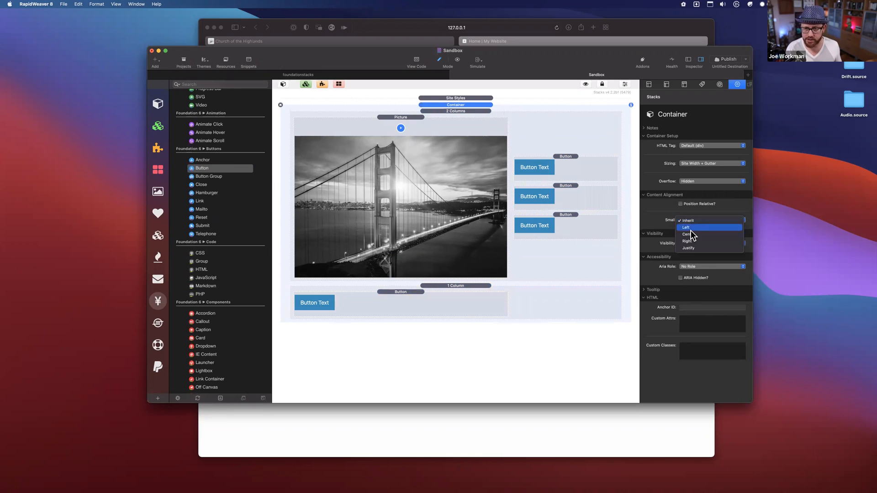
pyautogui.click(688, 234)
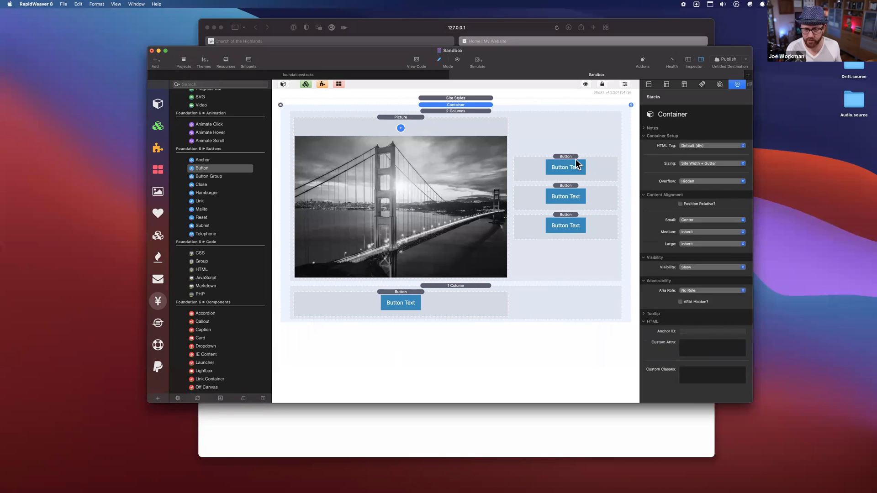
# - Add a Header stack below the button in the 1 Column stack and duplicate it
pyautogui.click(416, 302)
pyautogui.scroll(-5, 208, 311)
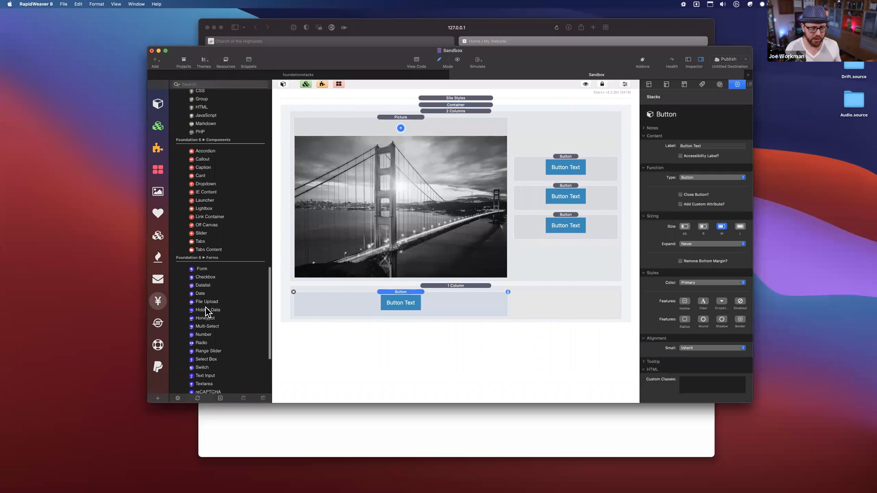
pyautogui.scroll(10, 208, 327)
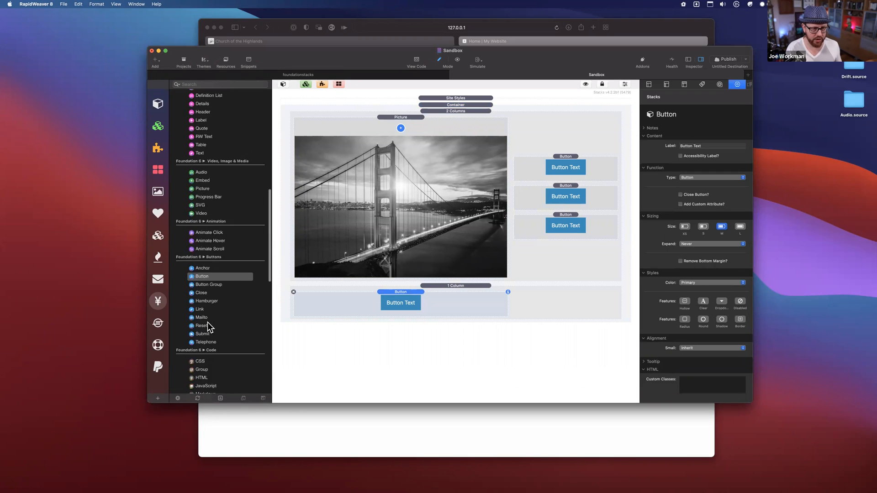
pyautogui.moveTo(199, 183); pyautogui.dragTo(407, 314)
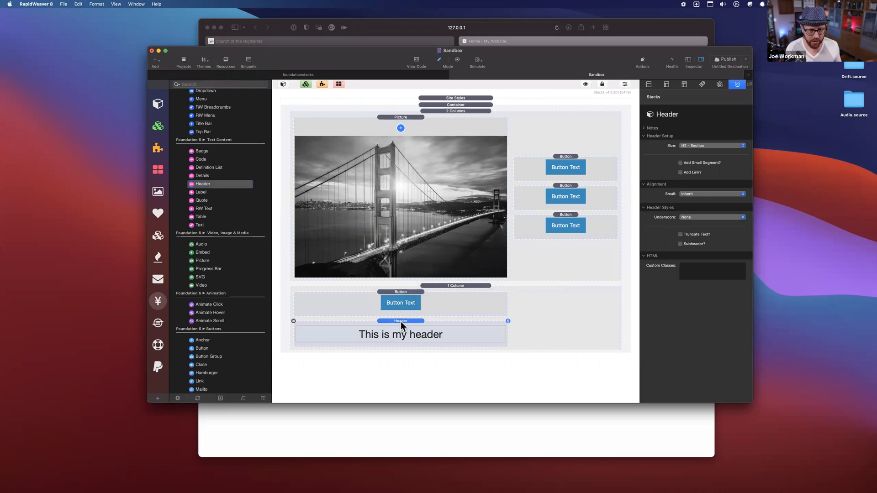
pyautogui.press('super+d')
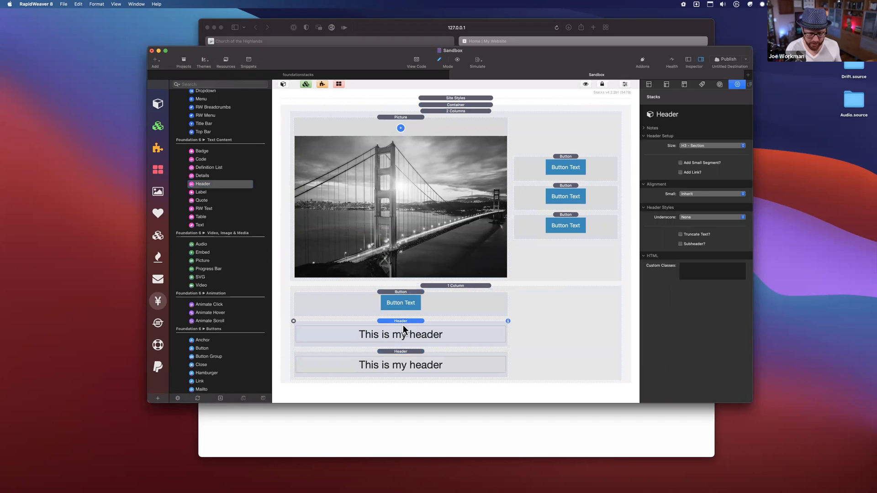
# - Set the lower header's size to H6 - Tiny and reload the page preview in Safari
pyautogui.click(427, 353)
pyautogui.click(699, 146)
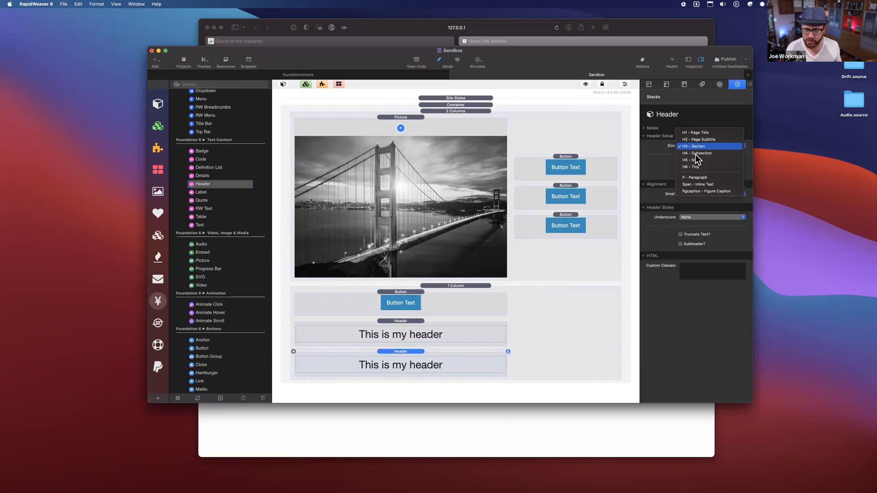
pyautogui.click(695, 166)
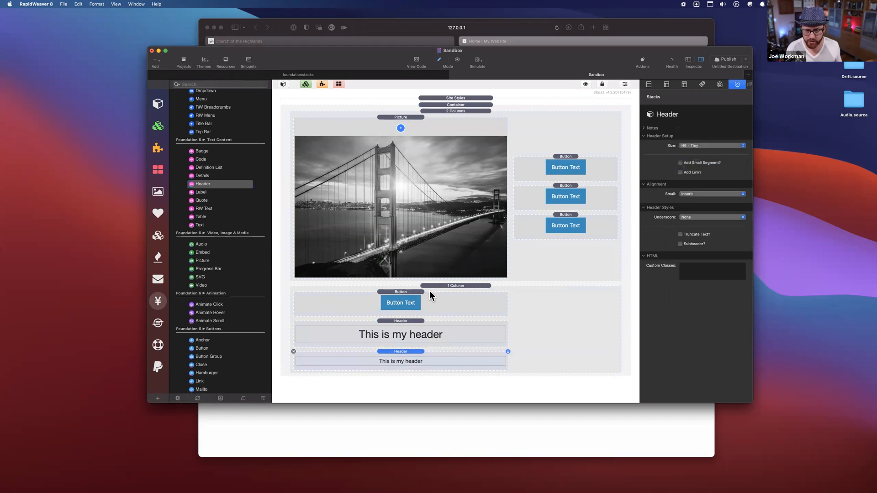
pyautogui.press('super+Tab')
pyautogui.press('super+r')
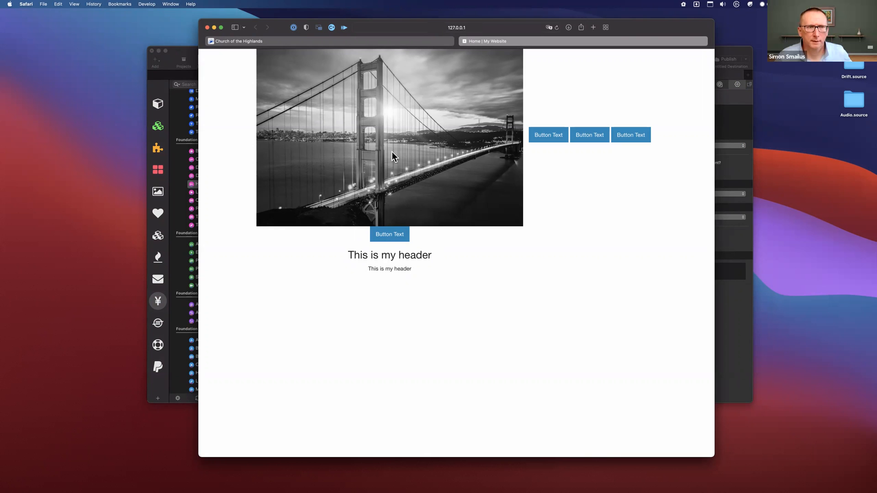
# - Switch back to RapidWeaver and add a Margin swatch to the General section of the Site Styles stack
pyautogui.press('super+Tab')
pyautogui.click(452, 98)
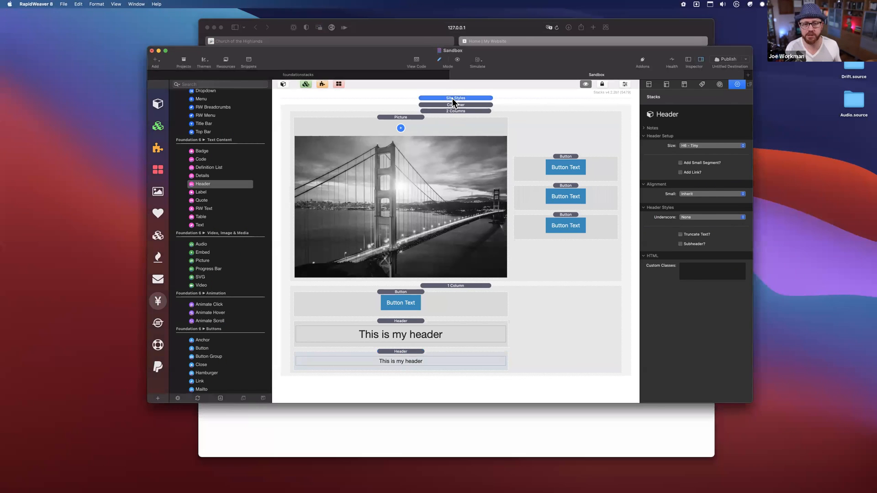
pyautogui.click(287, 209)
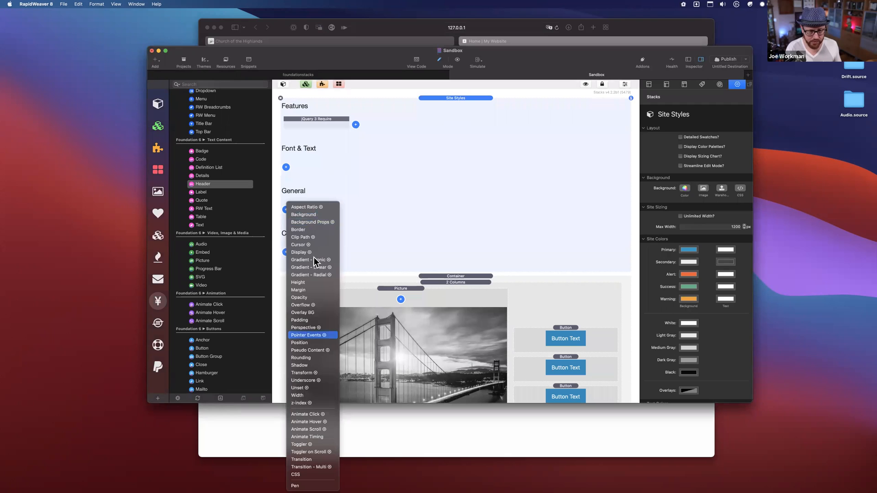
pyautogui.click(311, 290)
# - Give the 1 Column stack below the picture the custom class shift-up
pyautogui.scroll(-2, 440, 254)
pyautogui.scroll(-5, 440, 254)
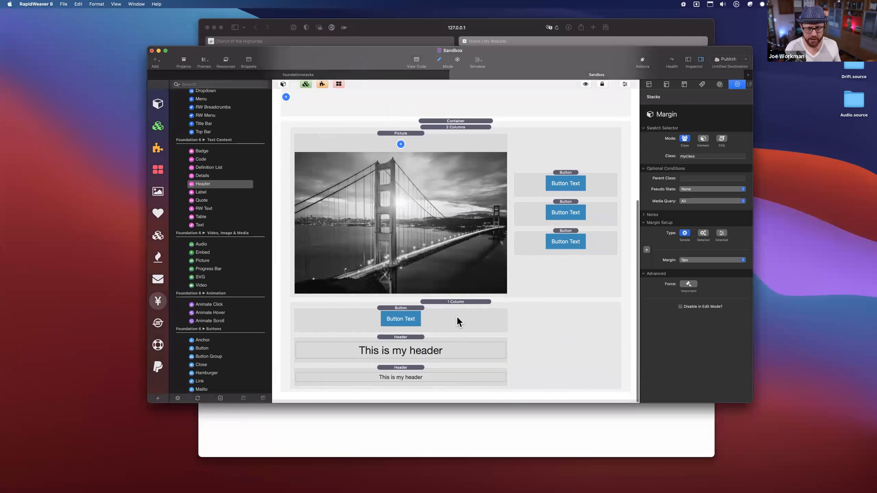
pyautogui.click(456, 305)
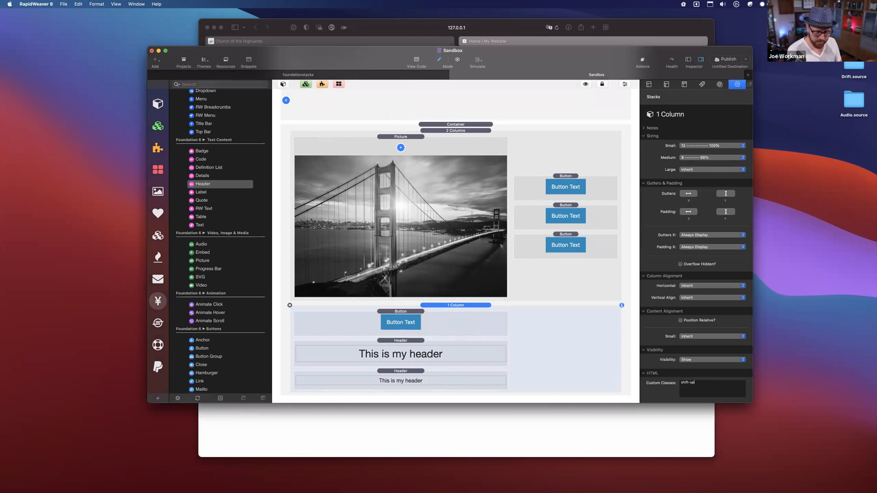
pyautogui.doubleClick(697, 383)
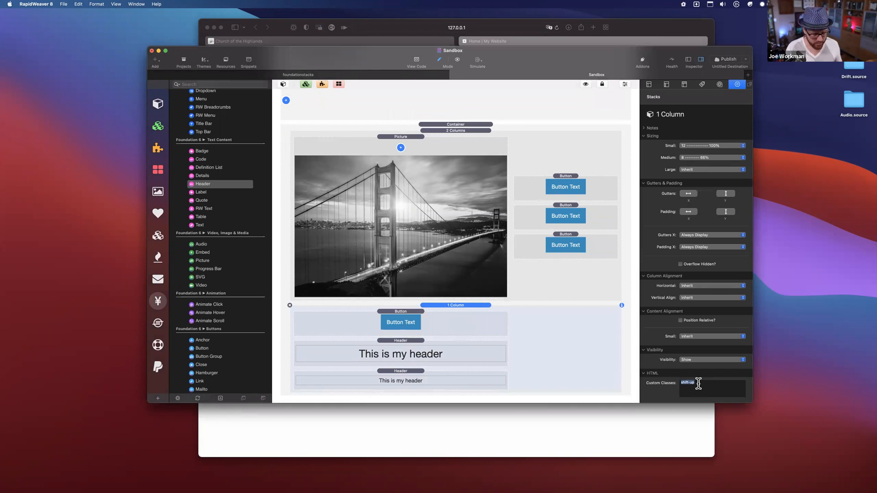
# - Set the Margin swatch's class to shift-up
pyautogui.scroll(5, 372, 252)
pyautogui.click(328, 139)
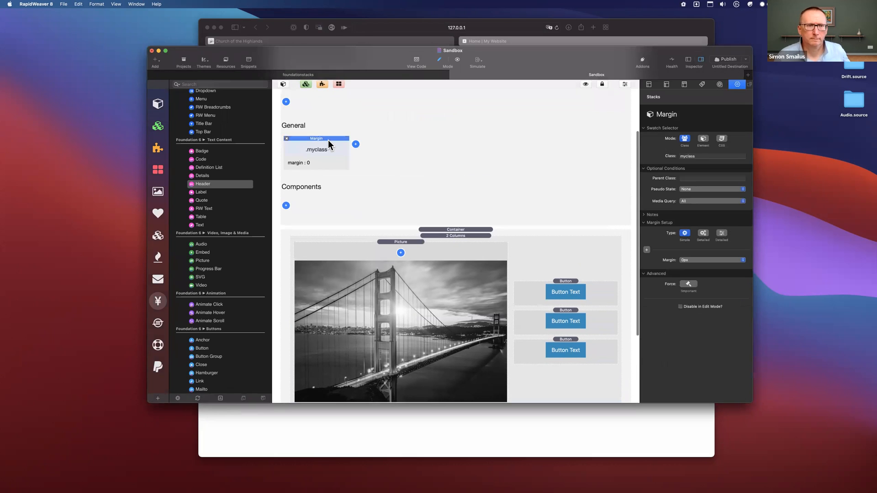
pyautogui.click(695, 157)
pyautogui.write('shift-up')
pyautogui.press('Tab')
pyautogui.click(693, 260)
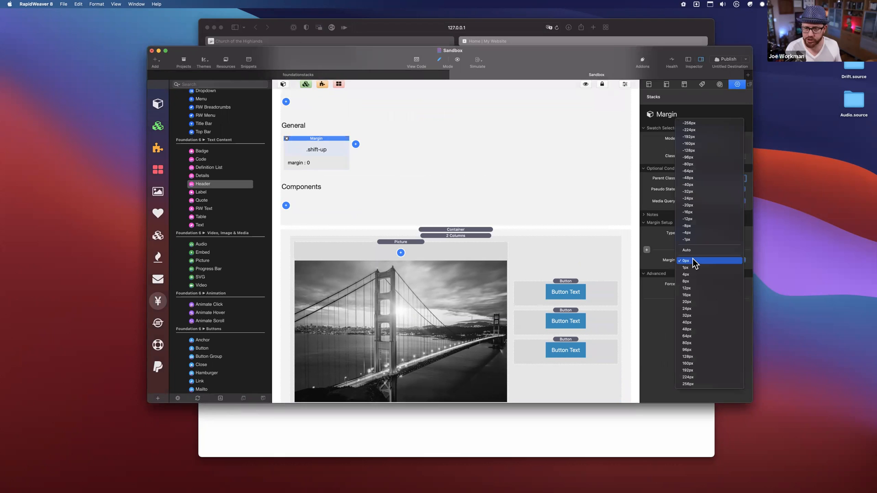
pyautogui.press('Down')
pyautogui.press('Down')
pyautogui.press('Down')
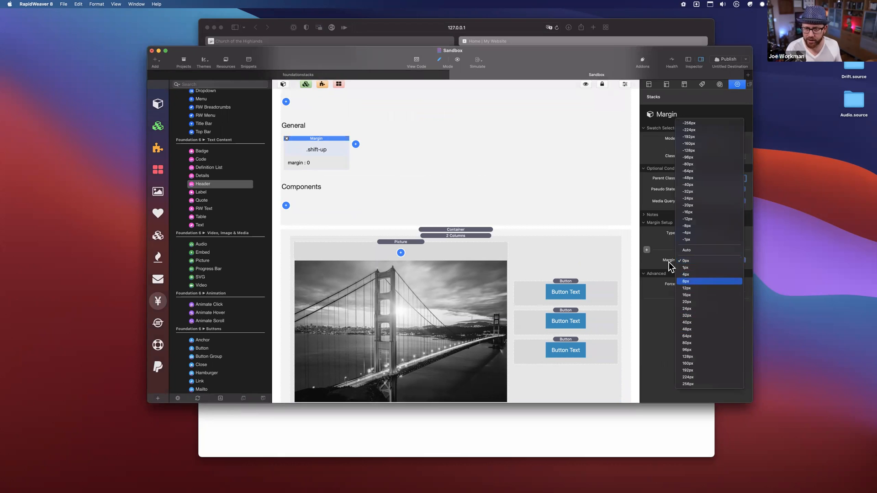
pyautogui.press('Escape')
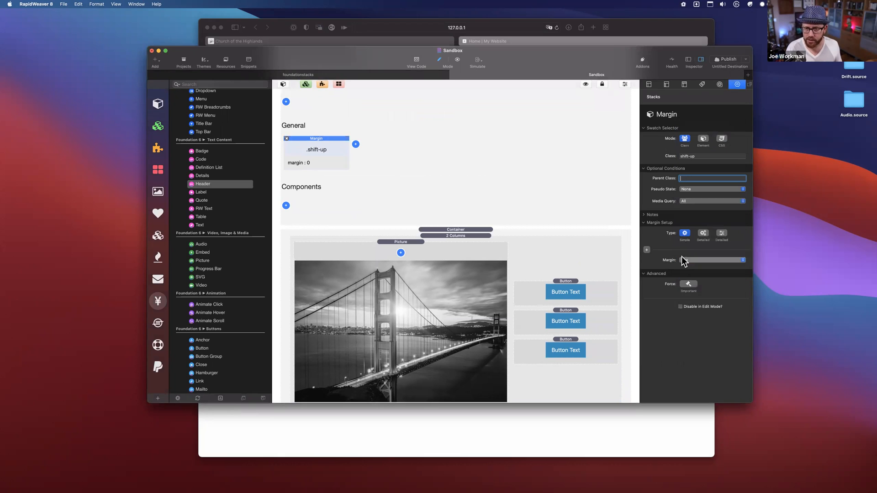
# - Switch the shift-up Margin swatch to individual sides with a top margin of -64px, and reload the preview in Safari
pyautogui.click(703, 234)
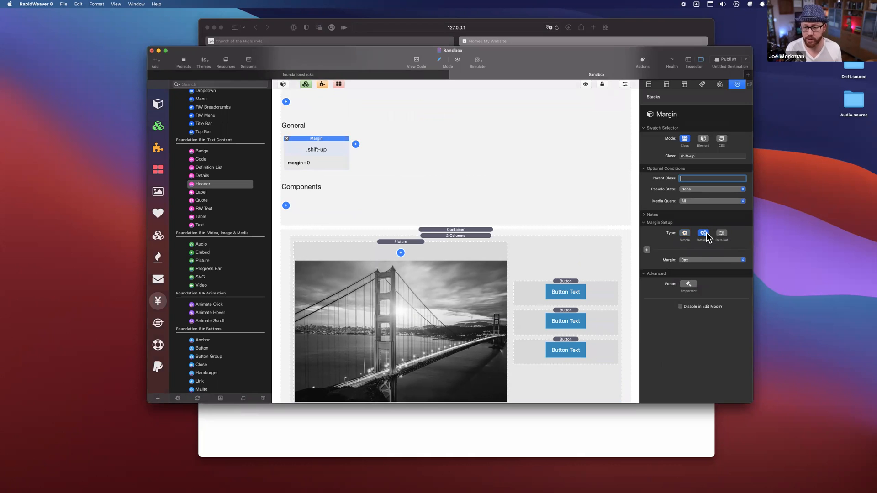
pyautogui.click(696, 261)
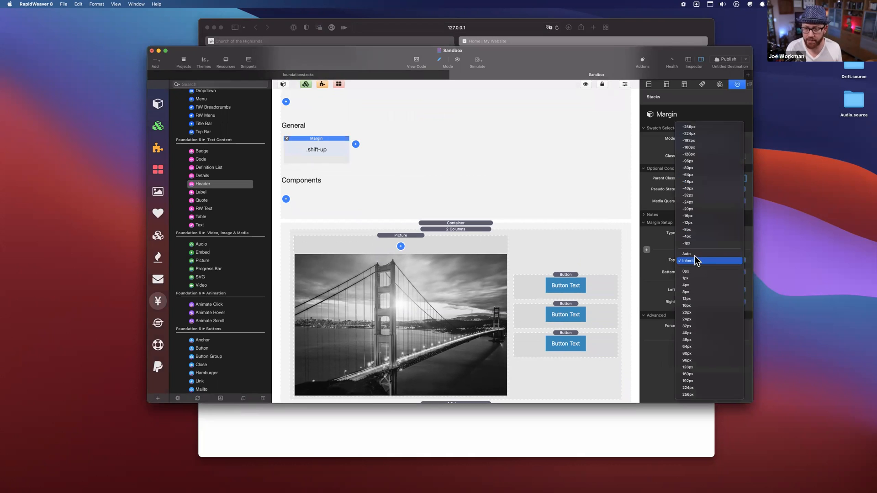
pyautogui.click(688, 175)
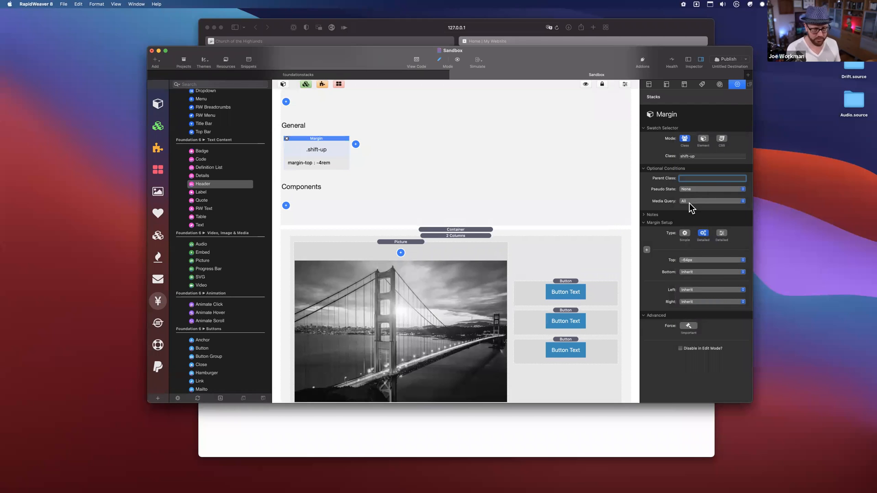
pyautogui.press('super+Tab')
pyautogui.press('super+r')
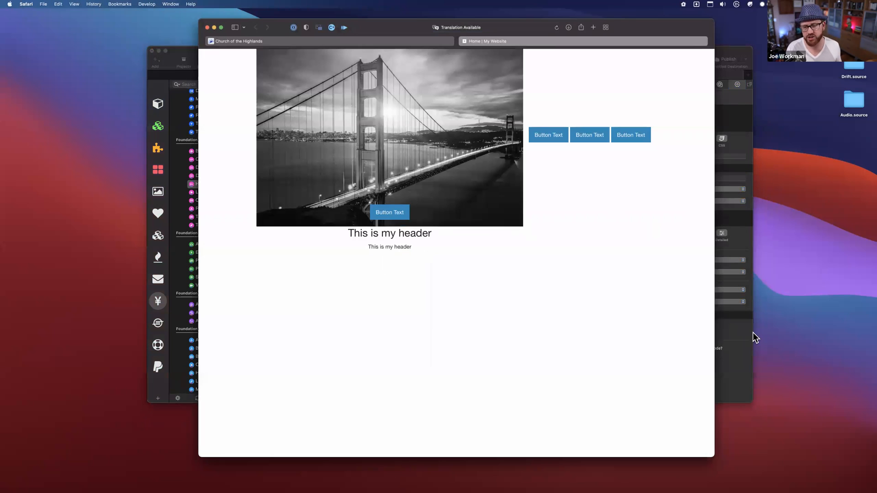
# - Set the shift-up swatch's top margin to -20px in RapidWeaver and reload the Safari preview
pyautogui.press('super+Tab')
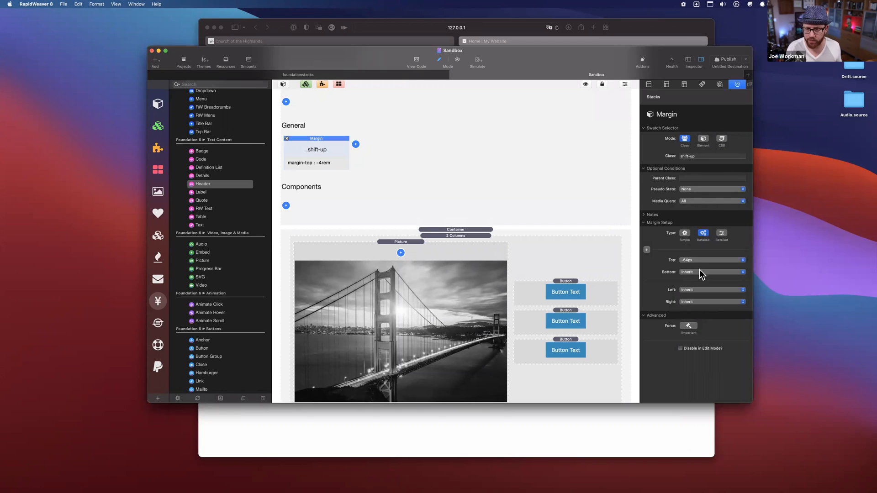
pyautogui.click(687, 259)
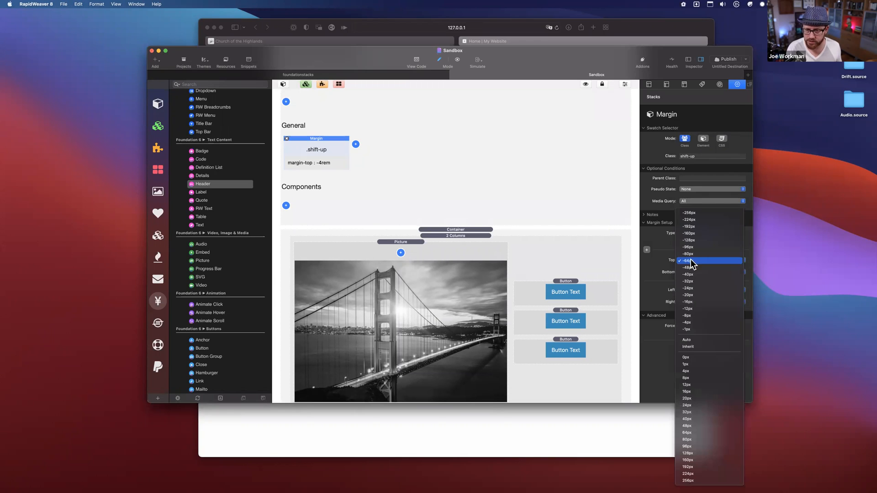
pyautogui.click(690, 295)
pyautogui.press('super+Tab')
pyautogui.press('super+r')
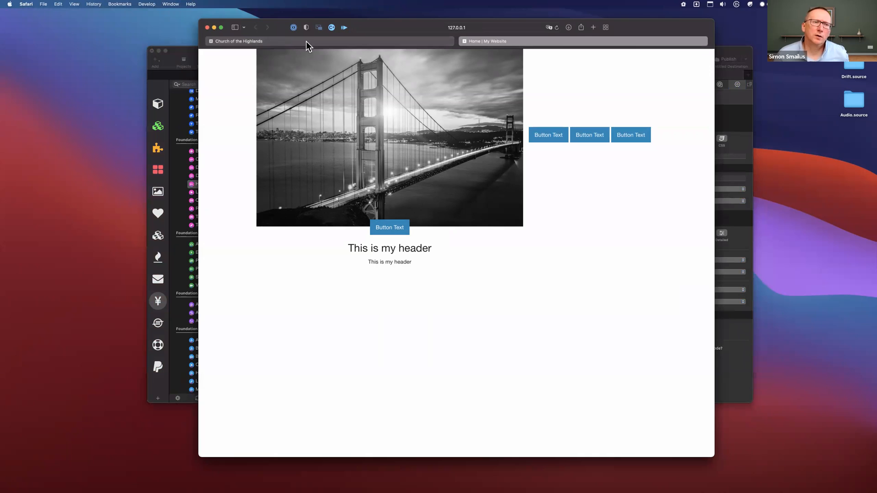
# - Reposition the Safari and RapidWeaver windows and narrow the Safari window to about phone width to check the mobile layout
pyautogui.moveTo(637, 28); pyautogui.dragTo(658, 29)
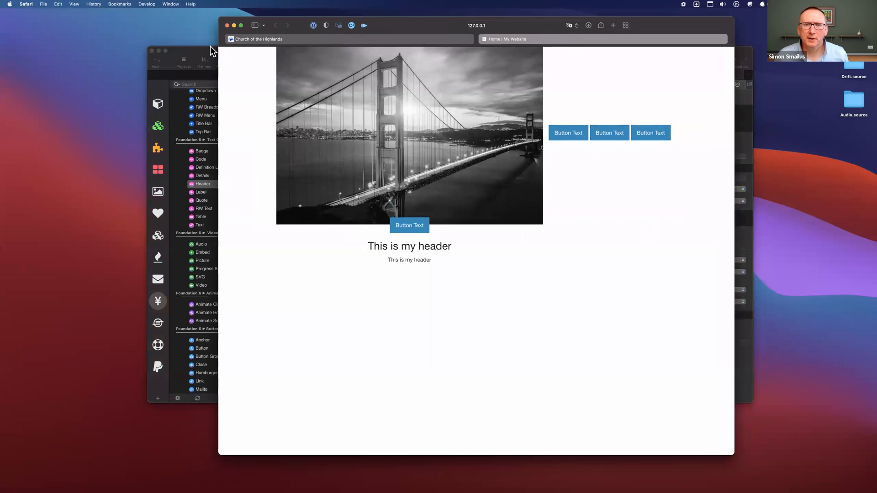
pyautogui.click(204, 53)
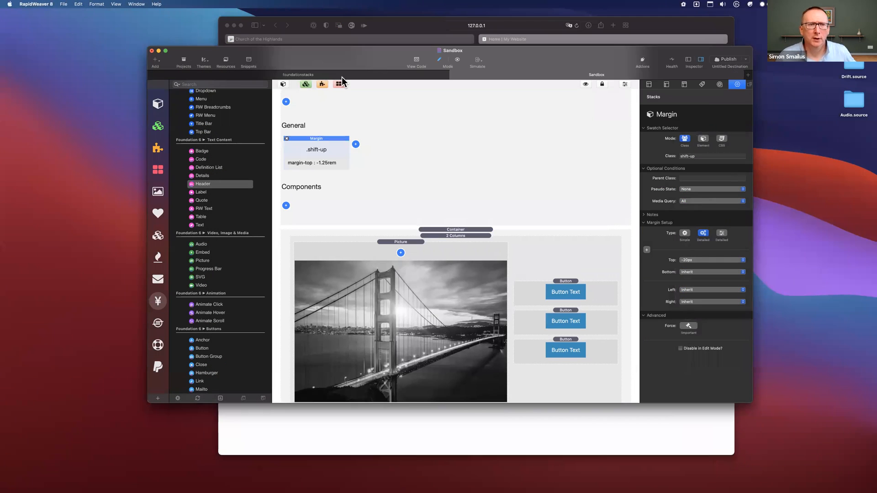
pyautogui.moveTo(336, 89); pyautogui.dragTo(292, 114)
pyautogui.click(730, 99)
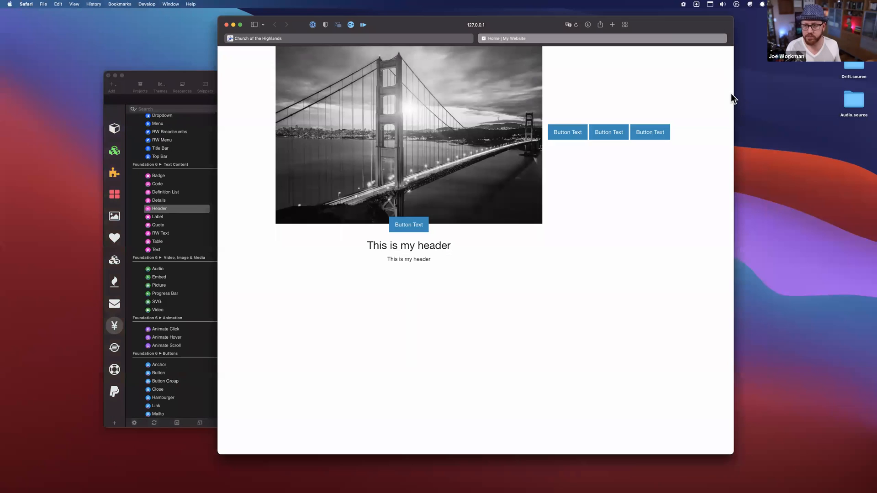
pyautogui.moveTo(733, 94); pyautogui.dragTo(166, 75)
pyautogui.moveTo(344, 114)
pyautogui.mouseDown()
pyautogui.moveTo(555, 100)
pyautogui.moveTo(348, 106)
pyautogui.mouseUp()
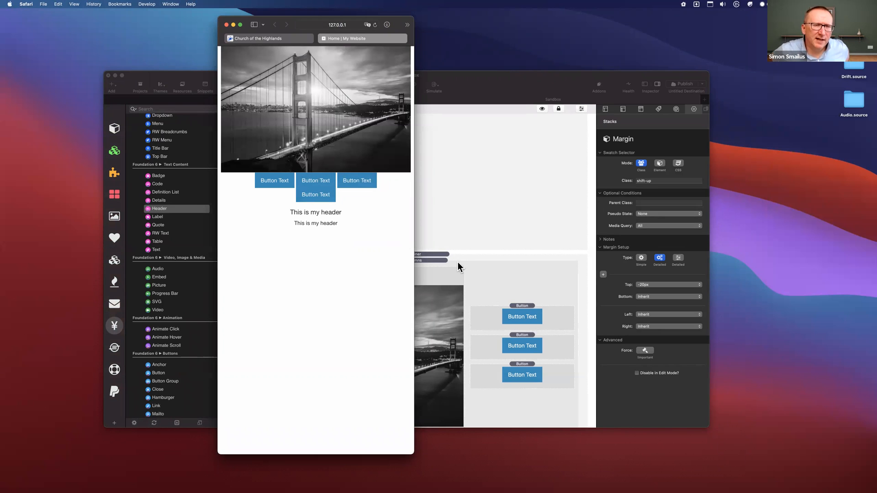
pyautogui.click(480, 273)
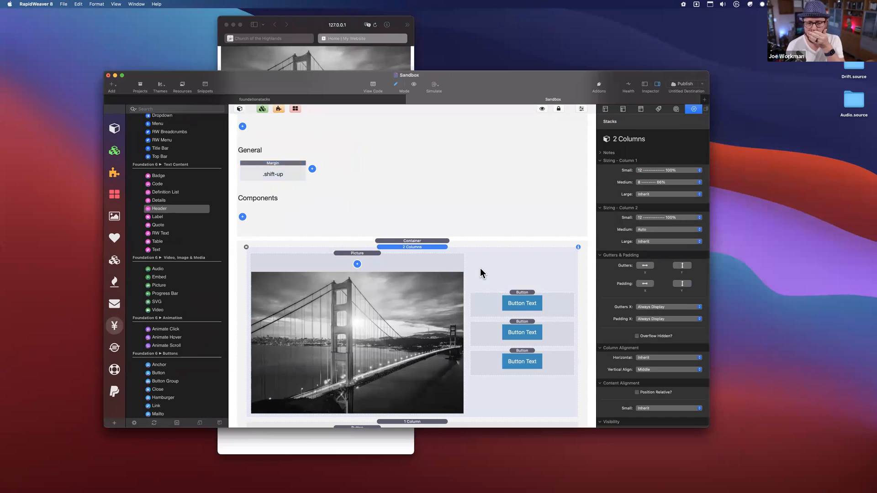
pyautogui.scroll(-2, 480, 273)
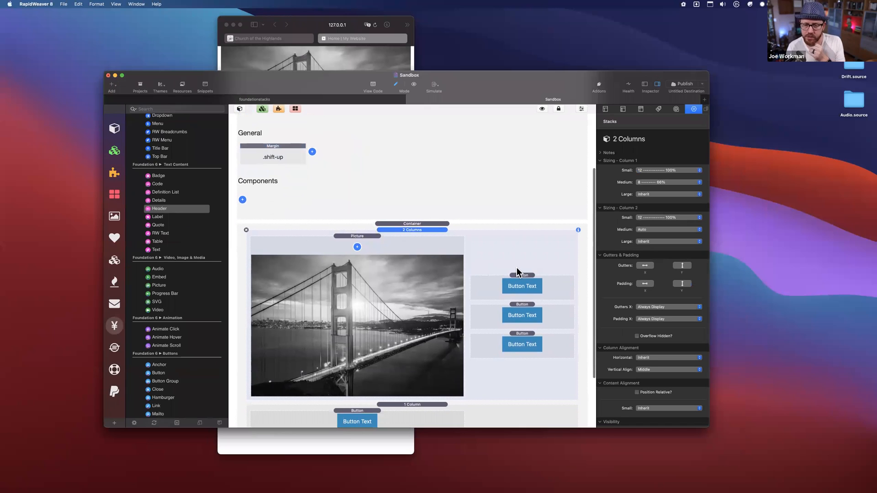
pyautogui.click(345, 30)
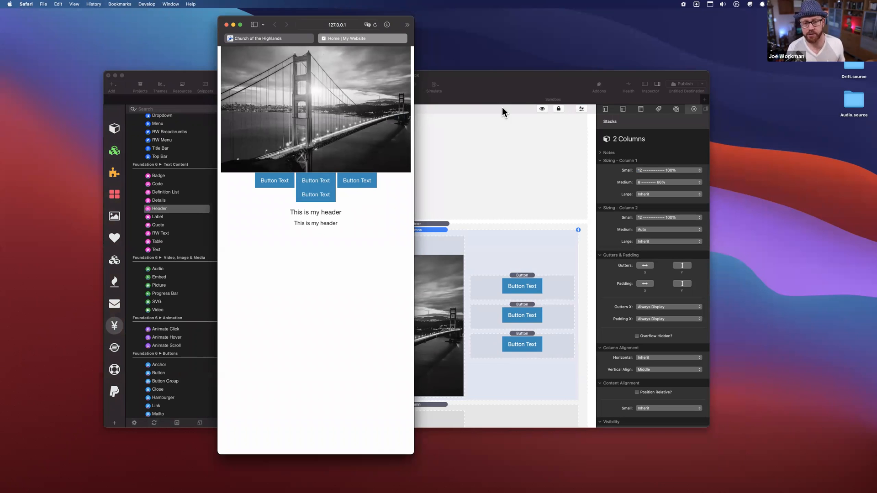
# - In RapidWeaver, add a Columns Pro stack above the 2 Columns stack and move the bridge picture into its column
pyautogui.click(486, 75)
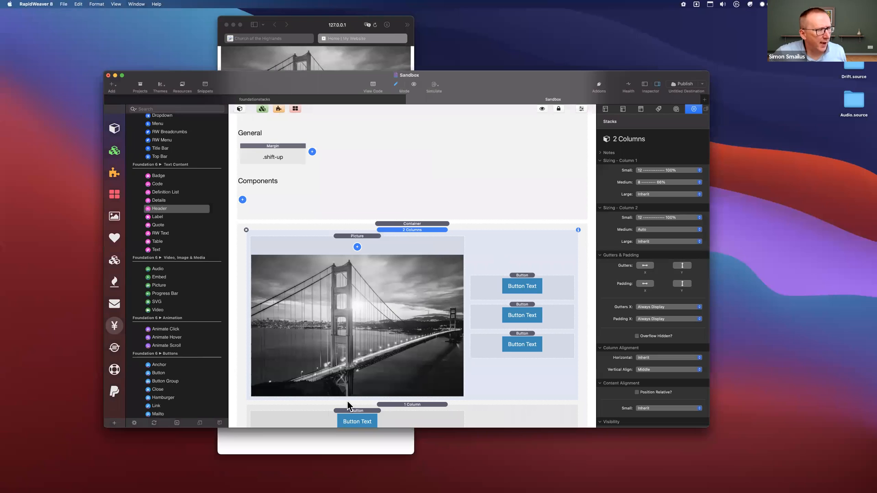
pyautogui.scroll(-2, 465, 252)
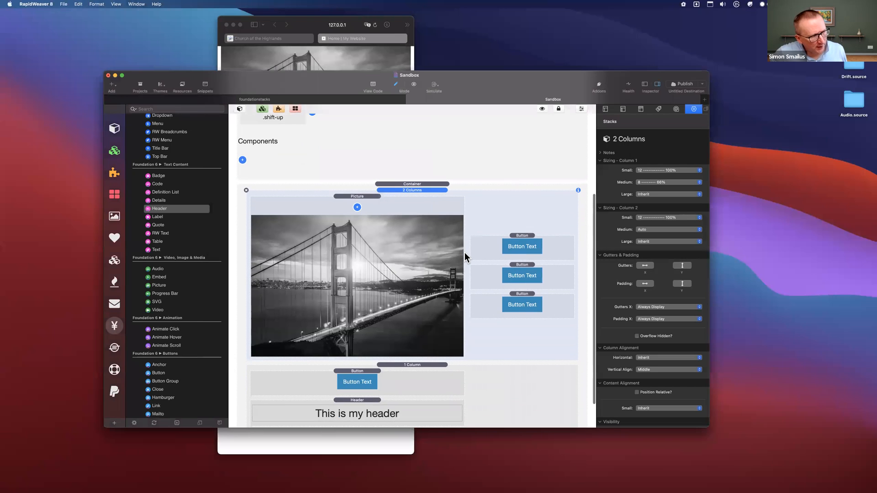
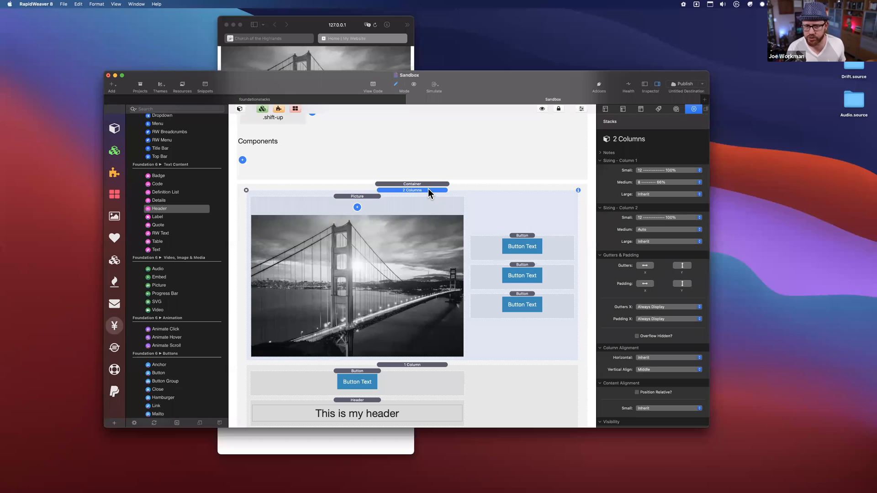
pyautogui.scroll(8, 186, 198)
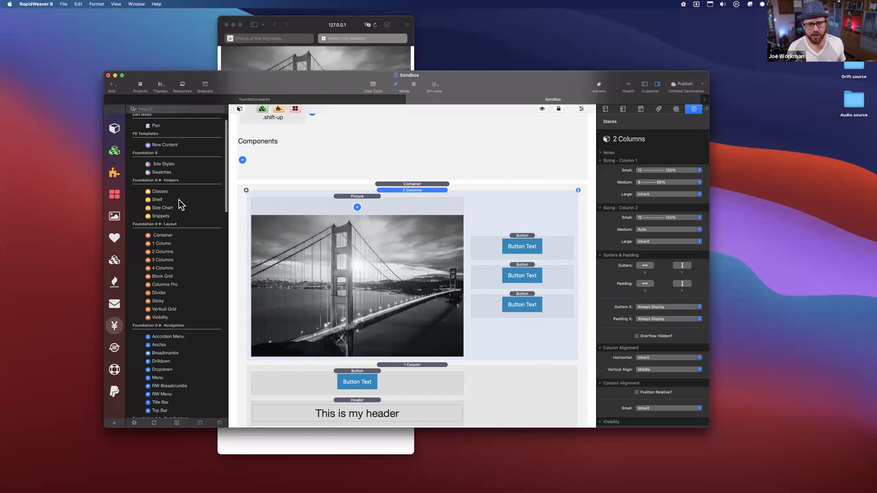
pyautogui.moveTo(161, 286); pyautogui.dragTo(421, 190)
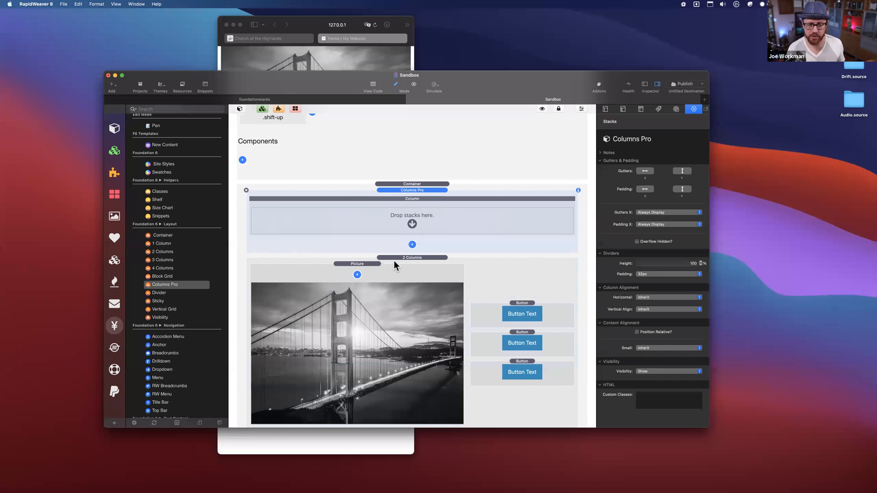
pyautogui.moveTo(388, 264); pyautogui.dragTo(413, 224)
# - Add a second column to the Columns Pro stack, below the picture's column
pyautogui.scroll(-5, 414, 274)
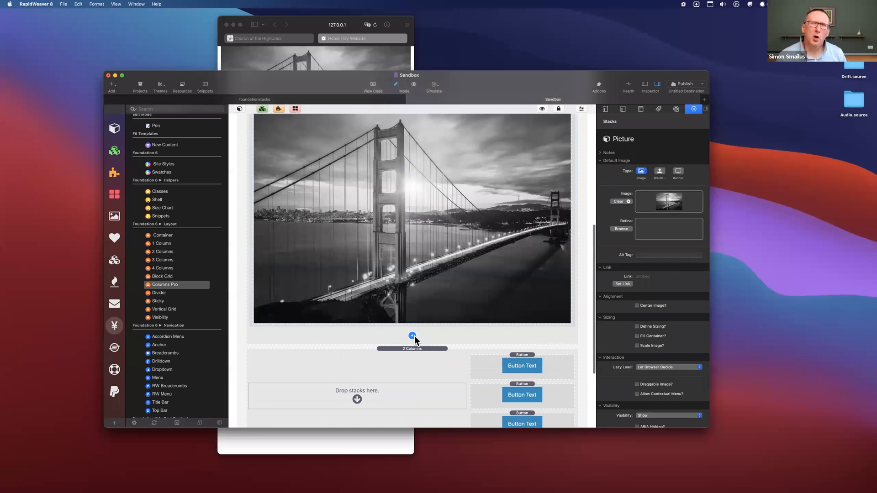
pyautogui.click(414, 337)
pyautogui.click(422, 338)
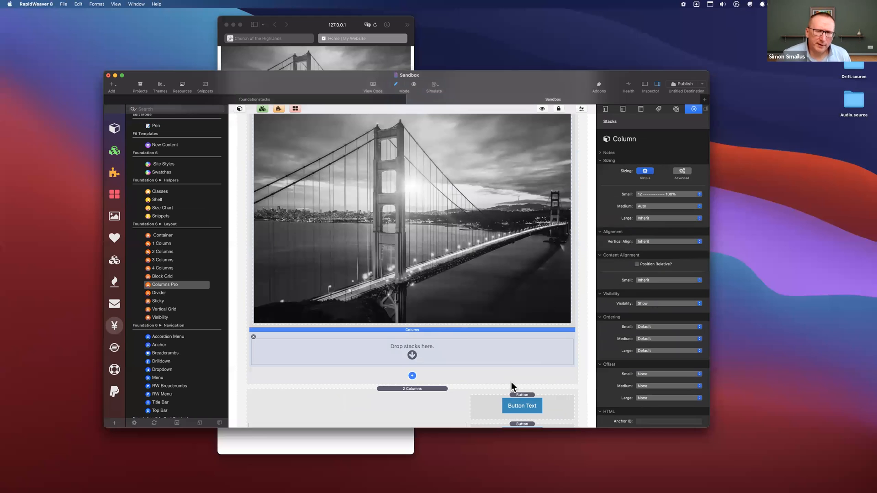
# - Move the three buttons from the 2 Columns stack into the new second column and delete the emptied 2 Columns stack
pyautogui.scroll(-4, 512, 356)
pyautogui.click(514, 314)
pyautogui.keyDown('shift'); pyautogui.click(515, 348); pyautogui.keyUp('shift')
pyautogui.keyDown('shift'); pyautogui.click(522, 368); pyautogui.keyUp('shift')
pyautogui.moveTo(517, 310); pyautogui.dragTo(430, 262)
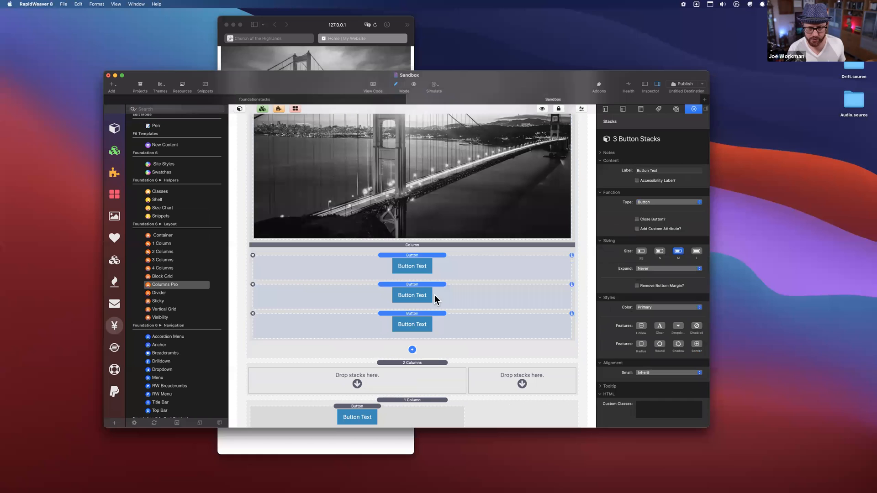
pyautogui.click(431, 369)
pyautogui.press('Delete')
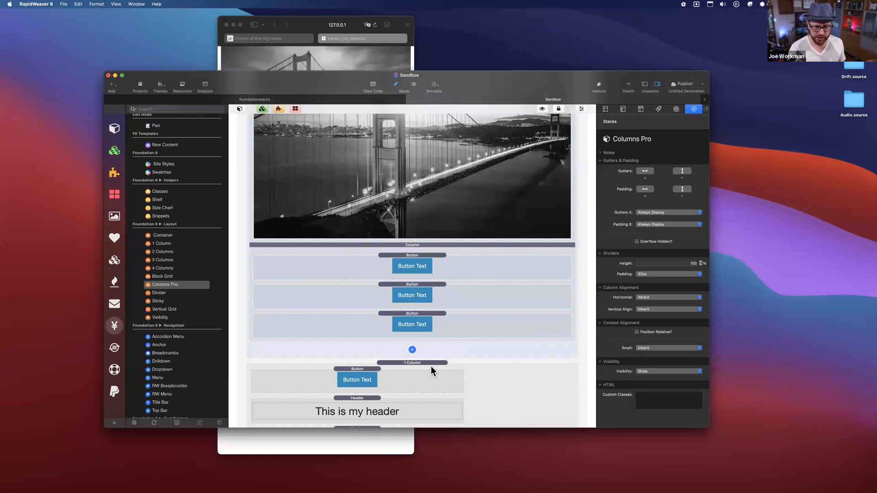
# - Set the picture column's Medium size to 8 (66%), then reload the Safari preview and widen its window to check the layout
pyautogui.scroll(10, 438, 271)
pyautogui.click(433, 299)
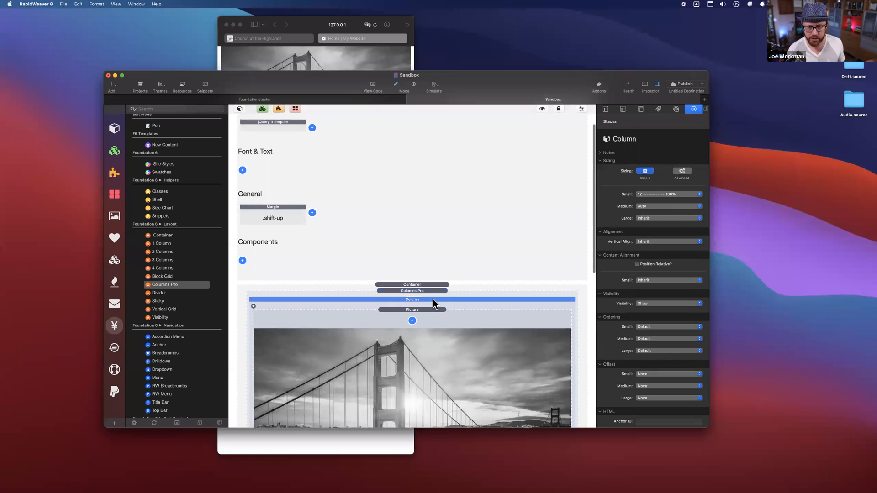
pyautogui.click(643, 206)
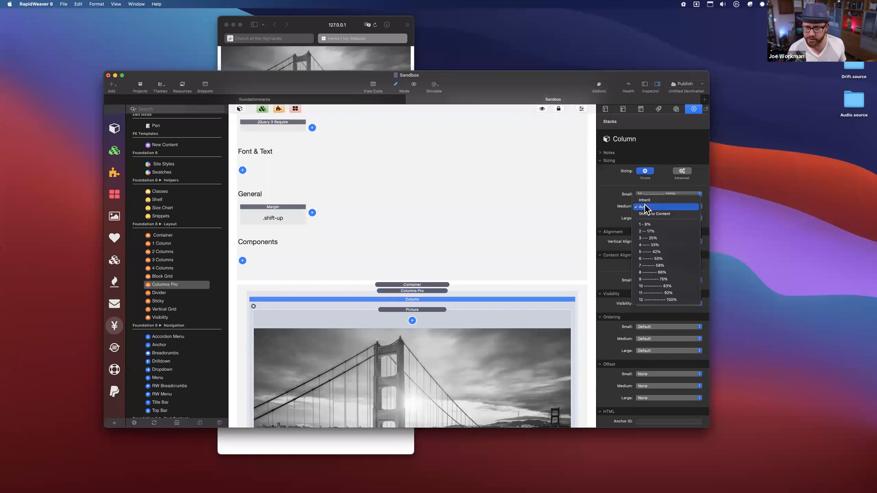
pyautogui.click(649, 272)
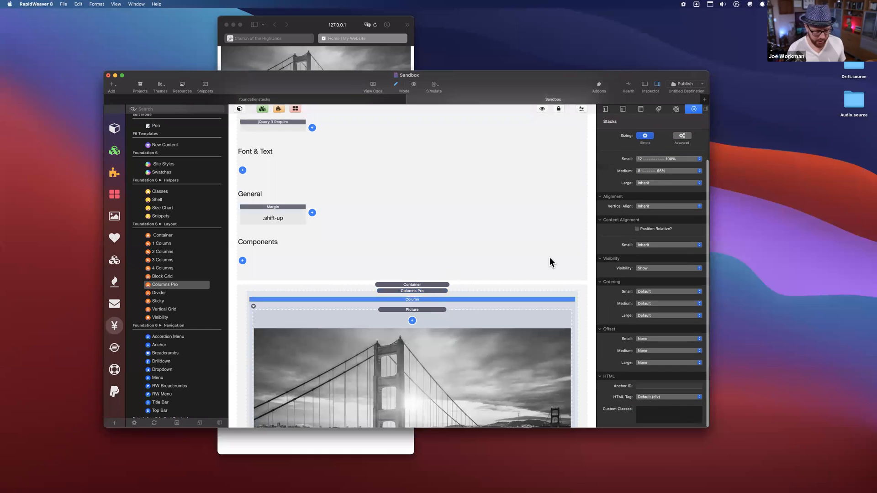
pyautogui.press('super+Tab')
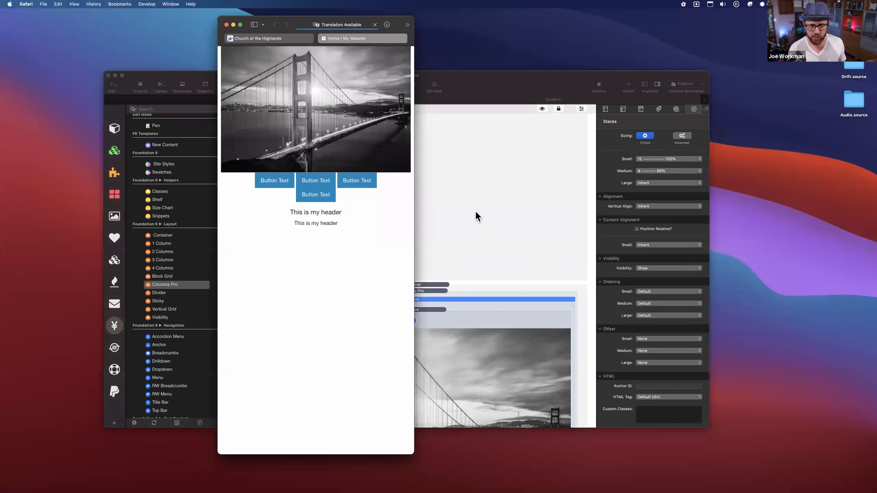
pyautogui.moveTo(415, 195); pyautogui.dragTo(622, 197)
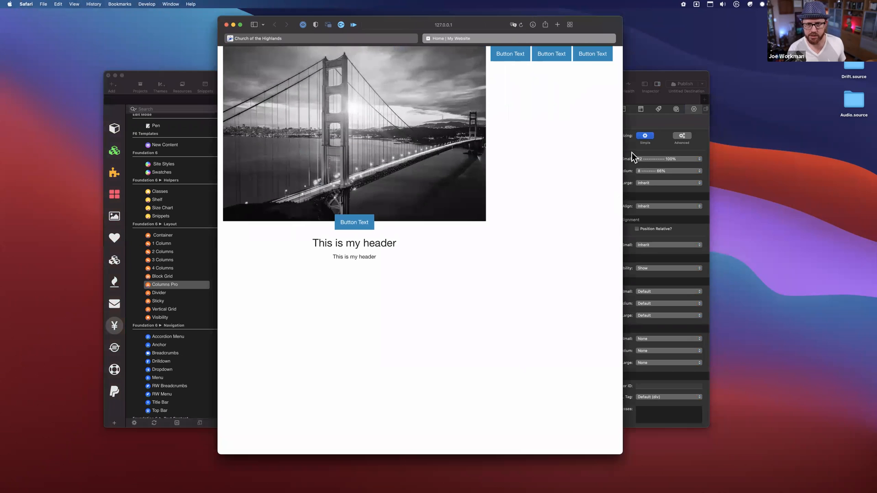
# - Return to RapidWeaver and select the Columns Pro column that holds the three buttons
pyautogui.press('super+Tab')
pyautogui.scroll(-8, 462, 296)
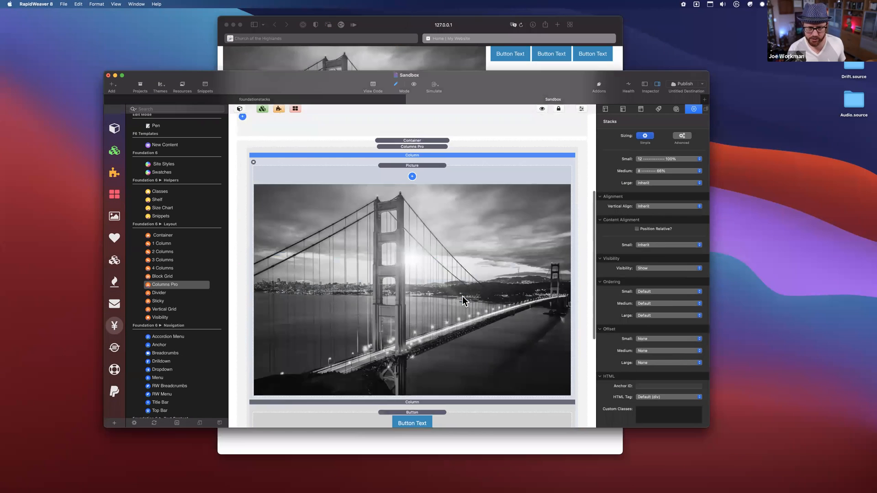
pyautogui.click(434, 322)
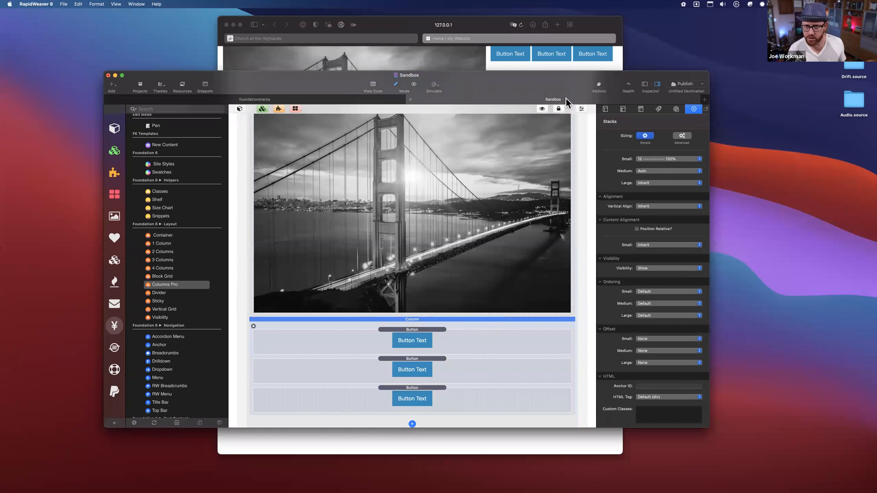
# - Set the Columns Pro stack's vertical column alignment to Middle and refresh the page preview in Safari
pyautogui.scroll(5, 520, 148)
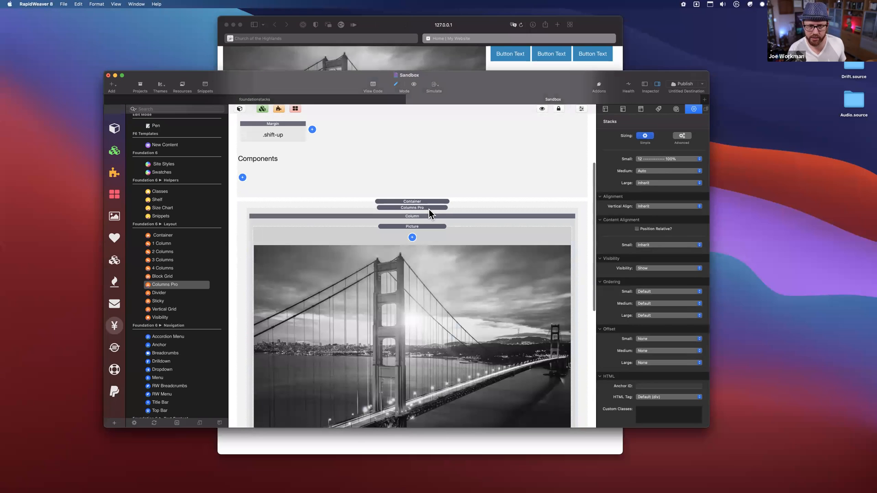
pyautogui.click(429, 208)
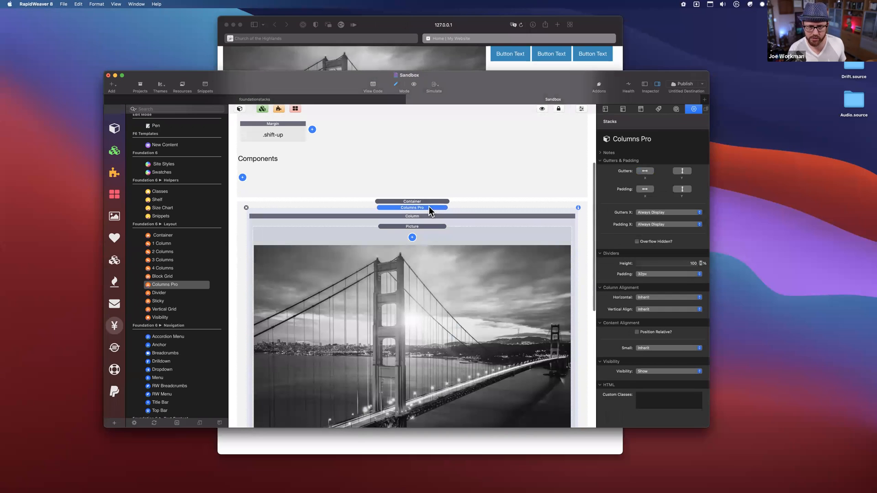
pyautogui.click(642, 315)
pyautogui.click(645, 328)
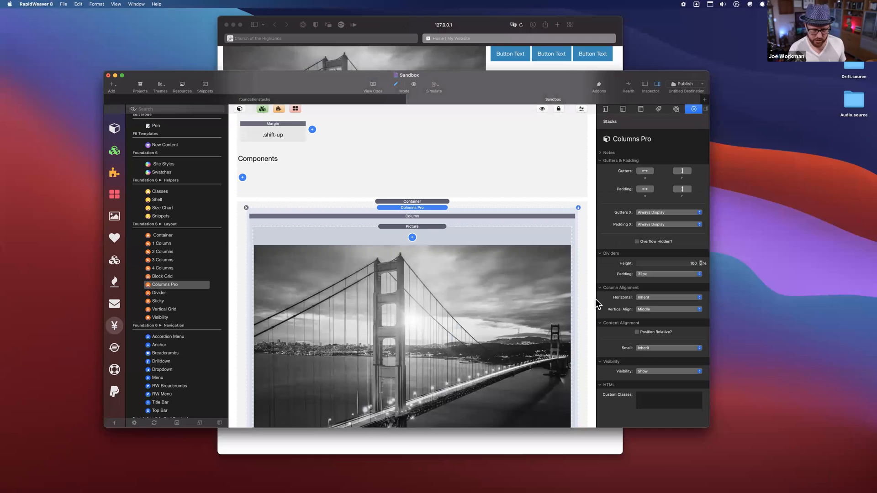
pyautogui.press('super+Tab')
pyautogui.press('super+r')
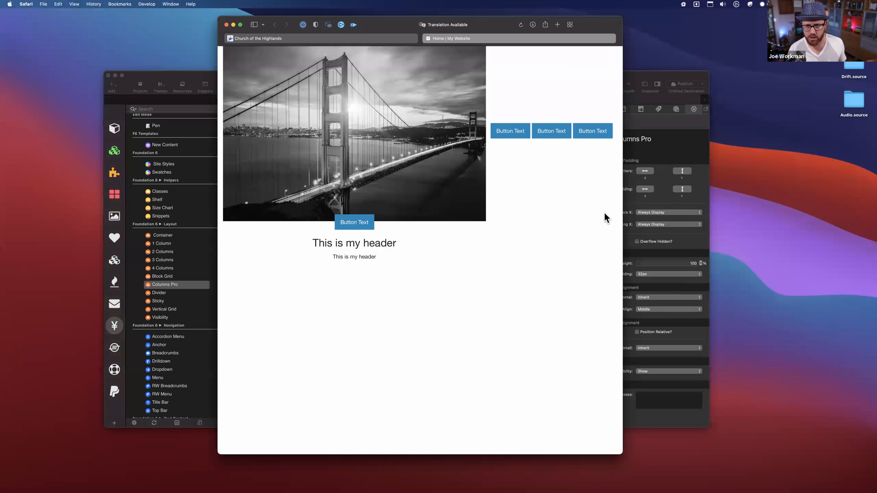
pyautogui.click(637, 73)
pyautogui.click(571, 57)
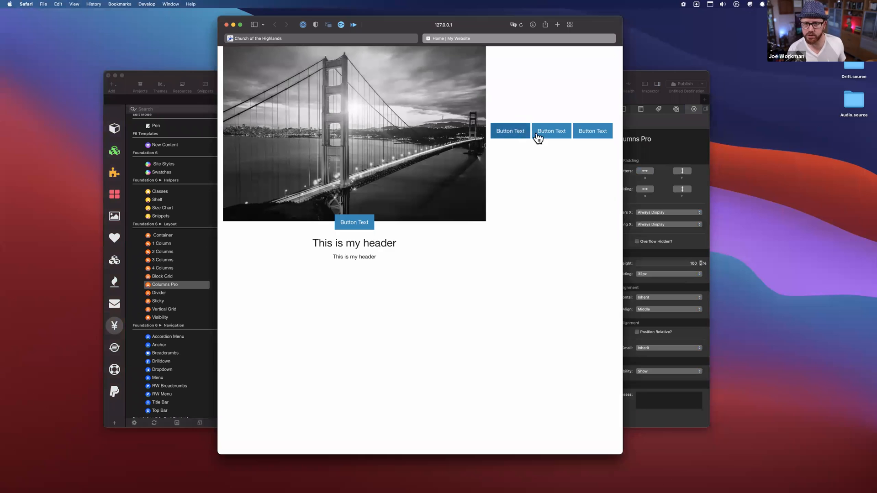
# - Return to RapidWeaver, set the Small alignment of the second column's three buttons to Center, and preview the page in Safari
pyautogui.click(637, 75)
pyautogui.scroll(-5, 437, 220)
pyautogui.click(424, 291)
pyautogui.keyDown('shift'); pyautogui.click(427, 320); pyautogui.keyUp('shift')
pyautogui.keyDown('shift'); pyautogui.click(434, 349); pyautogui.keyUp('shift')
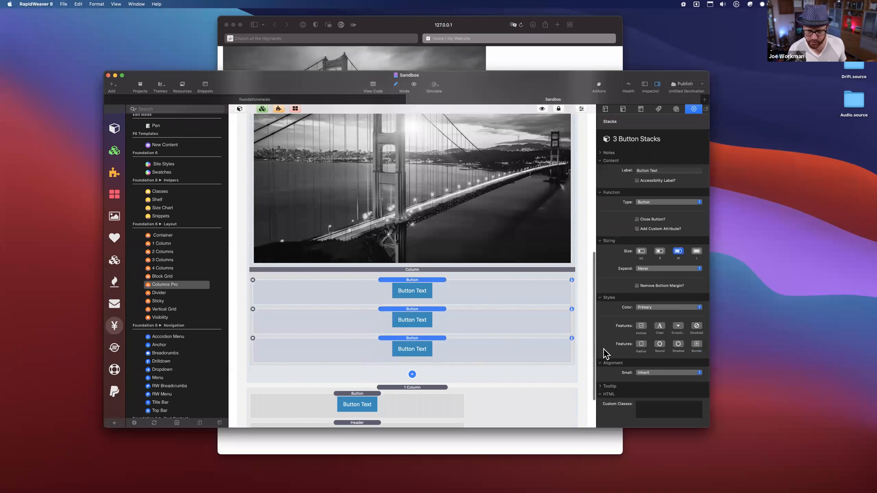
pyautogui.click(638, 372)
pyautogui.click(644, 387)
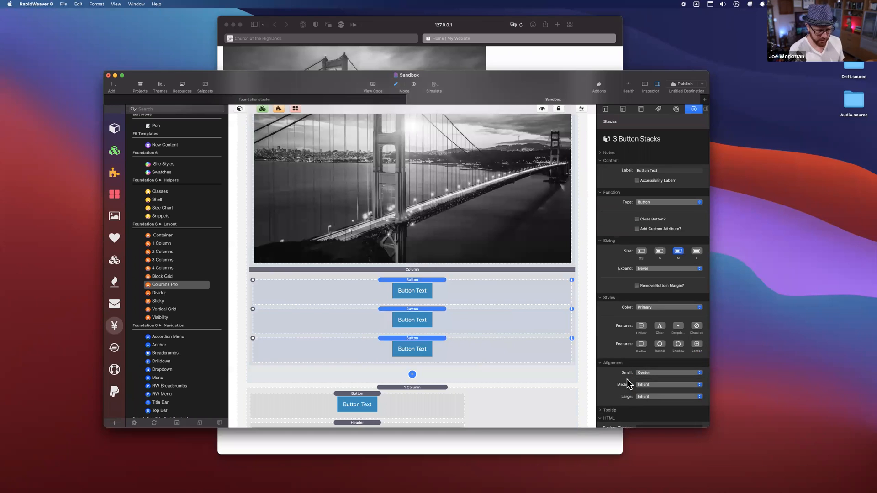
pyautogui.press('super+Tab')
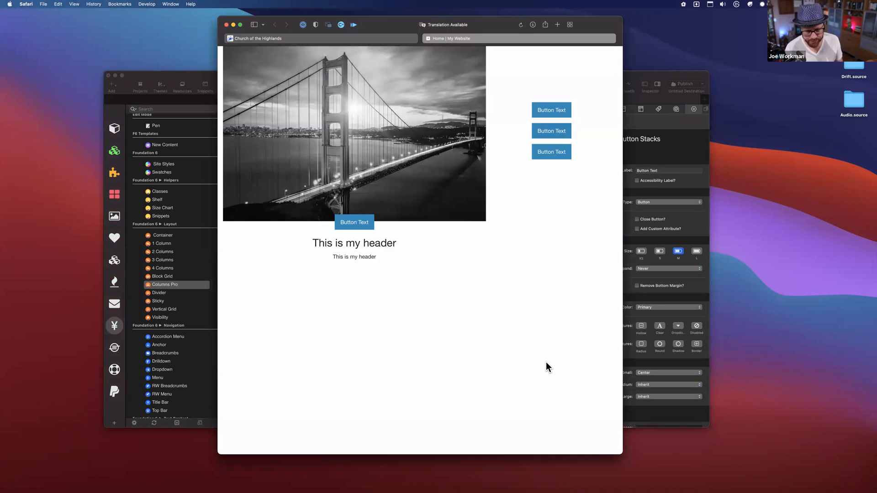
# - Back in RapidWeaver, reset the three buttons' Small alignment to Inherit
pyautogui.click(647, 75)
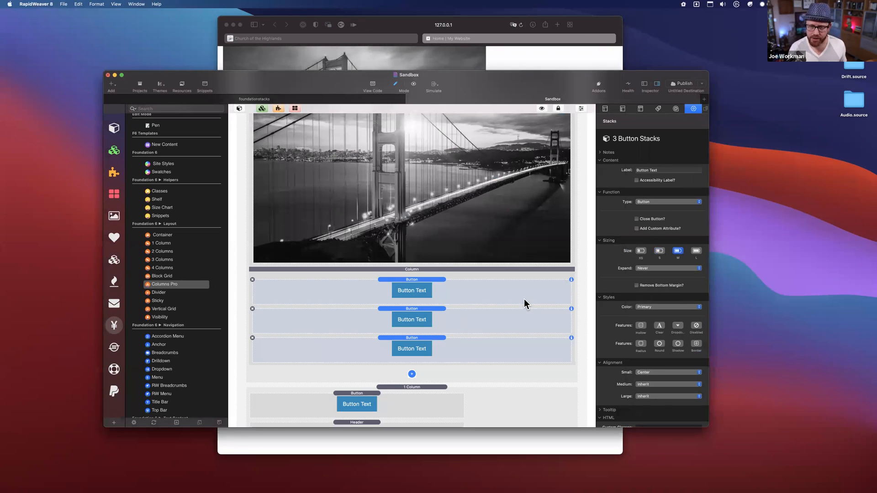
pyautogui.click(651, 372)
pyautogui.click(648, 361)
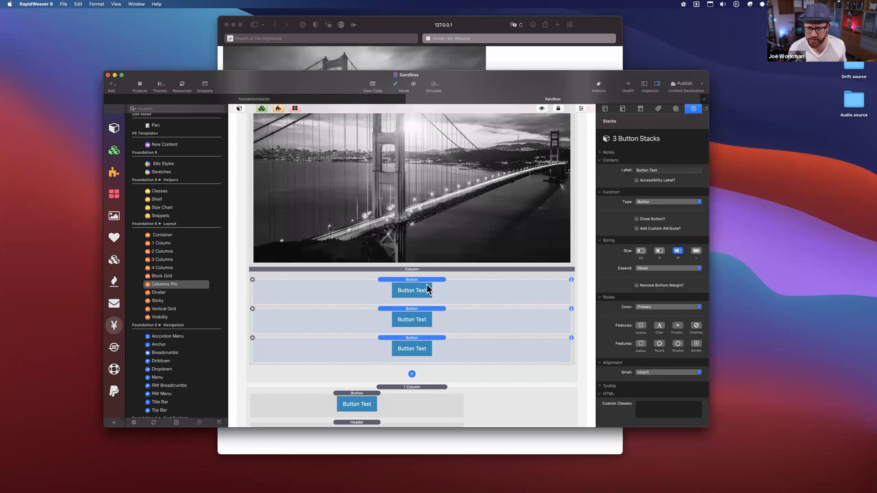
# - Reselect the three buttons beneath the bridge picture, apply Center as their Small alignment, and bring up the Safari preview
pyautogui.click(445, 374)
pyautogui.click(443, 341)
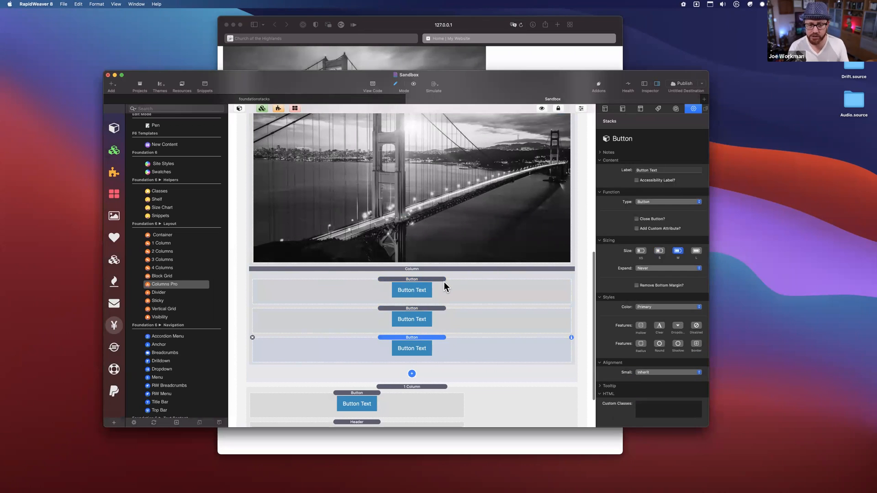
pyautogui.scroll(-2, 444, 281)
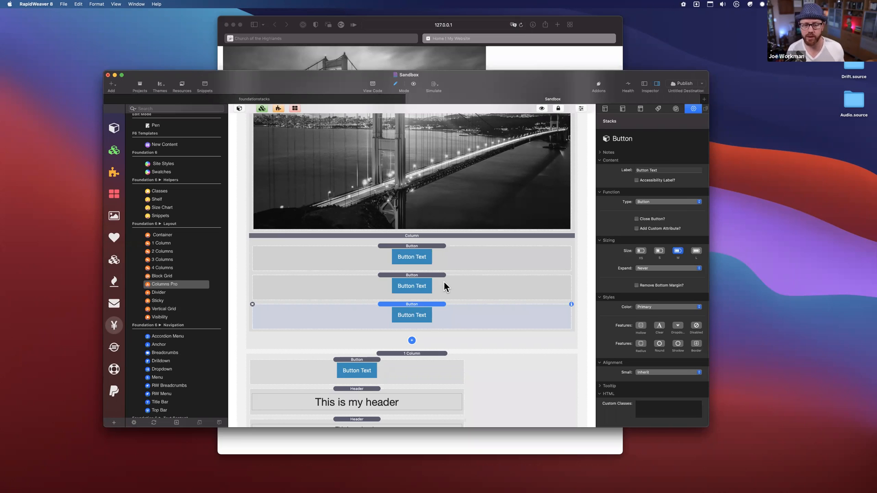
pyautogui.click(443, 282)
pyautogui.click(443, 308)
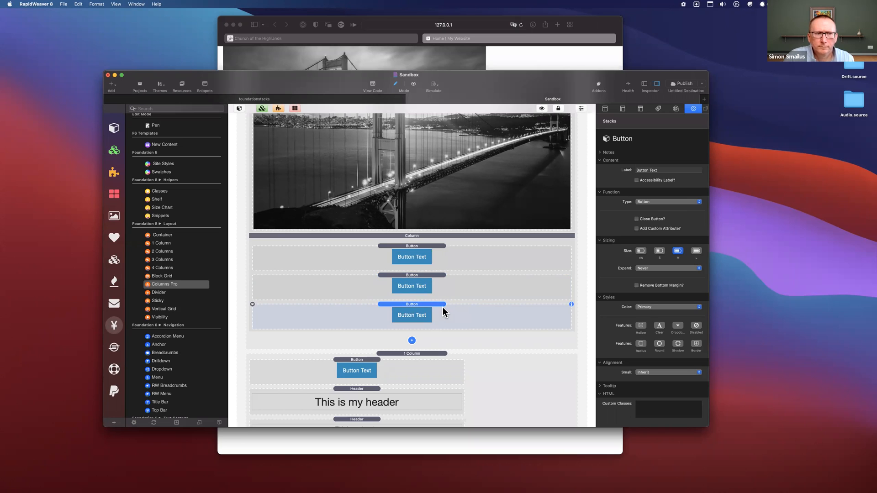
pyautogui.keyDown('shift'); pyautogui.click(442, 283); pyautogui.keyUp('shift')
pyautogui.keyDown('shift'); pyautogui.click(446, 256); pyautogui.keyUp('shift')
pyautogui.click(645, 375)
pyautogui.click(649, 388)
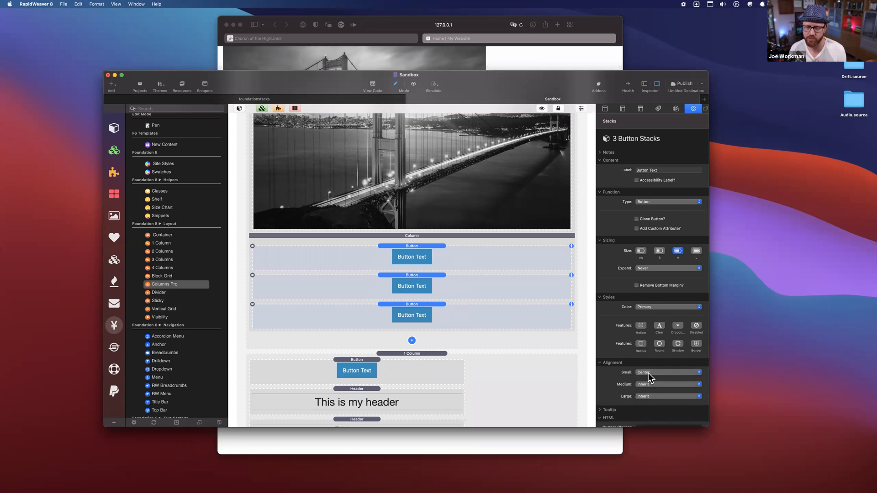
pyautogui.click(559, 55)
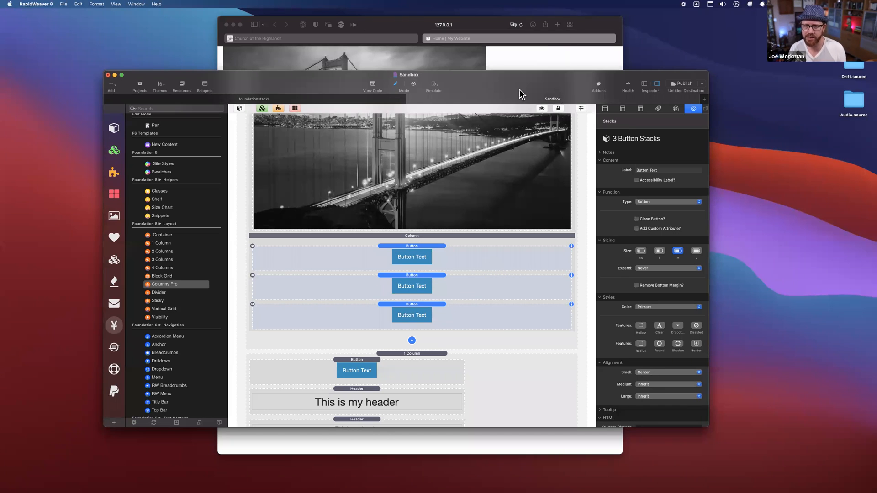
# - Switch the three buttons' Small alignment in RapidWeaver to Inherit and back to Center
pyautogui.click(650, 77)
pyautogui.click(643, 373)
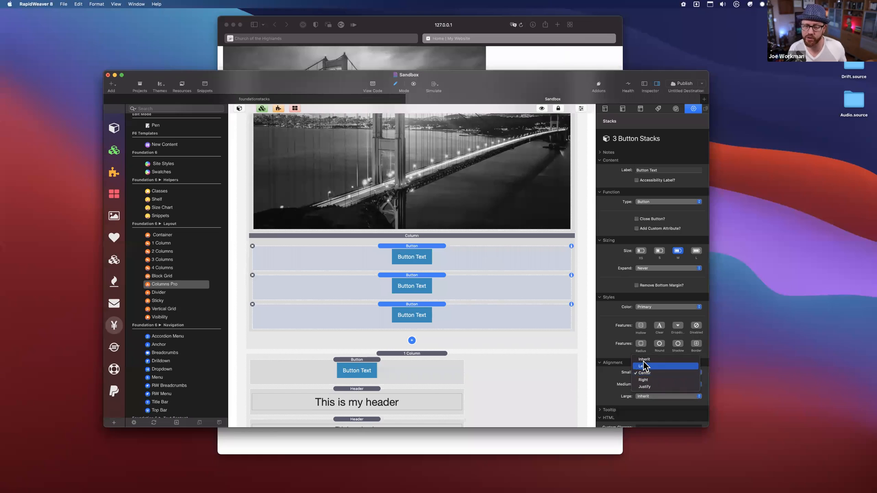
pyautogui.click(644, 359)
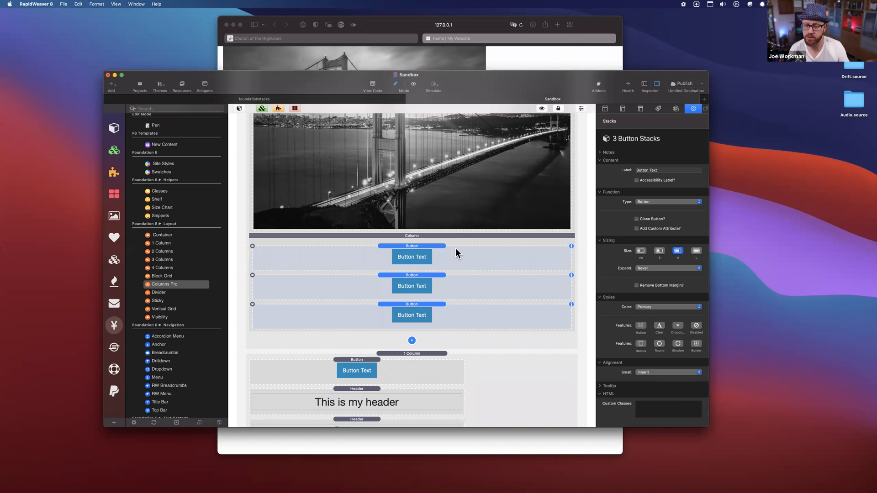
pyautogui.click(647, 373)
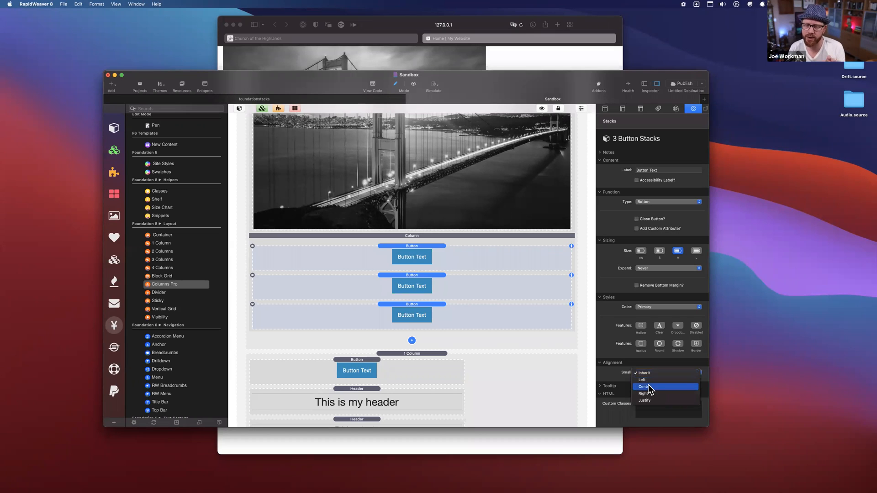
pyautogui.click(648, 386)
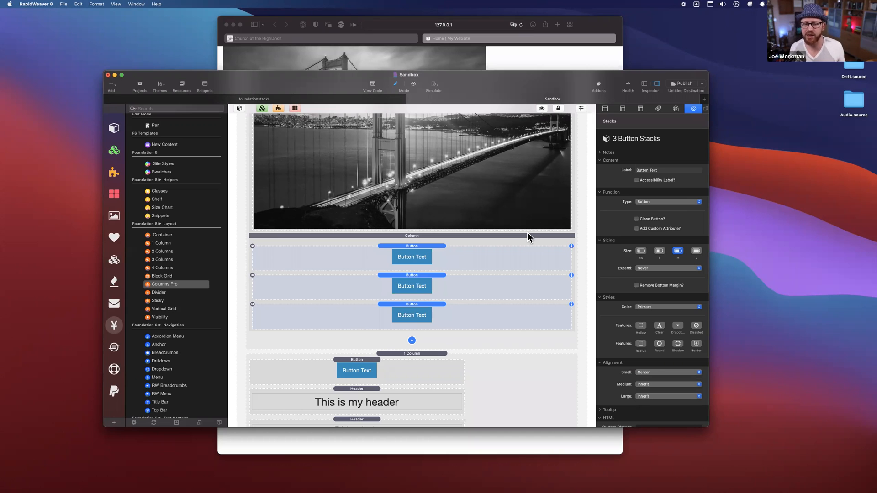
# - Return the three buttons' Small alignment to Inherit and give them the custom class display-block
pyautogui.click(649, 372)
pyautogui.click(649, 360)
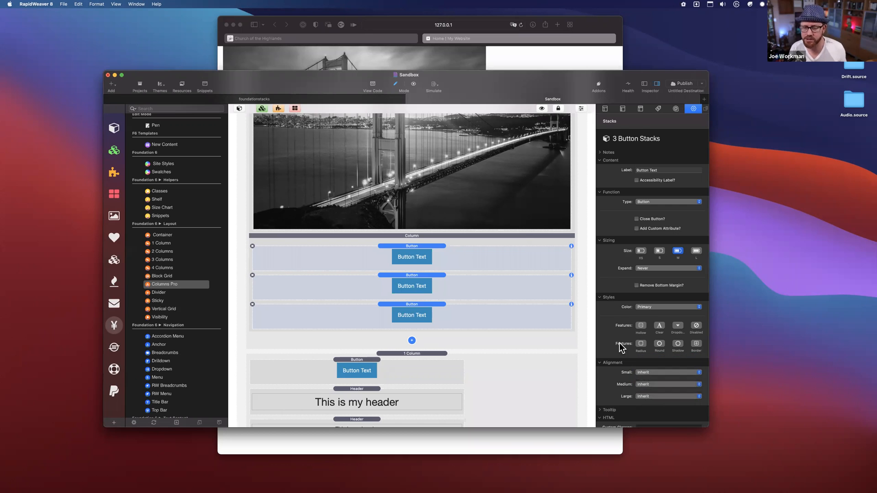
pyautogui.click(661, 410)
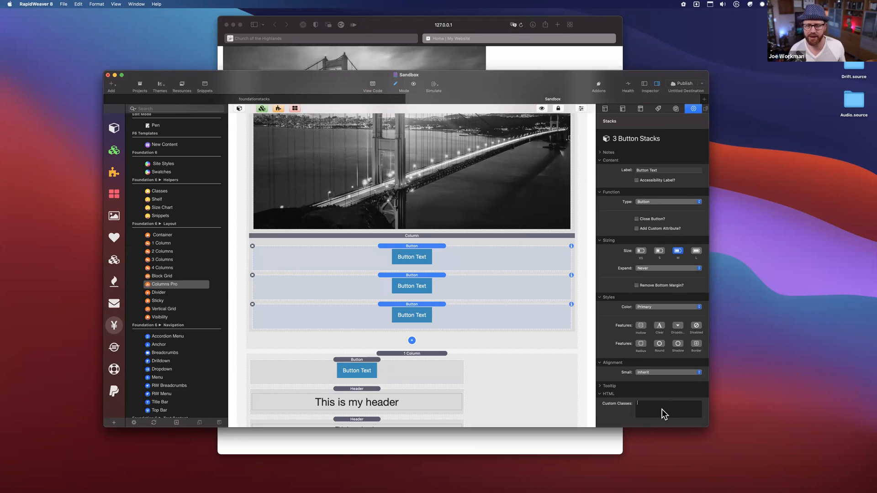
pyautogui.write('display-block')
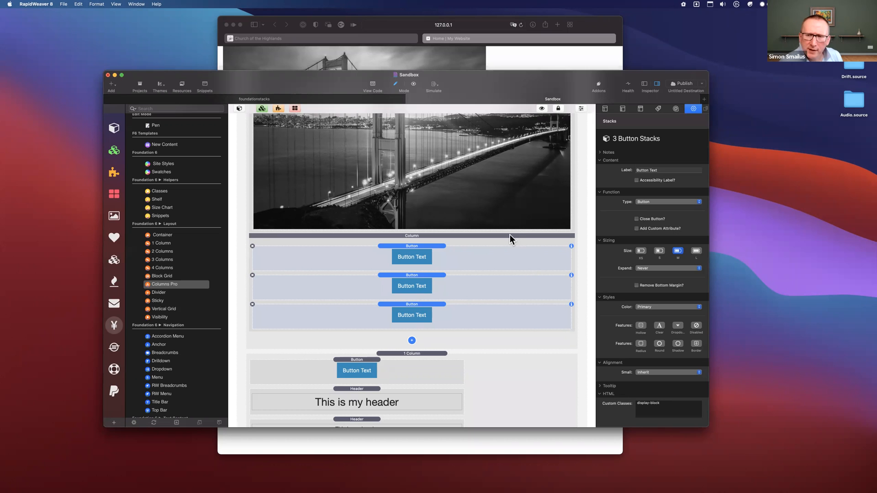
# - Place the Classes helper stack at the top of the page to browse its utility classes, and remove it
pyautogui.scroll(15, 457, 220)
pyautogui.click(151, 191)
pyautogui.moveTo(148, 194); pyautogui.dragTo(426, 135)
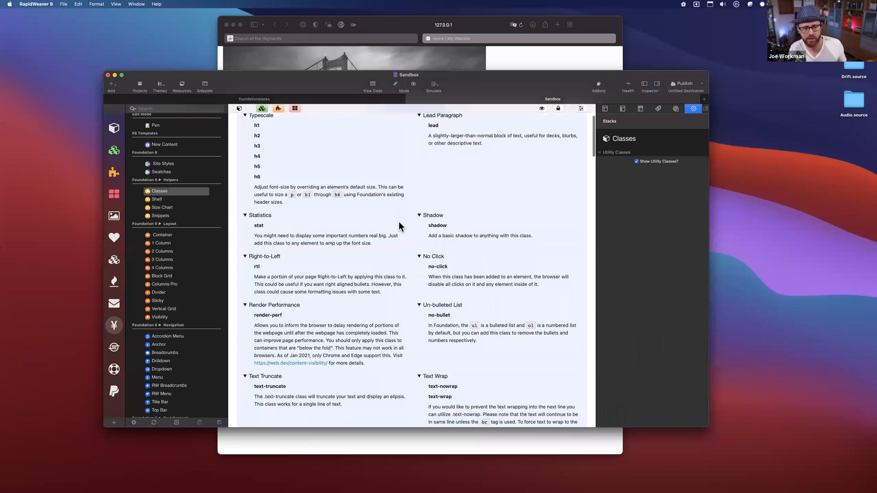
pyautogui.scroll(-20, 399, 221)
pyautogui.scroll(20, 399, 221)
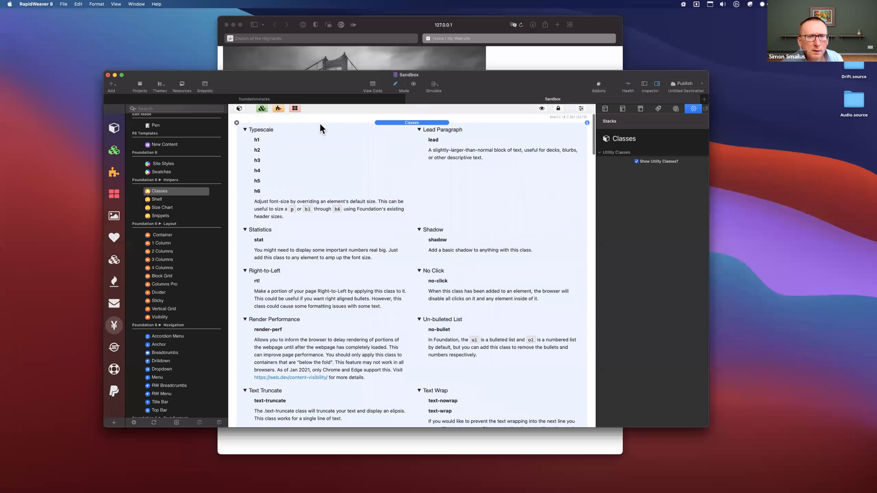
pyautogui.click(237, 122)
# - Preview the page in Safari to check how the display-block class affects the three buttons
pyautogui.scroll(-6, 437, 188)
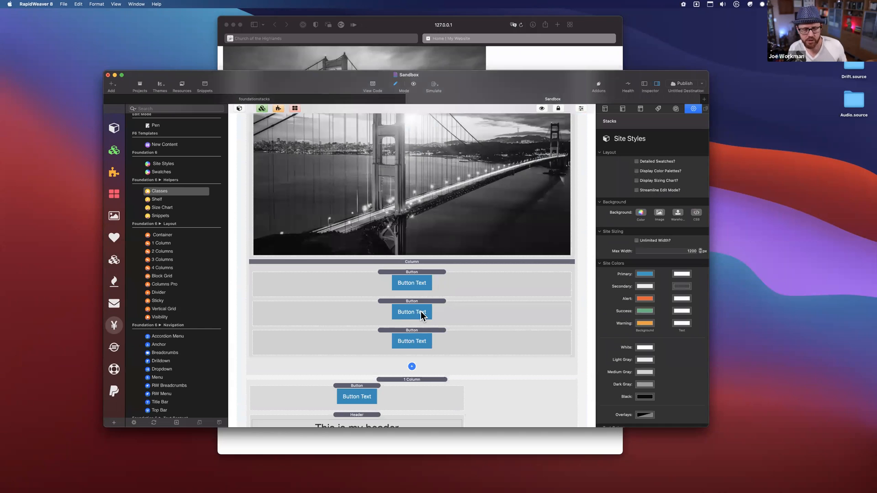
pyautogui.scroll(-2, 464, 224)
pyautogui.scroll(3, 466, 217)
pyautogui.scroll(-1, 466, 217)
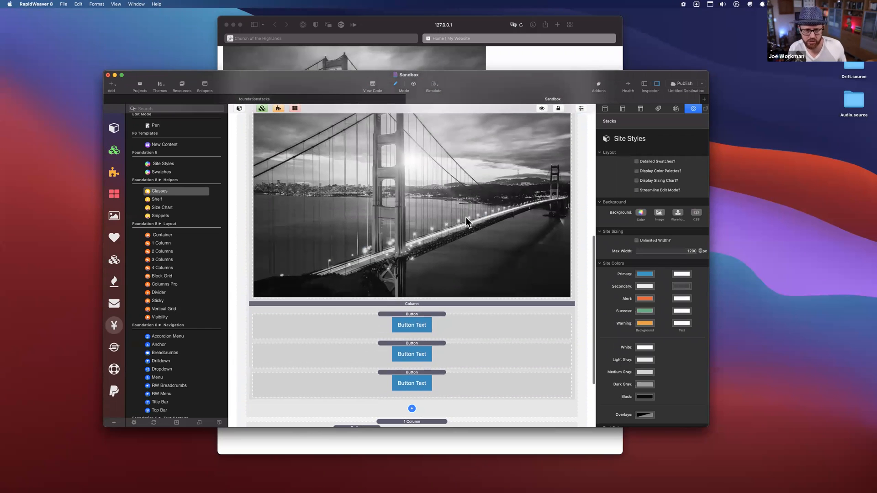
pyautogui.press('super+Tab')
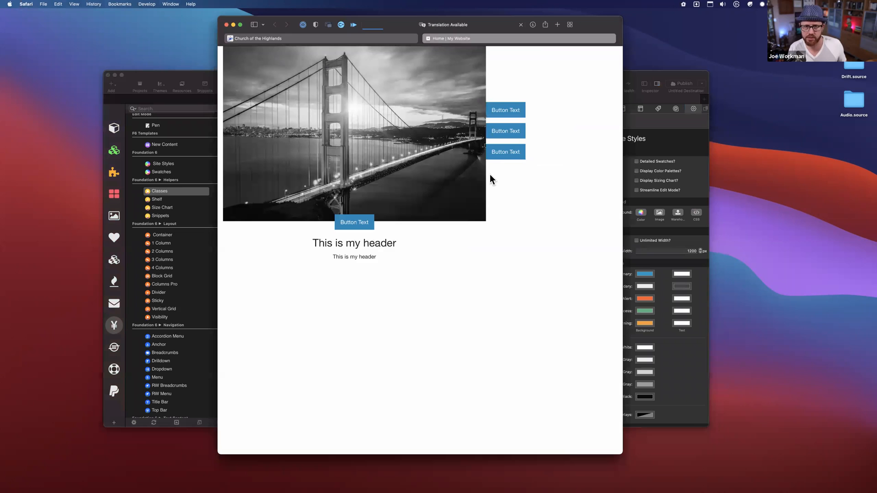
# - In RapidWeaver, clear the three buttons' custom class, set their Small alignment to Center, and refresh the Safari preview
pyautogui.click(639, 70)
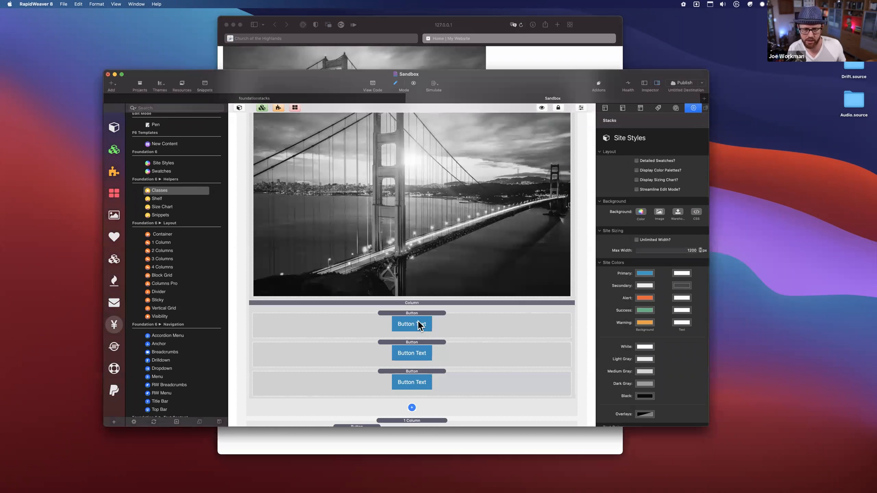
pyautogui.click(418, 324)
pyautogui.keyDown('shift'); pyautogui.click(438, 374); pyautogui.keyUp('shift')
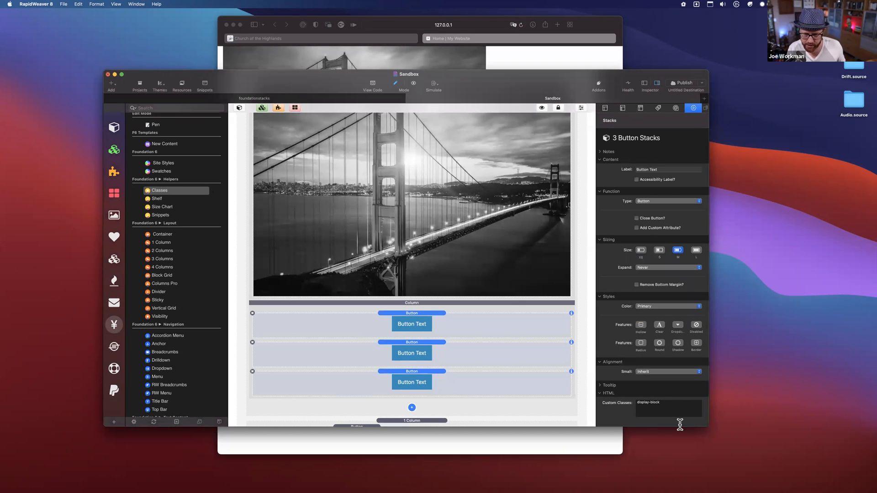
pyautogui.tripleClick(668, 406)
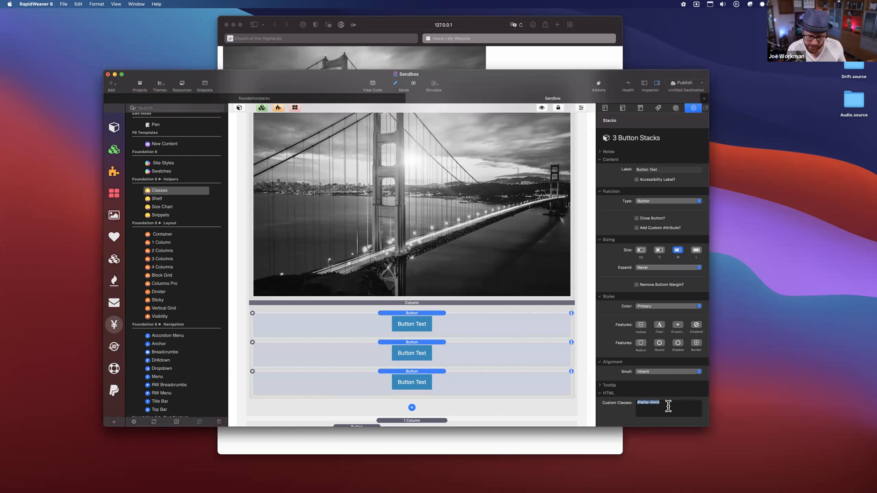
pyautogui.click(656, 372)
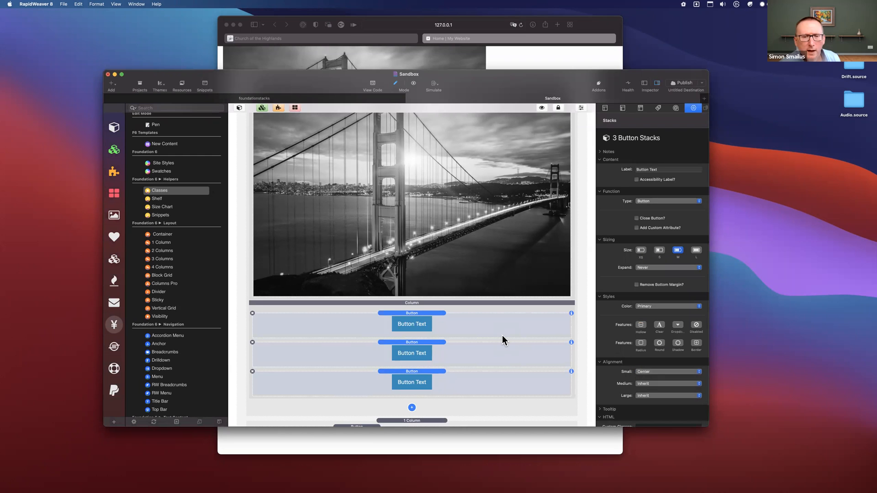
pyautogui.press('super+Tab')
pyautogui.press('super+r')
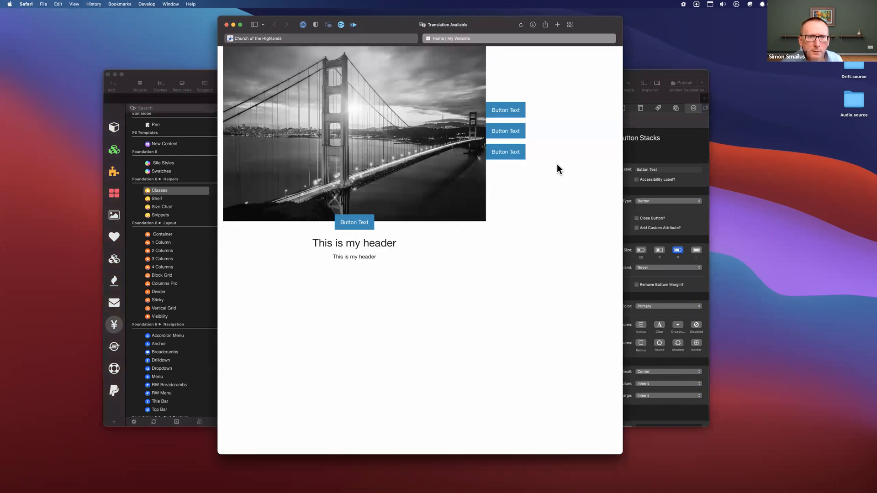
# - Inspect the alignment and custom class settings of each of the three buttons in RapidWeaver
pyautogui.click(647, 73)
pyautogui.scroll(-2, 640, 403)
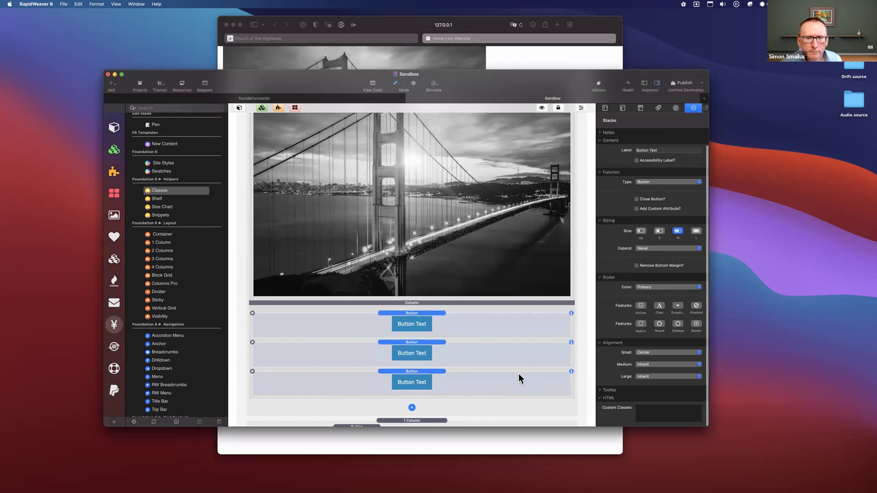
pyautogui.click(516, 393)
pyautogui.click(517, 388)
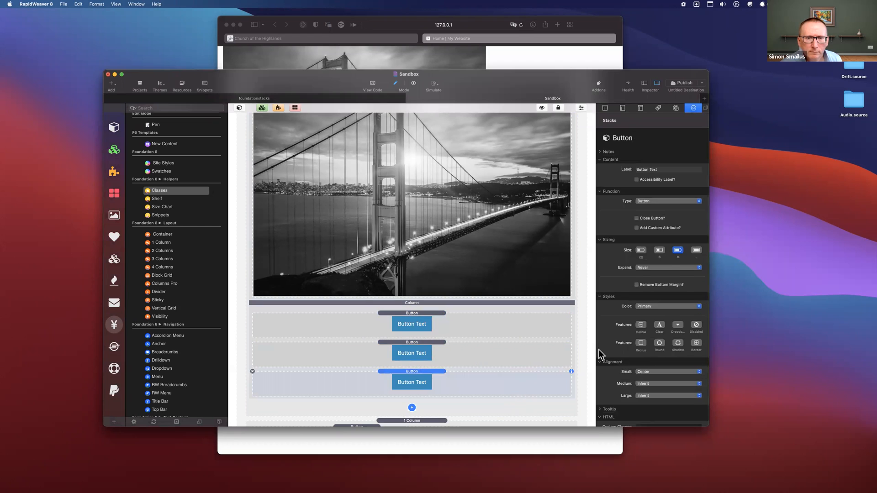
pyautogui.click(475, 343)
pyautogui.click(472, 324)
pyautogui.click(472, 353)
pyautogui.click(470, 380)
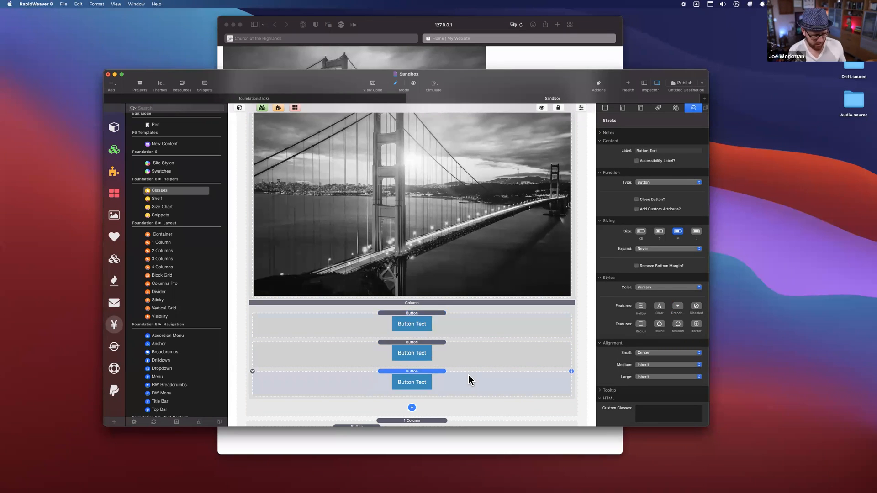
# - Refresh the Safari preview to check the three buttons' alignment, and return to RapidWeaver
pyautogui.press('super+Tab')
pyautogui.press('super+r')
pyautogui.click(624, 90)
# - Set the Small alignment of all three buttons beside the picture to Inherit and refresh the Safari preview
pyautogui.click(454, 315)
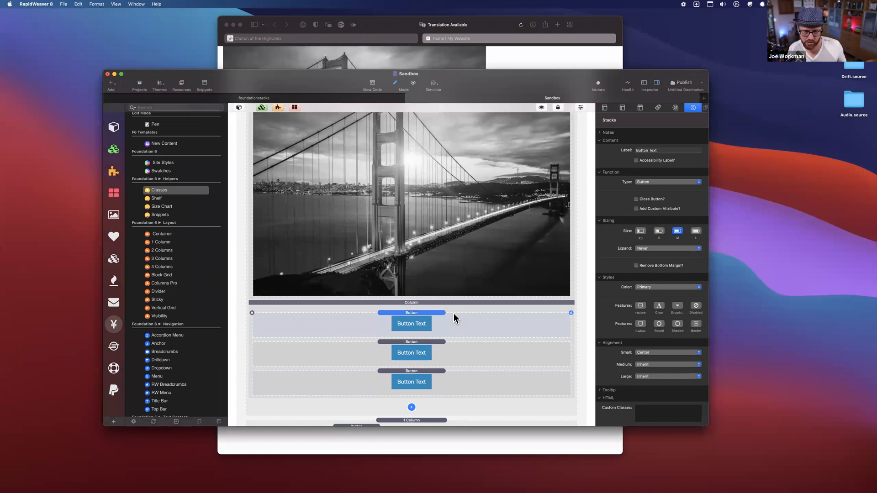
pyautogui.keyDown('shift'); pyautogui.click(472, 354); pyautogui.keyUp('shift')
pyautogui.keyDown('shift'); pyautogui.click(475, 382); pyautogui.keyUp('shift')
pyautogui.click(654, 352)
pyautogui.click(646, 356)
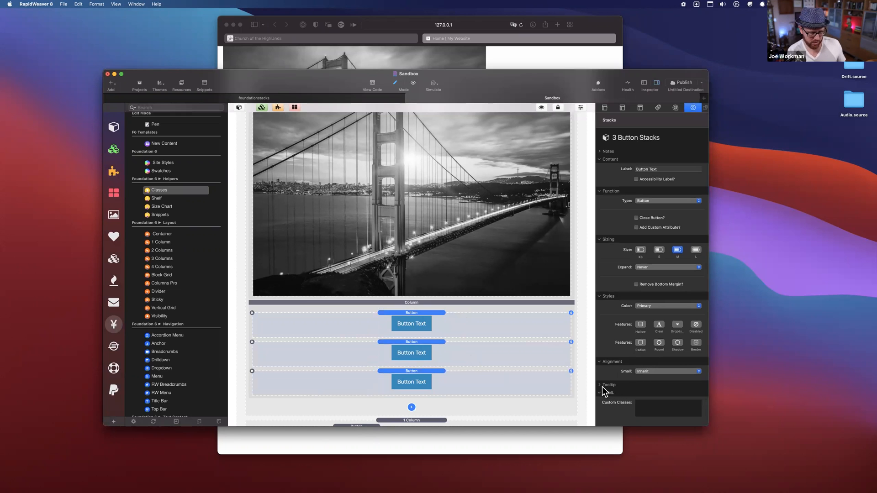
pyautogui.press('super+Tab')
pyautogui.press('super+r')
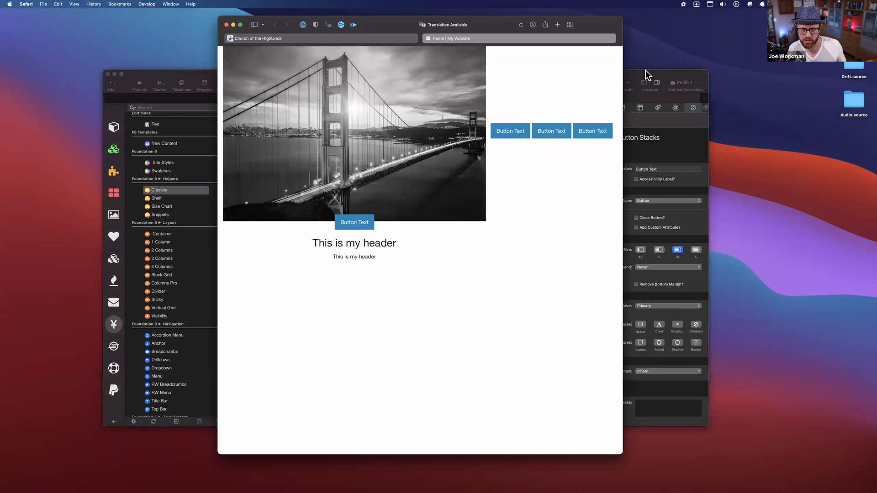
# - In RapidWeaver, set the three buttons' Small alignment to Center and refresh the Safari preview
pyautogui.click(645, 70)
pyautogui.click(641, 372)
pyautogui.click(642, 387)
pyautogui.press('super+Tab')
pyautogui.press('super+r')
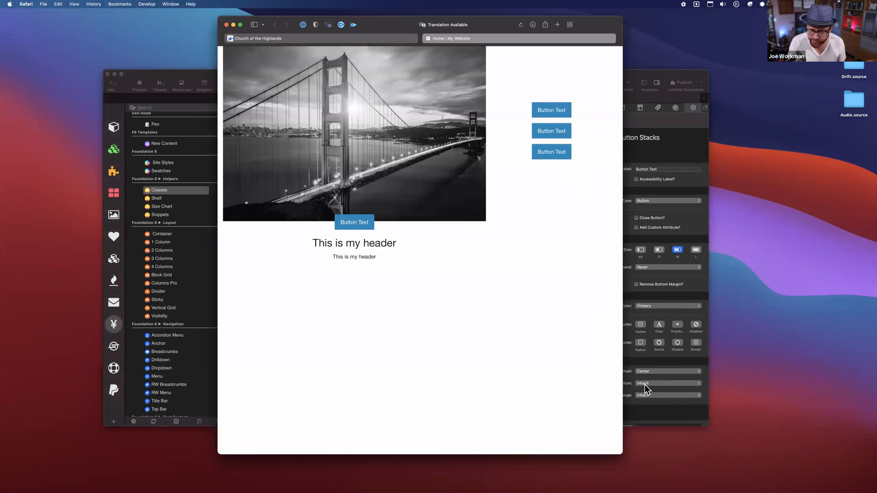
# - Open the settings of the column holding the buttons, and look at the layout in the Safari preview
pyautogui.click(655, 407)
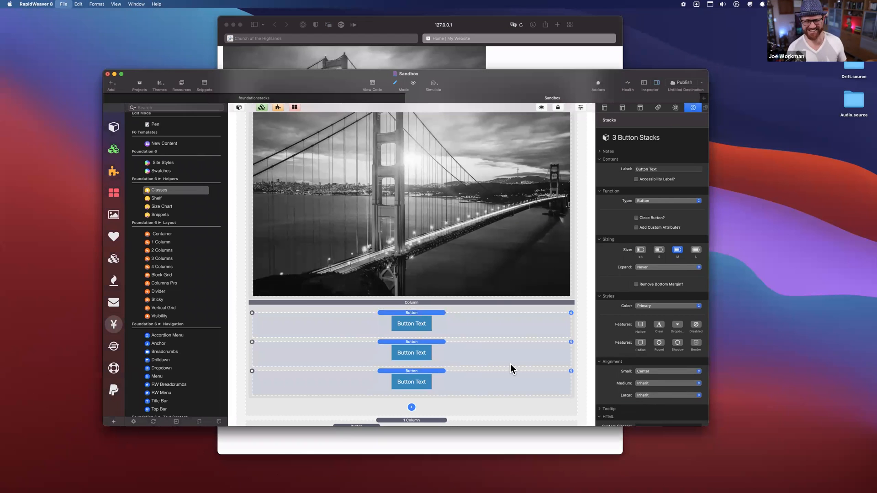
pyautogui.click(496, 301)
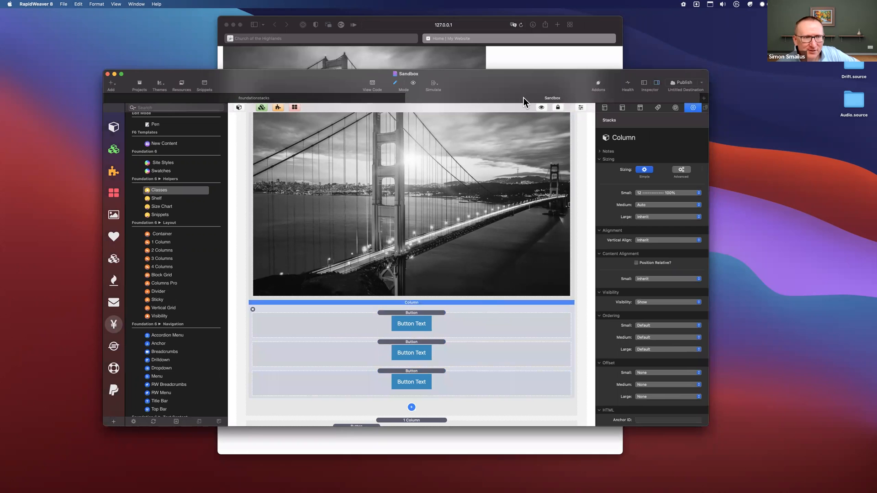
pyautogui.click(600, 18)
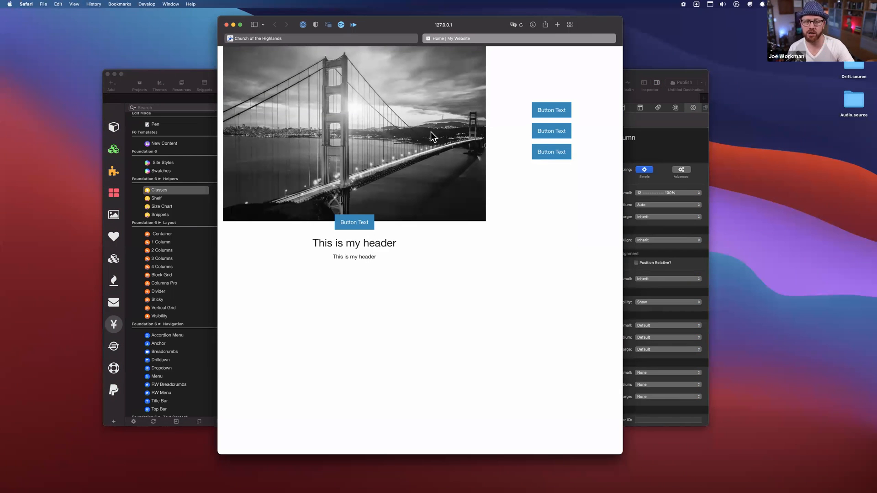
pyautogui.click(624, 72)
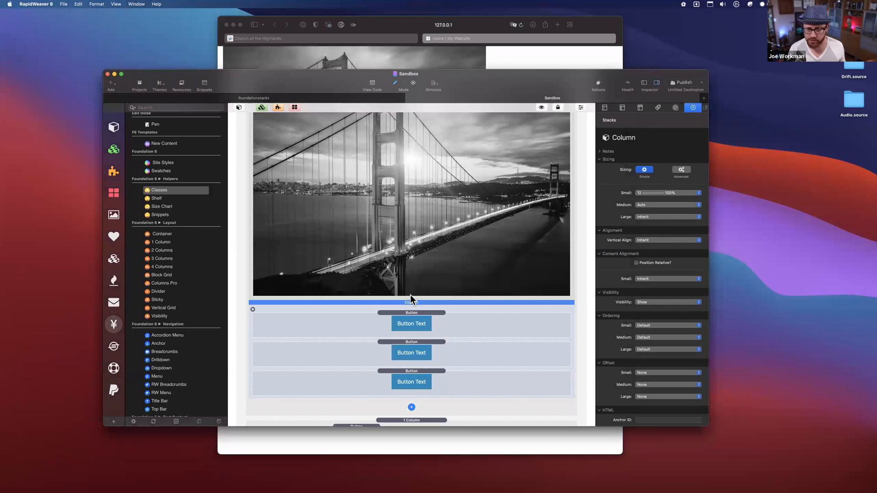
# - Set the Small ordering of the picture's column to 2
pyautogui.scroll(8, 409, 301)
pyautogui.scroll(-5, 409, 302)
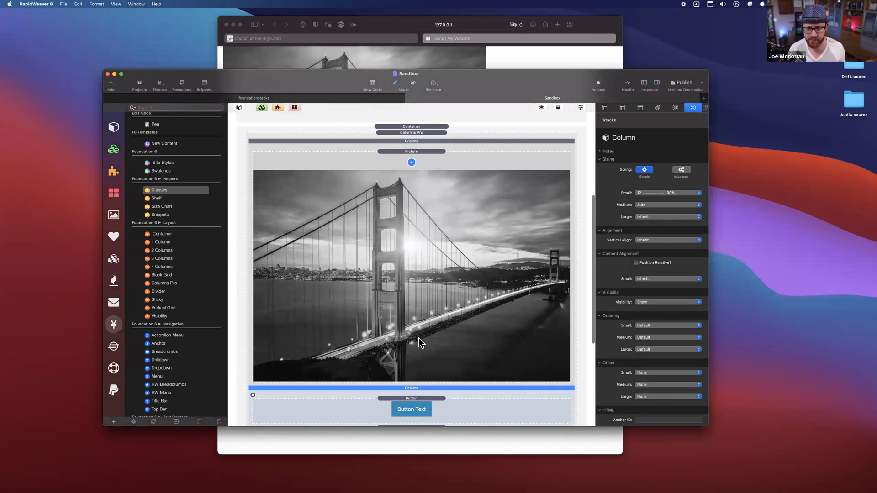
pyautogui.click(438, 142)
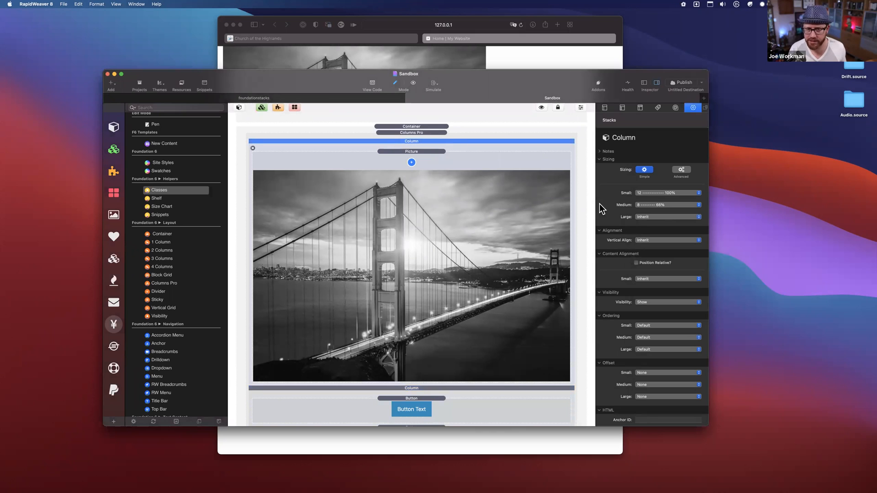
pyautogui.scroll(-3, 615, 352)
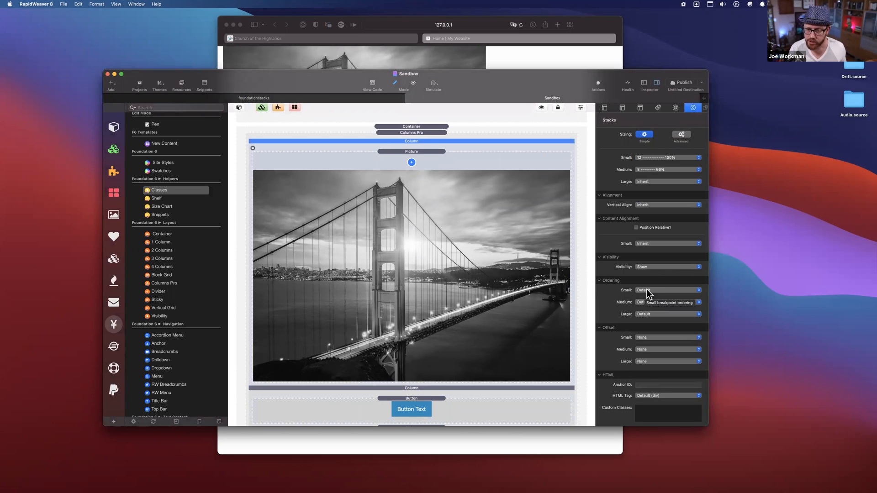
pyautogui.click(648, 291)
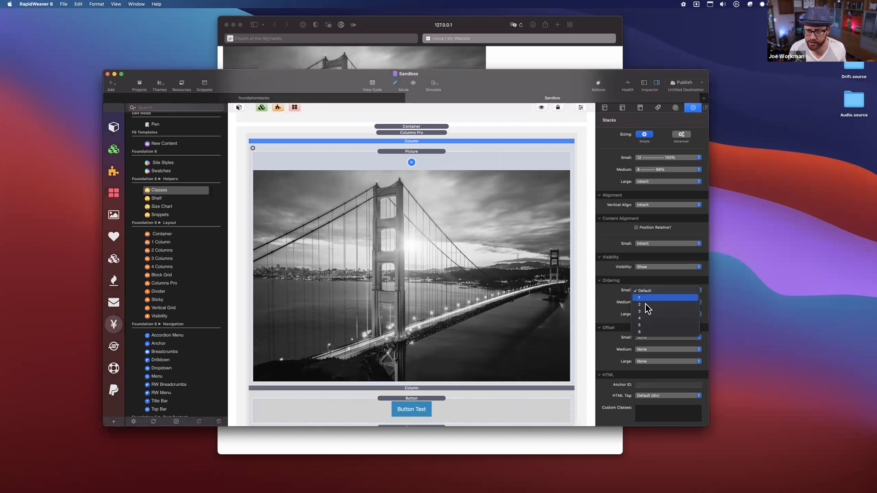
pyautogui.click(645, 305)
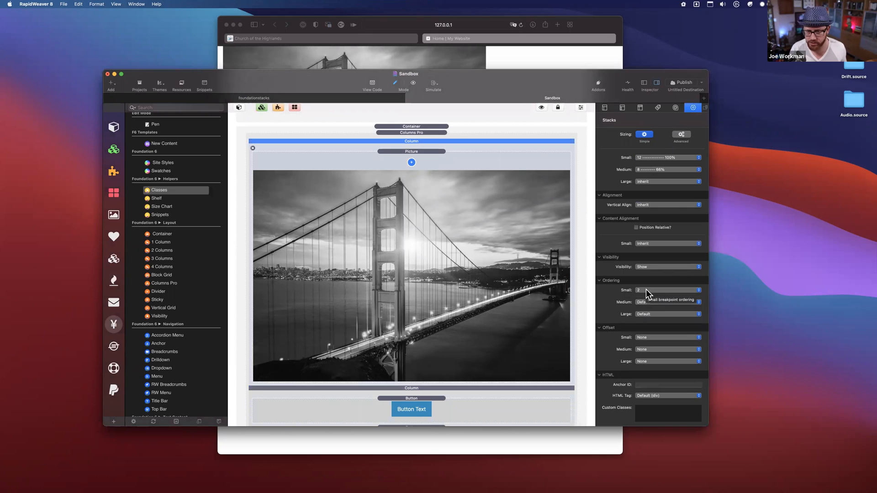
# - Set the Small ordering of the buttons' column to 1 and check the column order in the Safari preview
pyautogui.click(442, 389)
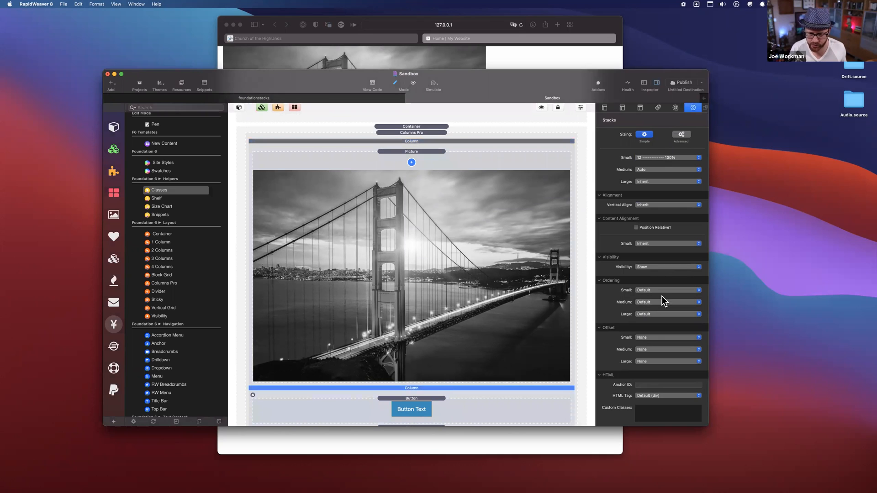
pyautogui.click(652, 291)
pyautogui.click(651, 297)
pyautogui.press('super+Tab')
pyautogui.press('super+r')
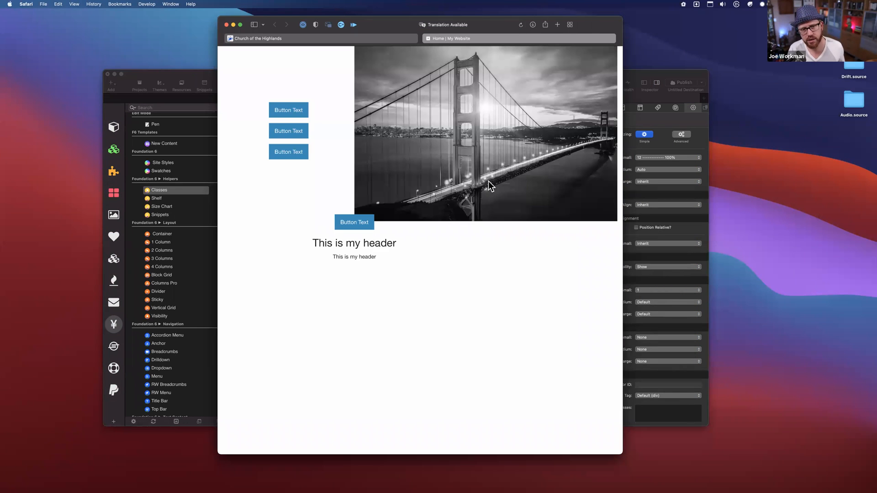
pyautogui.moveTo(622, 157); pyautogui.dragTo(618, 178)
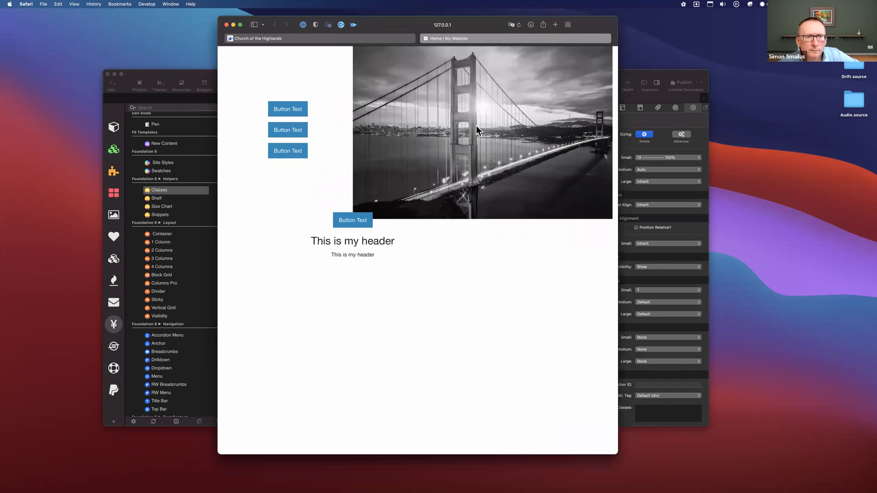
# - In RapidWeaver, set the Medium ordering to 2 for the buttons' column and 1 for the picture's column
pyautogui.click(631, 70)
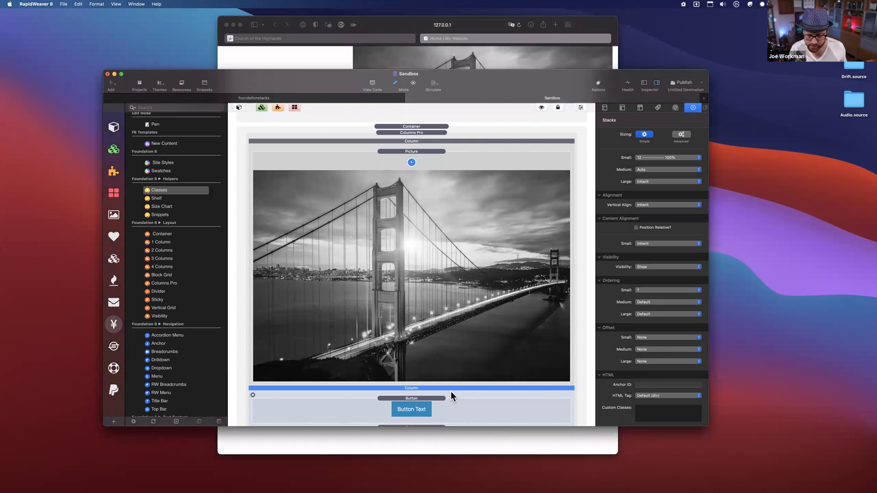
pyautogui.click(647, 302)
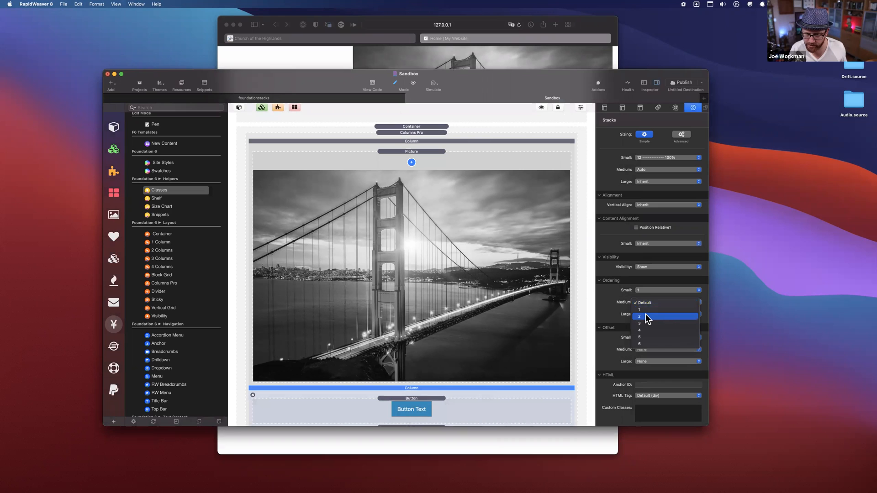
pyautogui.click(646, 316)
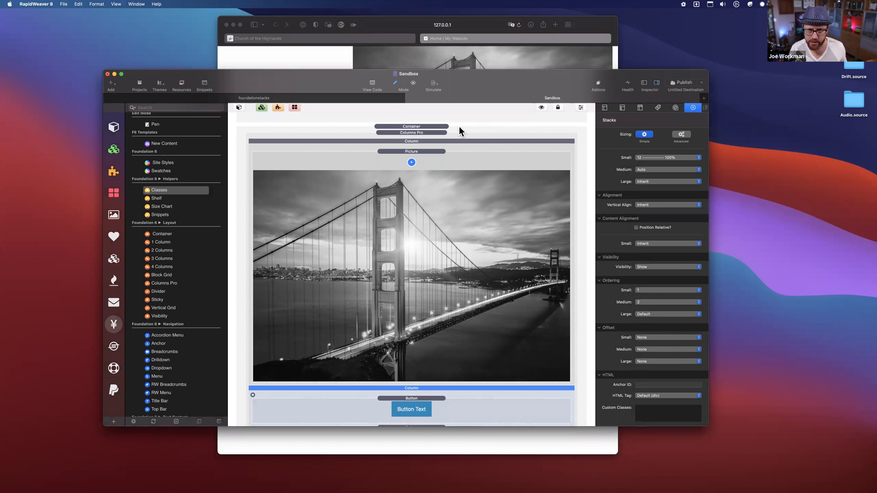
pyautogui.click(440, 141)
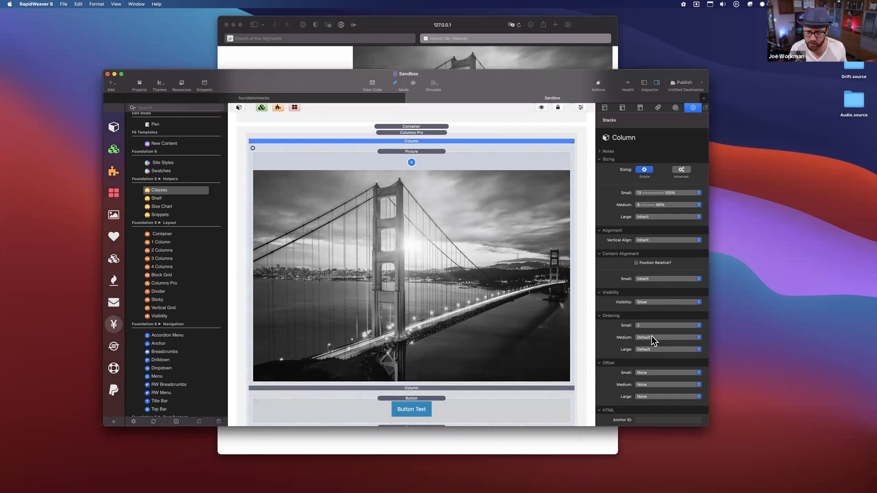
pyautogui.click(654, 338)
pyautogui.click(651, 345)
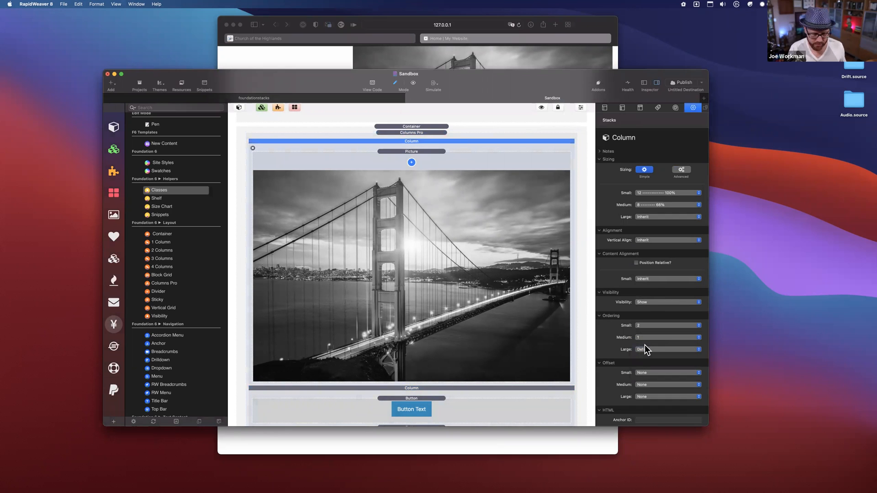
# - Refresh the Safari preview and narrow its window to phone width to check the column order at the small breakpoint
pyautogui.press('super+Tab')
pyautogui.press('super+r')
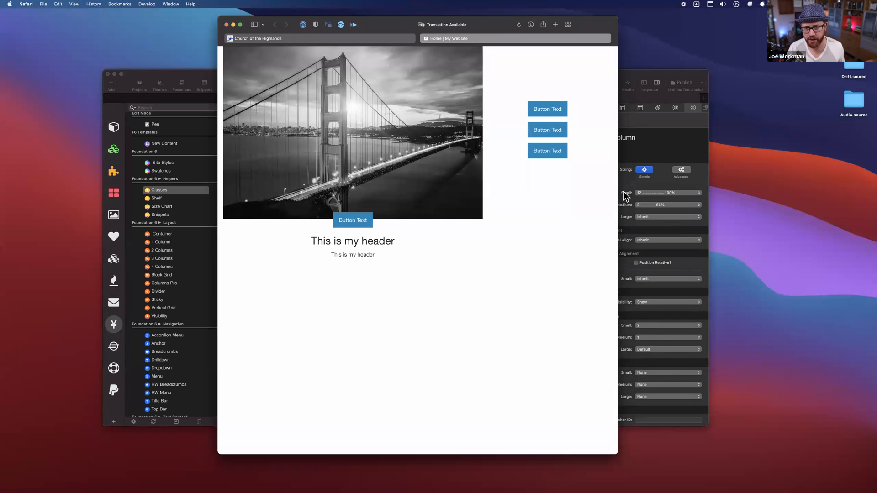
pyautogui.moveTo(618, 187); pyautogui.dragTo(414, 199)
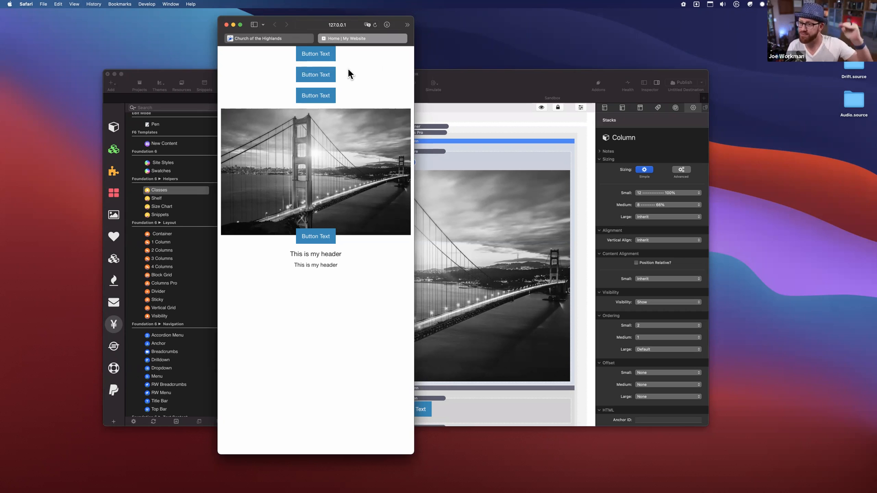
# - Compare the column structure in RapidWeaver with the narrow Safari preview
pyautogui.click(502, 76)
pyautogui.scroll(-5, 480, 258)
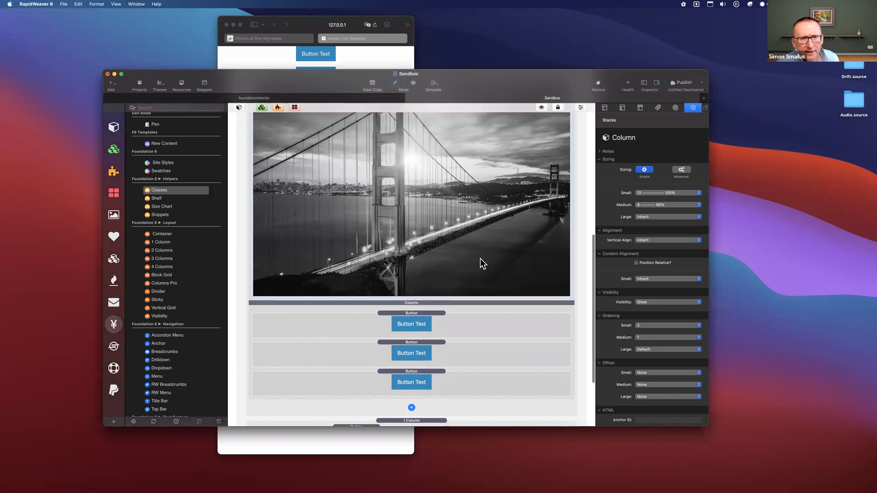
pyautogui.scroll(5, 436, 304)
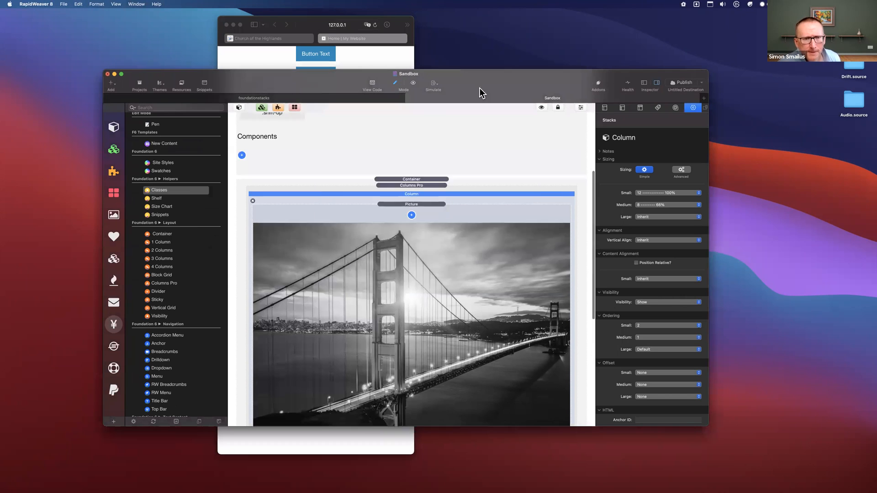
pyautogui.click(391, 55)
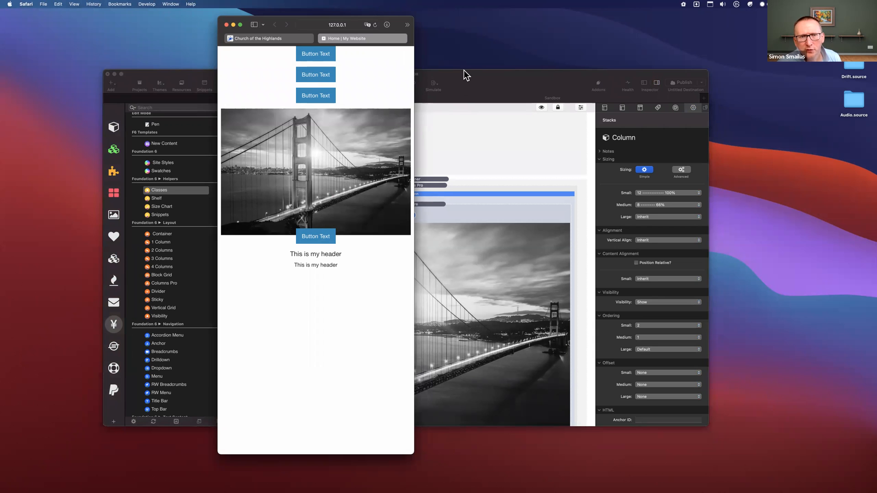
pyautogui.click(462, 85)
pyautogui.click(402, 56)
pyautogui.click(483, 78)
# - Add a Caption stack below the picture, move the picture inside it, and check it in Safari
pyautogui.scroll(-3, 395, 254)
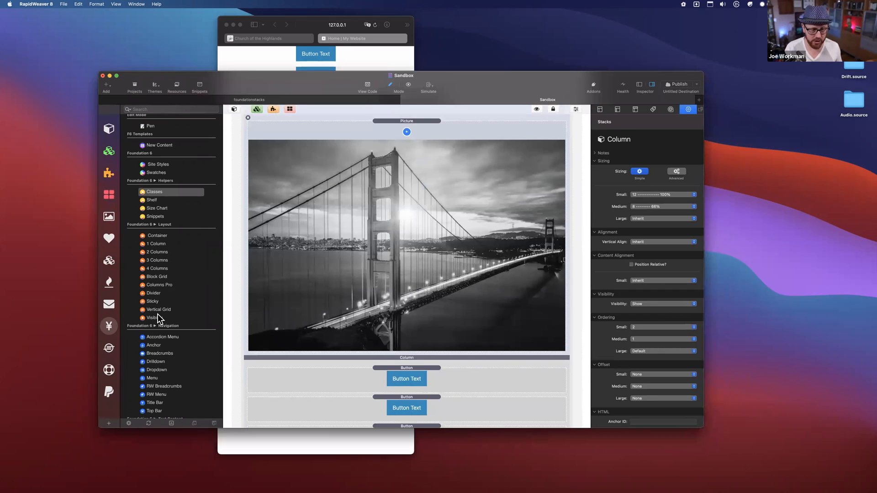
pyautogui.scroll(-10, 158, 317)
pyautogui.scroll(-5, 158, 317)
pyautogui.moveTo(157, 227); pyautogui.dragTo(414, 336)
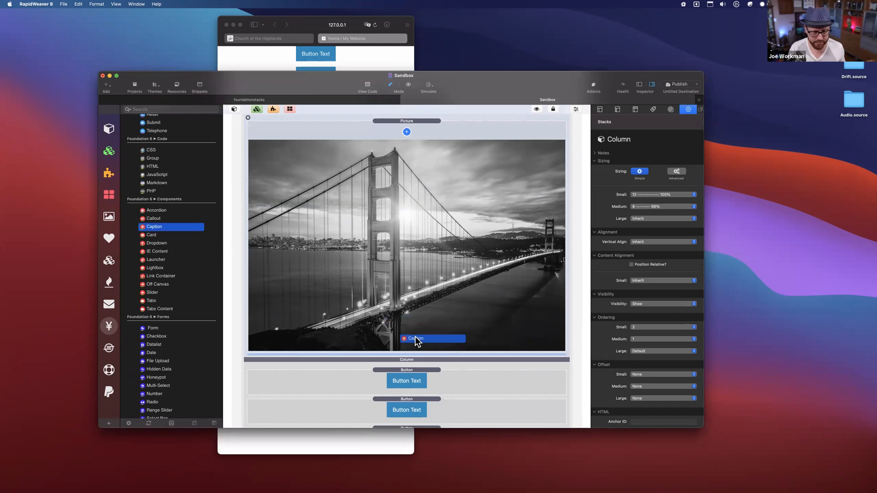
pyautogui.click(428, 298)
pyautogui.moveTo(391, 122); pyautogui.dragTo(398, 371)
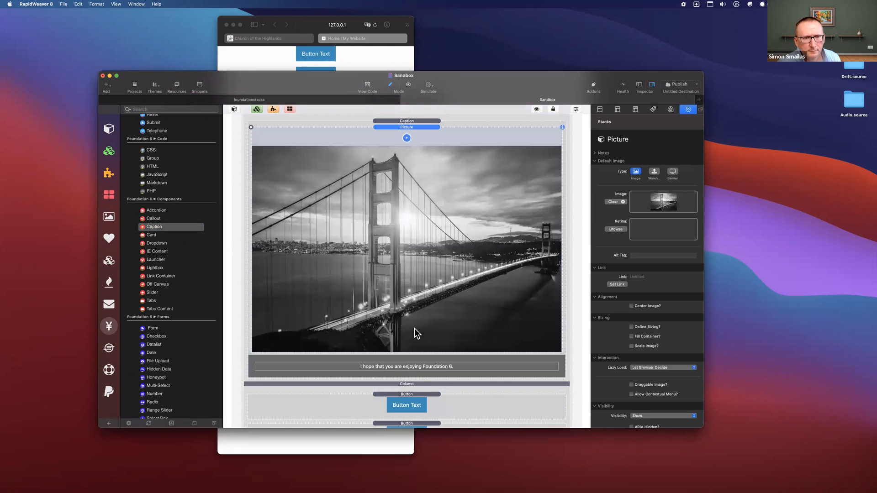
pyautogui.press('super+Tab')
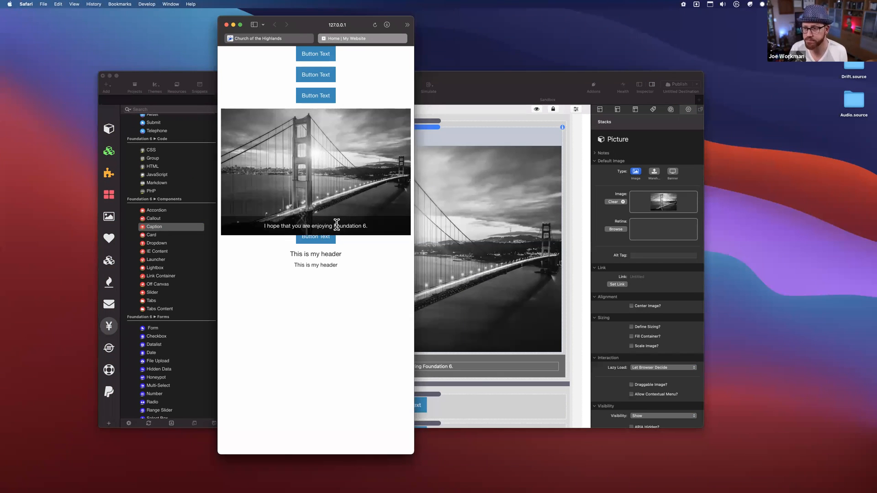
# - In RapidWeaver, move the picture out of the Caption stack and delete the Caption
pyautogui.click(481, 357)
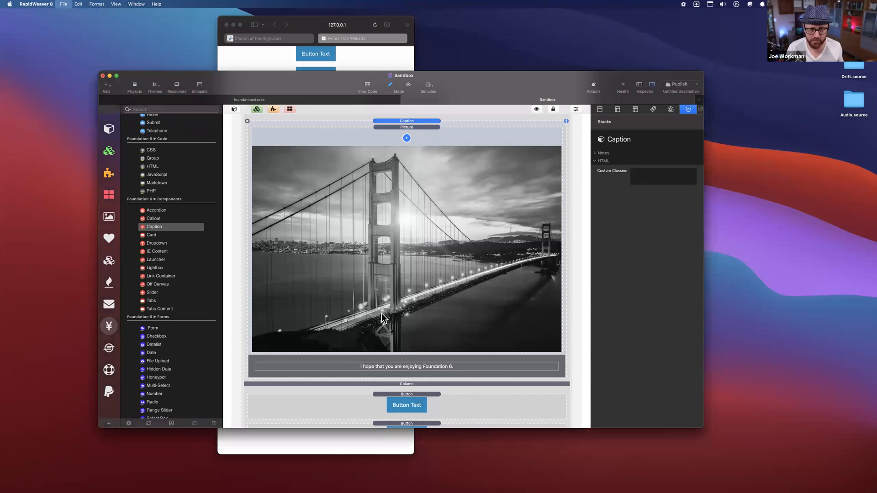
pyautogui.click(394, 127)
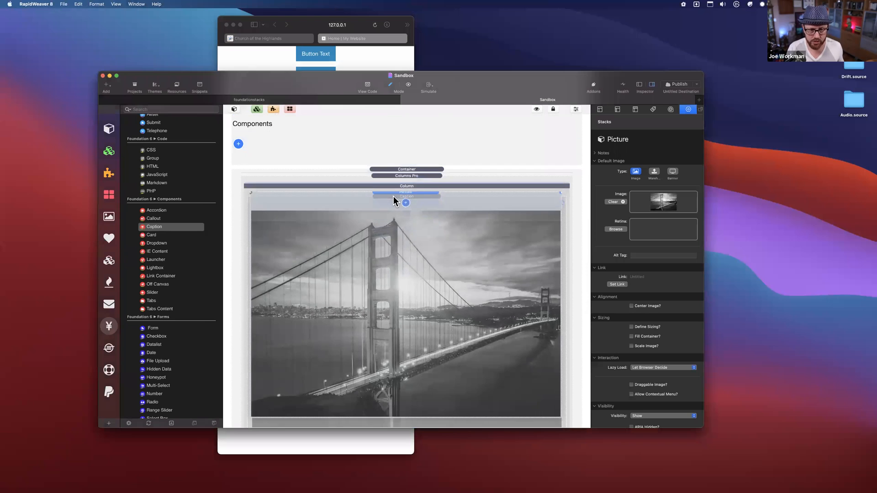
pyautogui.scroll(-5, 402, 270)
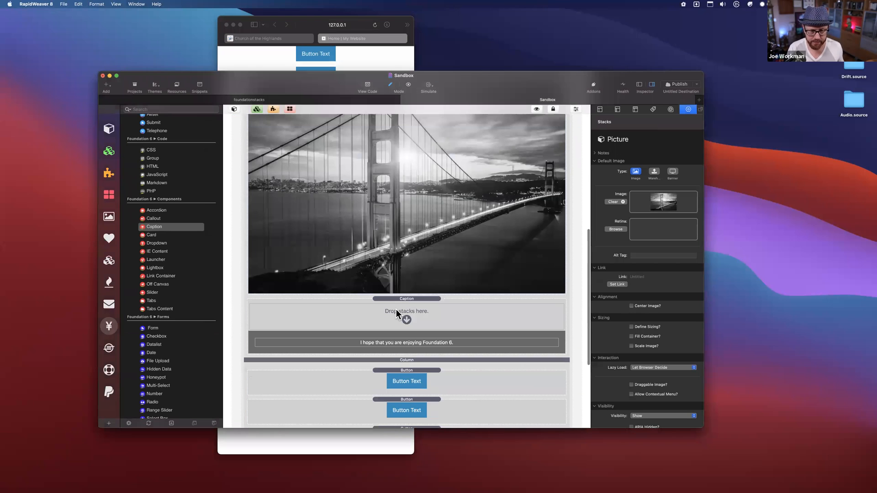
pyautogui.click(396, 311)
pyautogui.press('Delete')
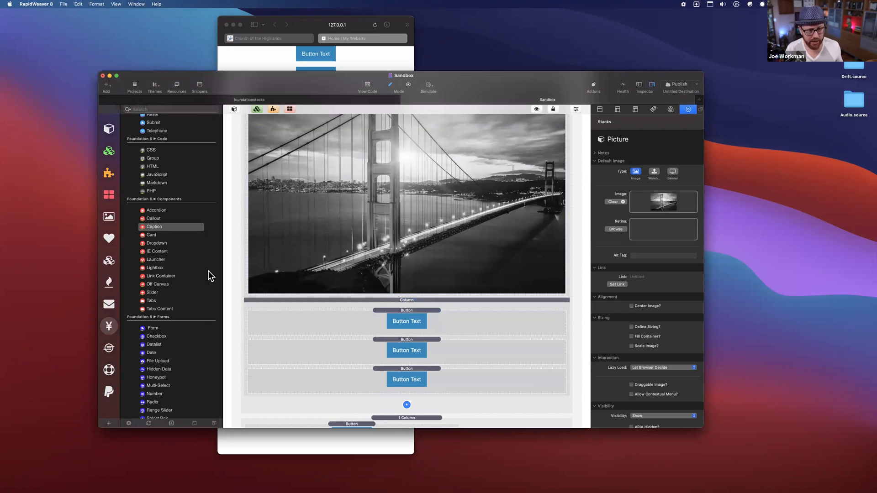
# - Add a Header stack directly below the bridge picture, inside the same column
pyautogui.scroll(-2, 155, 300)
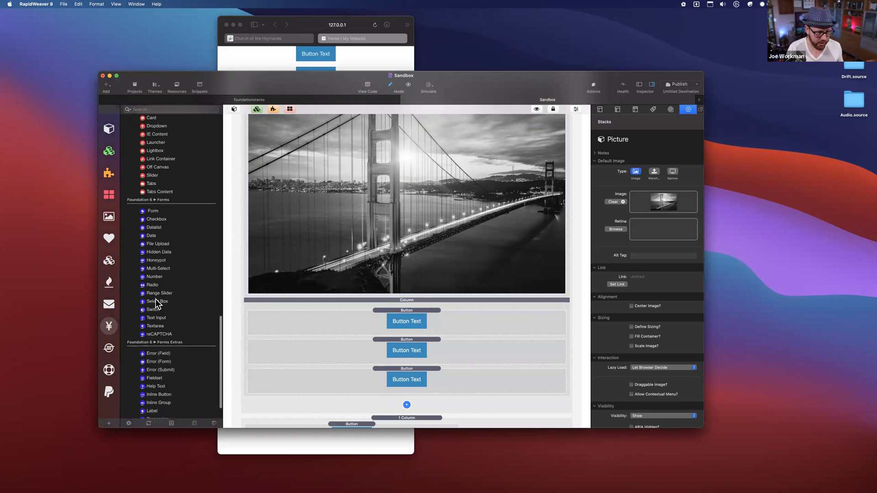
pyautogui.scroll(15, 155, 300)
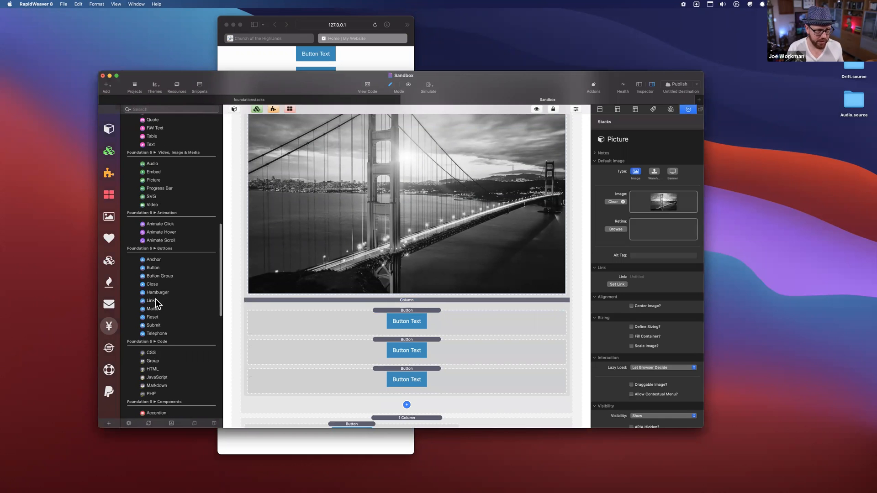
pyautogui.click(147, 254)
pyautogui.moveTo(430, 304); pyautogui.dragTo(428, 293)
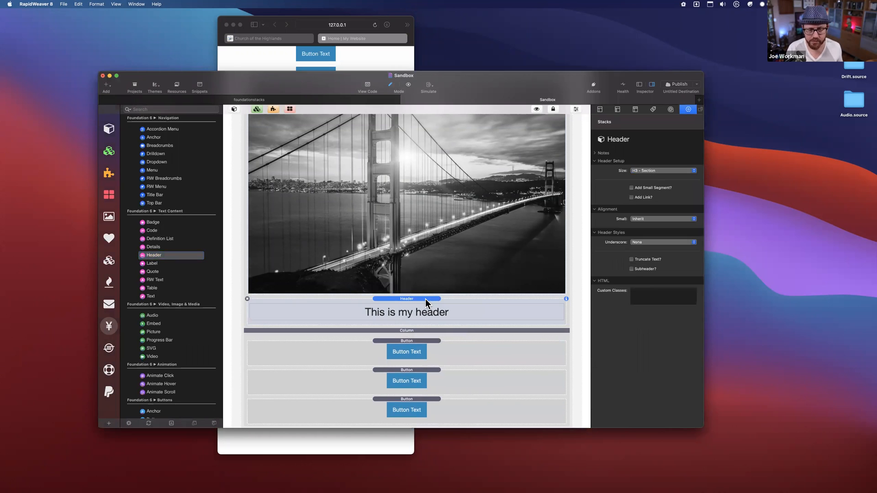
pyautogui.scroll(3, 414, 278)
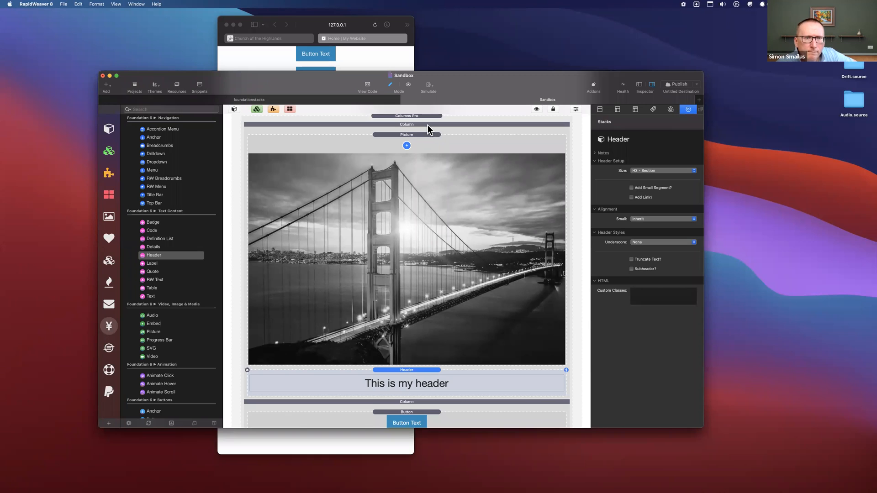
pyautogui.scroll(5, 427, 125)
pyautogui.scroll(-2, 407, 330)
pyautogui.scroll(-5, 407, 331)
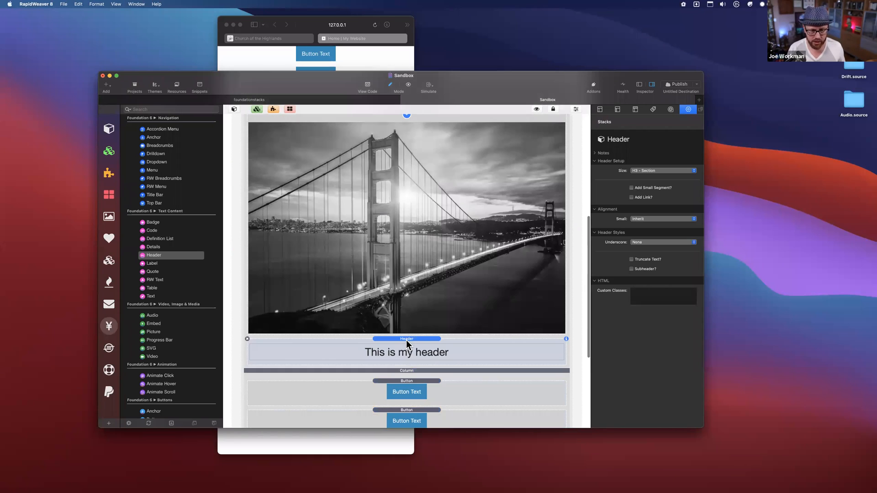
# - Give the new header the custom class banner-header and copy the class name
pyautogui.click(653, 297)
pyautogui.write('b')
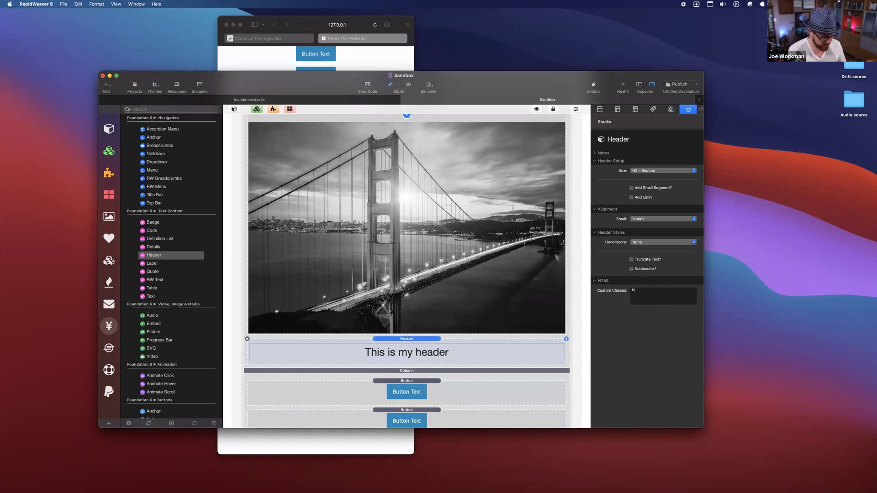
pyautogui.write('-hjeader')
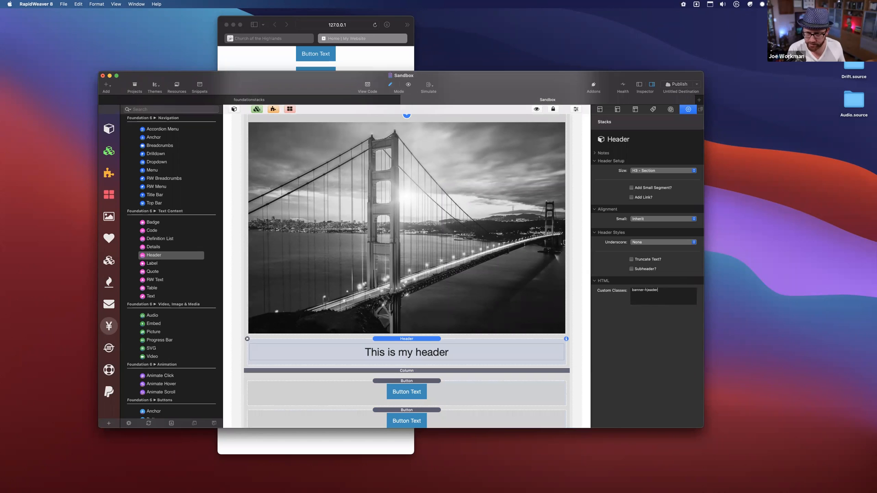
pyautogui.press('super+a')
pyautogui.press('super+c')
# - Add a Position swatch to the General section of Site Styles and paste banner-header as its class
pyautogui.click(399, 201)
pyautogui.scroll(10, 399, 201)
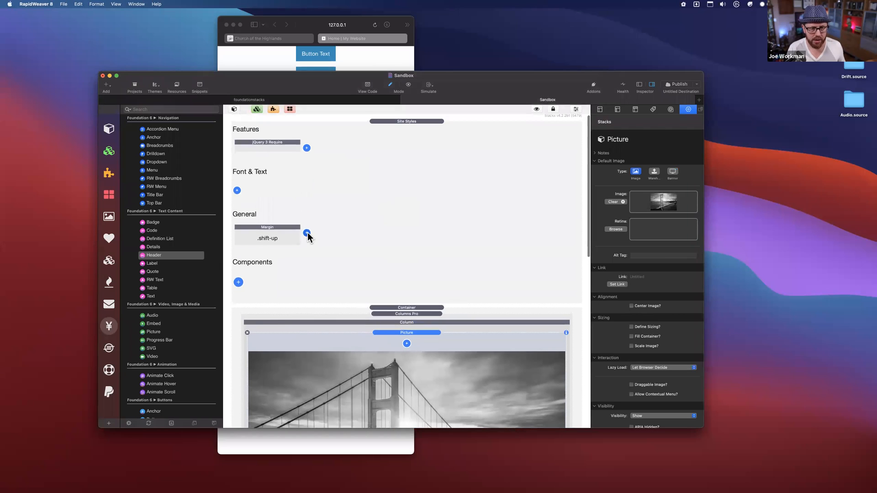
pyautogui.click(307, 233)
pyautogui.click(331, 342)
pyautogui.click(652, 181)
pyautogui.press('super+v')
pyautogui.press('Tab')
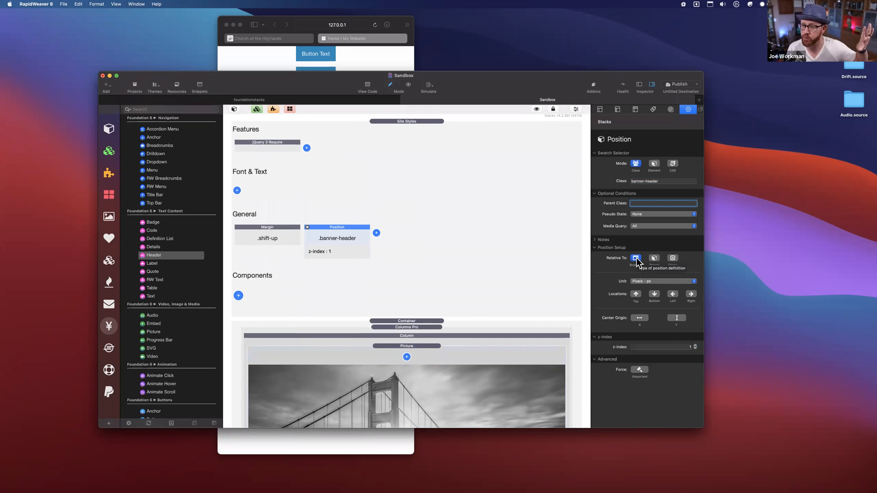
# - Position the banner-header swatch relative to its parent, with a top location of 50 percent
pyautogui.click(654, 259)
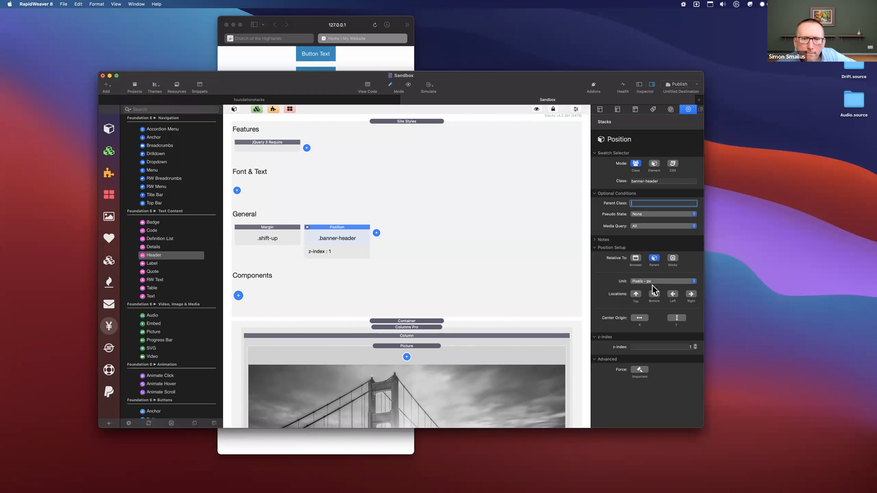
pyautogui.click(637, 296)
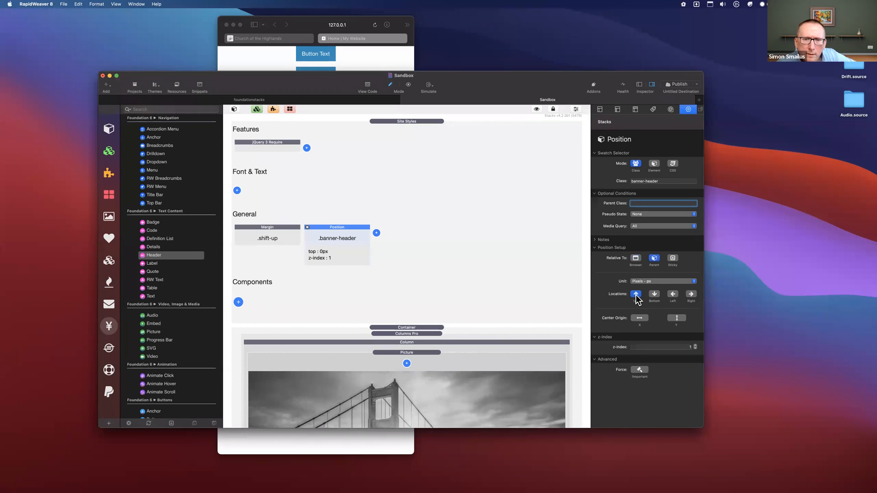
pyautogui.click(648, 281)
pyautogui.click(647, 277)
pyautogui.click(682, 314)
pyautogui.write('50')
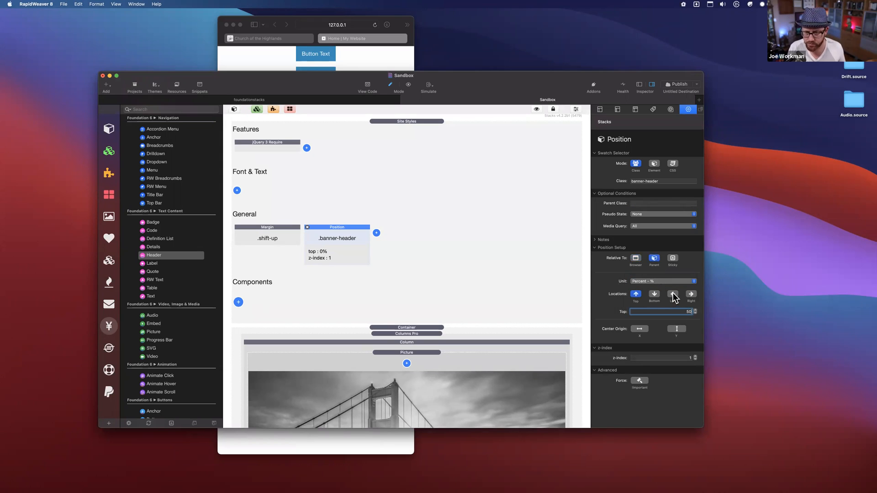
pyautogui.press('Tab')
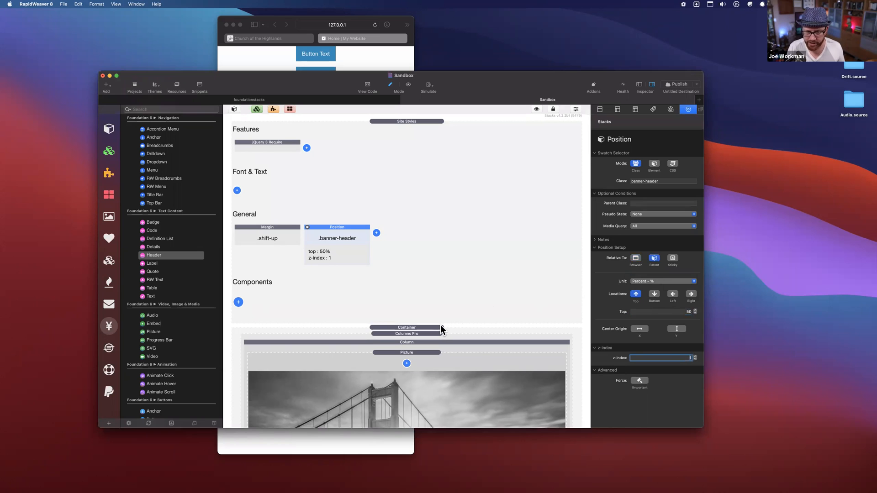
pyautogui.scroll(-2, 440, 325)
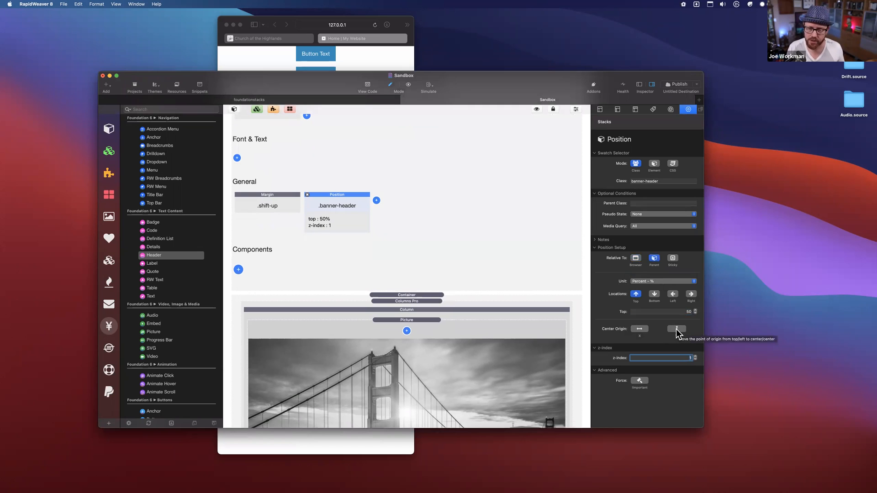
pyautogui.click(676, 330)
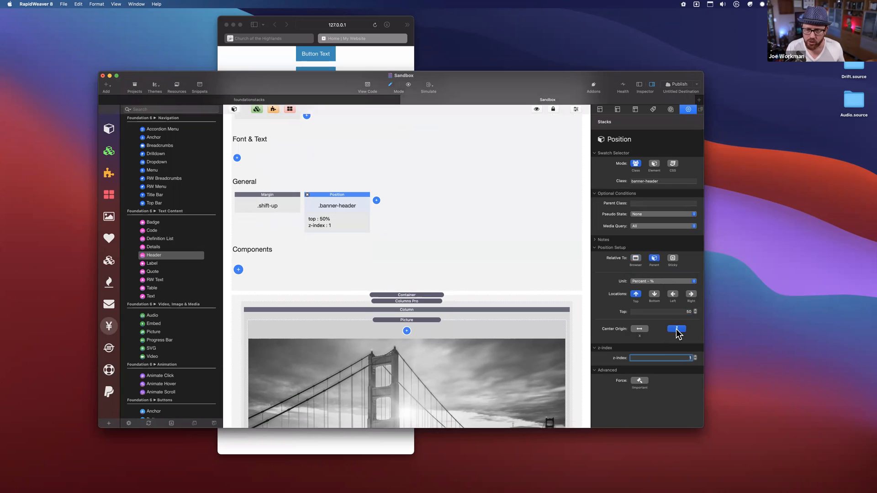
pyautogui.click(678, 330)
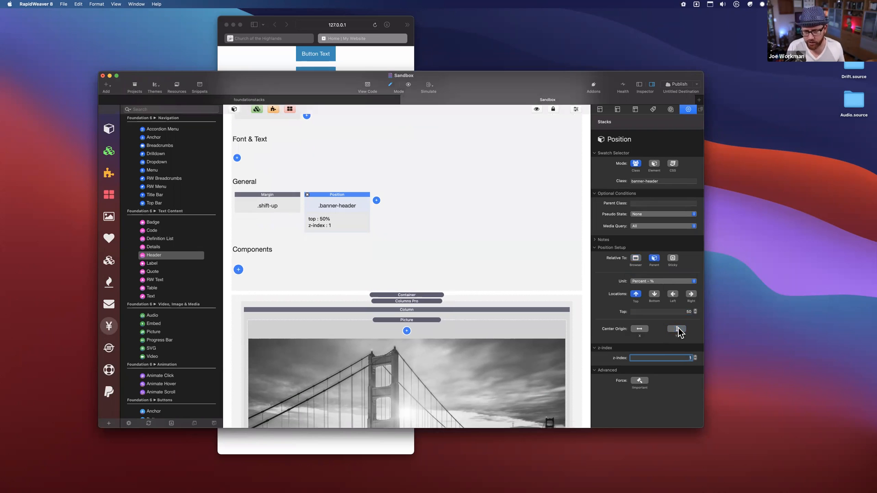
# - Enable Position Relative on the column that holds the picture and the header
pyautogui.click(485, 312)
pyautogui.scroll(-2, 485, 312)
pyautogui.scroll(-6, 484, 311)
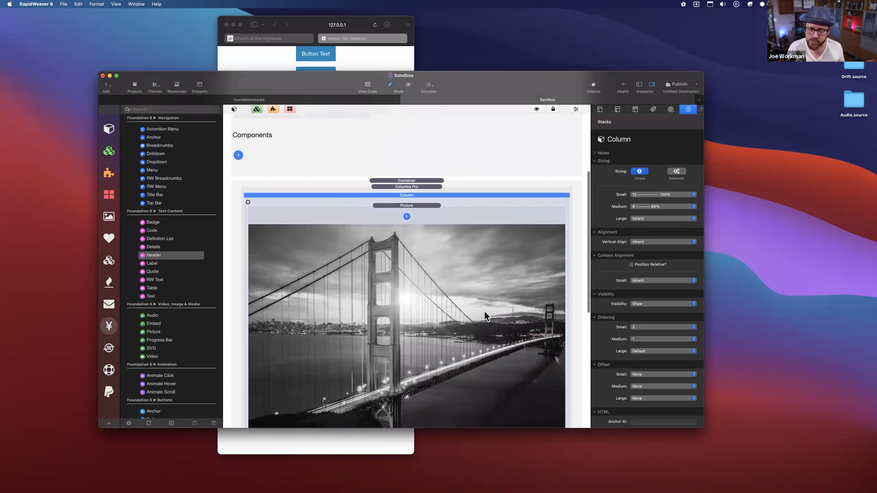
pyautogui.click(403, 373)
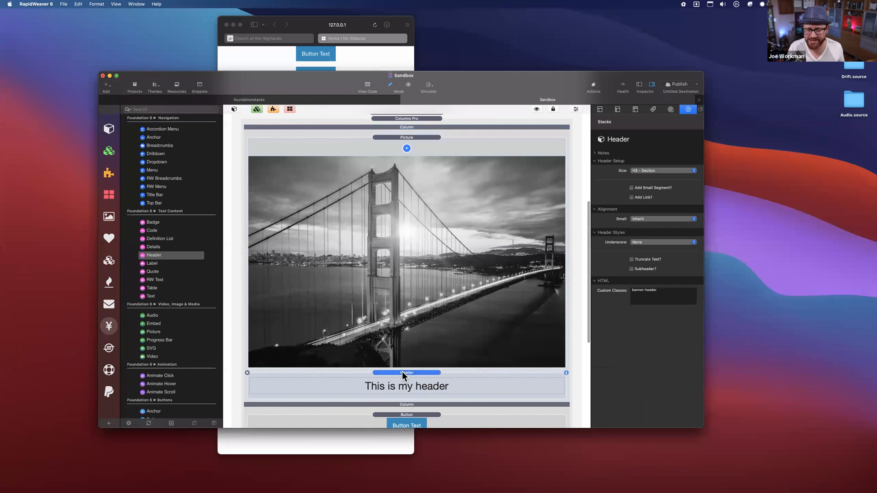
pyautogui.click(432, 127)
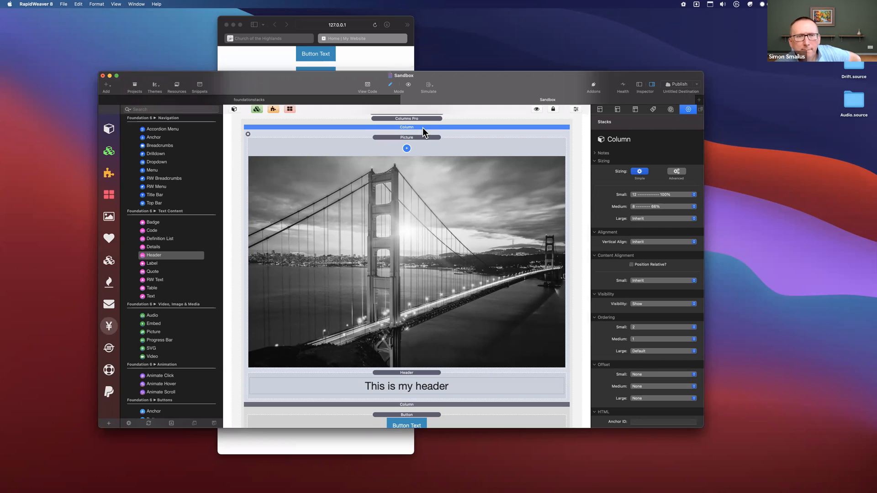
pyautogui.click(632, 265)
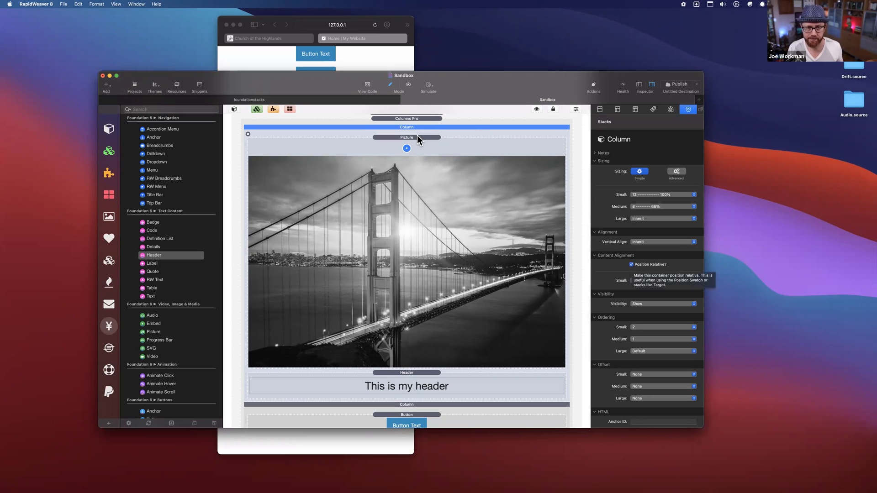
# - Switch to Safari, reload the page, and check where the header text sits over the picture
pyautogui.press('super+Tab')
pyautogui.press('super+r')
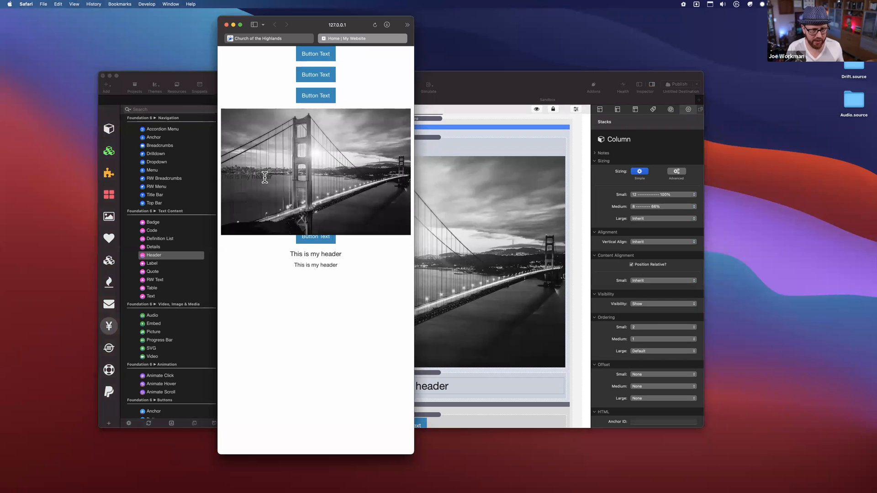
pyautogui.moveTo(221, 177); pyautogui.dragTo(271, 177)
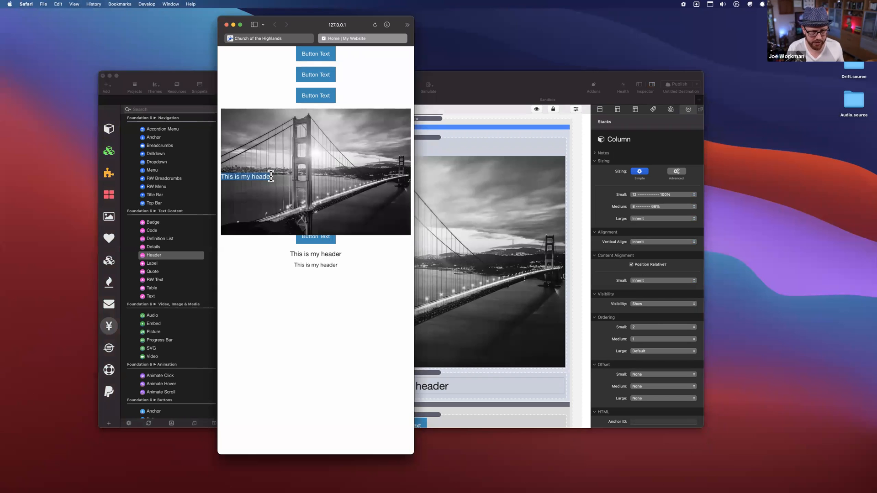
# - In RapidWeaver, append the class alt to the header's custom classes and check its colour in Safari
pyautogui.click(433, 374)
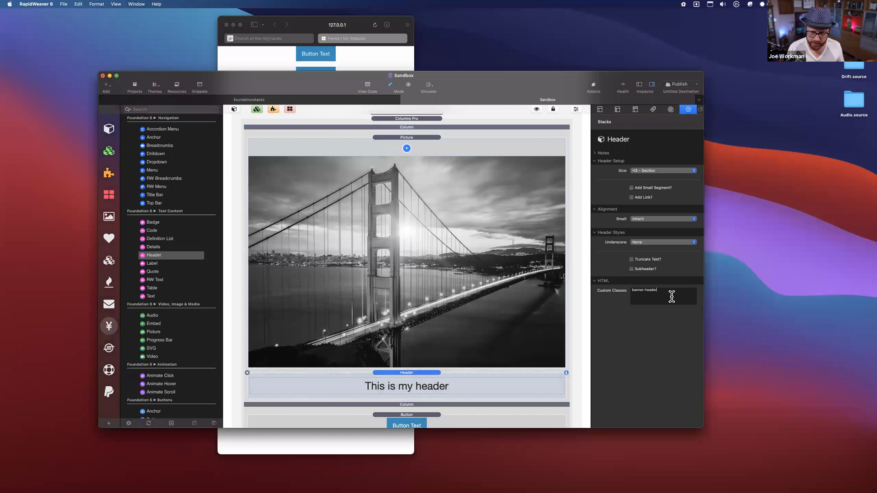
pyautogui.click(459, 370)
pyautogui.click(459, 373)
pyautogui.click(676, 292)
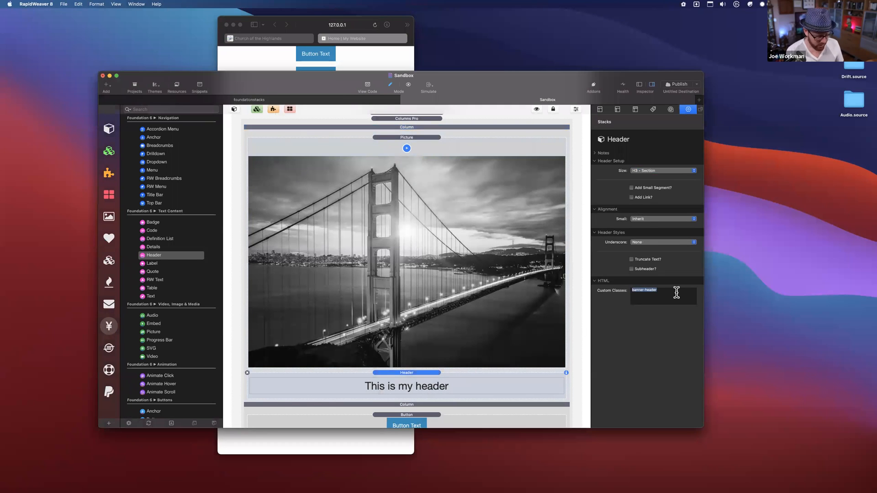
pyautogui.press('Right')
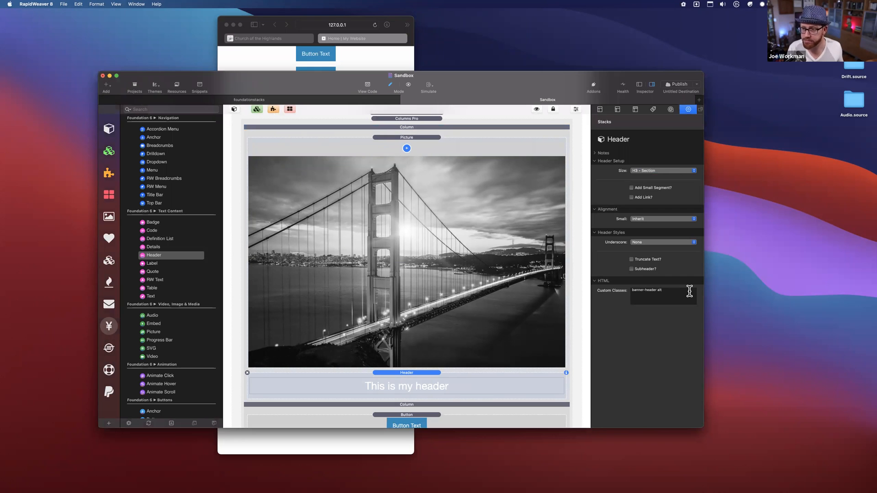
pyautogui.press('super+Tab')
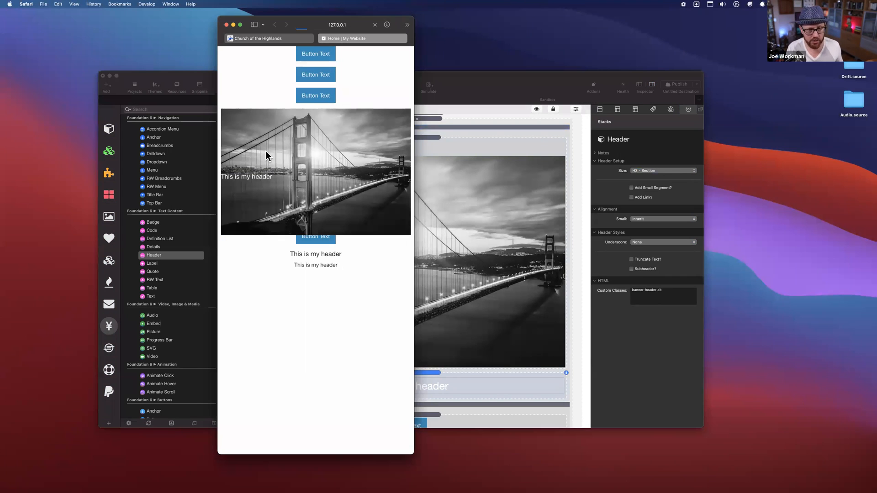
# - In RapidWeaver, set the header size to H1 - Page Title and preview it in Safari
pyautogui.click(438, 372)
pyautogui.click(654, 170)
pyautogui.click(653, 157)
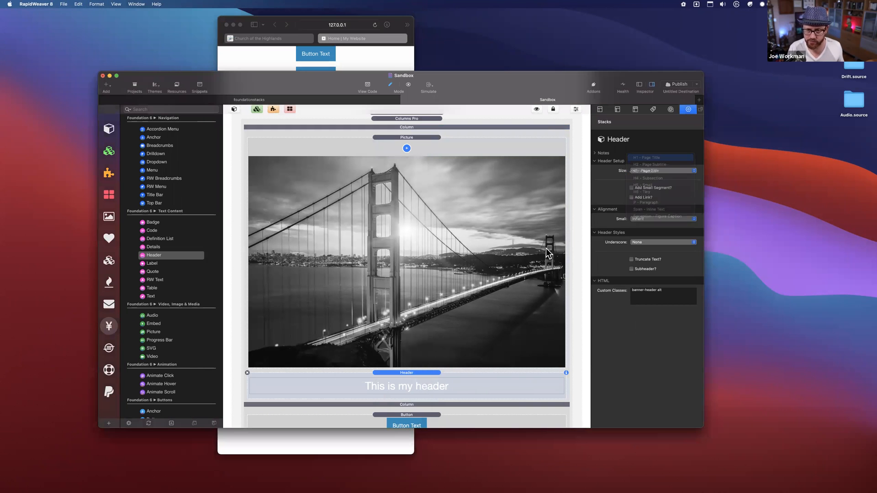
pyautogui.press('super+Tab')
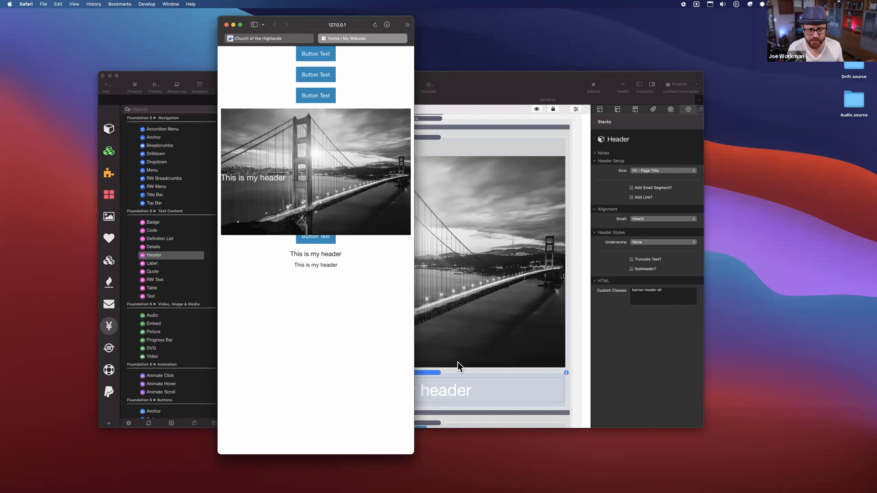
# - Try Center as the header's small-breakpoint alignment, preview it in Safari, and restore the alignment to Inherit
pyautogui.click(434, 371)
pyautogui.click(651, 219)
pyautogui.click(646, 233)
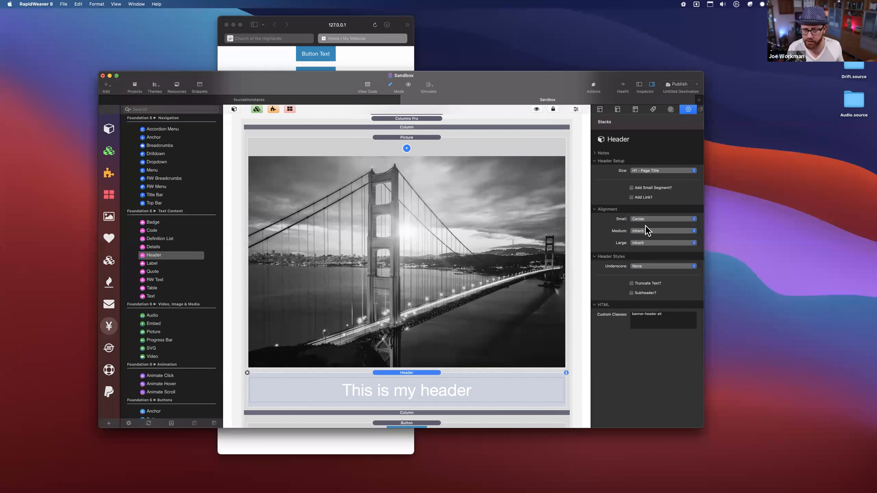
pyautogui.press('super+Tab')
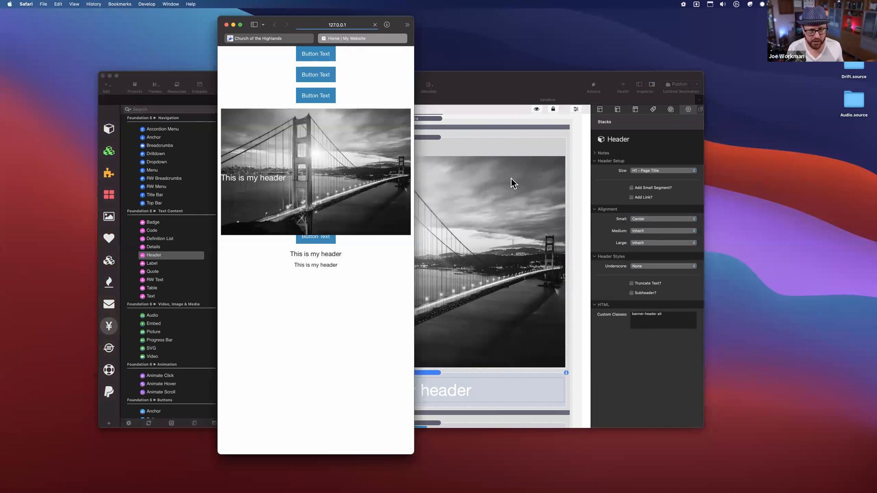
pyautogui.click(645, 218)
pyautogui.click(645, 219)
pyautogui.click(639, 206)
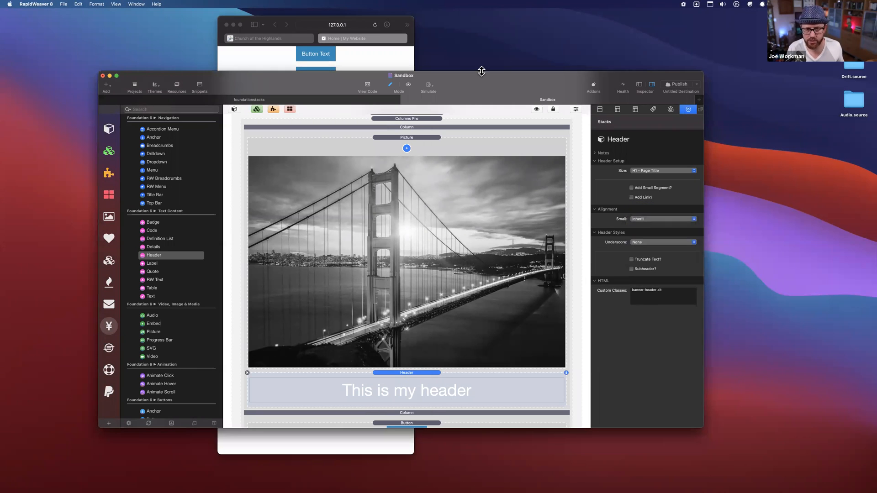
# - Add a left location of 50 percent to the banner-header Position swatch
pyautogui.scroll(6, 397, 137)
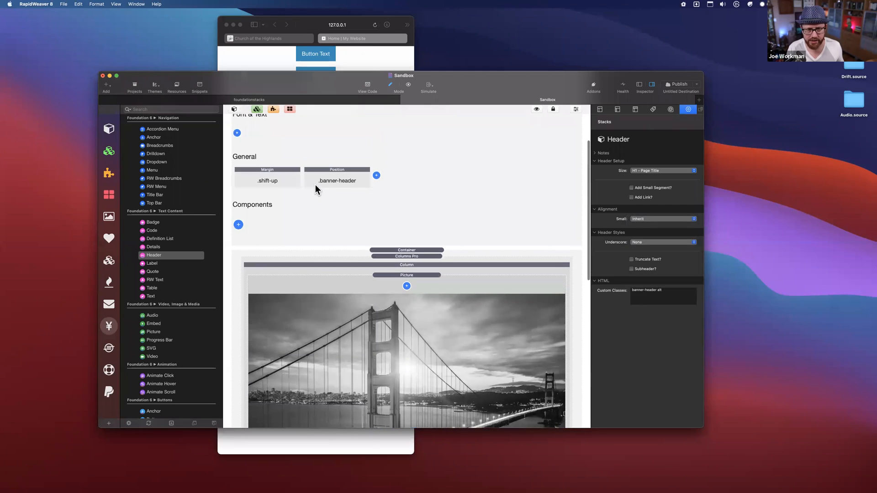
pyautogui.click(338, 170)
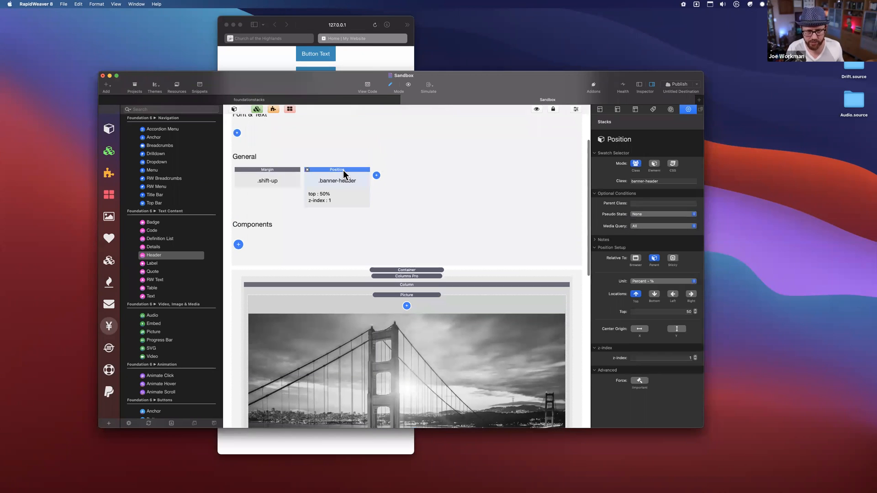
pyautogui.click(673, 295)
pyautogui.click(681, 323)
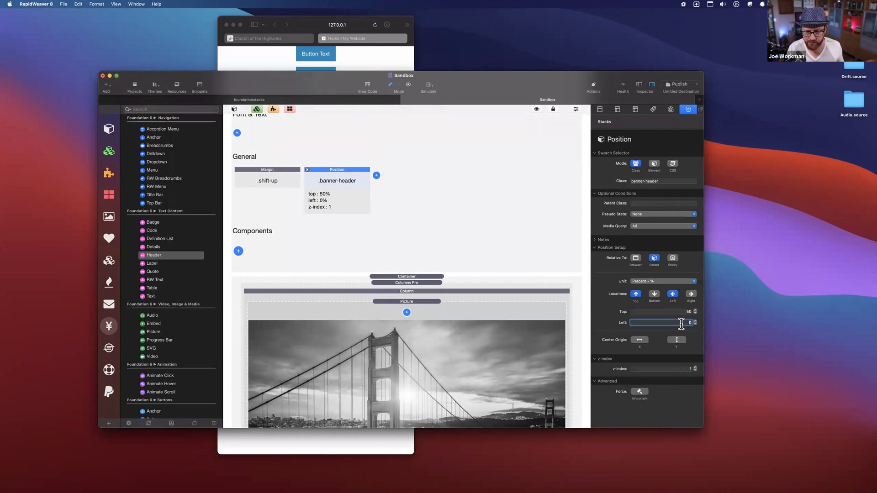
pyautogui.write('5')
pyautogui.press('Tab')
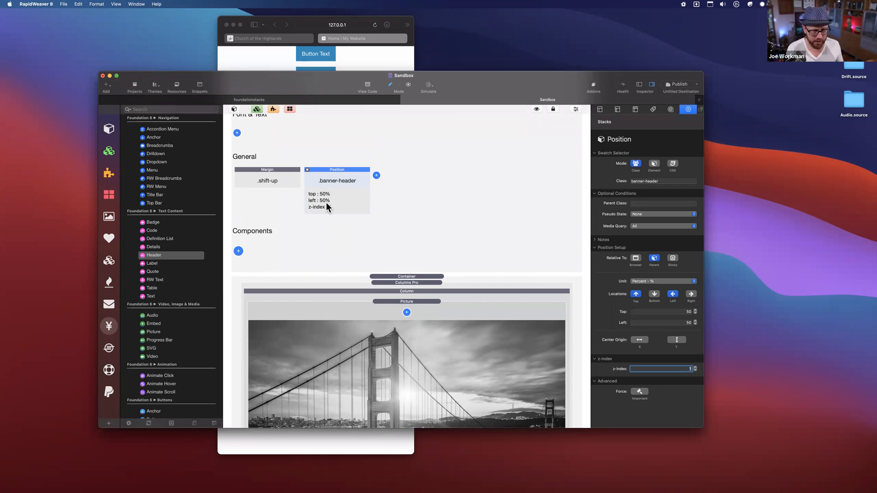
# - Check the header position in Safari, enable X and Y center origins on the banner-header Position swatch, and preview it again
pyautogui.press('super+Tab')
pyautogui.press('super+r')
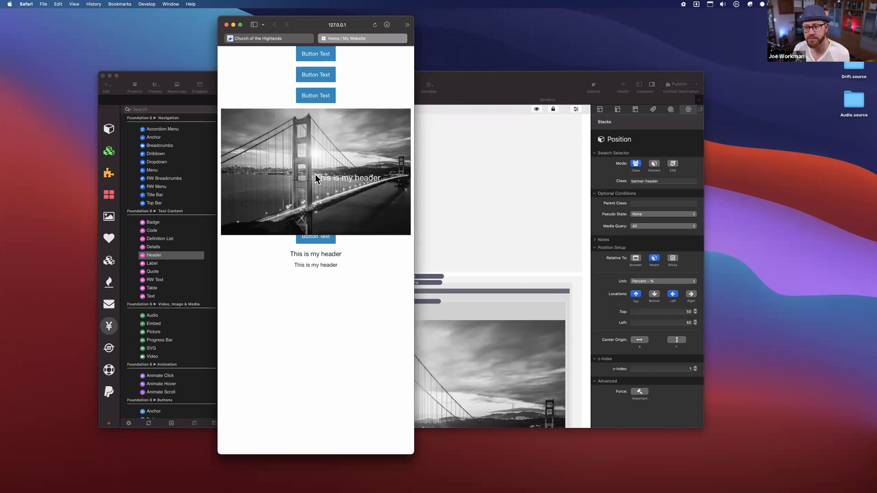
pyautogui.click(640, 340)
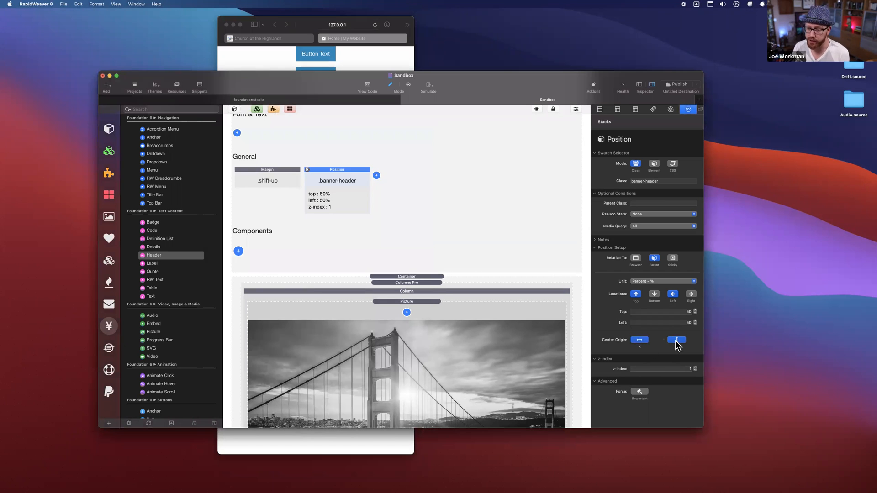
pyautogui.click(401, 21)
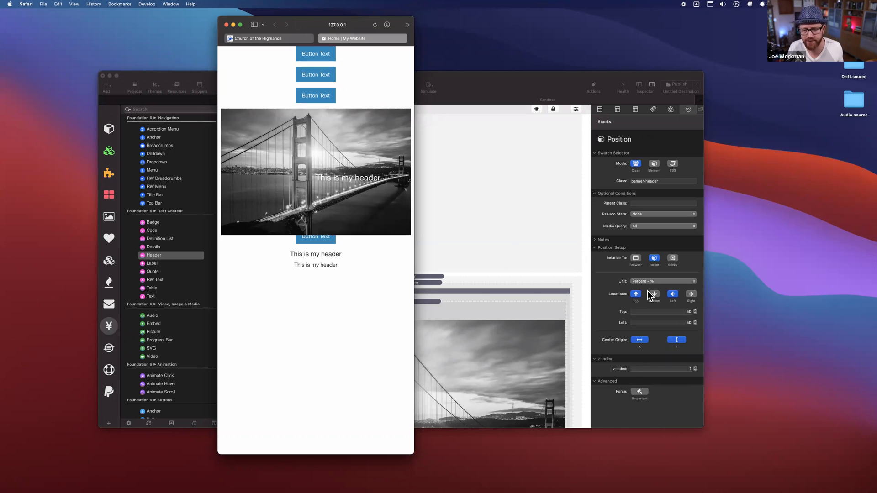
# - Turn off the Position swatch's Y center origin, compare the header in Safari, and re-enable Y for another preview
pyautogui.click(683, 341)
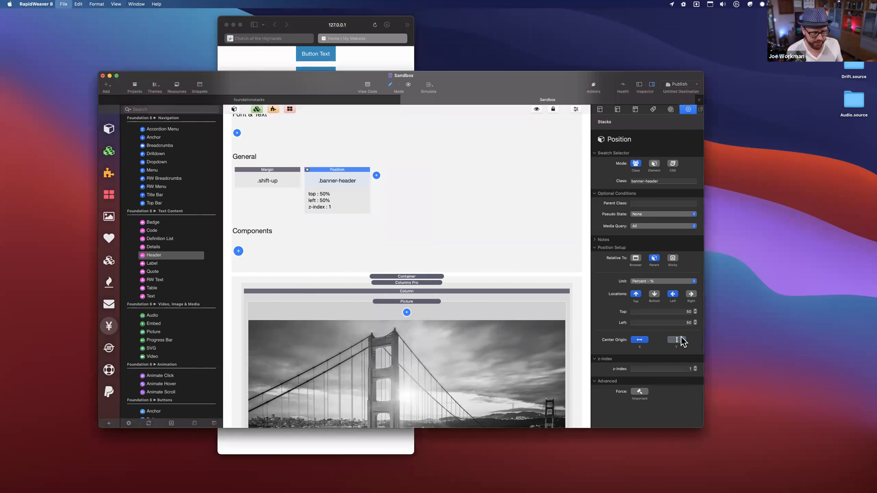
pyautogui.press('super+Tab')
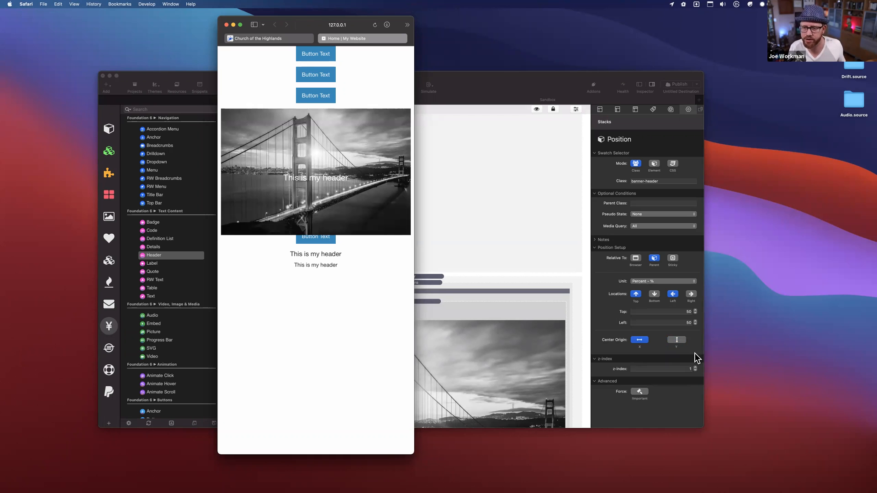
pyautogui.click(676, 340)
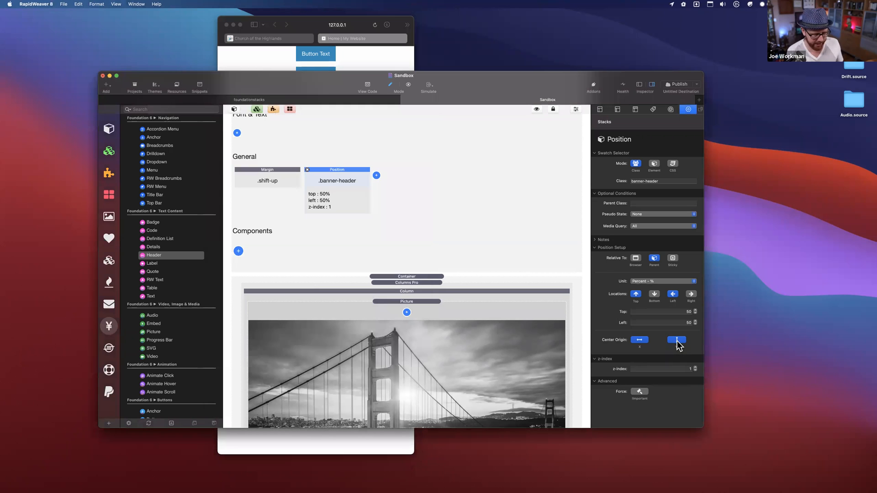
pyautogui.press('super+Tab')
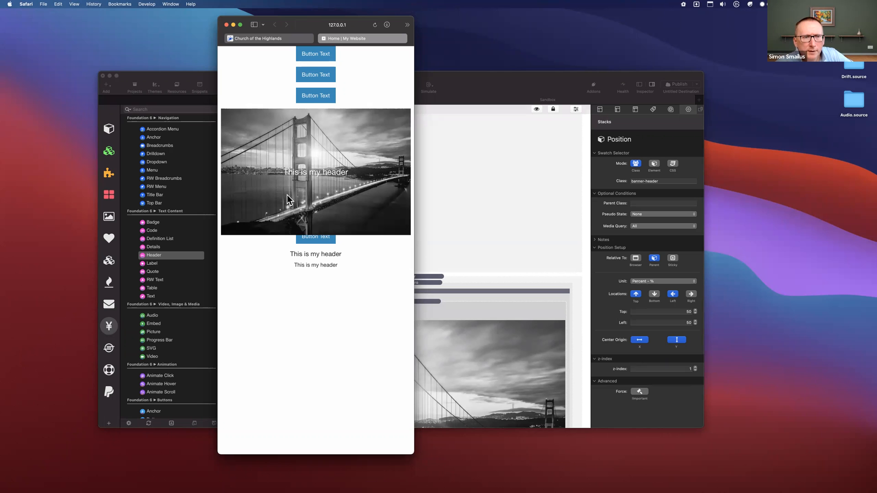
# - In RapidWeaver, examine the banner-header swatch, the picture's header, and the settings of the second column and its three buttons
pyautogui.click(483, 74)
pyautogui.scroll(-8, 365, 350)
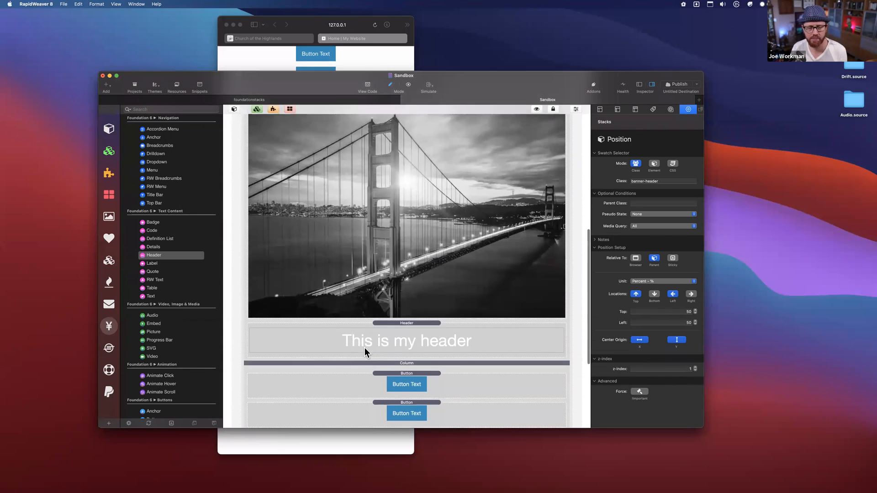
pyautogui.scroll(5, 364, 347)
pyautogui.scroll(3, 378, 244)
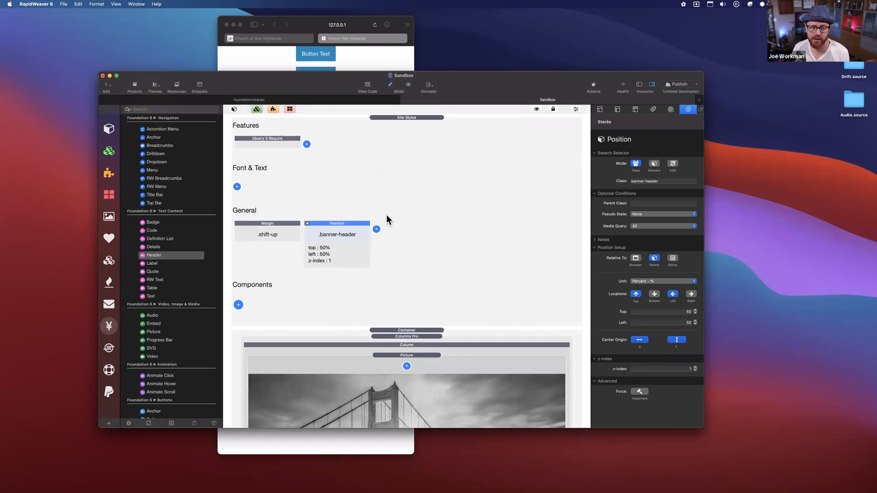
pyautogui.scroll(-3, 386, 218)
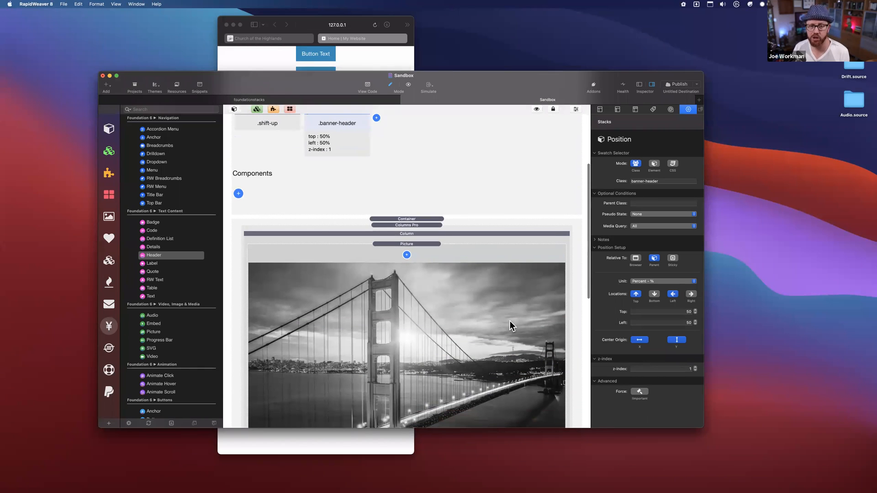
pyautogui.scroll(-8, 326, 368)
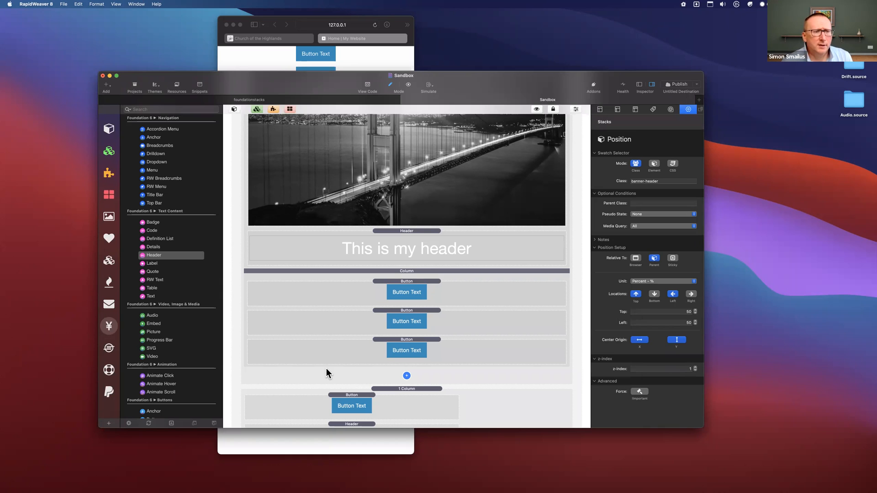
pyautogui.click(395, 271)
pyautogui.scroll(-4, 402, 265)
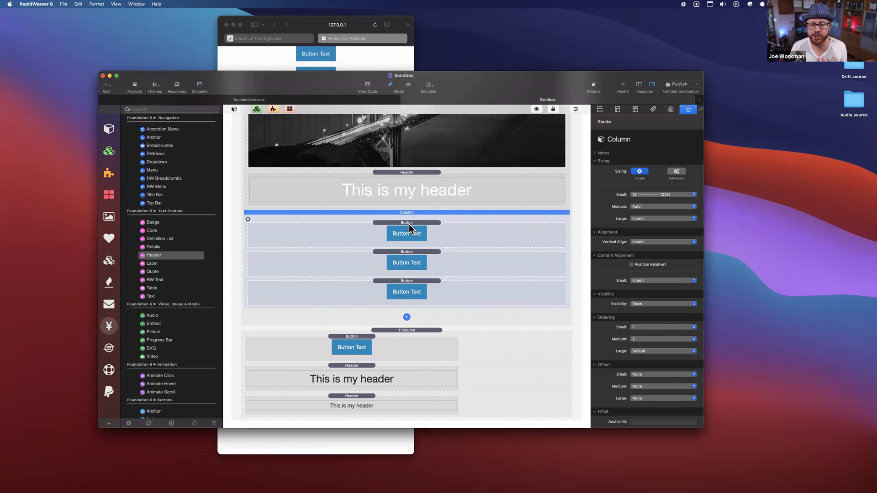
pyautogui.click(409, 224)
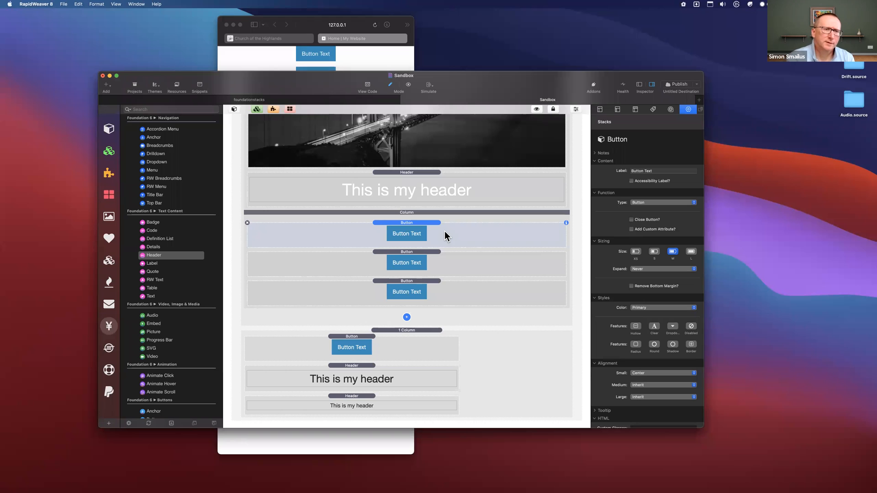
pyautogui.click(446, 262)
pyautogui.click(447, 293)
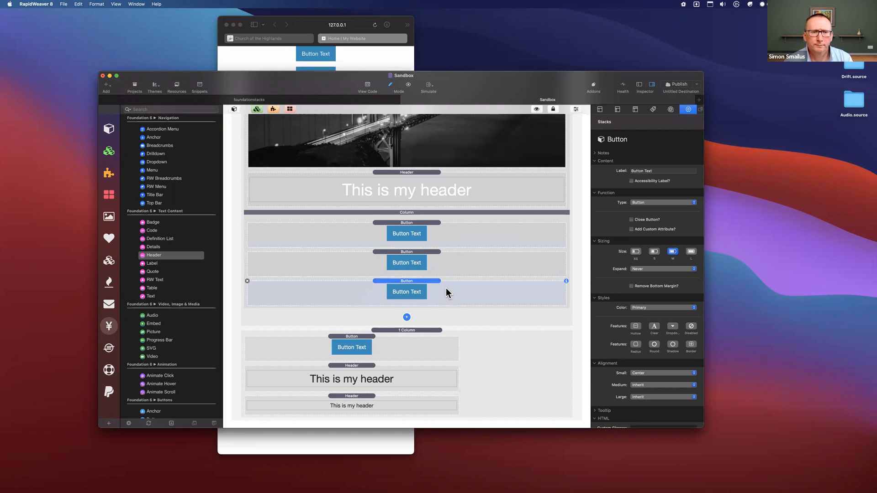
pyautogui.scroll(10, 447, 291)
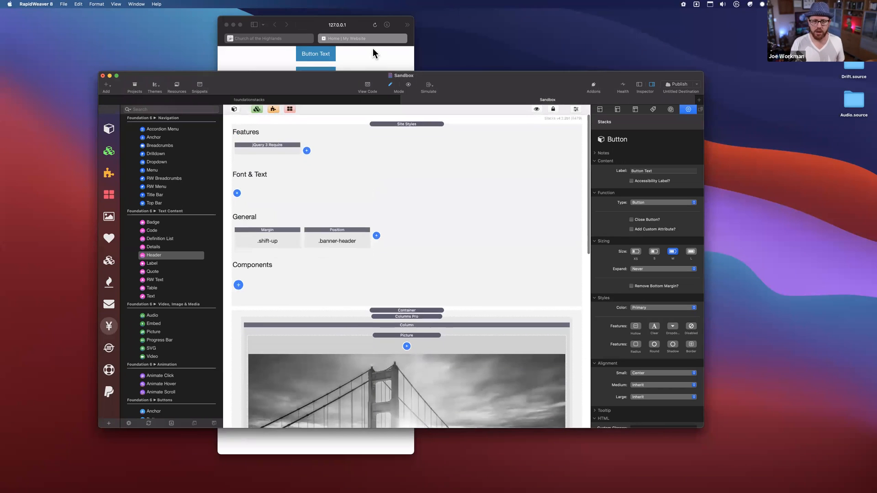
# - In Safari, widen the window to check the larger-breakpoint layout, and show the Church of the Highlands page for comparison
pyautogui.click(393, 69)
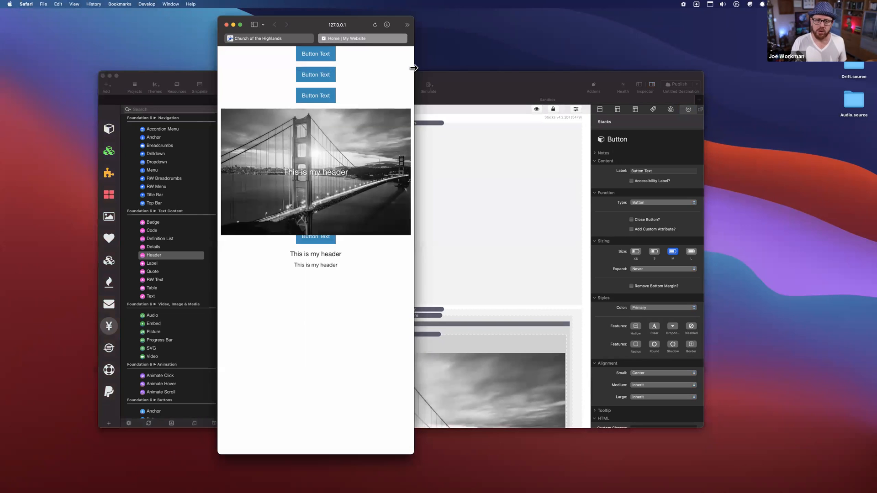
pyautogui.moveTo(413, 68); pyautogui.dragTo(615, 82)
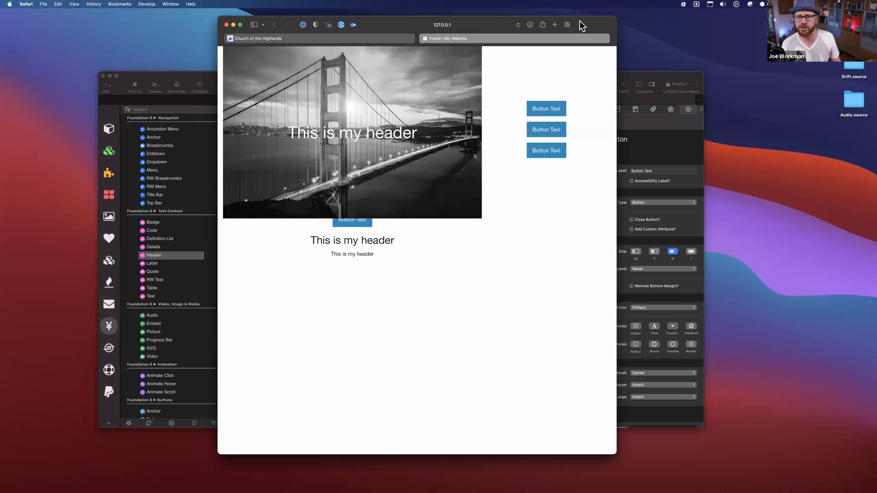
pyautogui.click(425, 38)
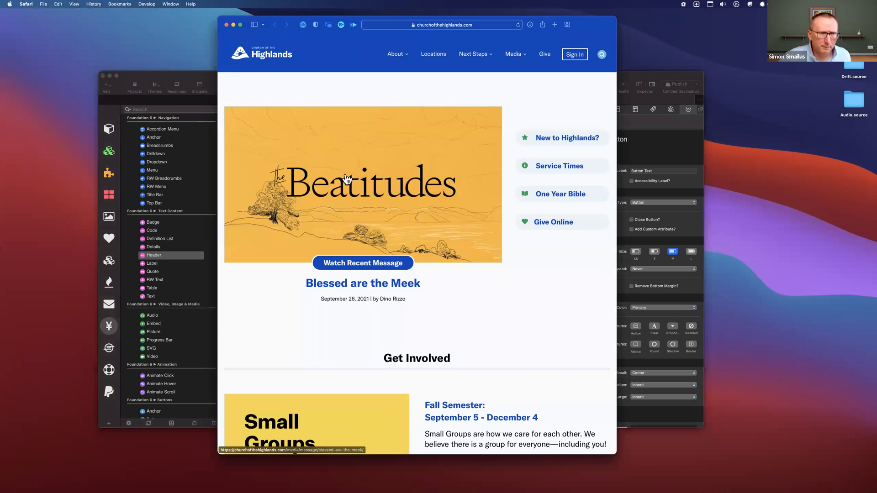
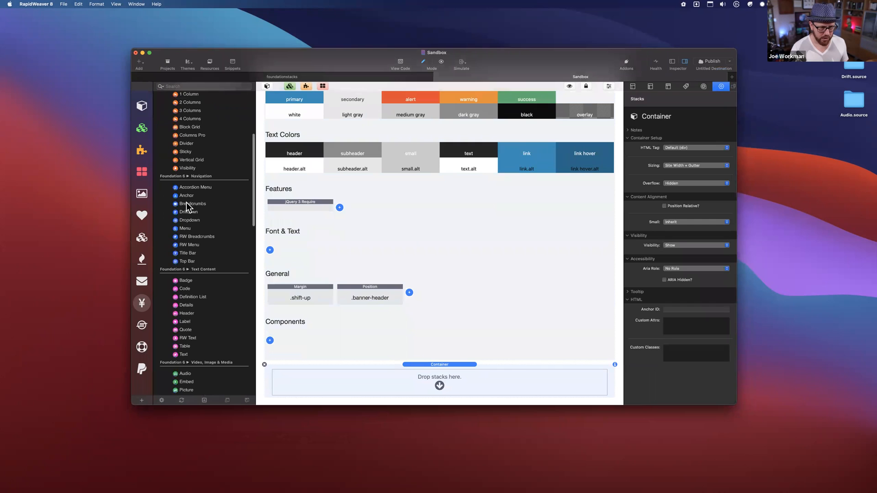
# - In RapidWeaver, add a Button to the empty container and duplicate the container with its button
pyautogui.scroll(-10, 184, 281)
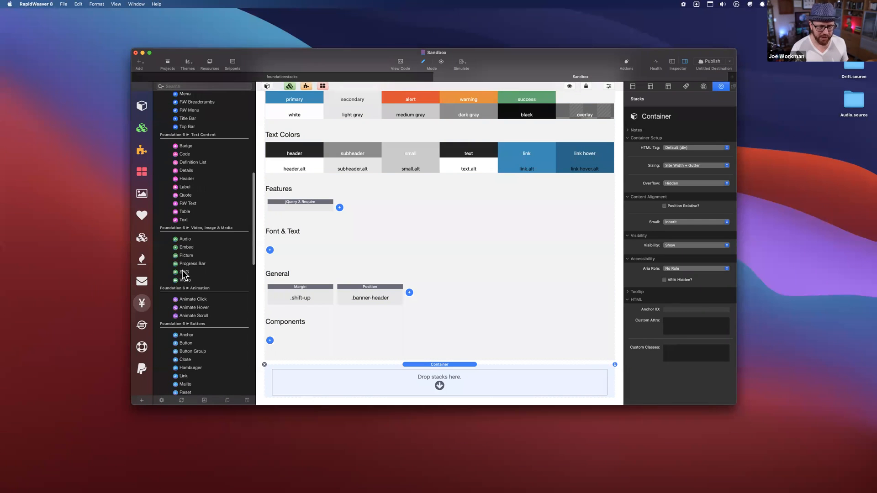
pyautogui.moveTo(183, 281); pyautogui.dragTo(427, 383)
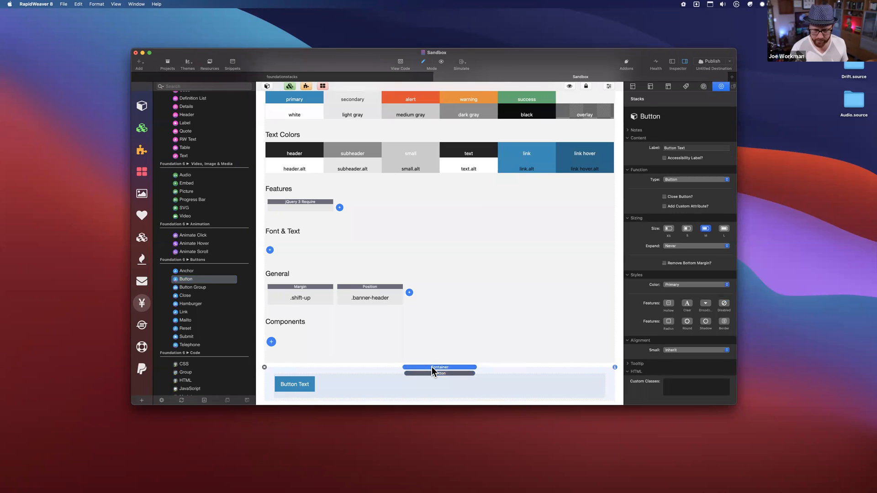
pyautogui.click(431, 366)
pyautogui.press('super+c')
pyautogui.press('super+v')
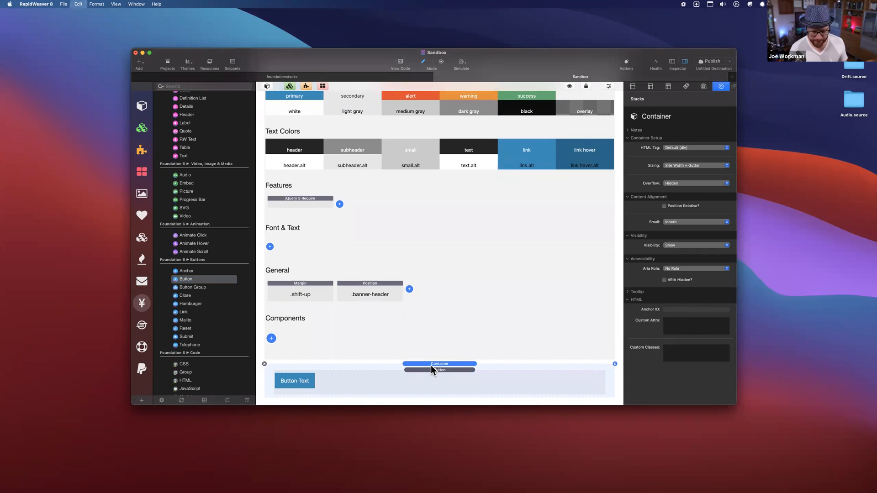
pyautogui.click(431, 374)
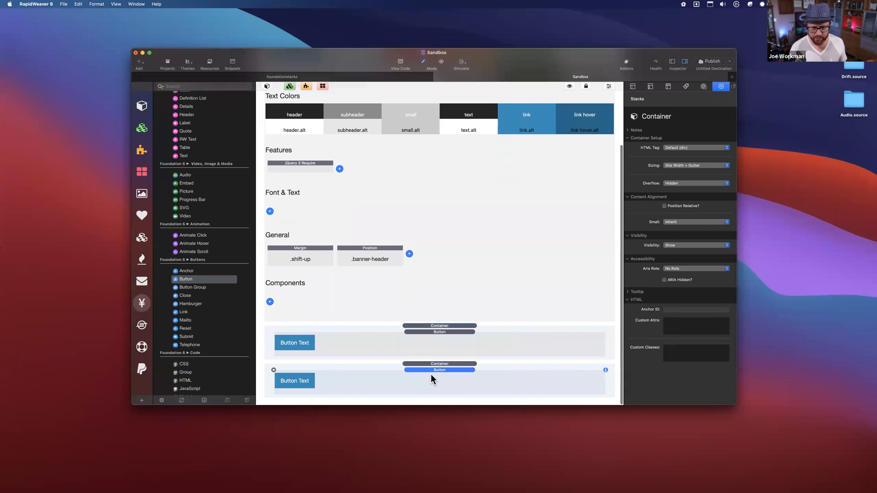
# - Assign the custom class top to the first container and bottom to the second container
pyautogui.click(439, 332)
pyautogui.click(436, 326)
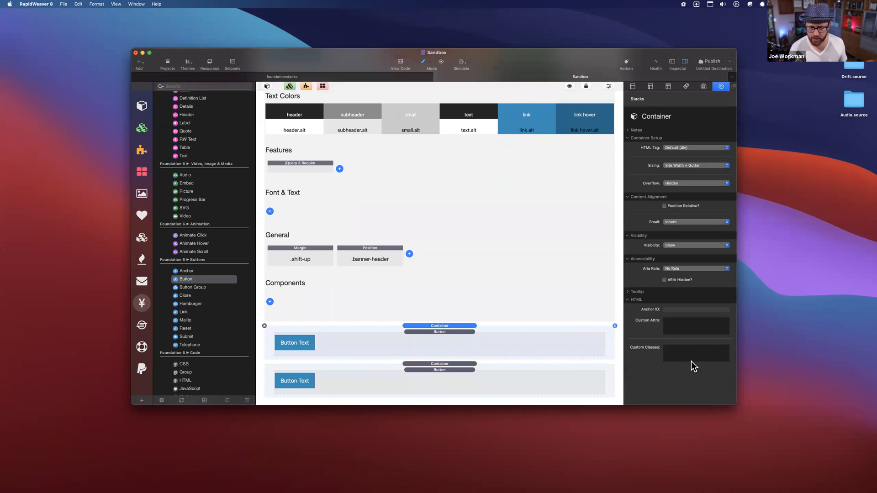
pyautogui.write('top')
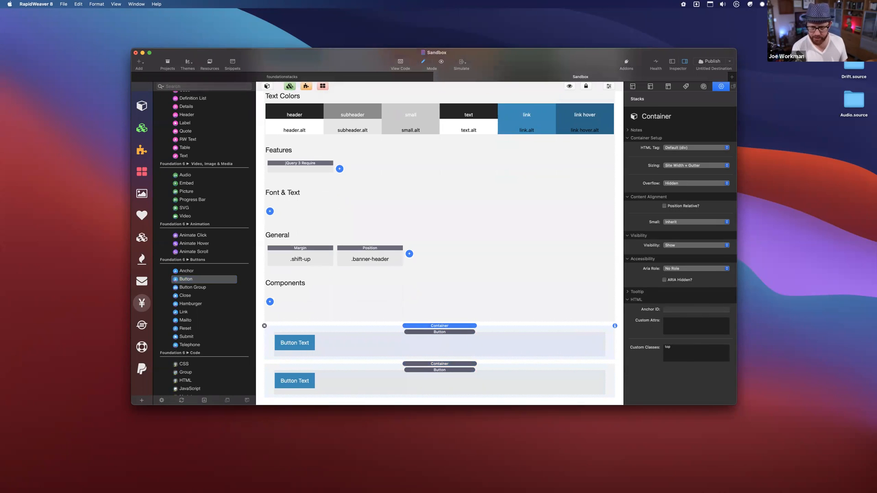
pyautogui.click(474, 364)
pyautogui.click(694, 352)
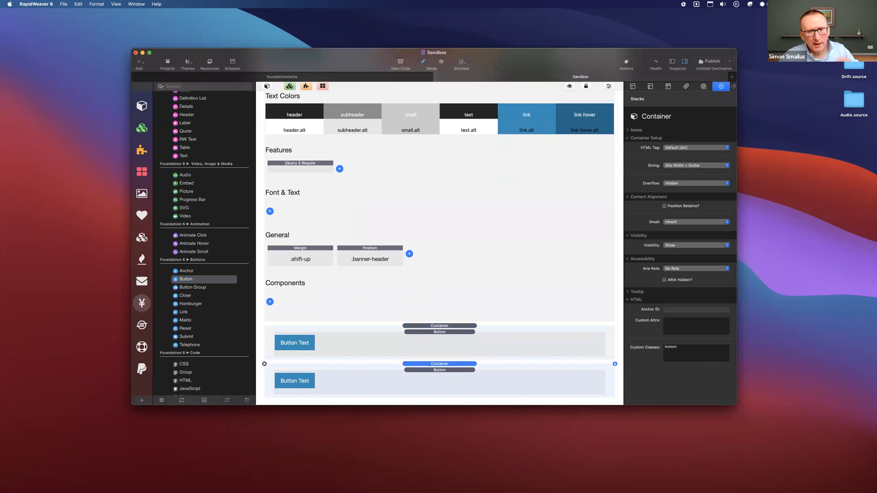
pyautogui.click(452, 326)
pyautogui.click(449, 362)
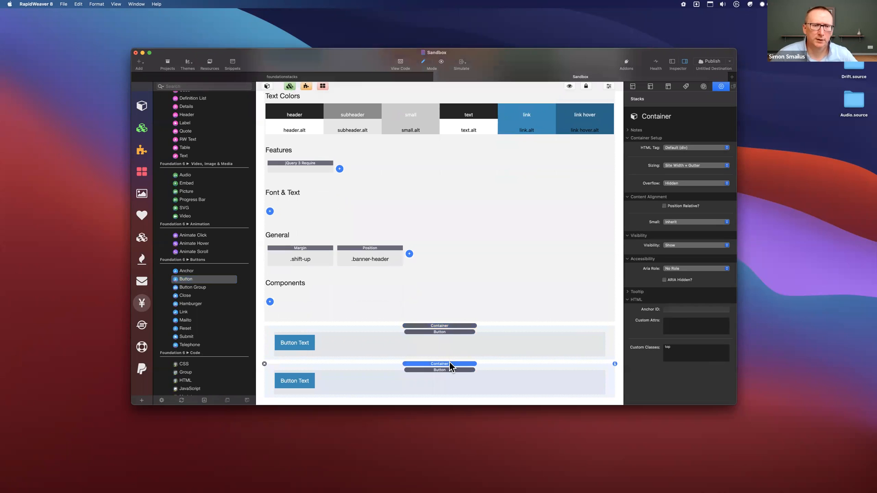
# - Delete the banner-header Position swatch and the shift-up Margin swatch from the General site styles
pyautogui.click(376, 247)
pyautogui.press('BackSpace')
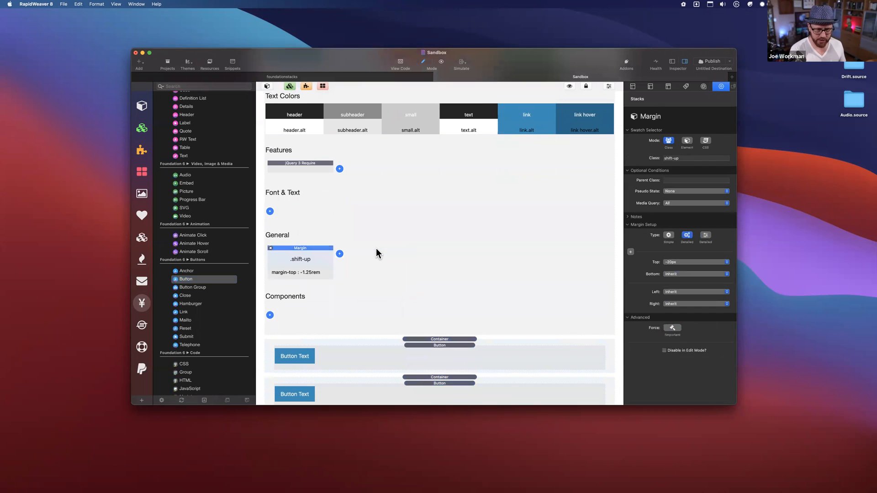
pyautogui.press('BackSpace')
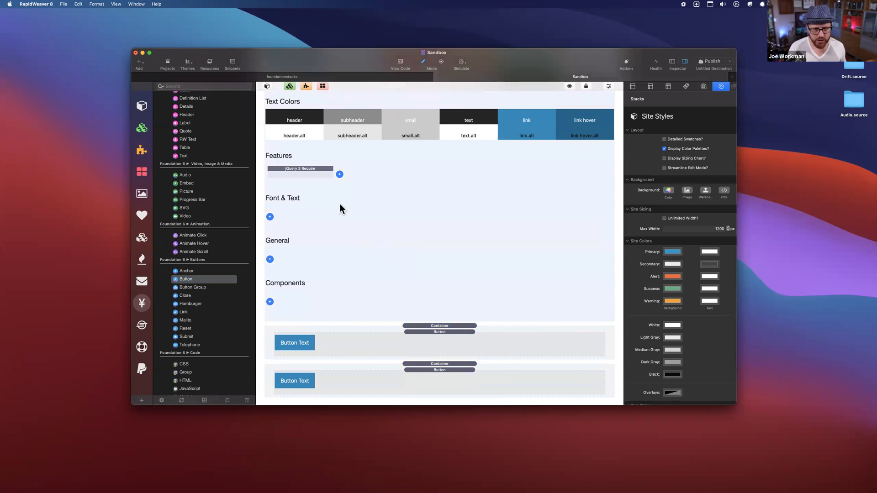
# - Examine the site's component color palette and the color options of the button in the first container
pyautogui.scroll(3, 355, 189)
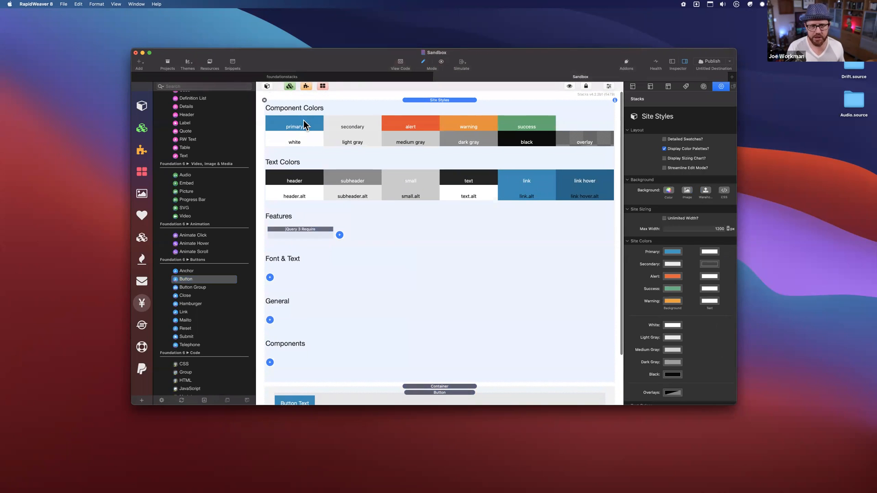
pyautogui.scroll(-3, 424, 325)
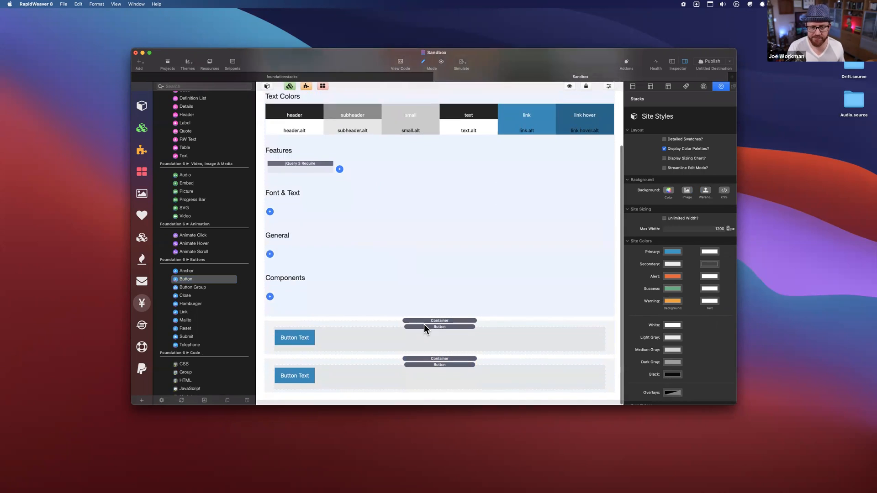
pyautogui.click(424, 333)
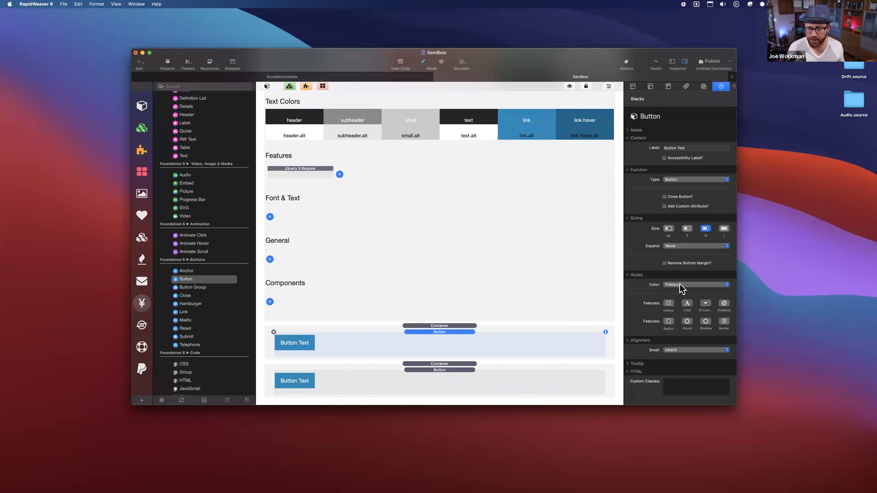
pyautogui.click(679, 285)
pyautogui.click(681, 285)
# - Set the Primary background color in Site Styles to red, hex EB4049, and close the color picker
pyautogui.click(481, 206)
pyautogui.scroll(3, 482, 205)
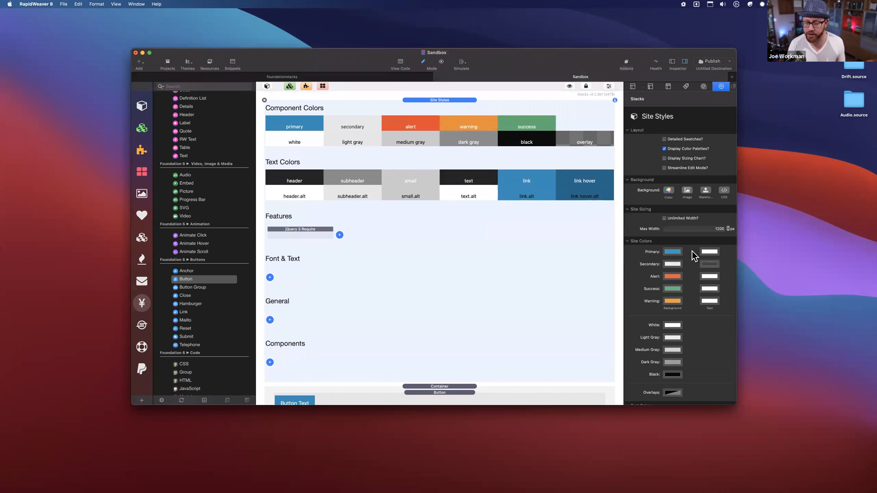
pyautogui.click(671, 252)
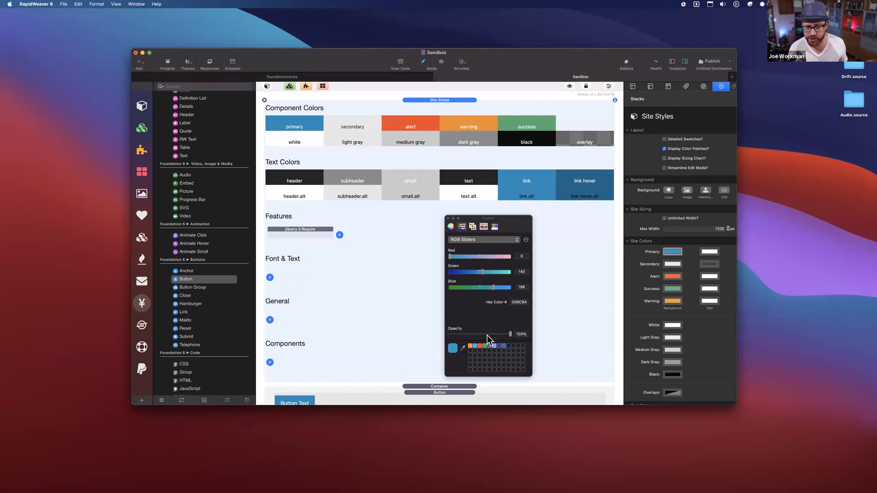
pyautogui.click(480, 346)
pyautogui.click(448, 218)
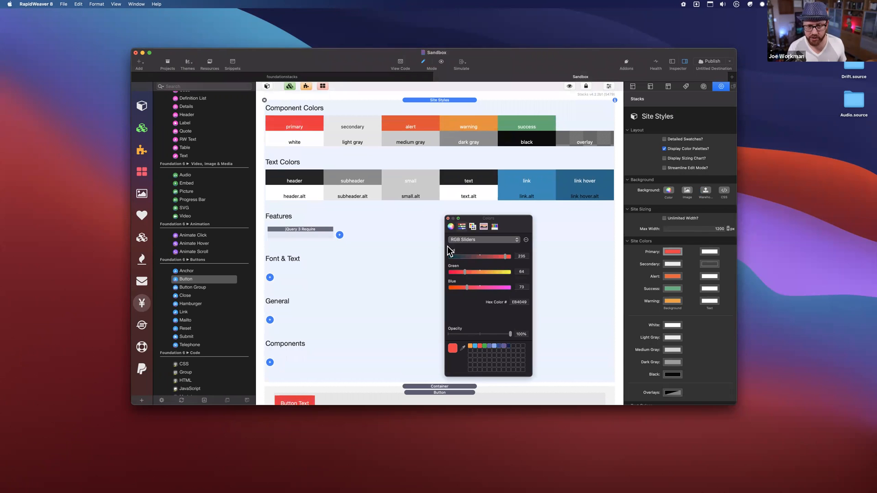
# - Set the Primary background color in Site Styles to blue, RGB 67, 165, 233, and close the color picker
pyautogui.scroll(-4, 452, 283)
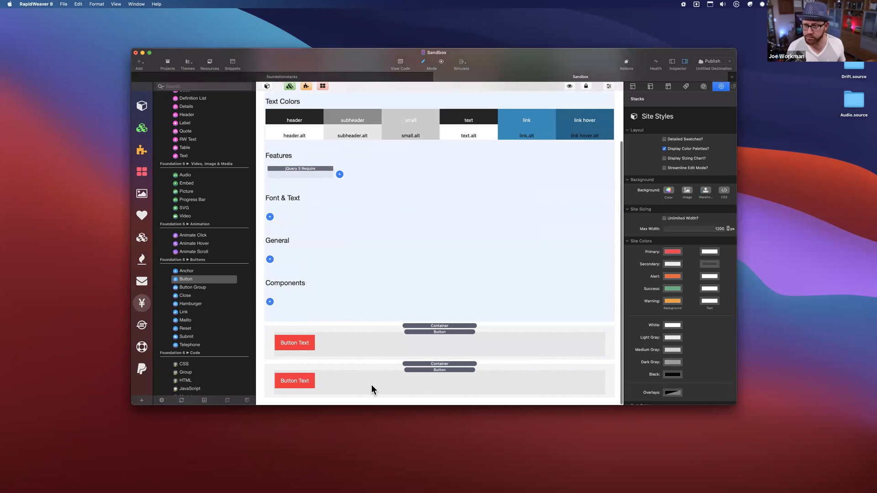
pyautogui.scroll(3, 412, 289)
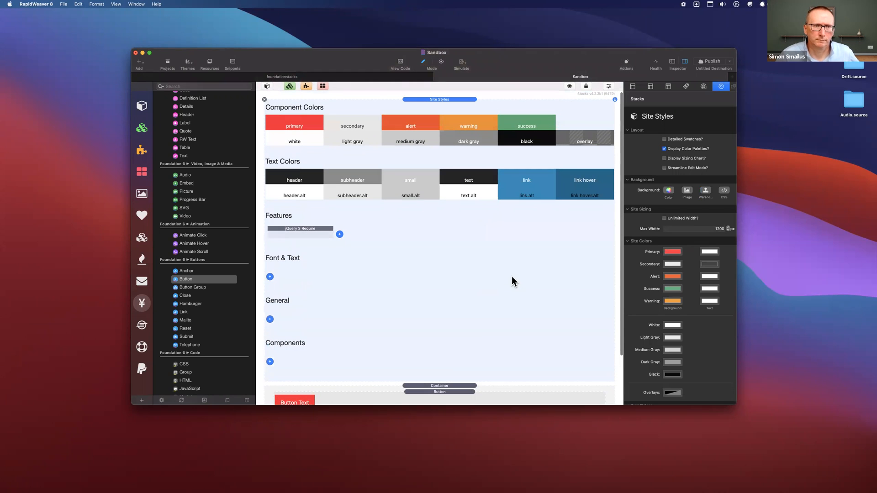
pyautogui.click(672, 252)
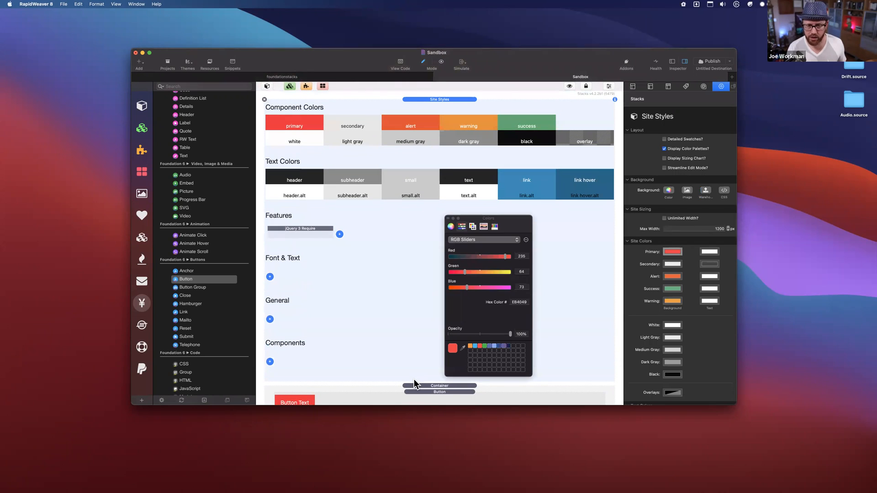
pyautogui.click(475, 346)
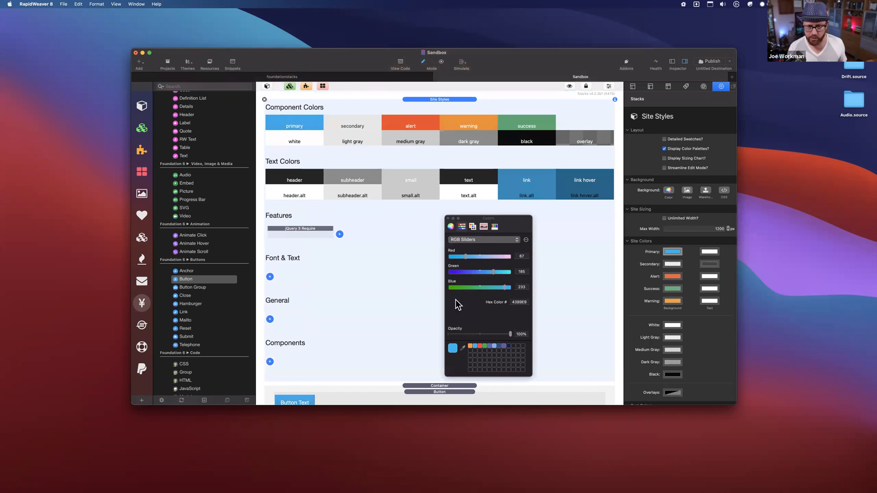
pyautogui.click(449, 219)
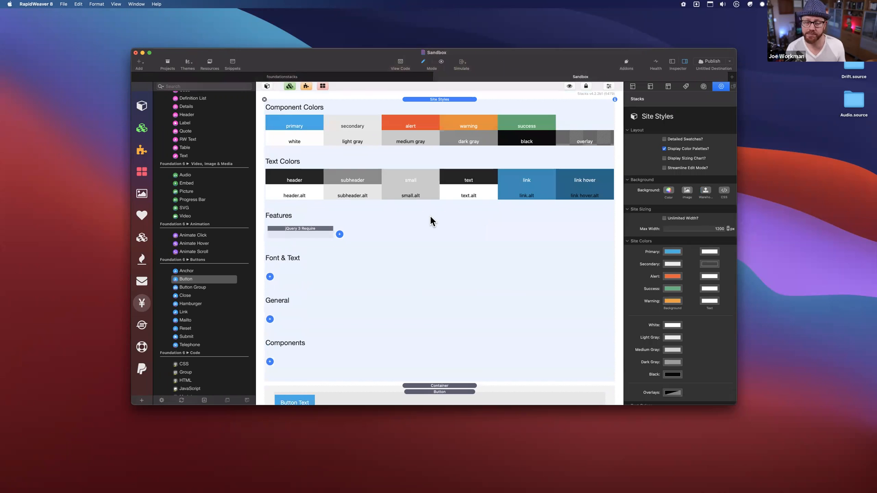
# - Add a Component Colors swatch to the Components section of the site styles
pyautogui.scroll(-3, 430, 222)
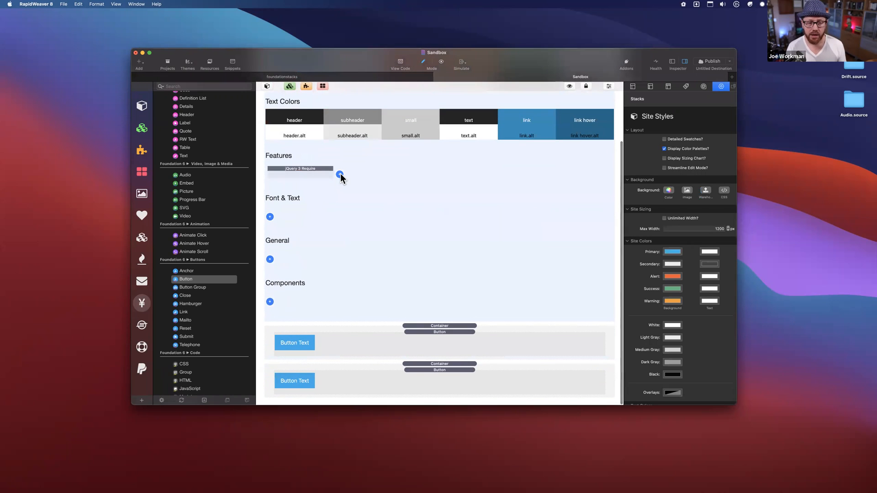
pyautogui.click(270, 302)
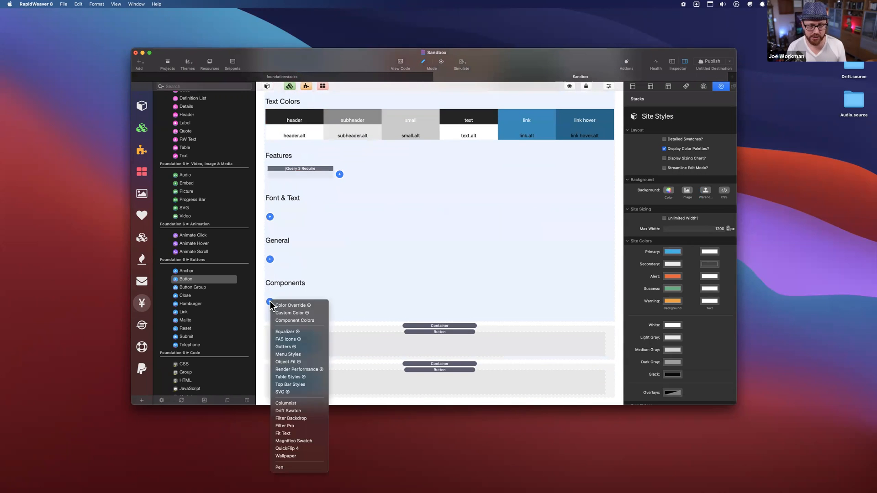
pyautogui.click(308, 321)
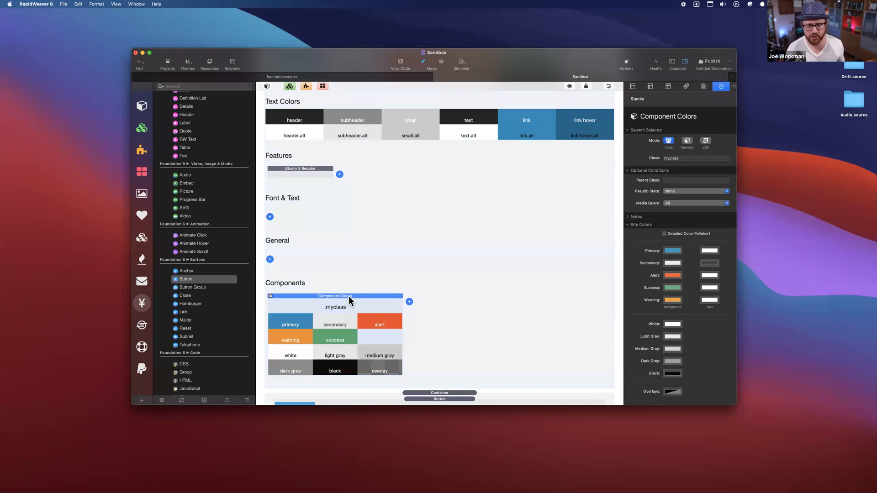
pyautogui.scroll(-2, 348, 296)
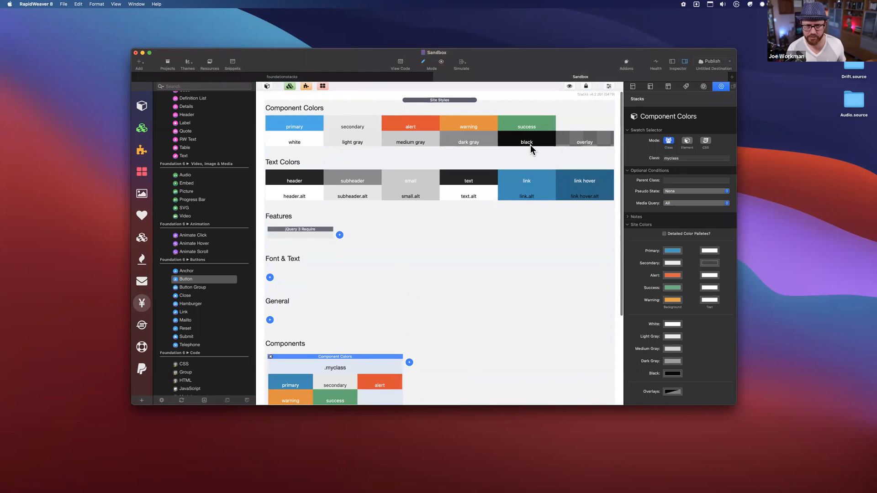
pyautogui.scroll(-10, 523, 204)
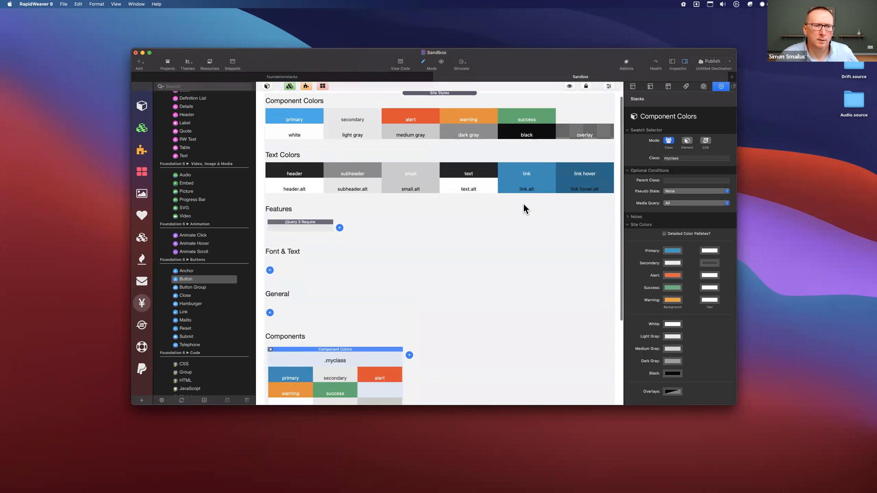
# - Set the Component Colors swatch's Primary background to purple, hex 6167AD, and its class to bottom
pyautogui.doubleClick(701, 158)
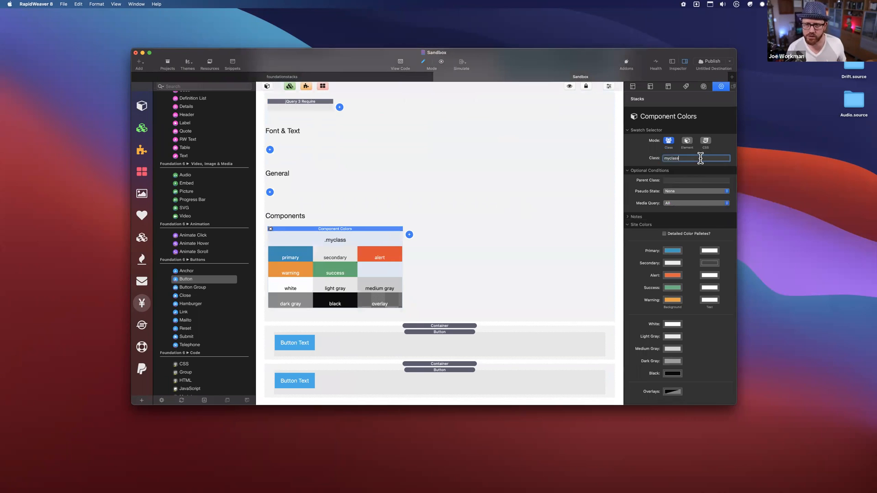
pyautogui.click(670, 251)
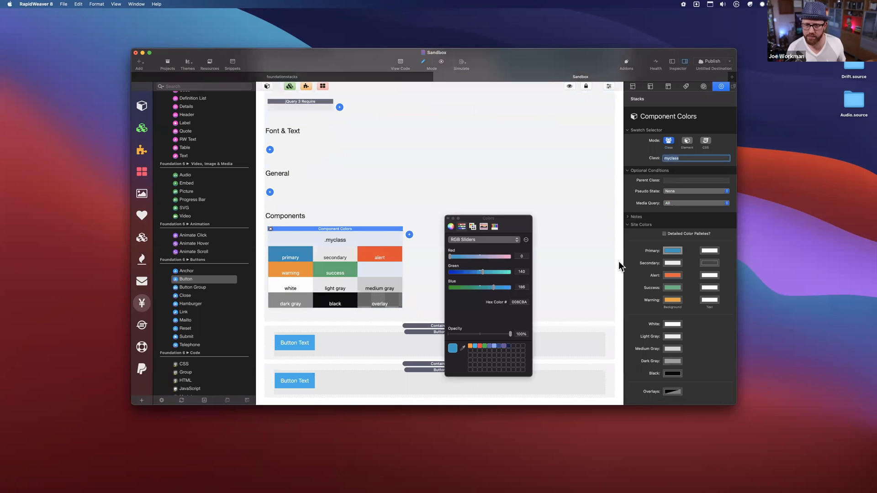
pyautogui.click(490, 347)
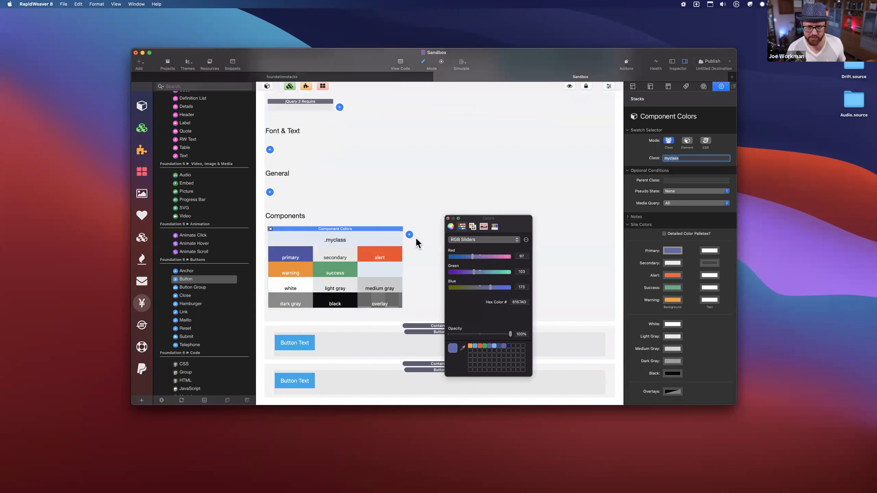
pyautogui.click(448, 218)
pyautogui.write('bottom')
pyautogui.press('Tab')
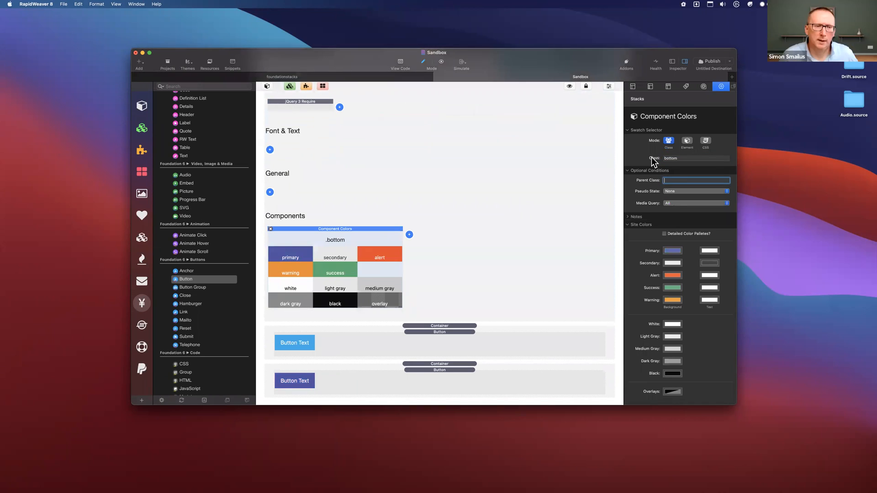
# - Check the second container's custom class against the Component Colors swatch's class and view the available component swatches
pyautogui.doubleClick(680, 158)
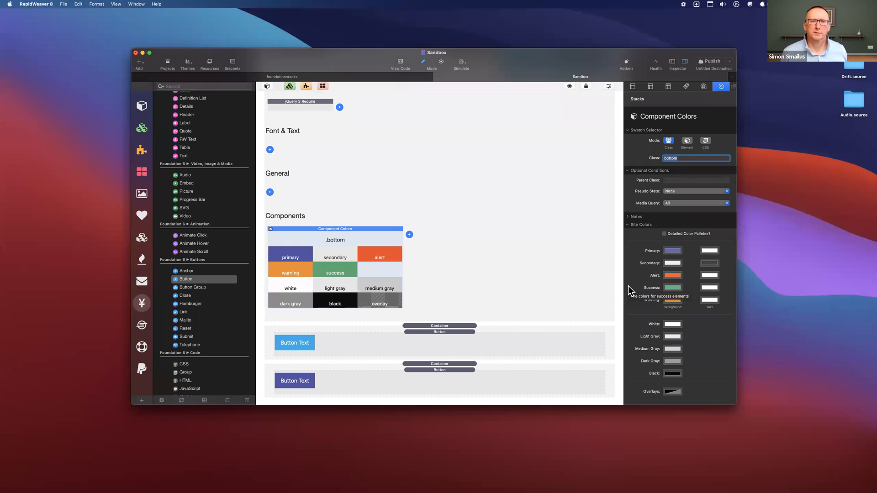
pyautogui.click(437, 347)
pyautogui.click(437, 363)
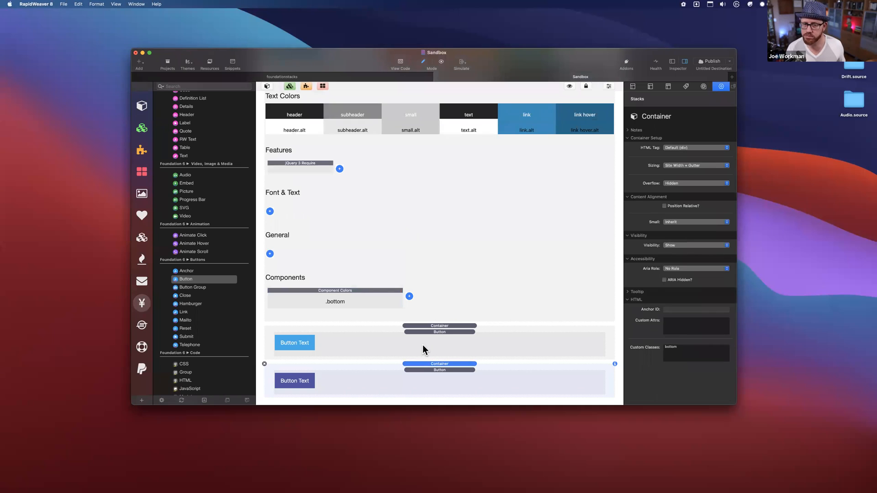
pyautogui.click(363, 296)
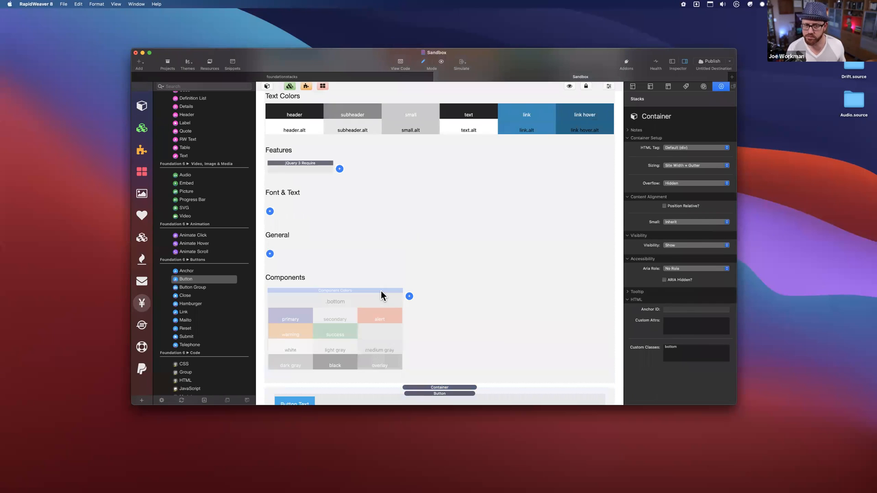
pyautogui.click(409, 296)
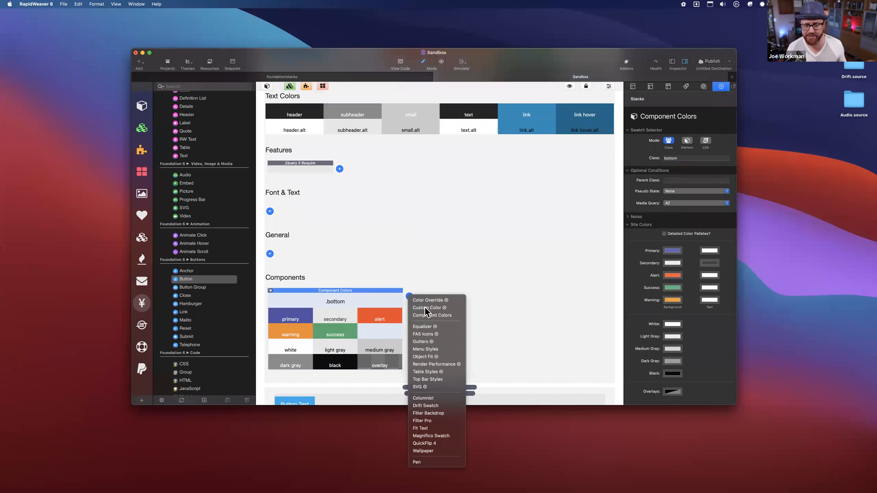
pyautogui.click(411, 263)
# - Add a Text Colors swatch to the Font & Text section of the site styles
pyautogui.click(270, 211)
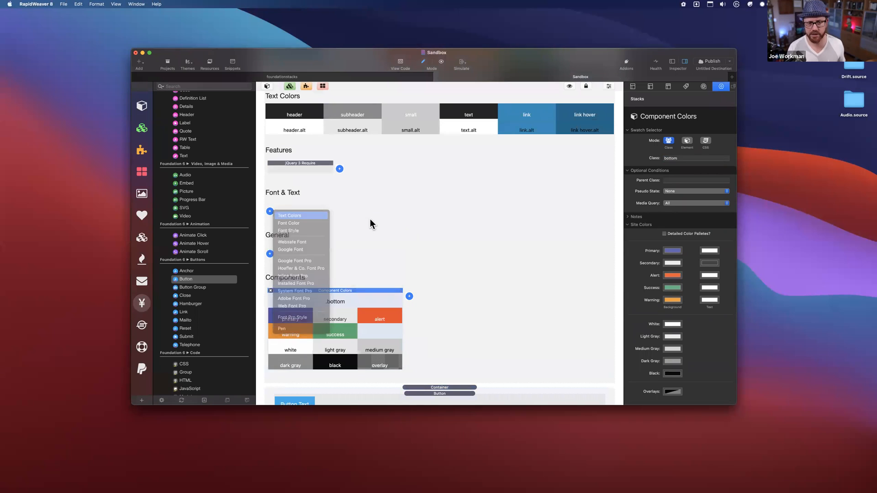
pyautogui.press('Return')
pyautogui.click(358, 207)
pyautogui.scroll(2, 293, 153)
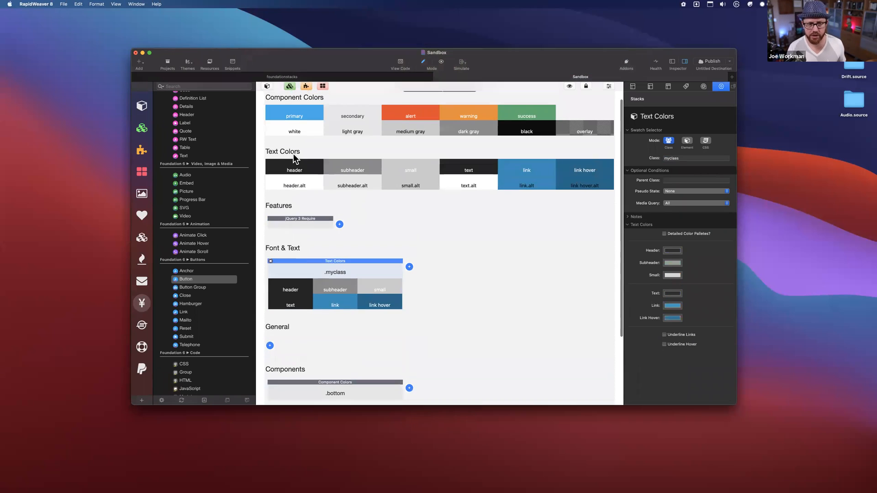
pyautogui.scroll(1, 293, 153)
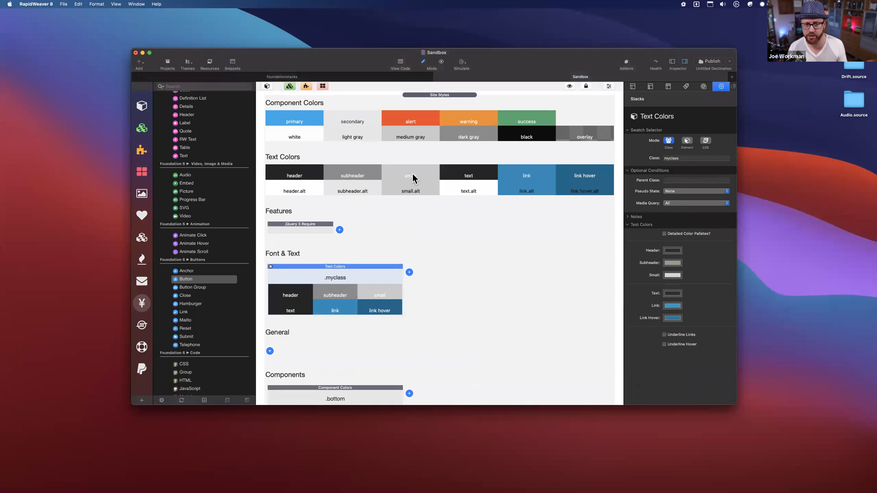
# - Add a Text stack below the button in each of the two containers
pyautogui.scroll(-5, 441, 326)
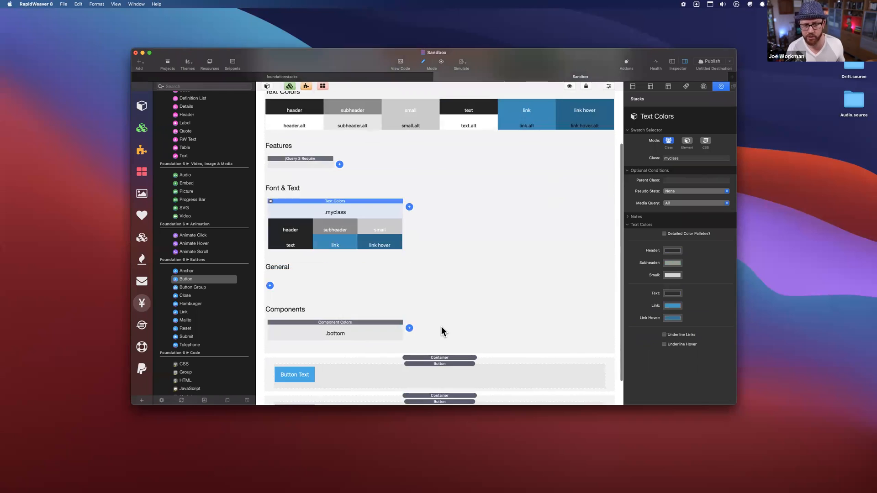
pyautogui.click(429, 370)
pyautogui.scroll(-6, 182, 319)
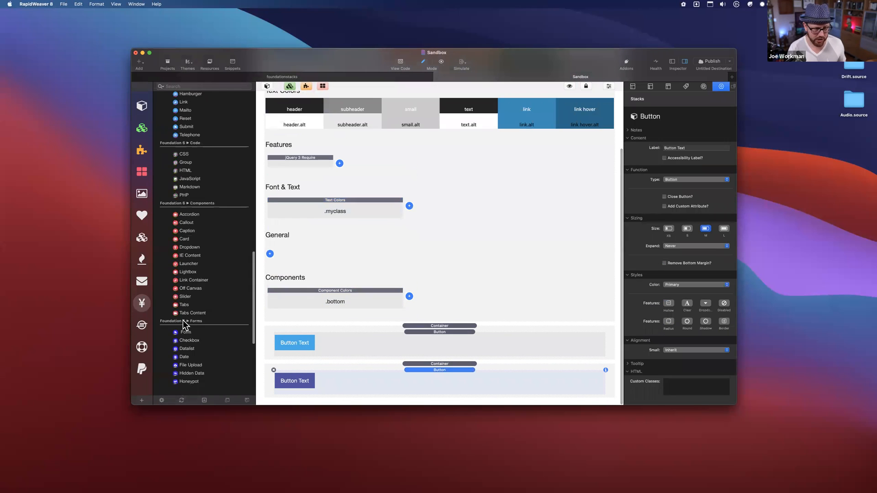
pyautogui.scroll(10, 190, 217)
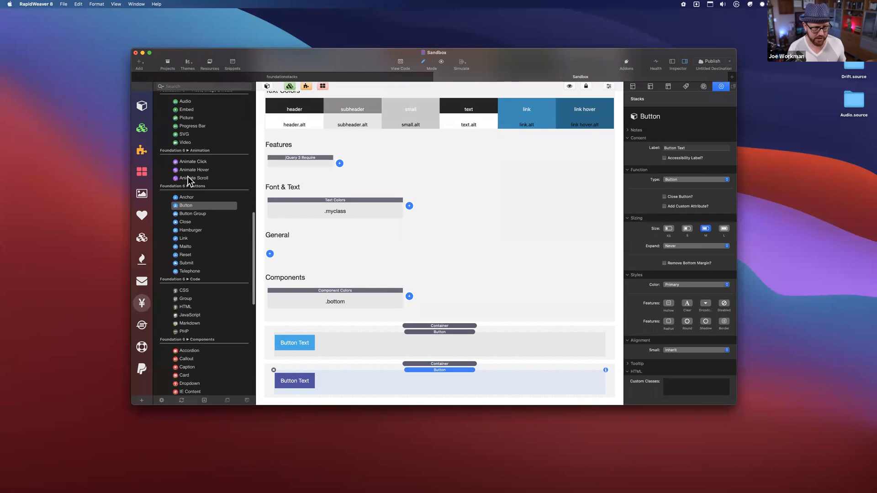
pyautogui.moveTo(179, 251); pyautogui.dragTo(450, 352)
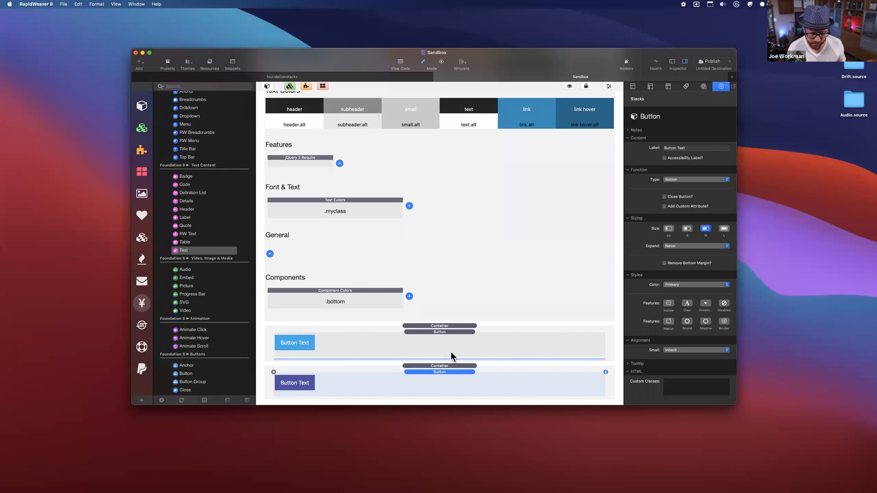
pyautogui.moveTo(179, 251); pyautogui.dragTo(456, 387)
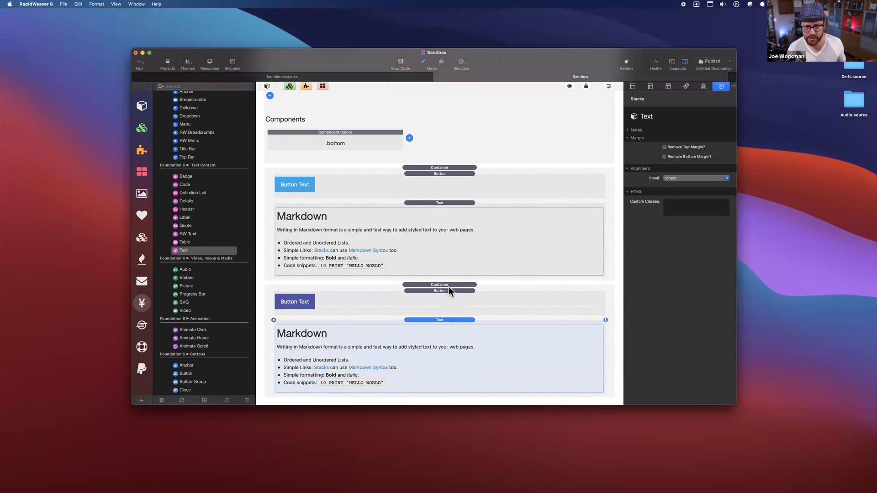
# - Add the custom class alt to the second container and compare its text with the site's alt text colors
pyautogui.click(449, 284)
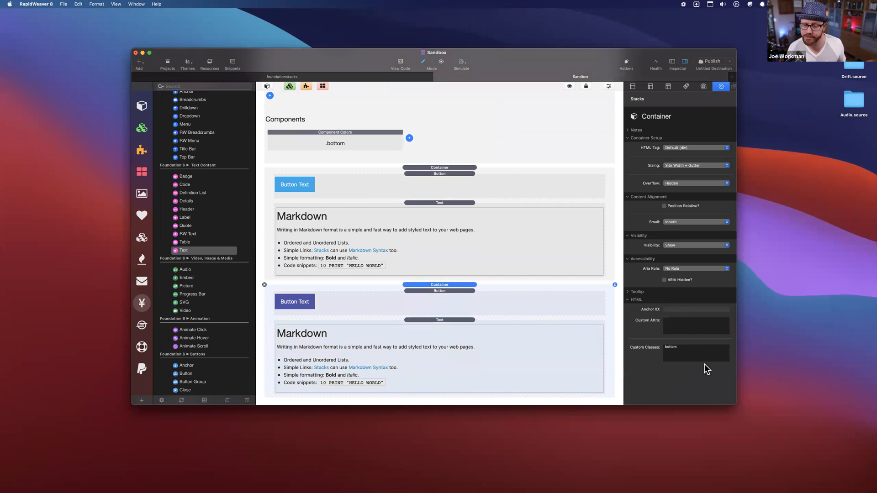
pyautogui.click(695, 352)
pyautogui.write('alt')
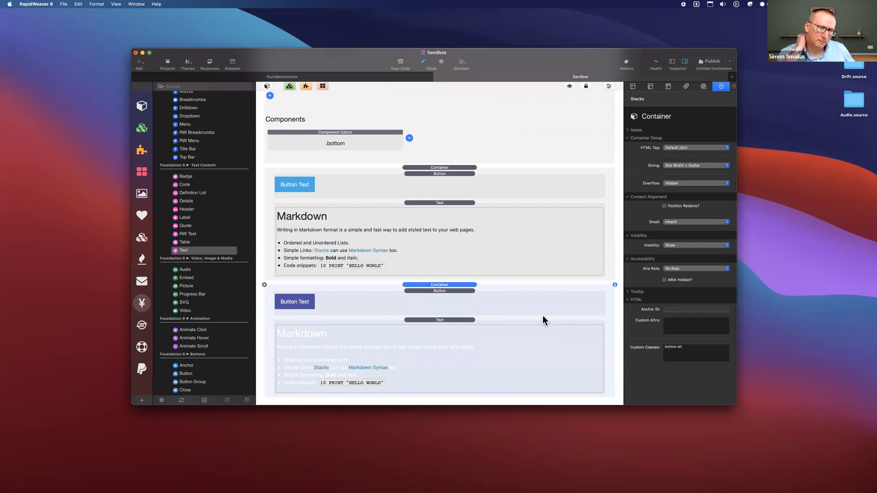
pyautogui.scroll(10, 543, 315)
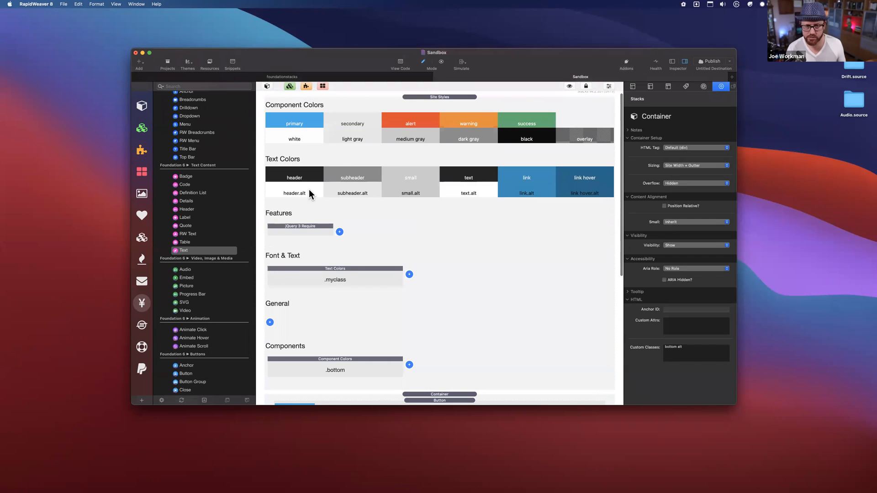
pyautogui.scroll(-10, 494, 189)
pyautogui.scroll(10, 451, 130)
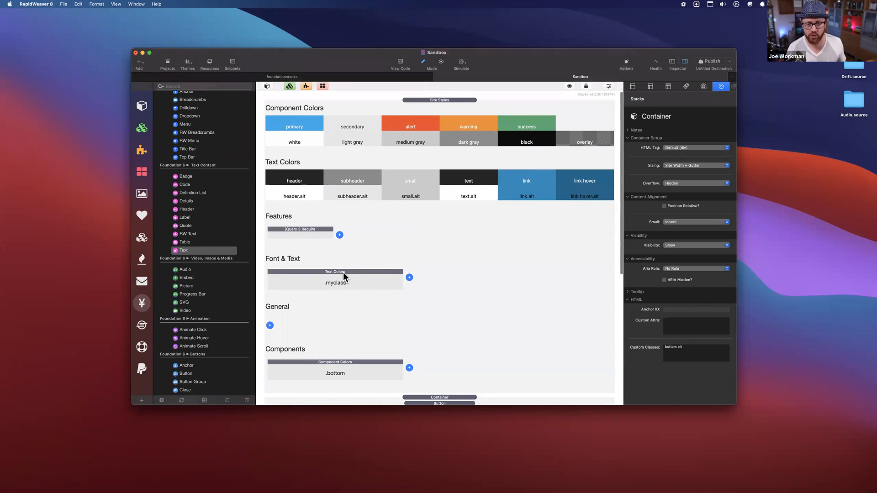
# - Remove the custom class alt from the second container, keeping only bottom
pyautogui.click(343, 272)
pyautogui.scroll(-10, 470, 313)
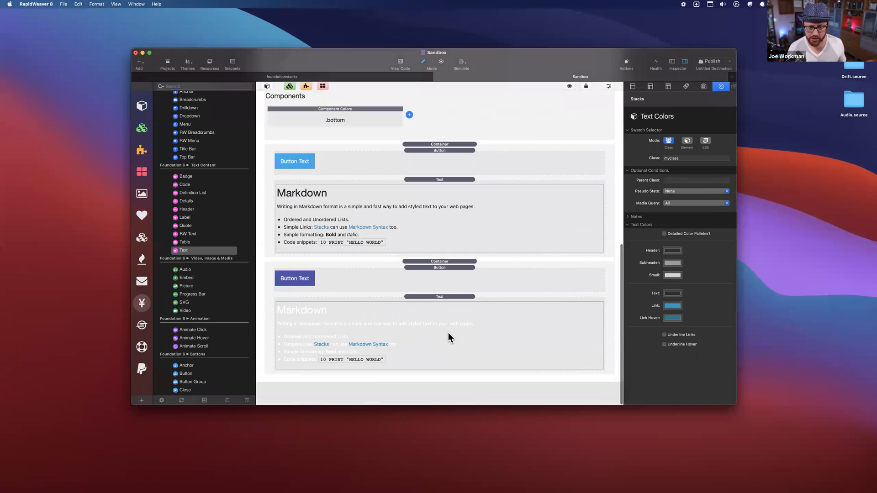
pyautogui.click(444, 318)
pyautogui.click(444, 284)
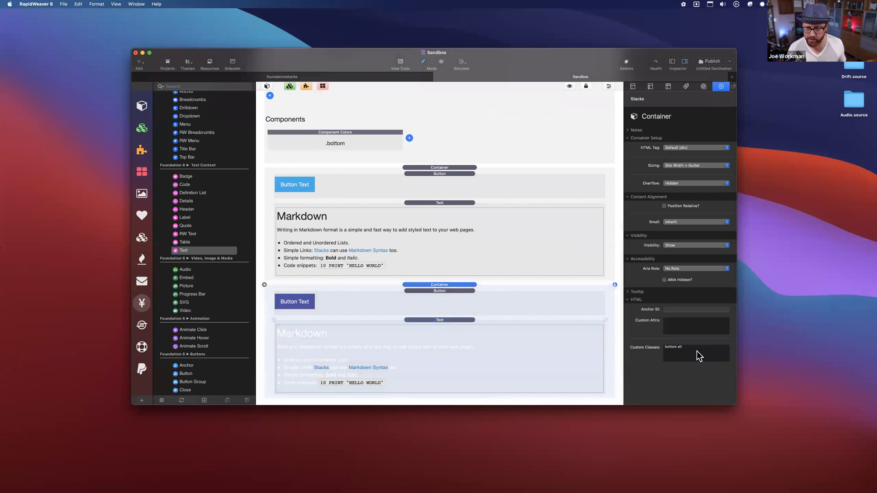
pyautogui.moveTo(677, 347); pyautogui.dragTo(747, 349)
pyautogui.press('BackSpace')
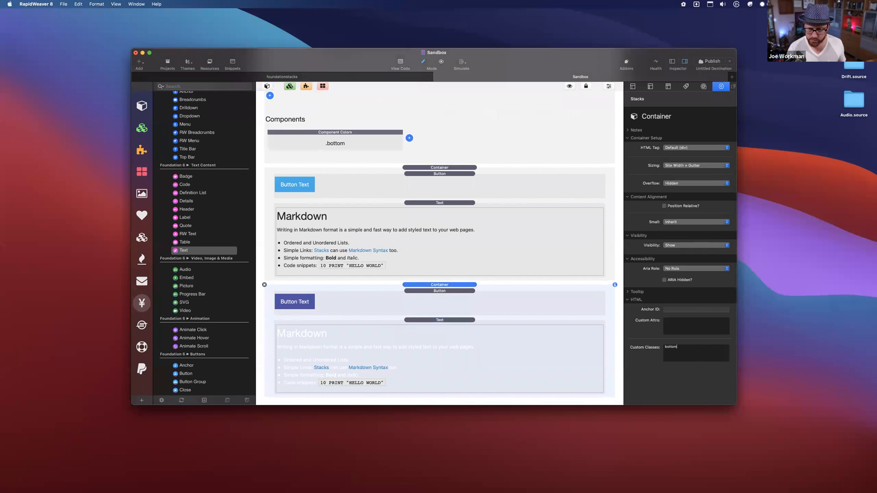
# - Set the Text Colors swatch's header color to red FC2222 and its text color to green
pyautogui.scroll(10, 416, 237)
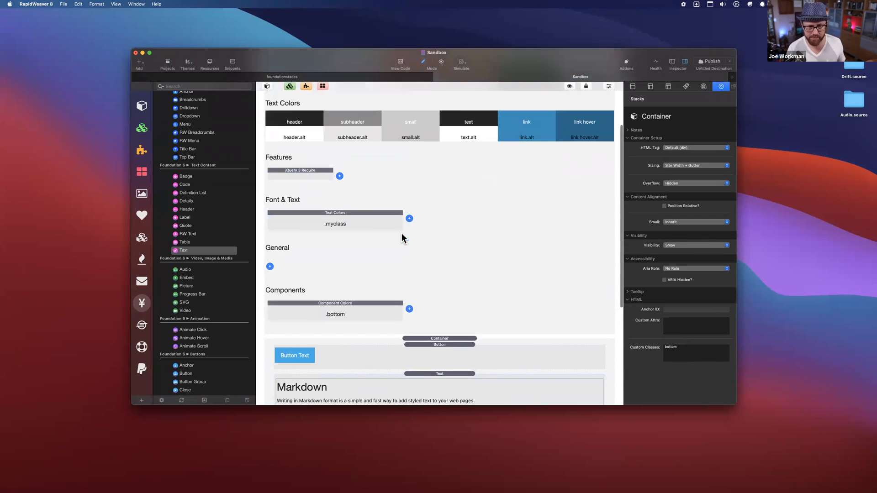
pyautogui.click(355, 281)
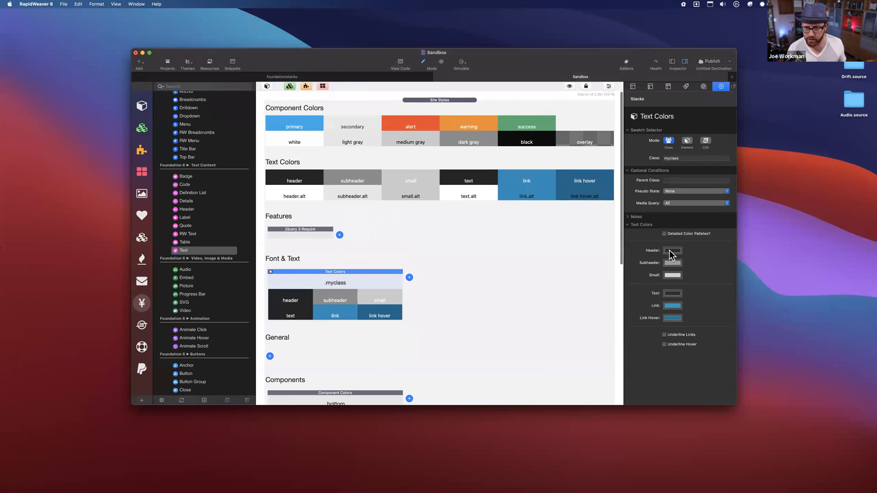
pyautogui.click(671, 250)
pyautogui.click(508, 257)
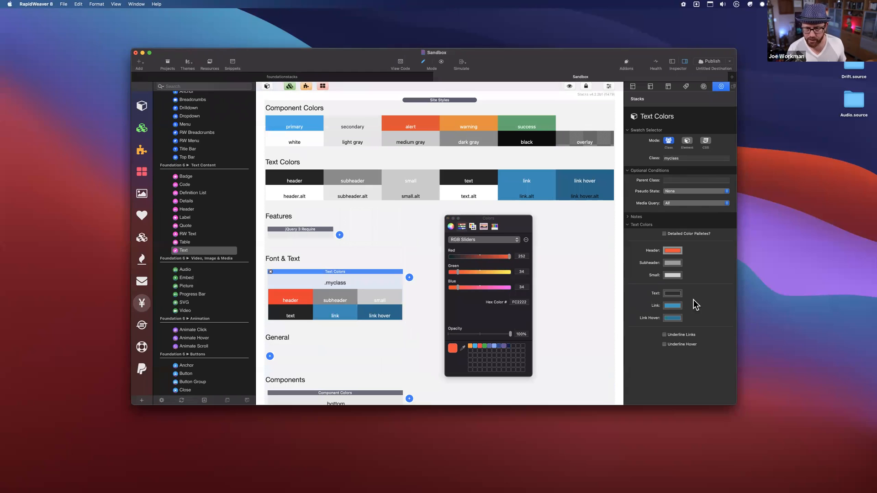
pyautogui.click(672, 294)
pyautogui.click(485, 346)
pyautogui.click(448, 218)
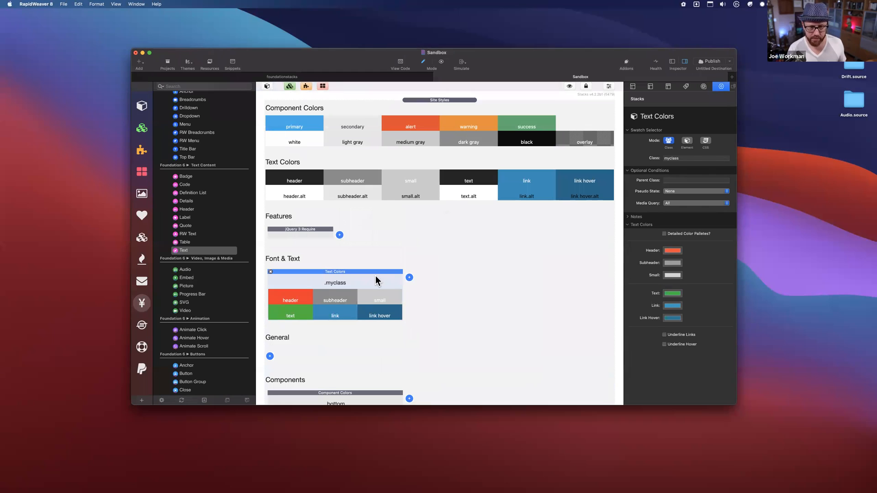
# - Target the Text Colors swatch at the class bottom and check the text in the second container
pyautogui.doubleClick(682, 159)
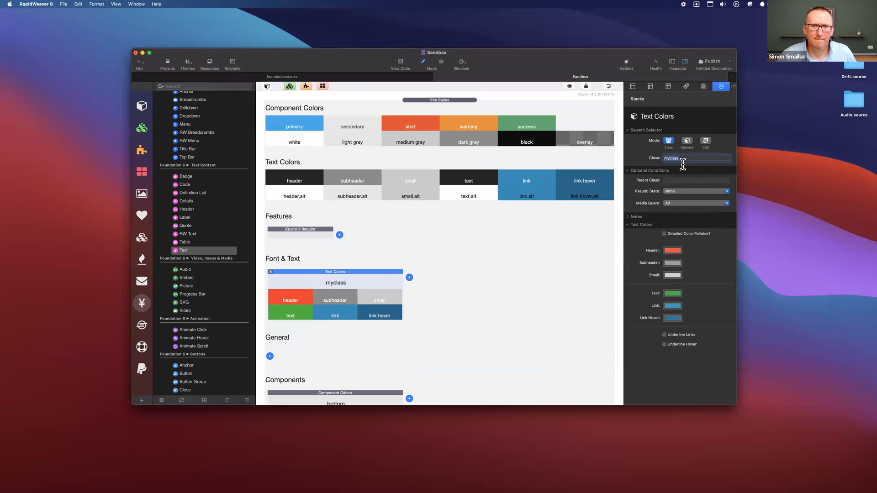
pyautogui.write('bottom')
pyautogui.press('Tab')
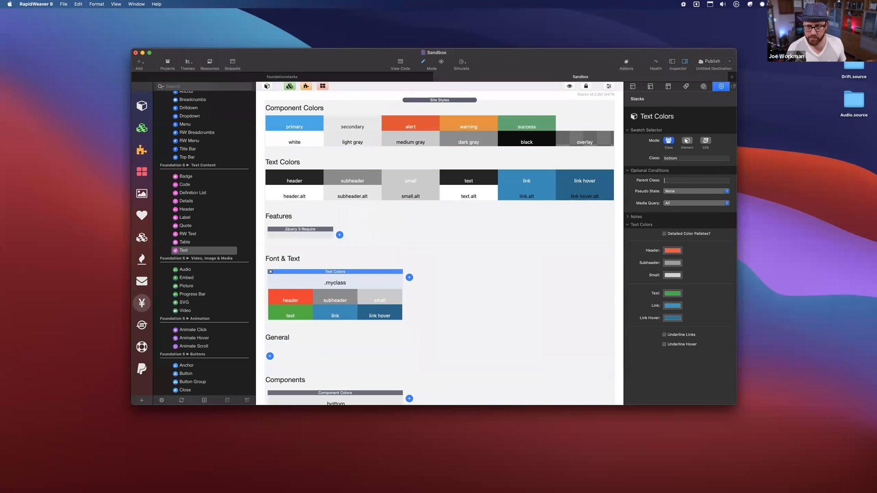
pyautogui.scroll(-10, 434, 297)
pyautogui.scroll(-1, 420, 315)
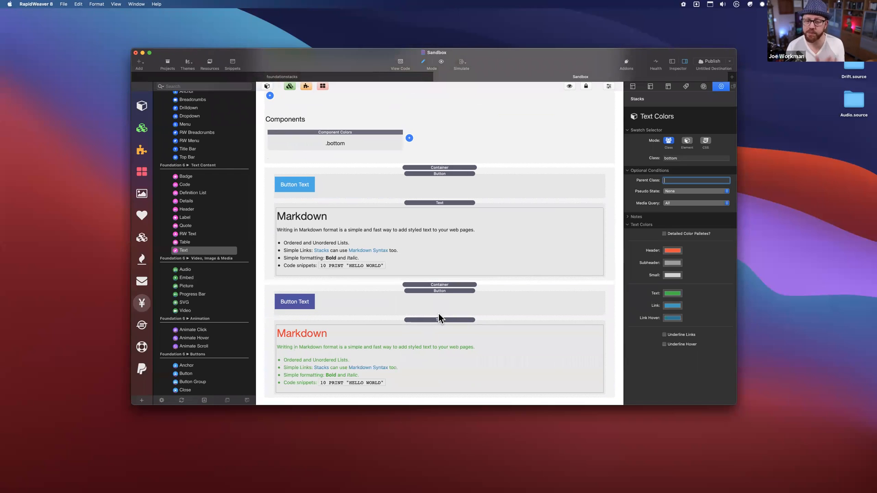
pyautogui.click(439, 285)
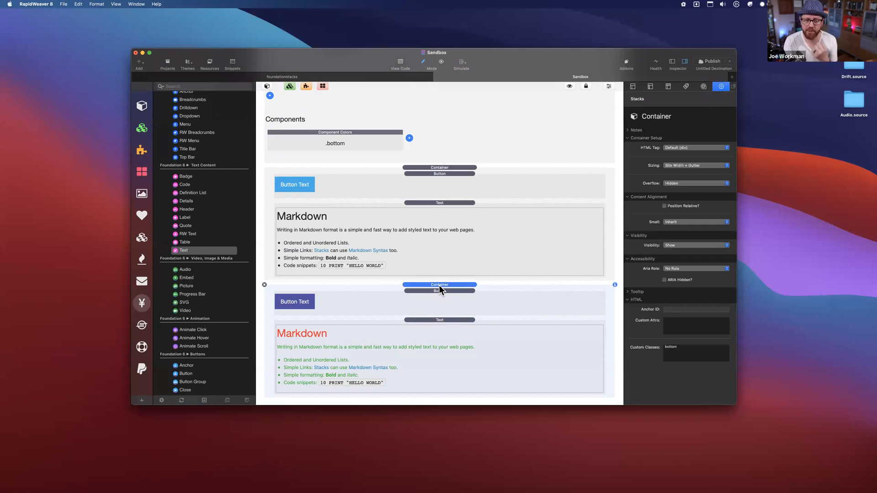
# - Add a Background swatch to the General section of the site styles
pyautogui.scroll(5, 410, 261)
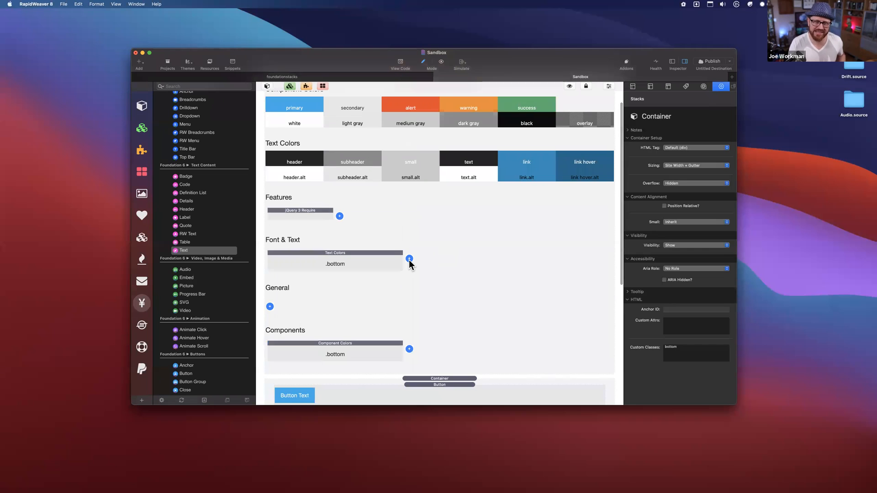
pyautogui.scroll(-2, 413, 261)
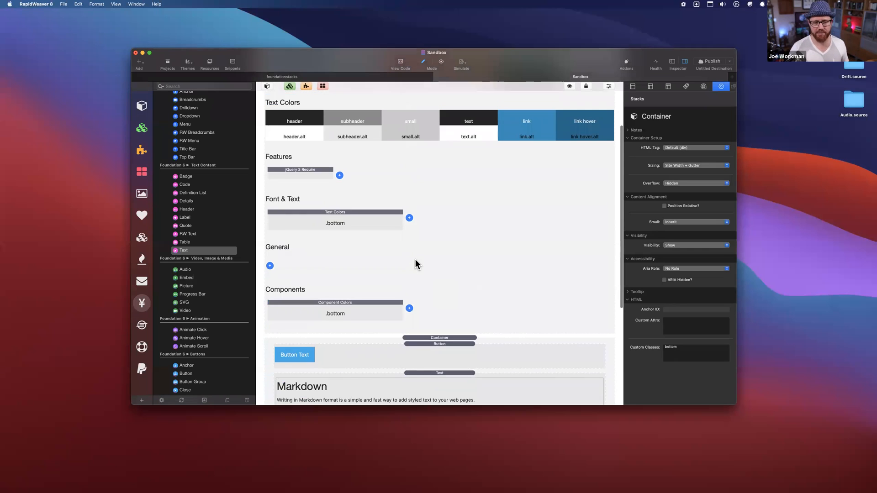
pyautogui.click(270, 255)
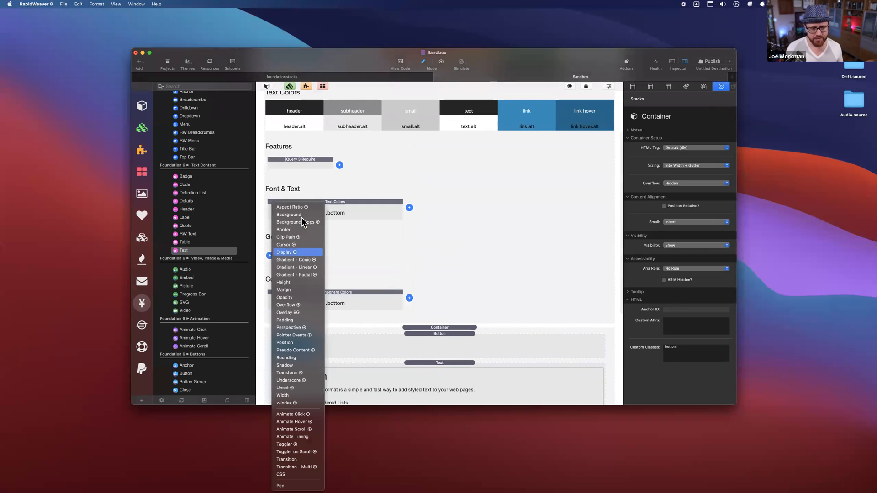
pyautogui.click(290, 214)
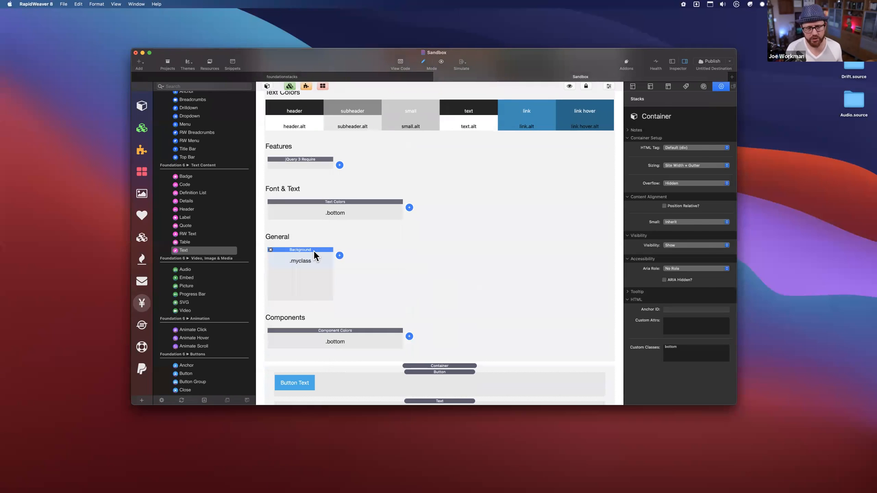
pyautogui.click(670, 253)
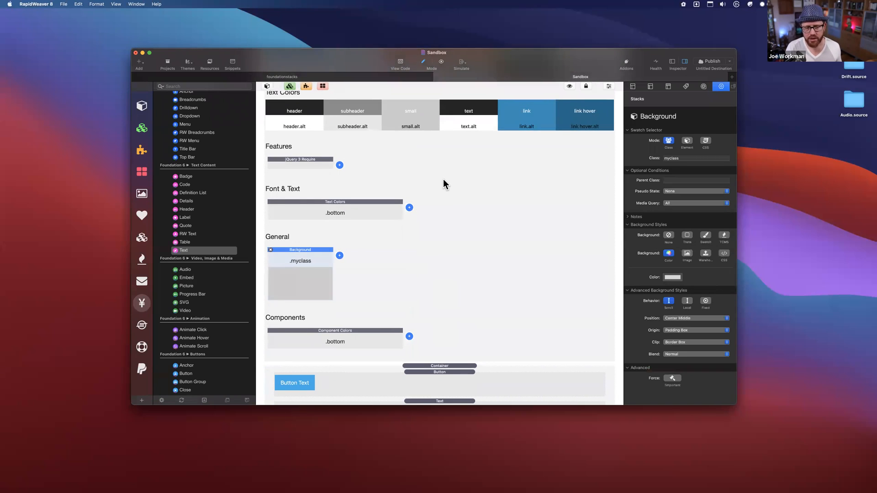
pyautogui.scroll(1, 443, 181)
pyautogui.scroll(5, 443, 179)
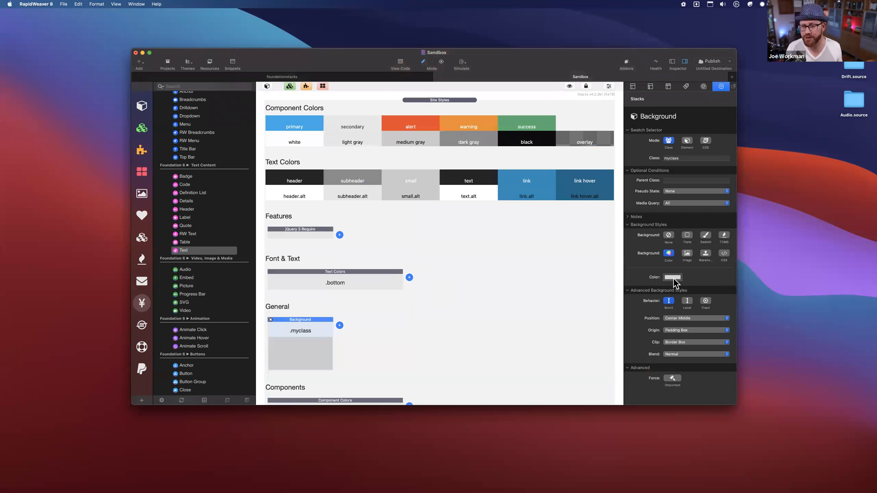
pyautogui.click(668, 254)
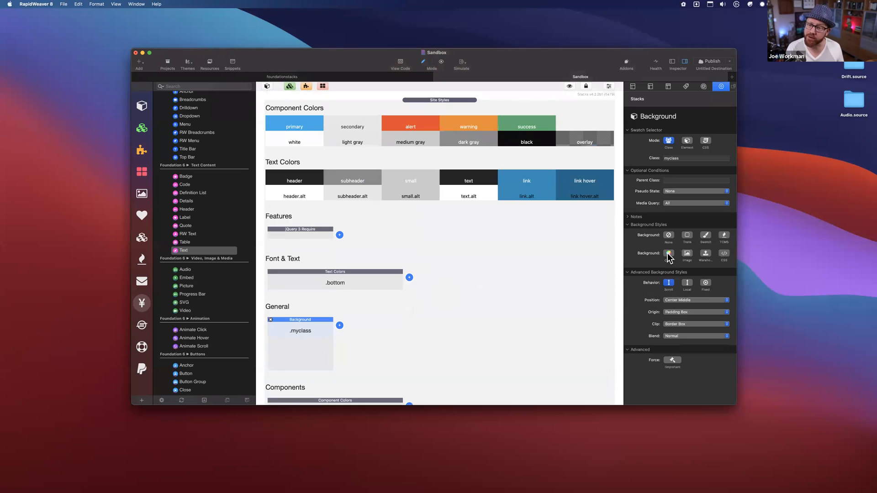
# - Switch the Background swatch to a Swatch background using the Primary color
pyautogui.click(706, 236)
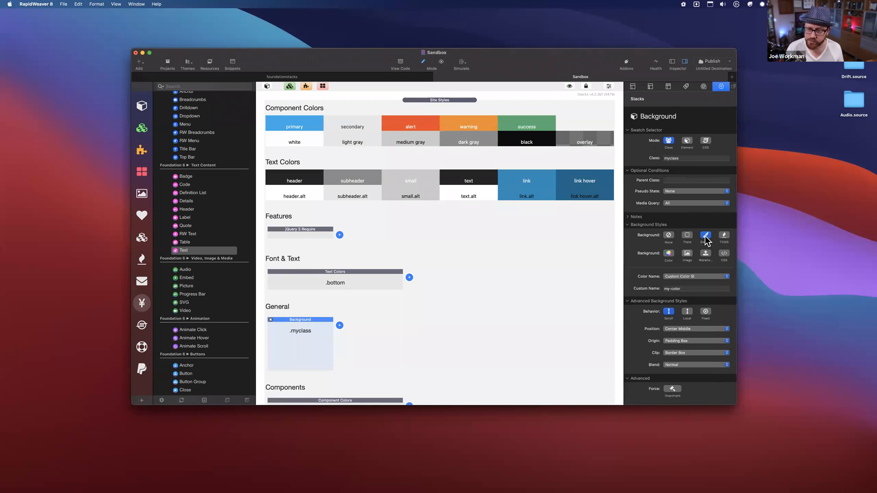
pyautogui.click(680, 276)
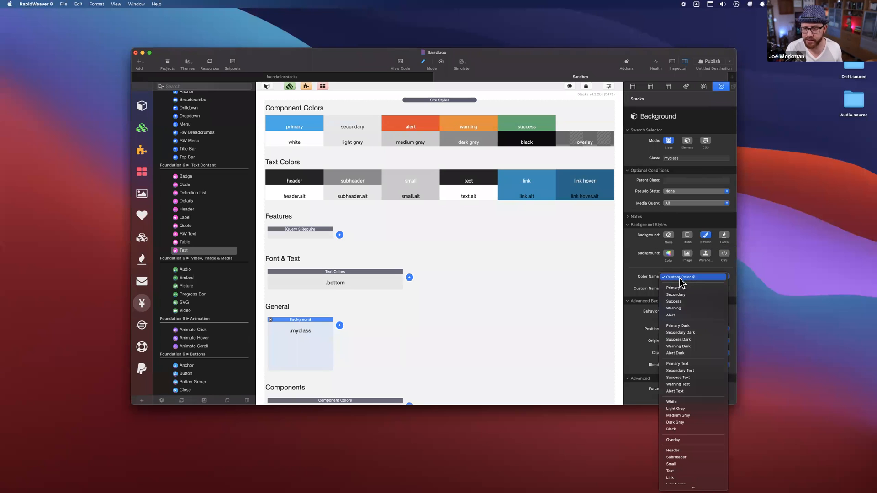
pyautogui.scroll(-3, 676, 470)
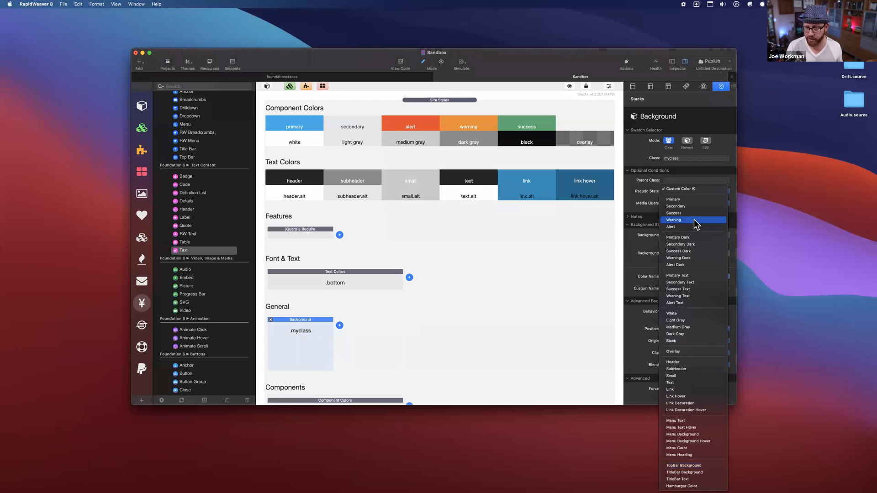
pyautogui.click(686, 191)
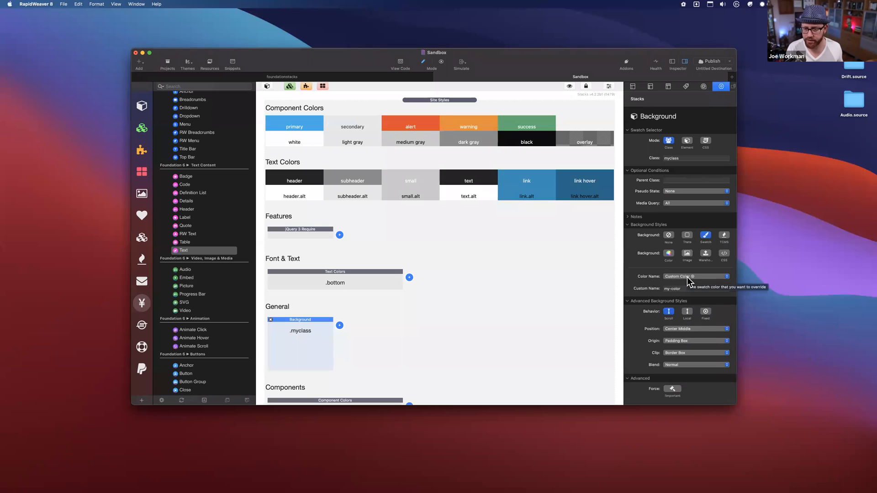
pyautogui.click(687, 277)
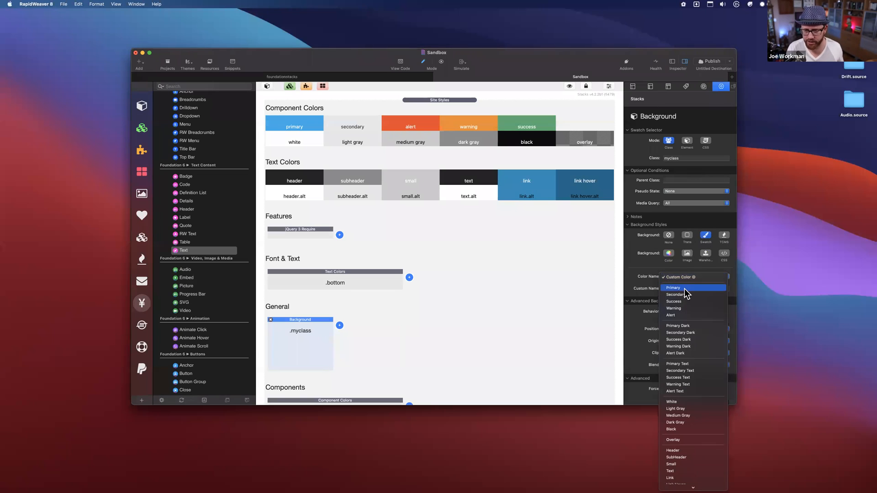
pyautogui.click(685, 289)
# - Target the Background swatch at the class bottom and check the second container's background
pyautogui.click(694, 158)
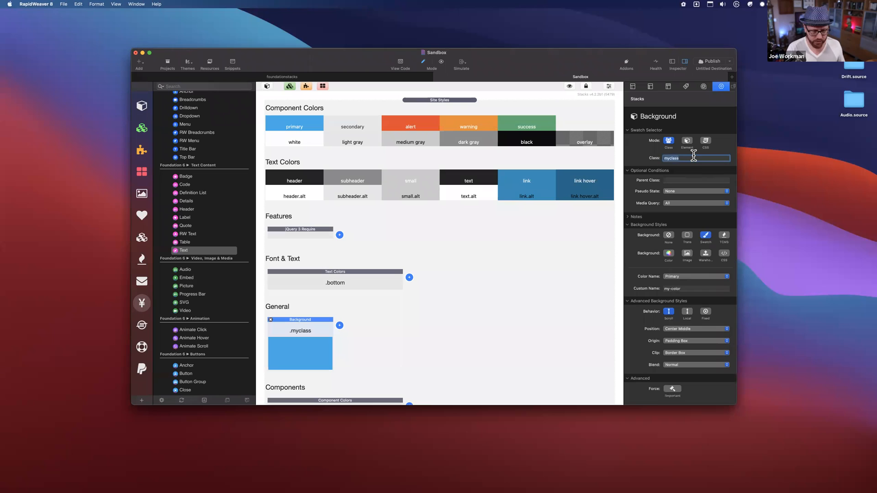
pyautogui.write('bottom')
pyautogui.press('Tab')
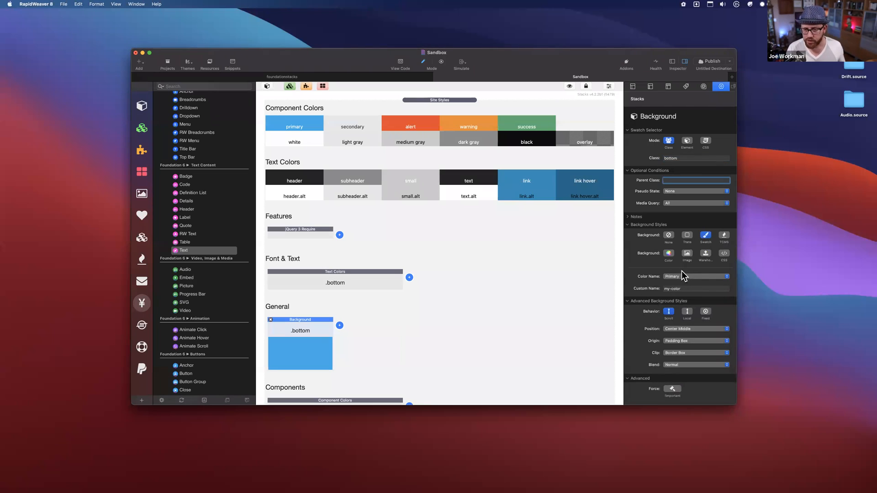
pyautogui.scroll(-10, 509, 342)
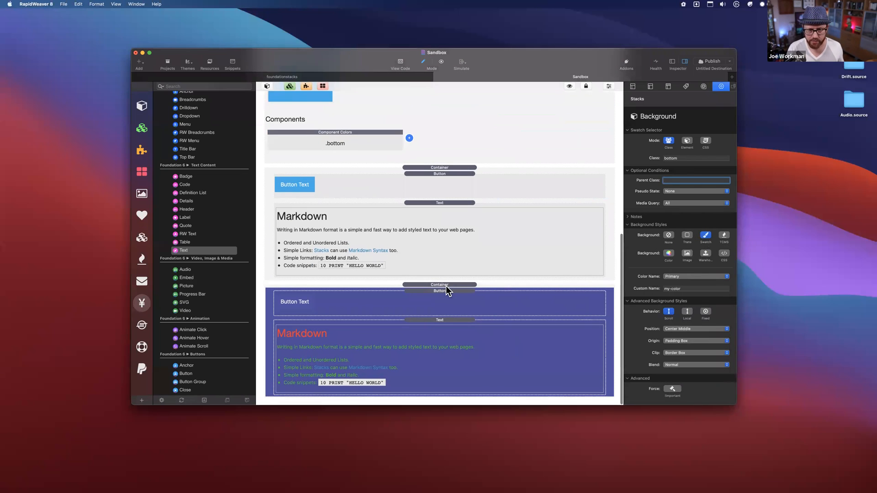
pyautogui.click(448, 287)
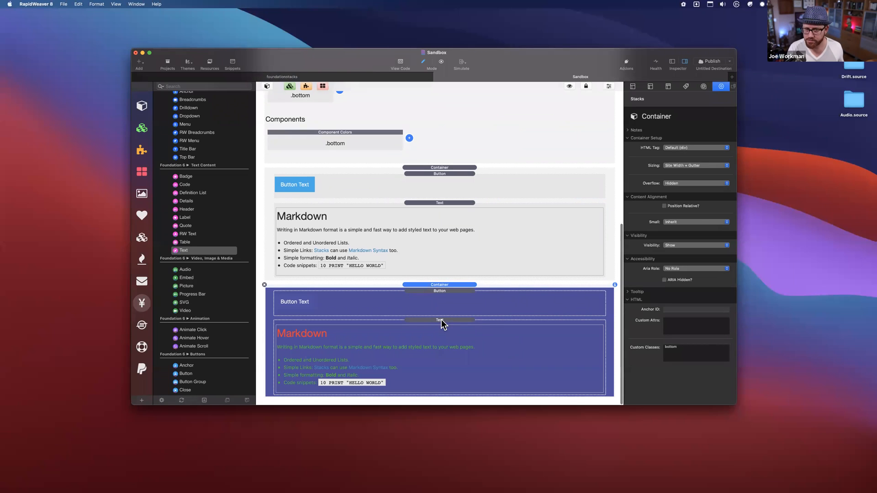
# - Change the primary color of the Component Colors swatch for the class bottom to pink
pyautogui.scroll(2, 437, 322)
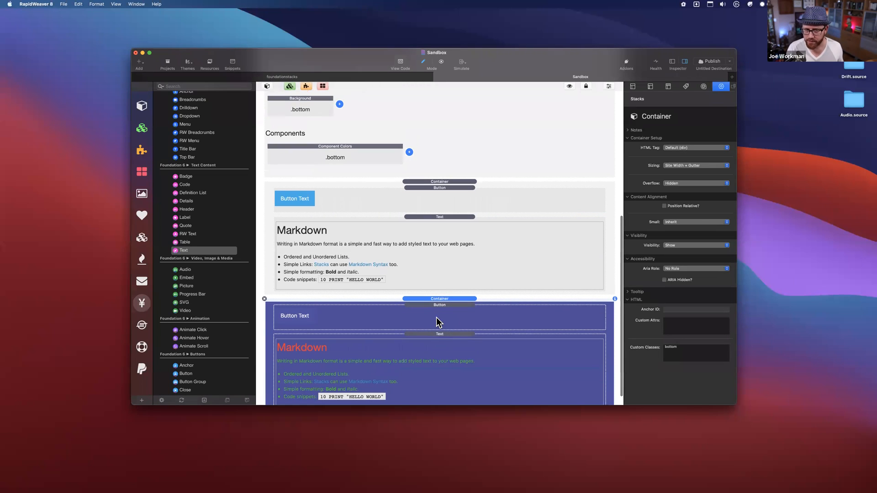
pyautogui.scroll(3, 437, 317)
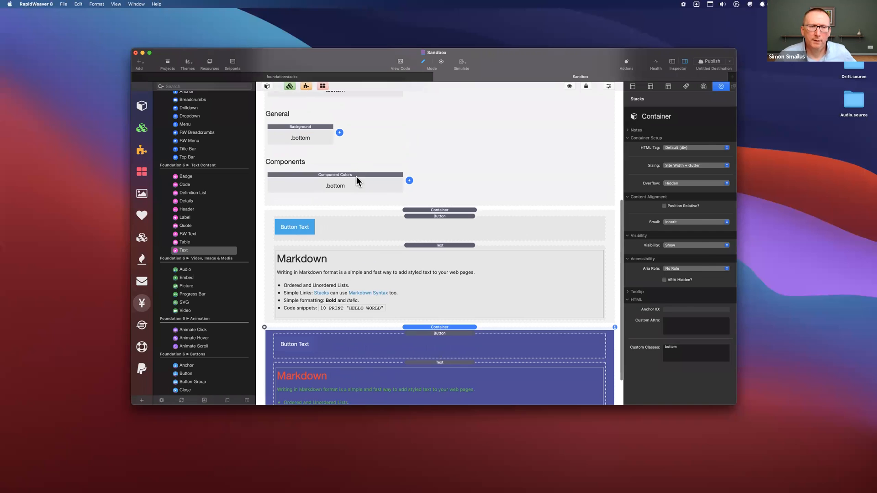
pyautogui.click(356, 177)
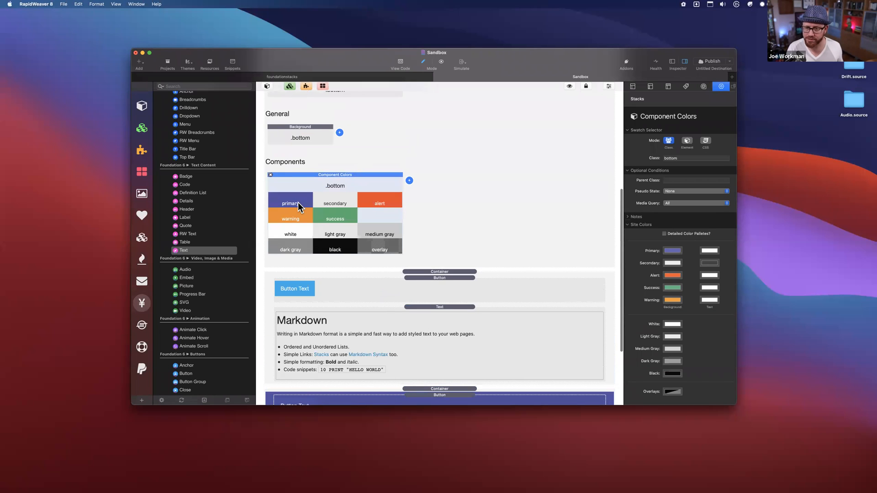
pyautogui.click(672, 251)
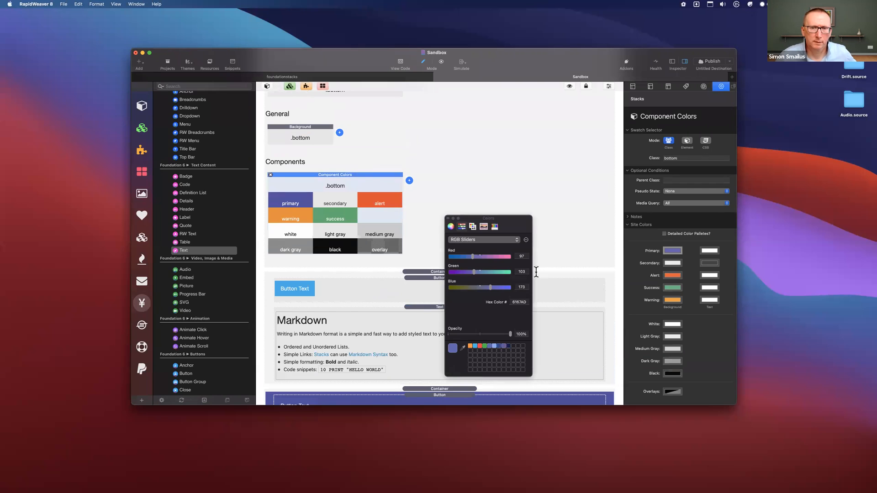
pyautogui.click(508, 256)
pyautogui.click(448, 217)
pyautogui.scroll(-5, 462, 277)
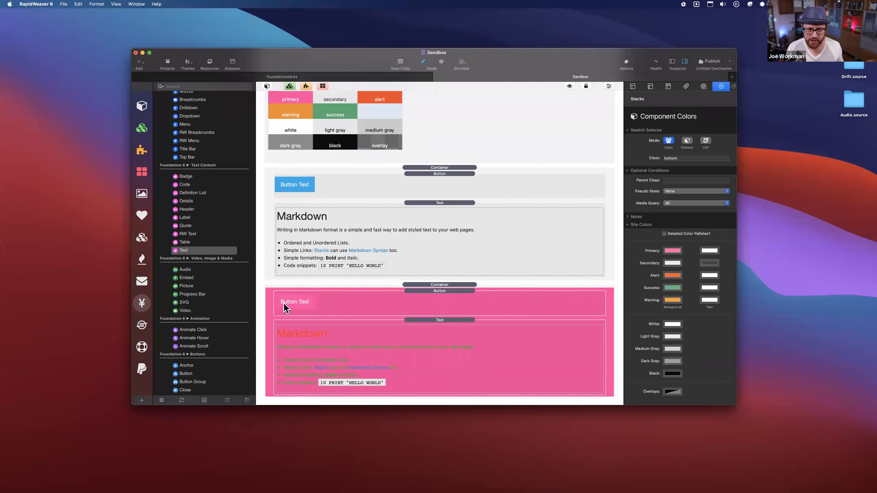
# - Set the color of the button in the second container to Secondary
pyautogui.click(328, 303)
pyautogui.click(677, 284)
pyautogui.click(674, 294)
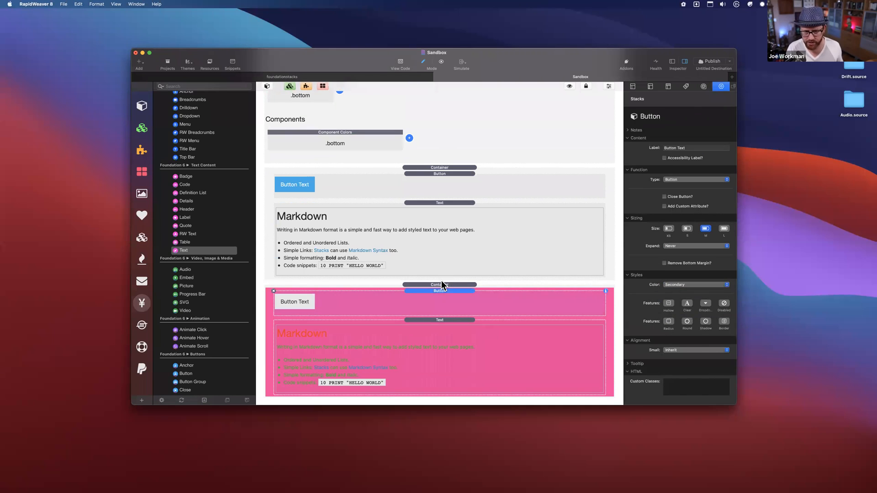
pyautogui.click(441, 284)
pyautogui.scroll(2, 464, 305)
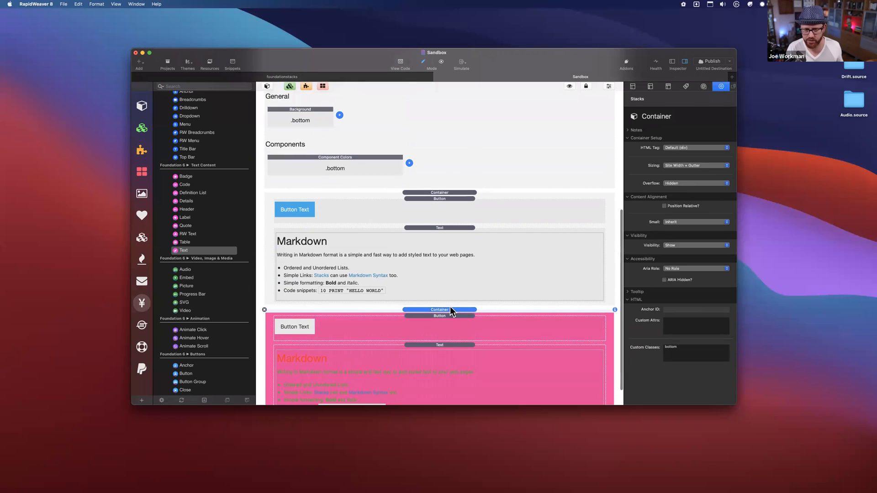
pyautogui.scroll(-2, 456, 313)
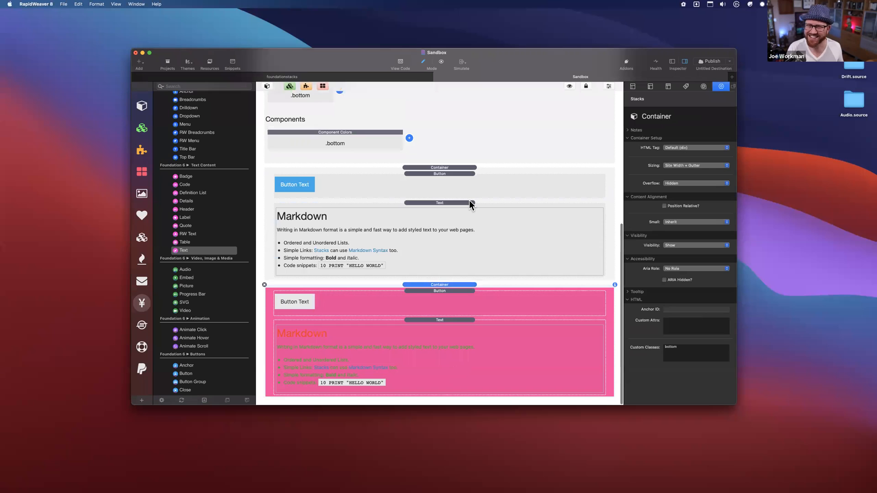
pyautogui.scroll(3, 470, 201)
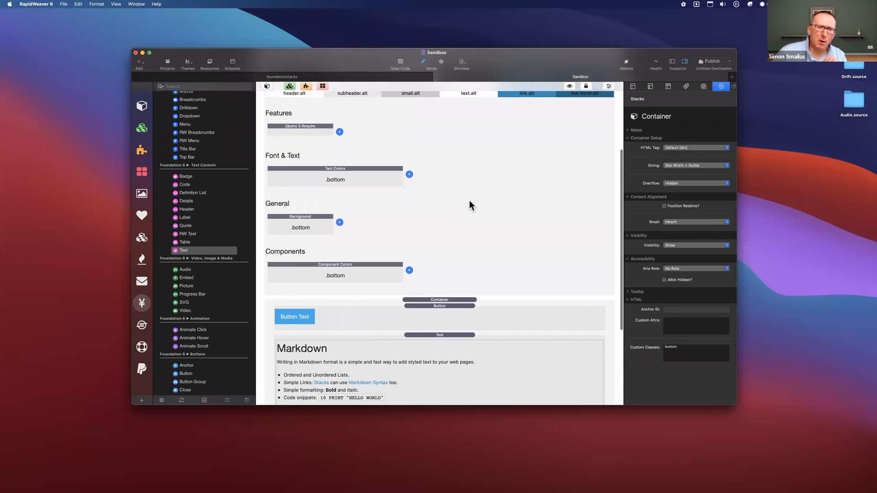
pyautogui.scroll(-3, 462, 223)
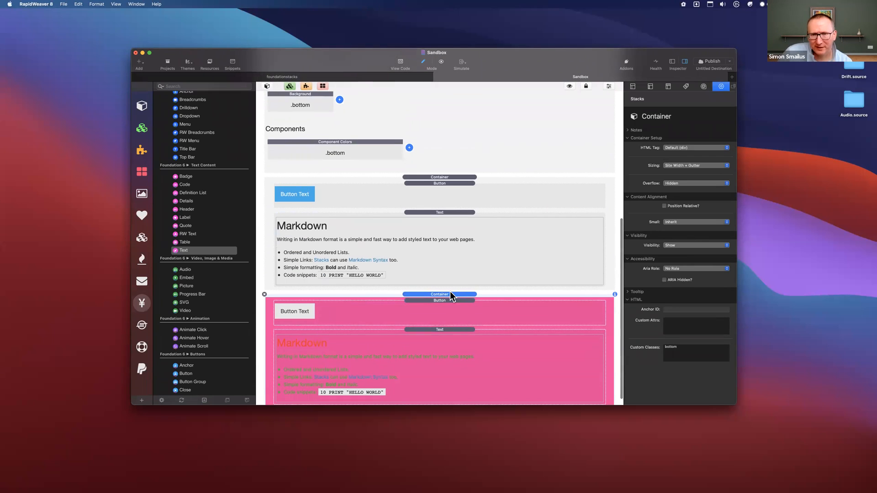
pyautogui.scroll(3, 366, 246)
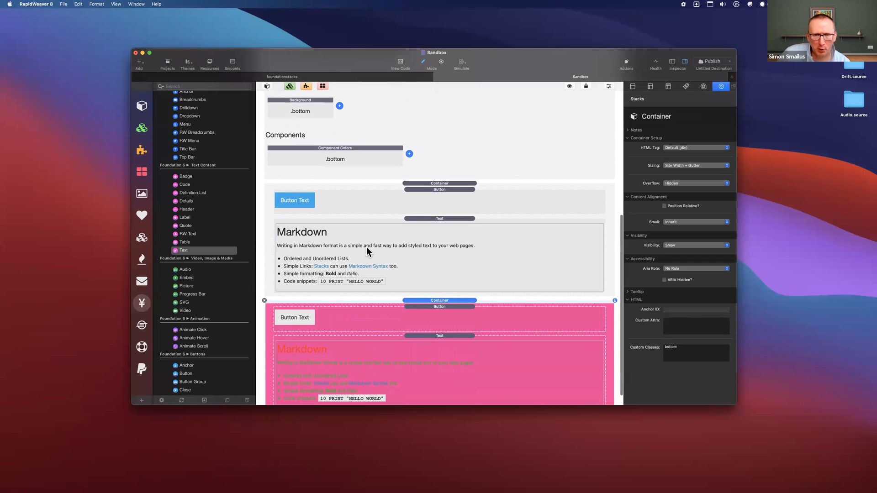
# - Review the color settings of the Component Colors and Text Colors swatches for the class bottom
pyautogui.click(359, 221)
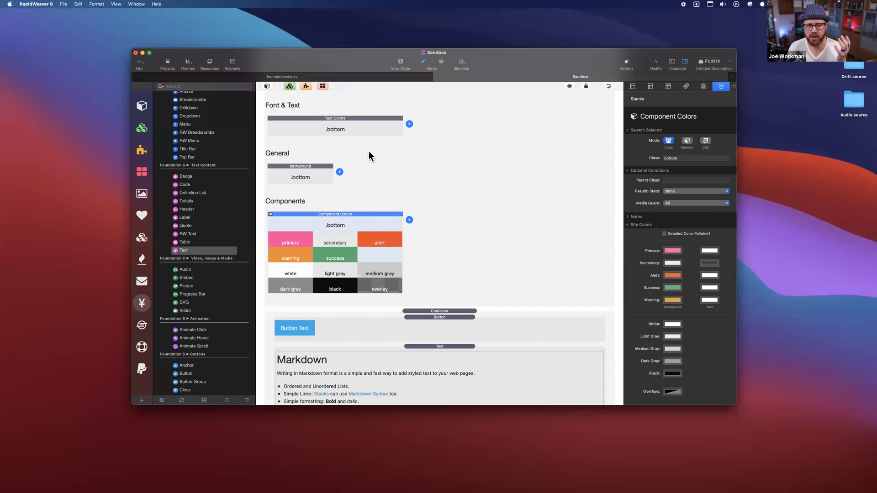
pyautogui.click(368, 120)
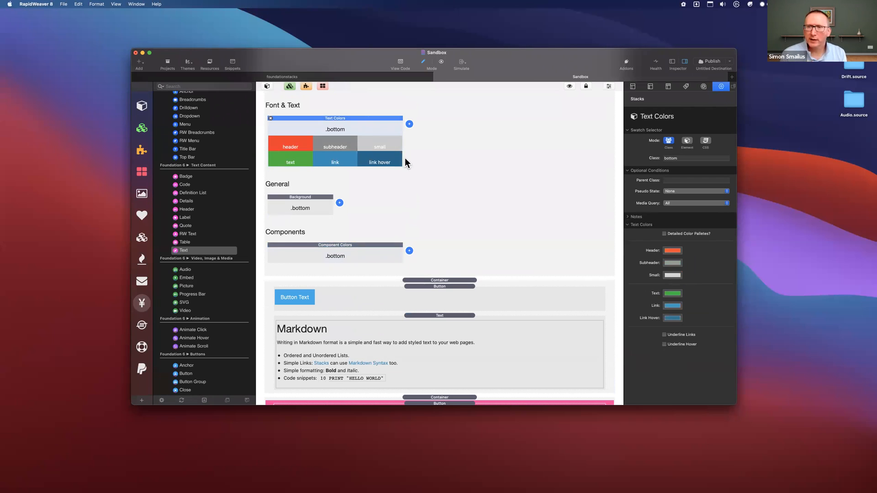
# - Try the custom class bottom on the Text stack in the first container and clear it again
pyautogui.click(442, 316)
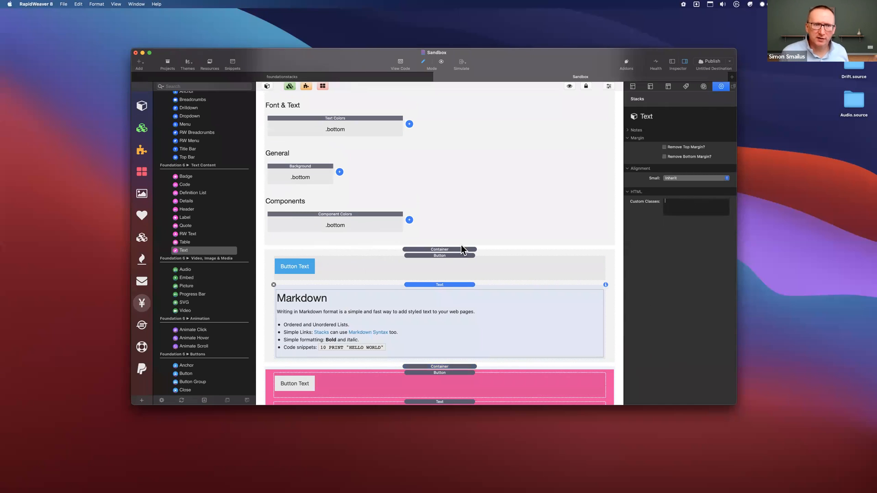
pyautogui.write('bottom')
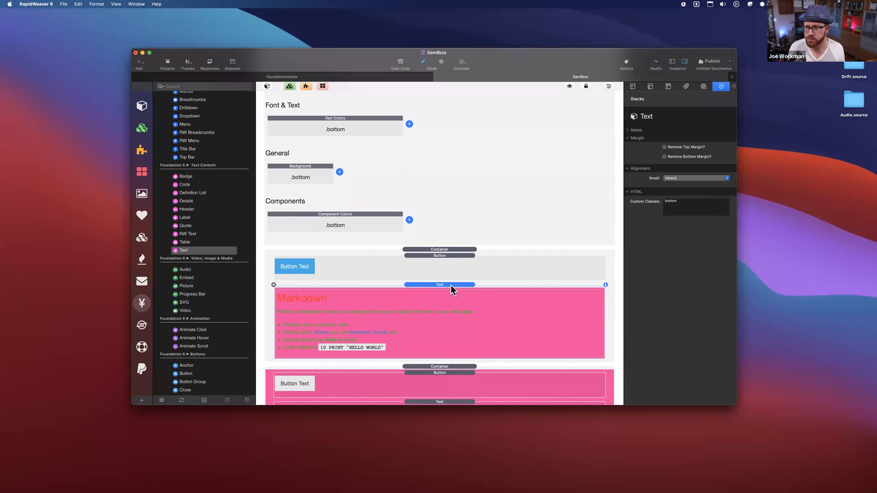
pyautogui.tripleClick(696, 202)
pyautogui.press('BackSpace')
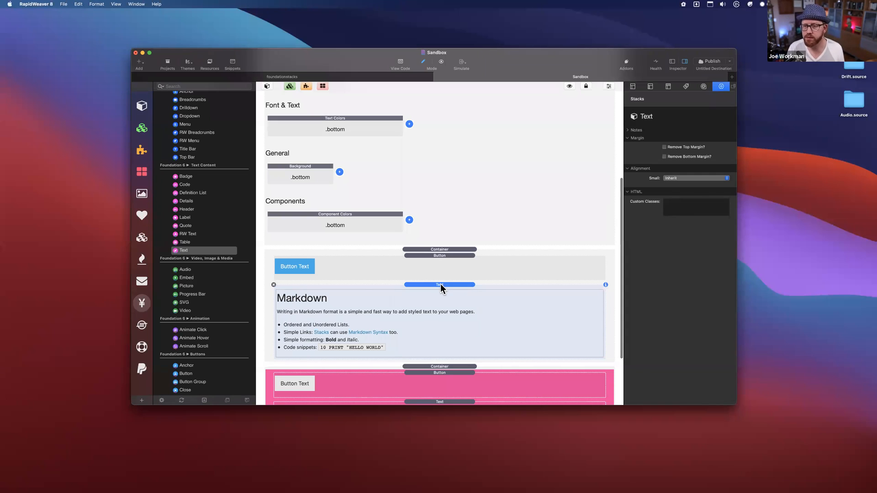
# - Try the custom class bottom on the first container's button, compare it with the Component Colors swatch, and clear the class
pyautogui.click(435, 256)
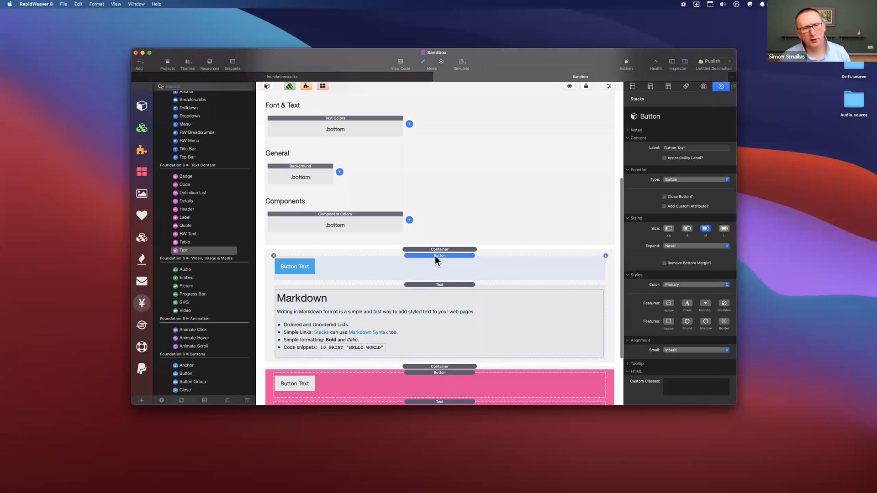
pyautogui.click(682, 381)
pyautogui.write('bott')
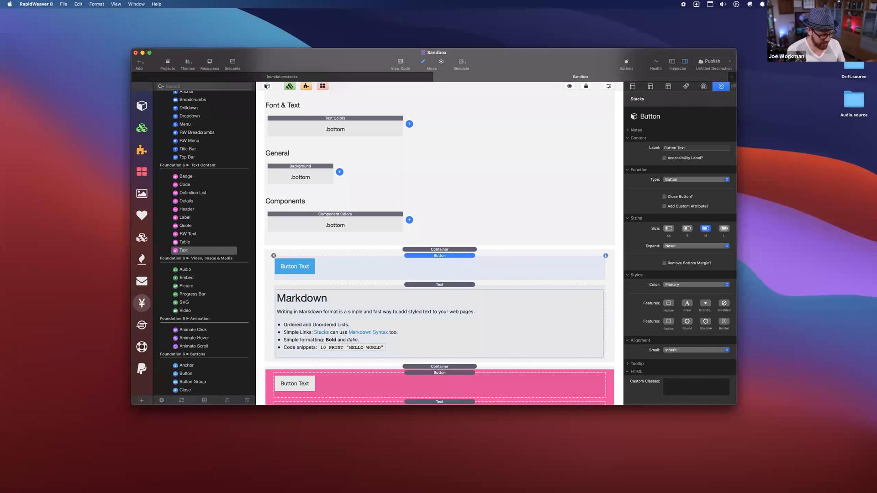
pyautogui.write('om')
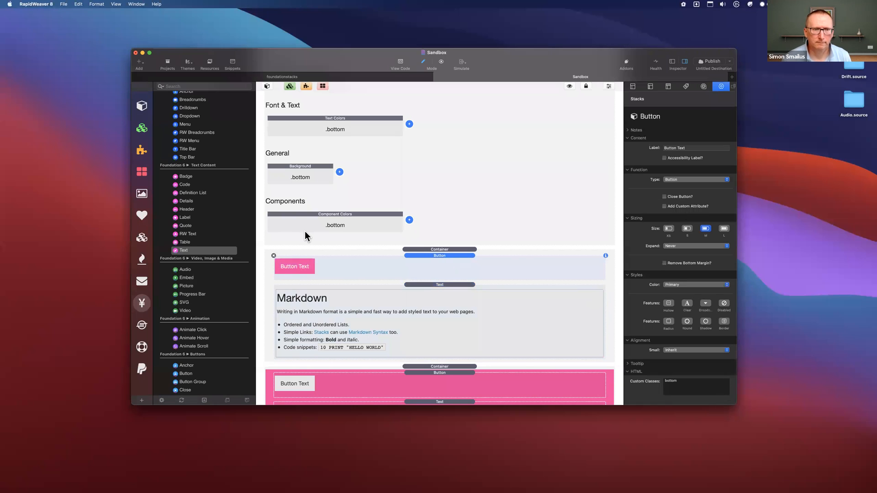
pyautogui.click(292, 230)
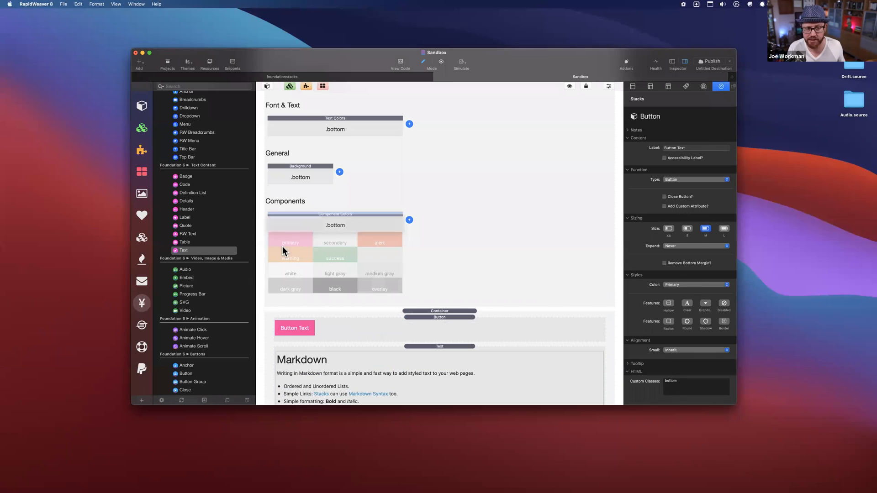
pyautogui.click(424, 327)
pyautogui.doubleClick(680, 381)
pyautogui.press('BackSpace')
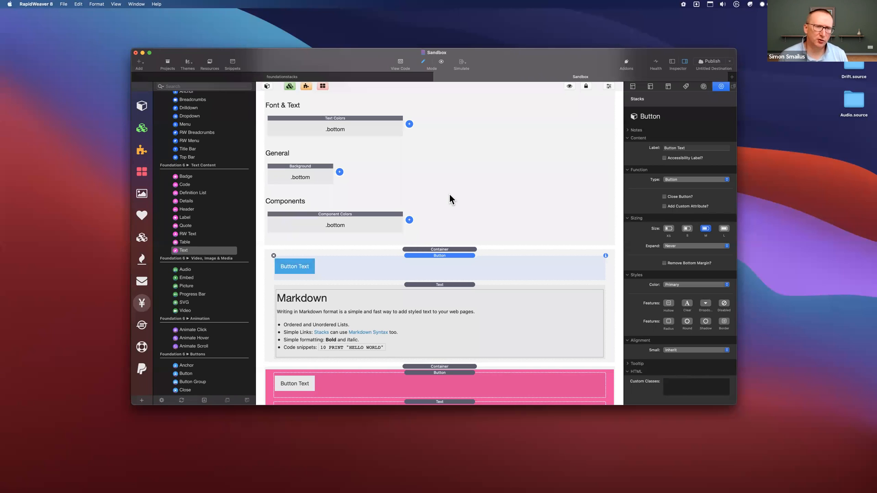
# - Set the color name of the Background swatch for the class bottom to Custom Color
pyautogui.scroll(1, 449, 198)
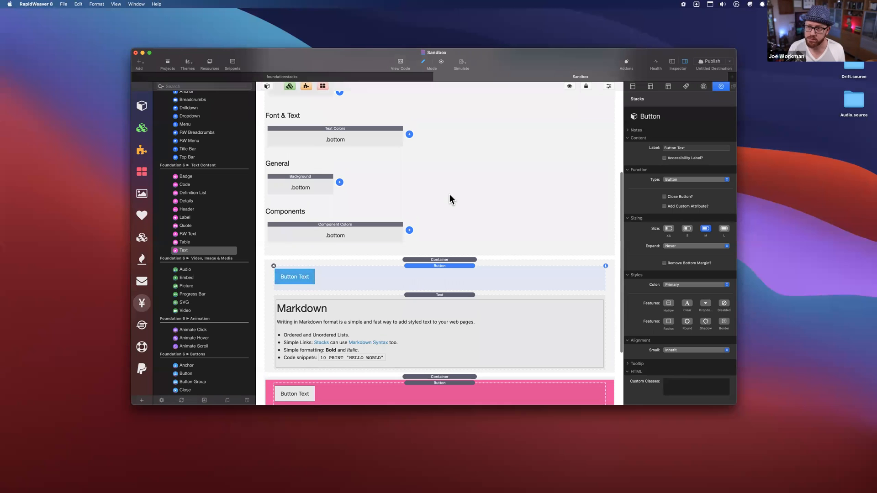
pyautogui.scroll(2, 449, 193)
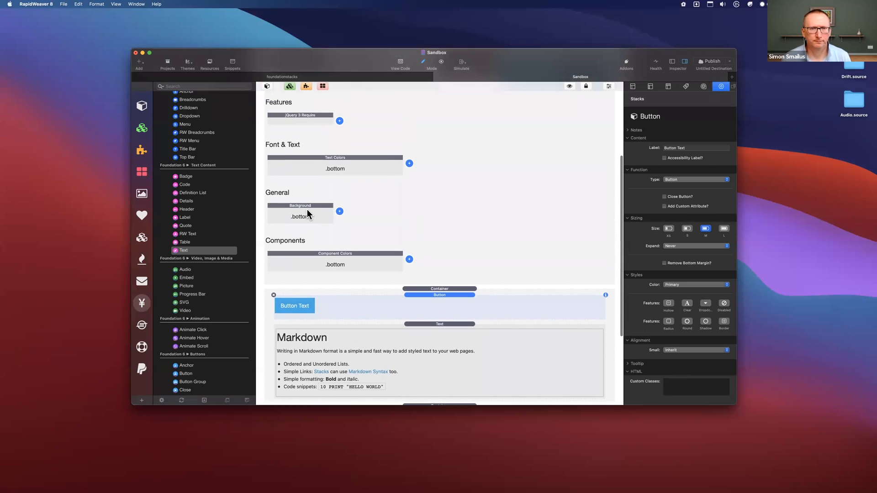
pyautogui.click(308, 207)
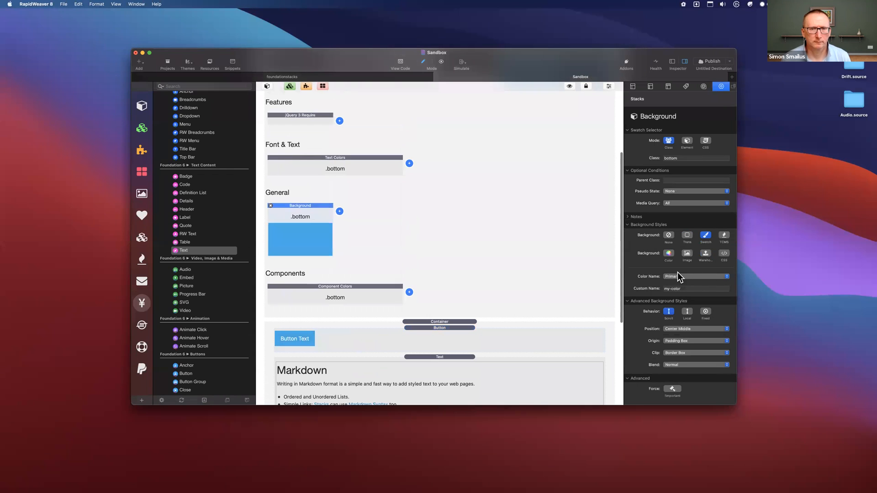
pyautogui.click(679, 276)
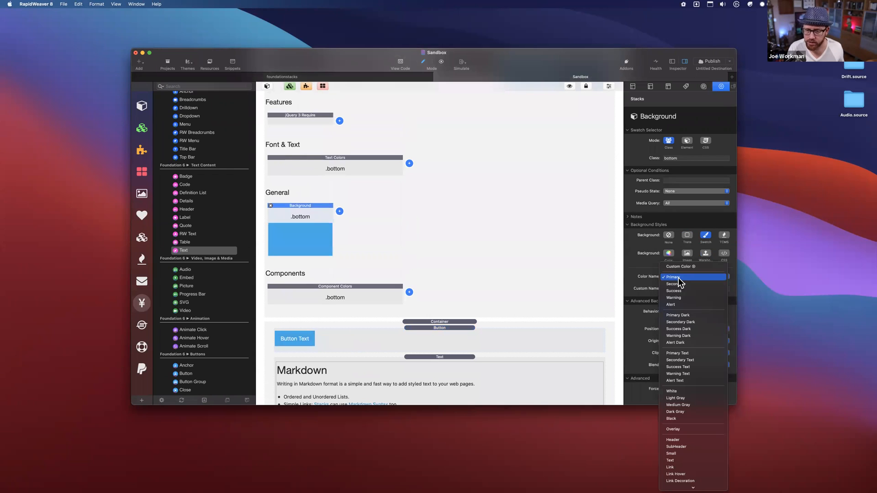
pyautogui.scroll(-4, 682, 451)
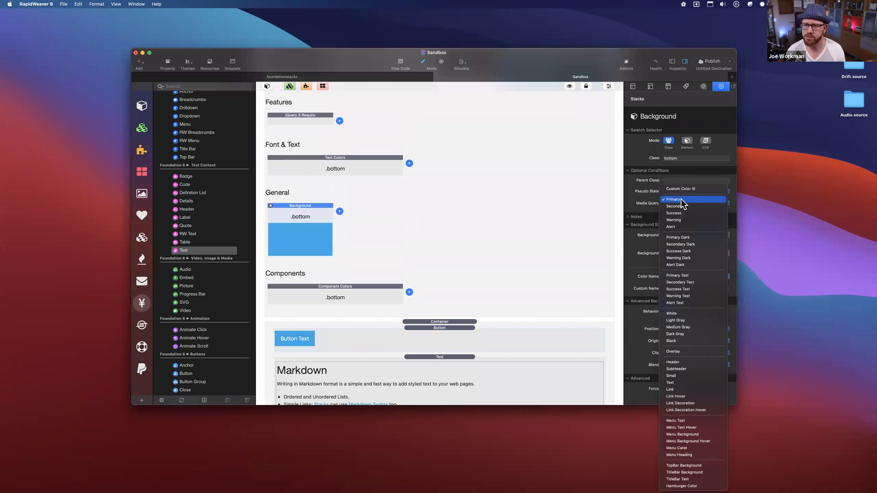
pyautogui.click(679, 189)
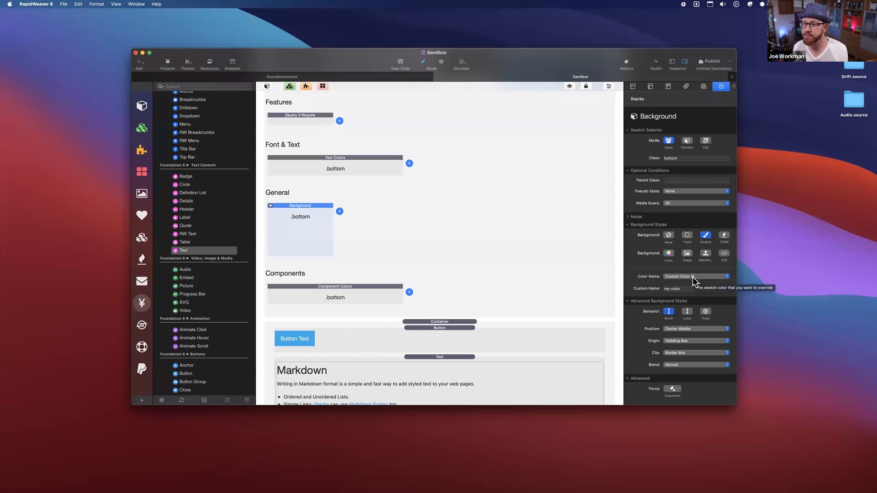
# - Add a Custom Color swatch to the Components section and set its color to red (F30A0A)
pyautogui.click(340, 211)
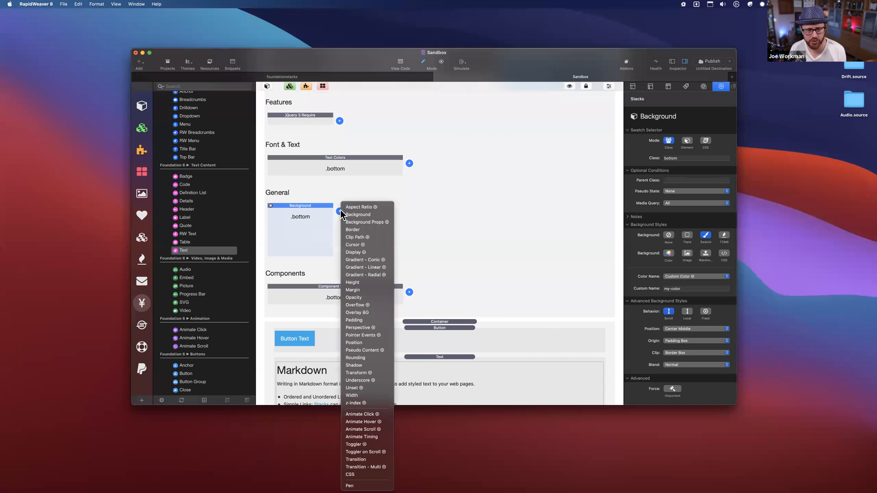
pyautogui.click(390, 185)
pyautogui.click(409, 292)
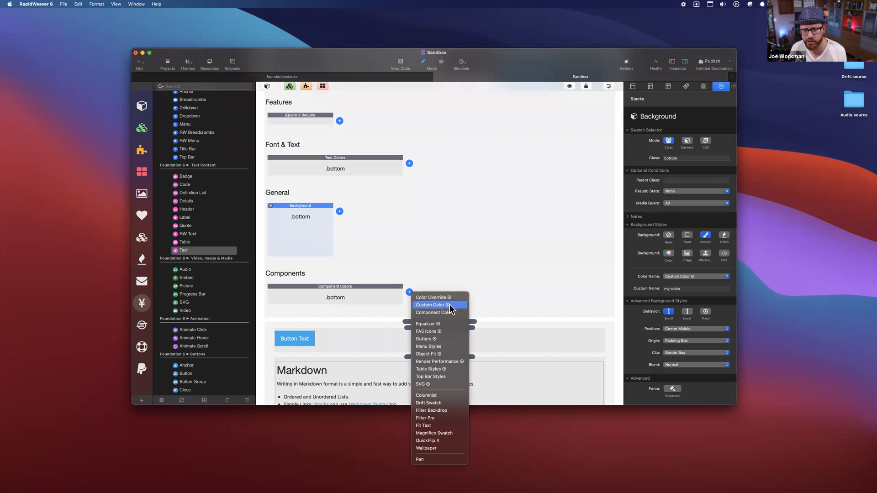
pyautogui.click(449, 304)
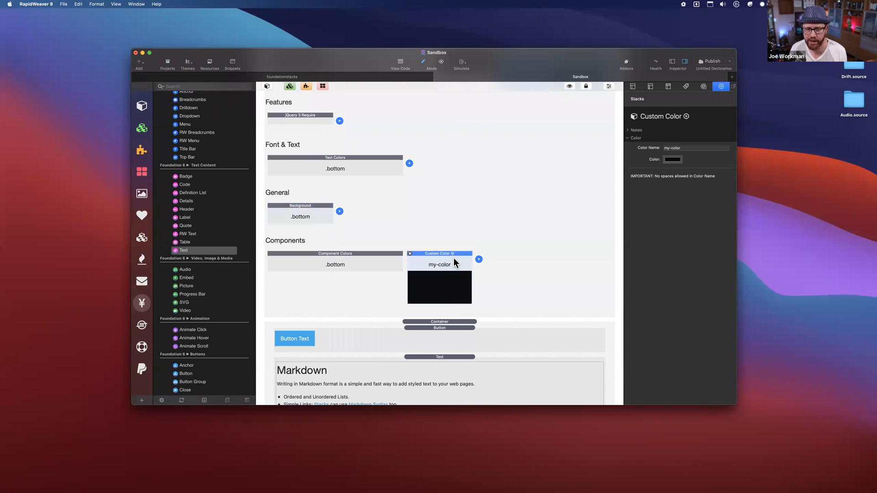
pyautogui.click(701, 149)
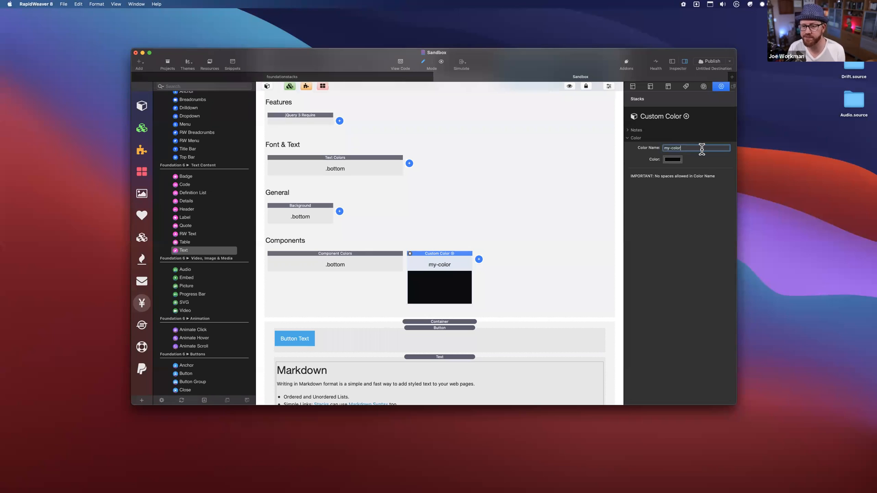
pyautogui.click(671, 159)
pyautogui.click(505, 256)
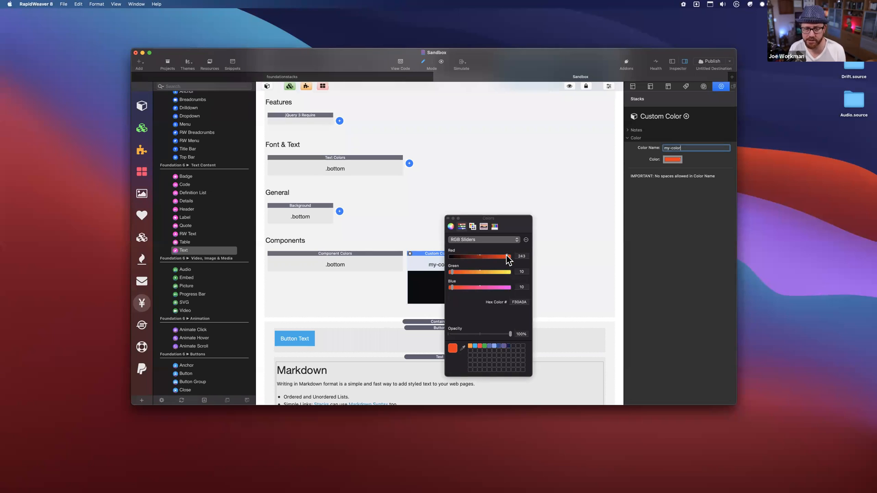
pyautogui.click(451, 218)
# - Compare the Background swatch's custom name with the Custom Color swatch's name and inspect the second container's background
pyautogui.click(313, 208)
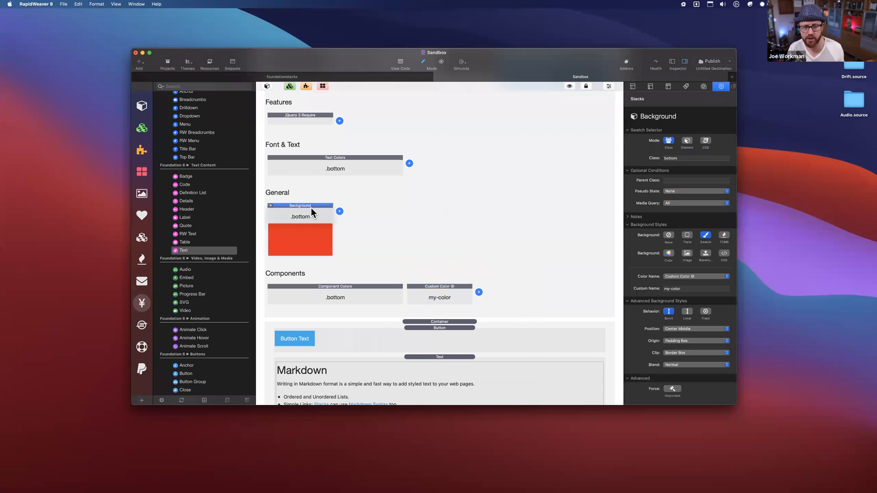
pyautogui.click(686, 157)
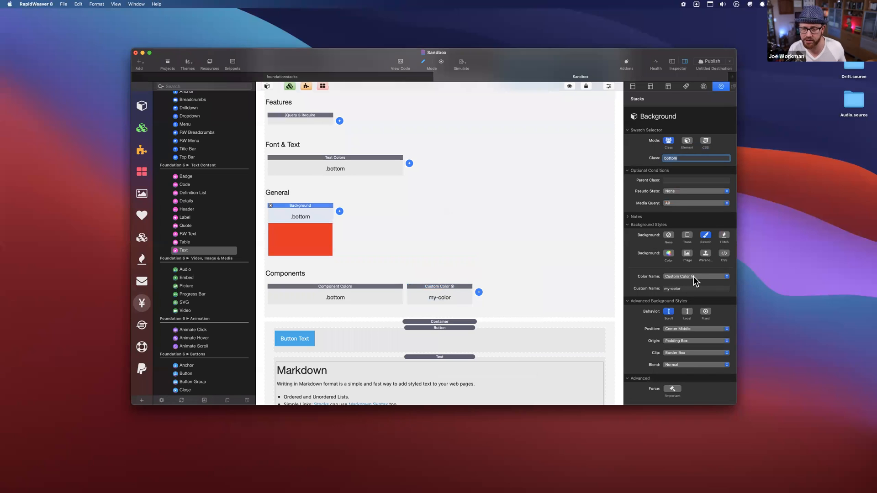
pyautogui.click(687, 288)
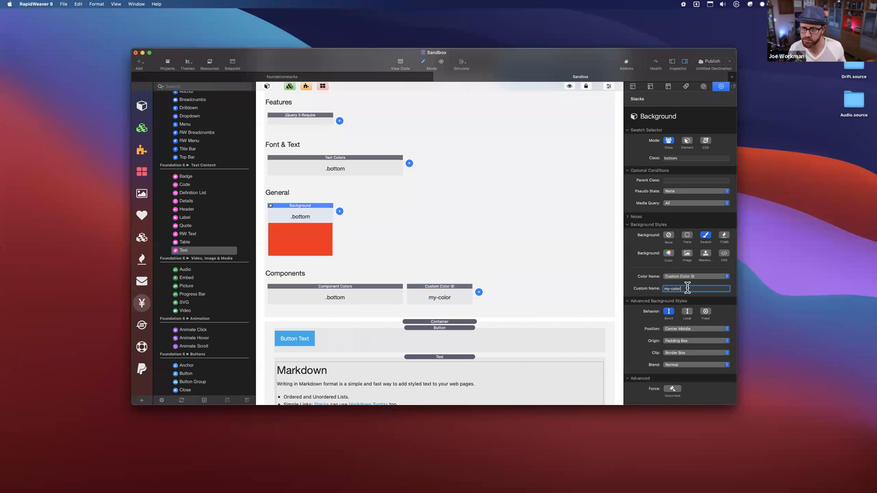
pyautogui.click(440, 289)
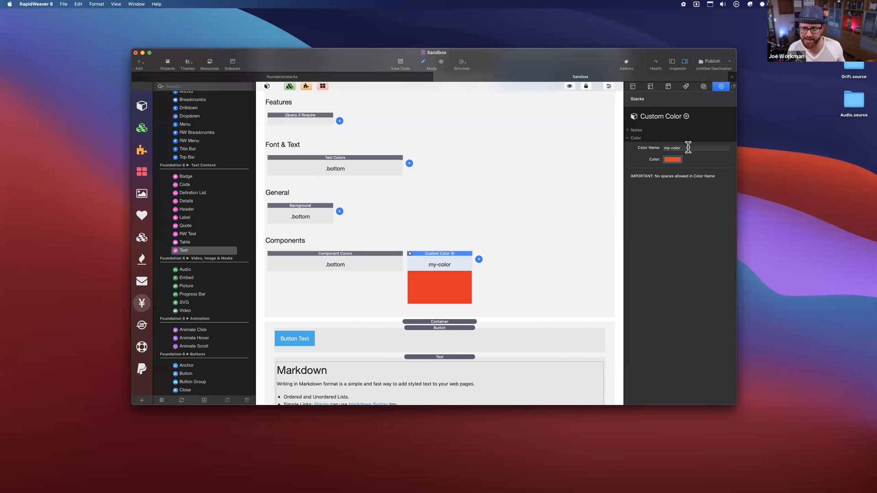
pyautogui.scroll(-5, 483, 288)
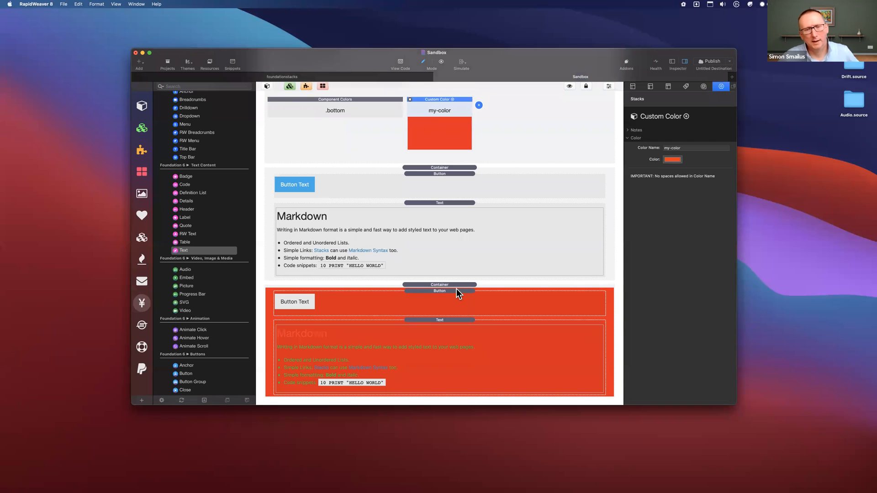
pyautogui.scroll(6, 456, 288)
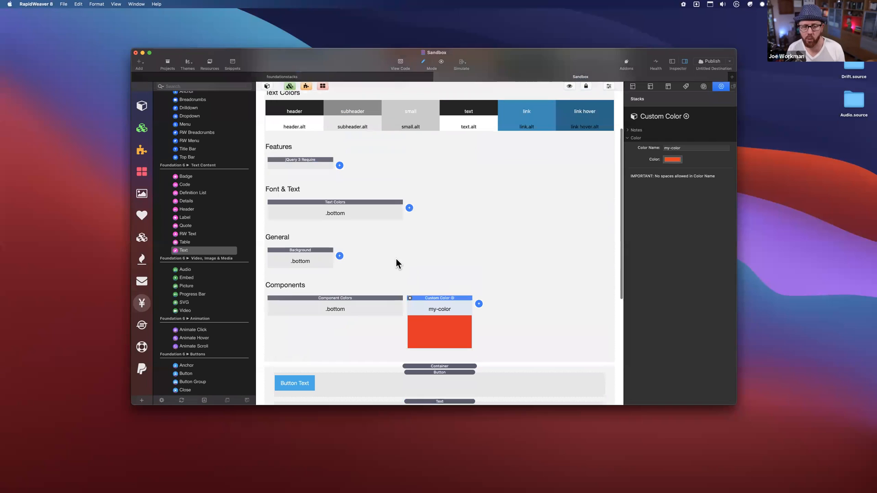
pyautogui.click(302, 252)
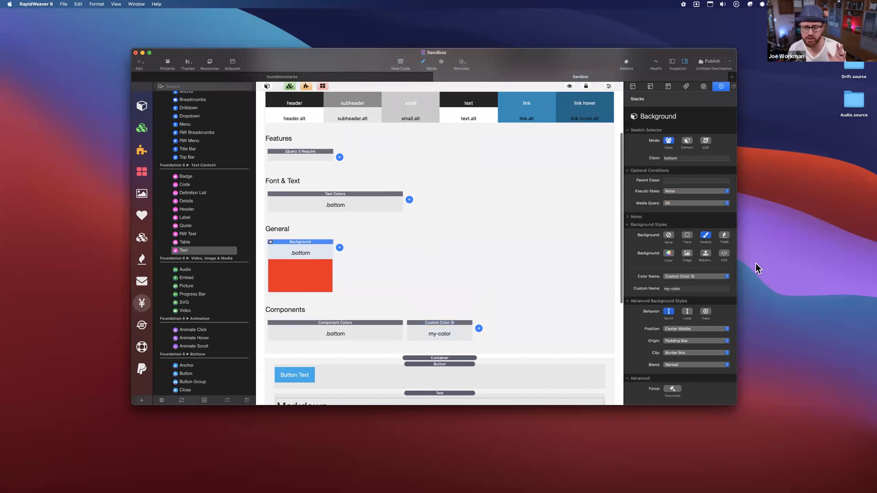
pyautogui.click(685, 277)
pyautogui.click(361, 236)
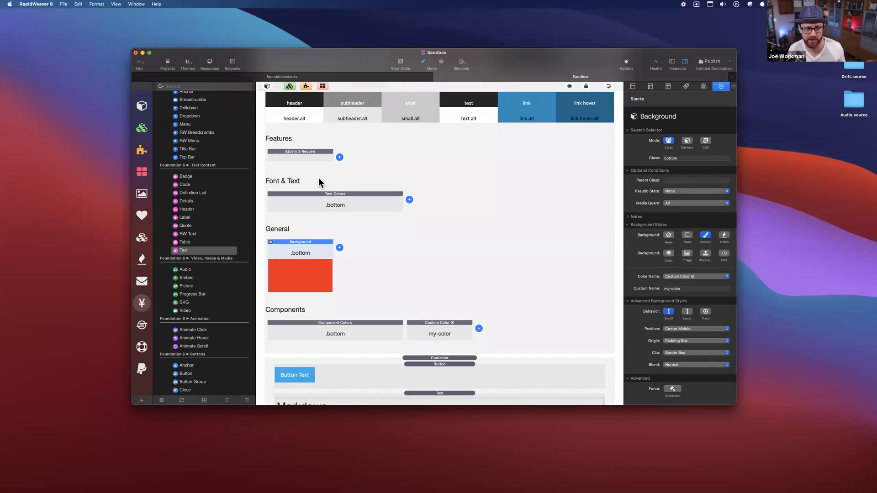
# - Add a Font Color swatch to the Font & Text section and switch its color type to Swatch
pyautogui.rightClick(406, 196)
pyautogui.click(374, 194)
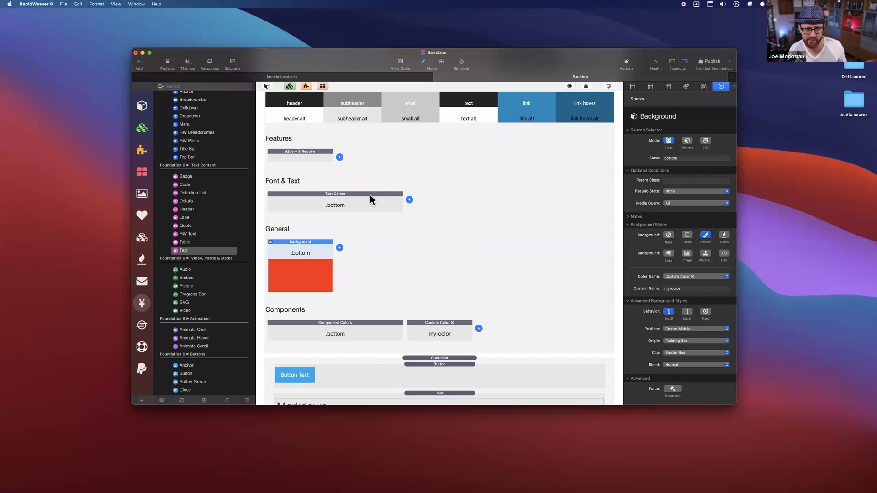
pyautogui.click(409, 199)
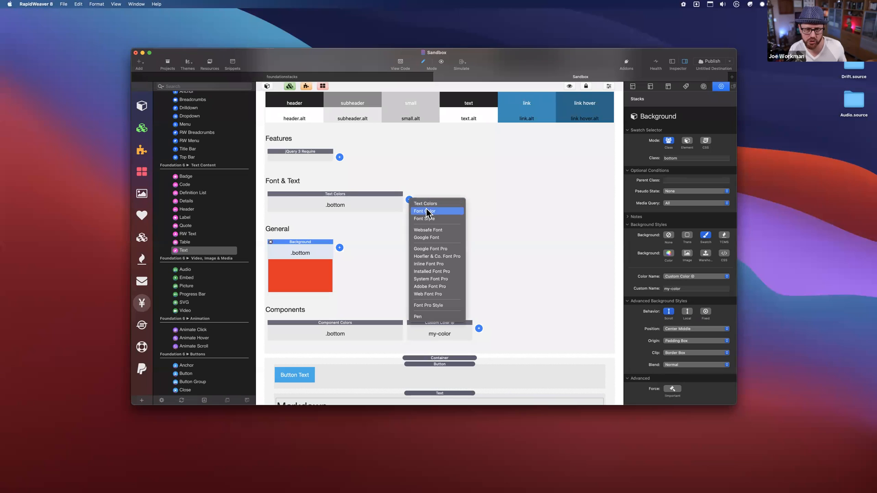
pyautogui.click(430, 212)
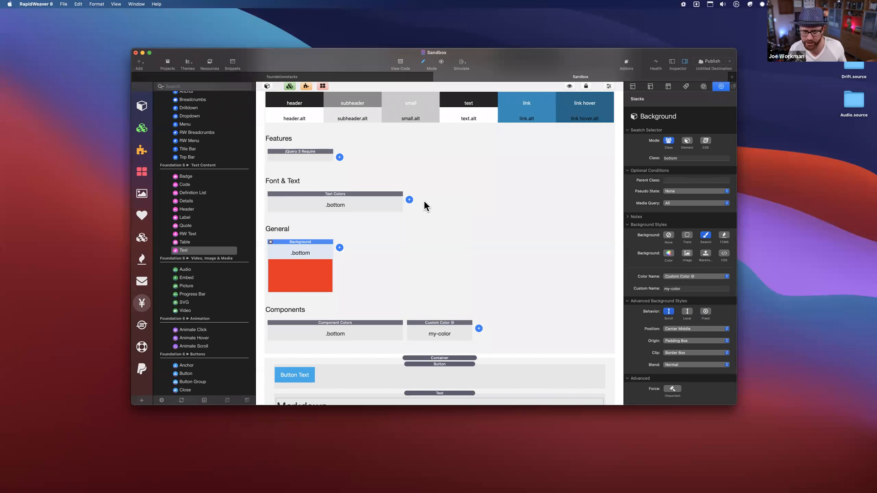
pyautogui.click(709, 235)
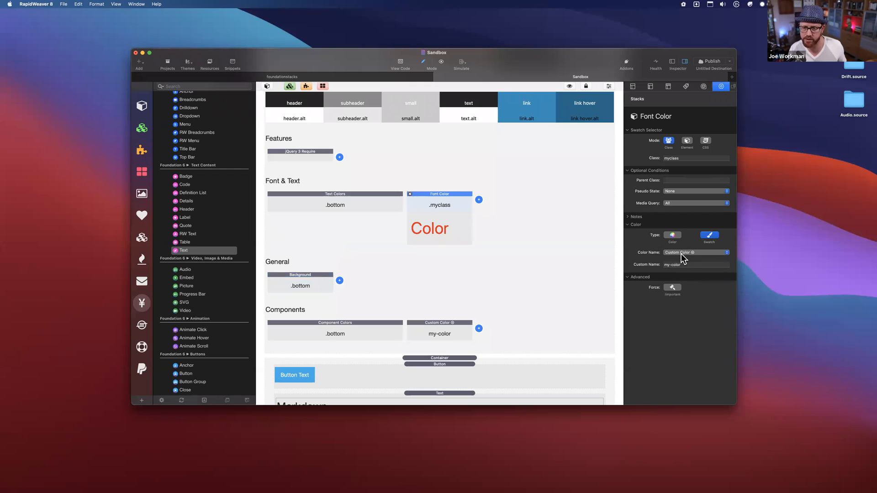
pyautogui.click(681, 253)
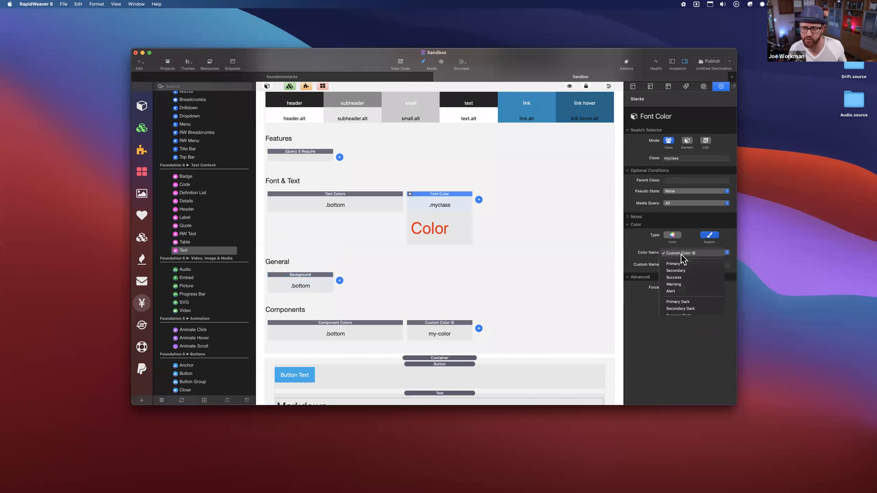
pyautogui.click(647, 241)
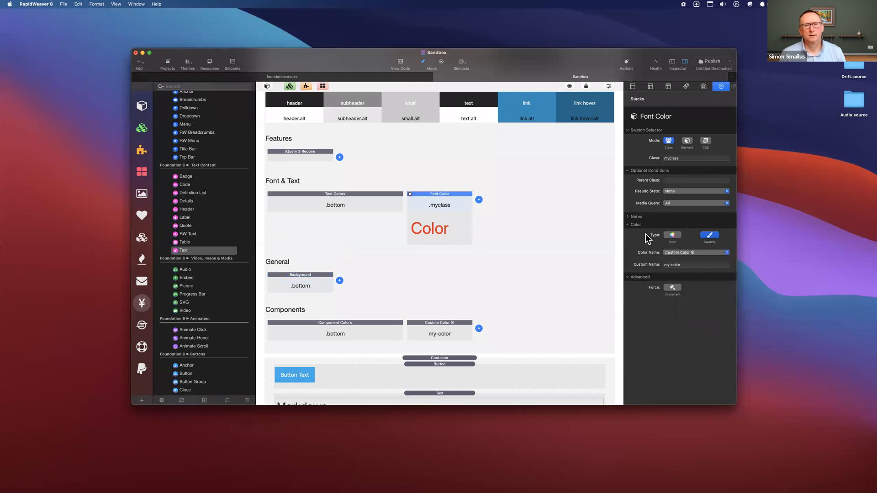
# - Set the class of the Font Color swatch in the Font & Text section to myfontcolor
pyautogui.click(369, 199)
pyautogui.moveTo(448, 194); pyautogui.dragTo(448, 195)
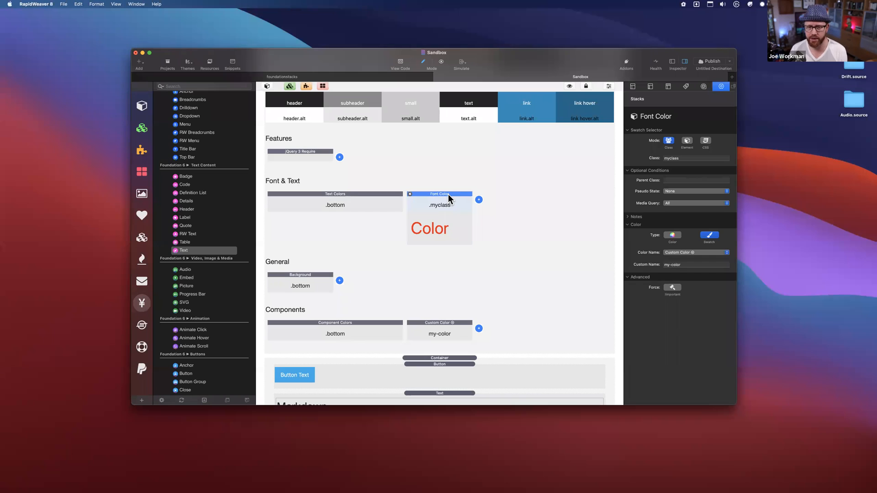
pyautogui.click(684, 158)
pyautogui.write('myfontcolor')
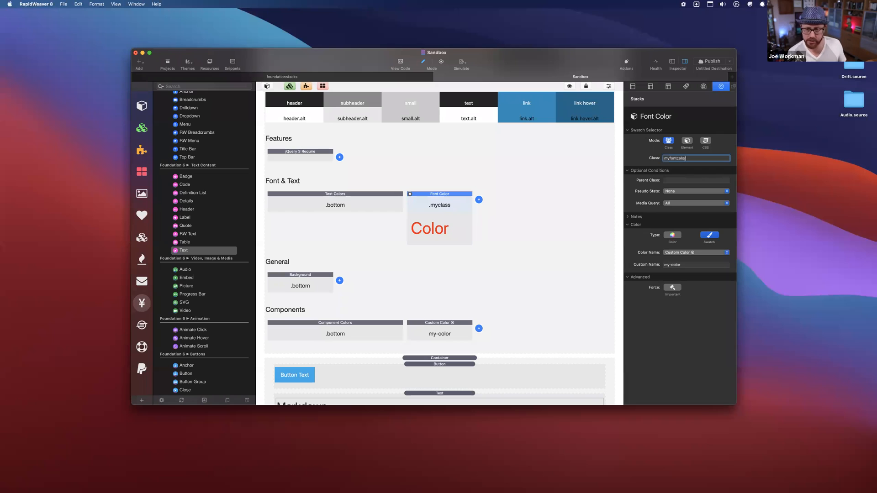
pyautogui.press('Tab')
# - Copy the Font Color swatch's class name and assign myfontcolor as a custom class to the first container's Button
pyautogui.click(692, 159)
pyautogui.press('super+c')
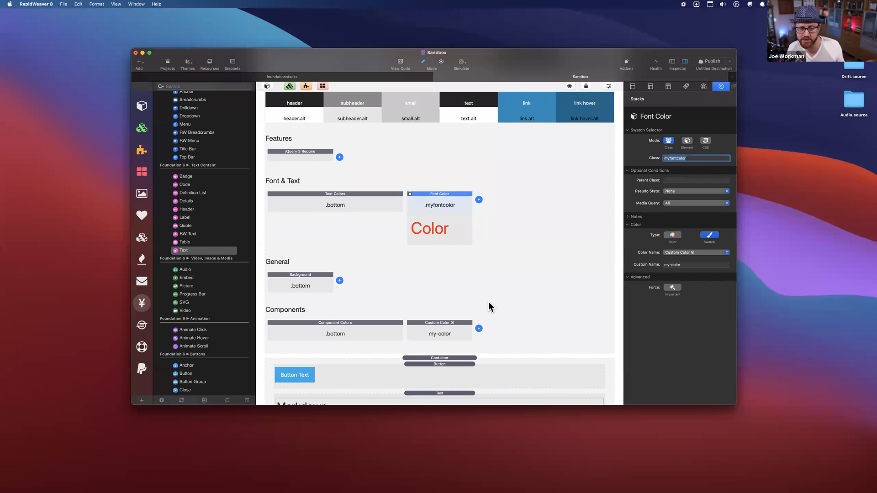
pyautogui.click(443, 369)
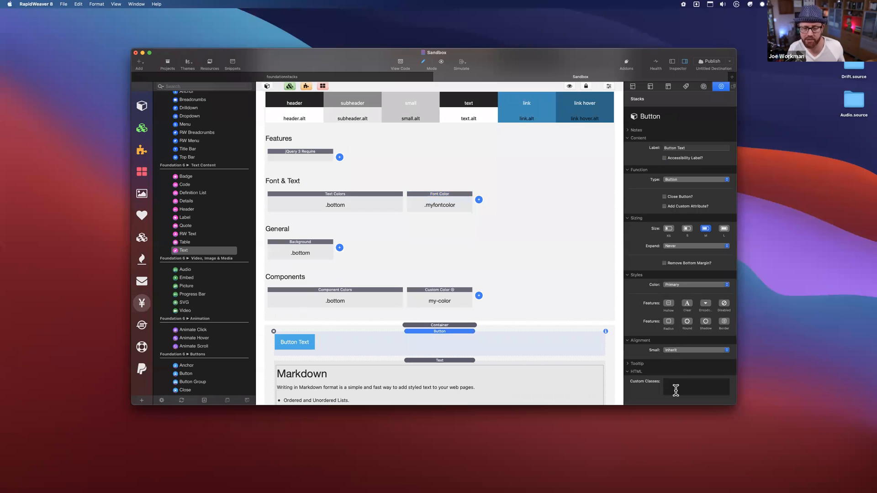
pyautogui.press('super+v')
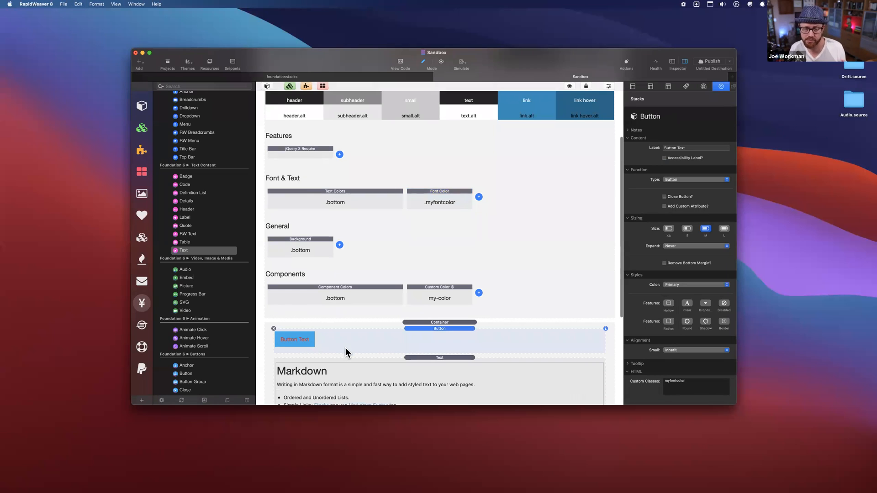
# - Assign the custom class myfontcolor to the first container's Text stack and check its Markdown source
pyautogui.scroll(-3, 439, 311)
pyautogui.click(436, 301)
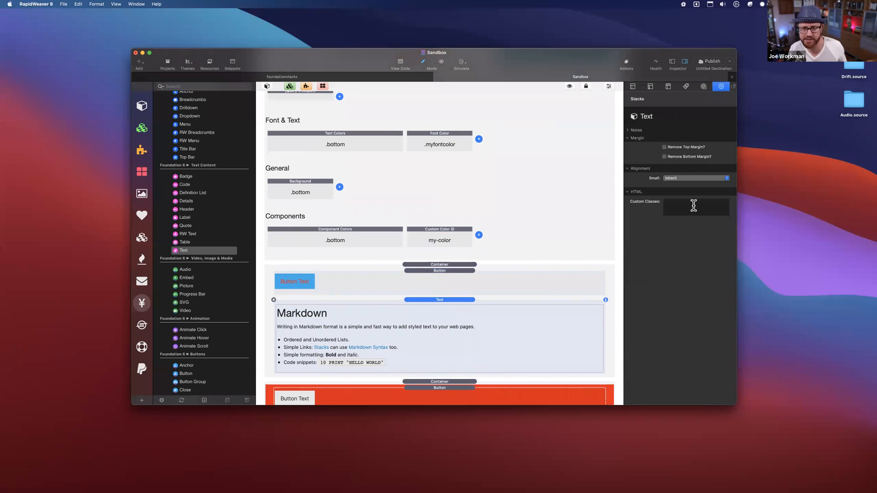
pyautogui.press('super+v')
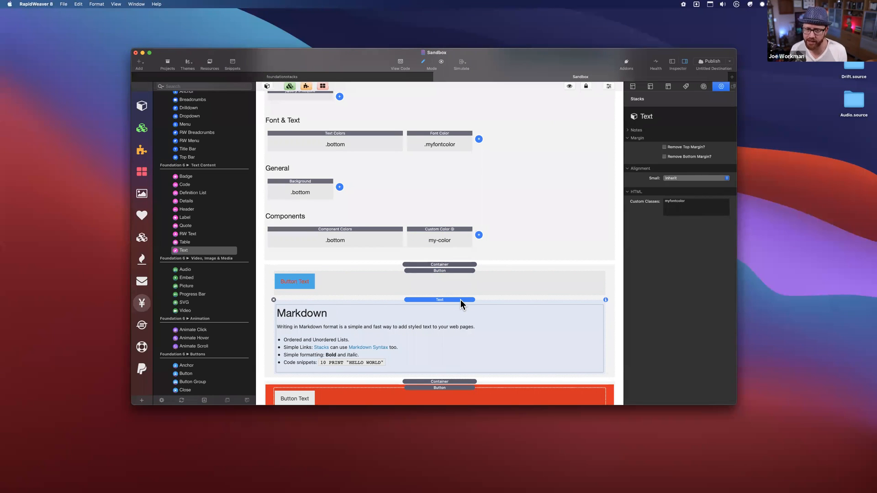
pyautogui.doubleClick(450, 316)
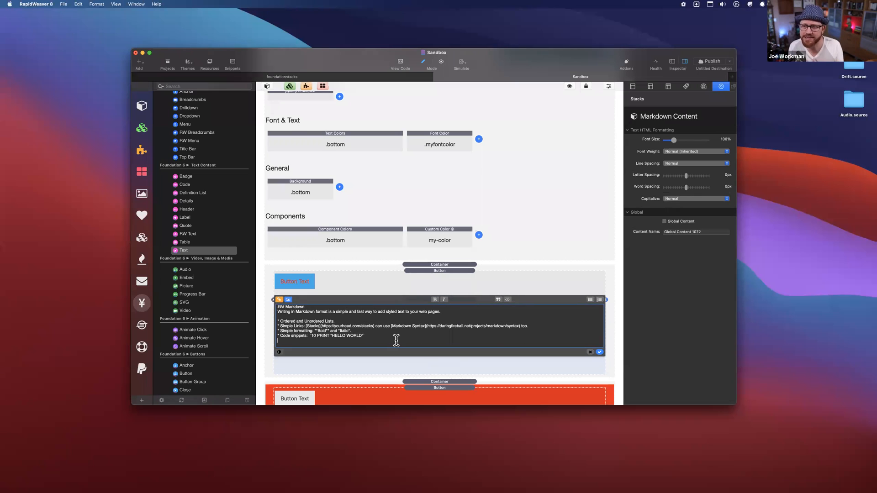
pyautogui.click(596, 352)
# - Add a Header stack between the Button and the Text stack and give it the custom class myfontcolor
pyautogui.moveTo(180, 209); pyautogui.dragTo(385, 297)
pyautogui.click(691, 270)
pyautogui.press('super+v')
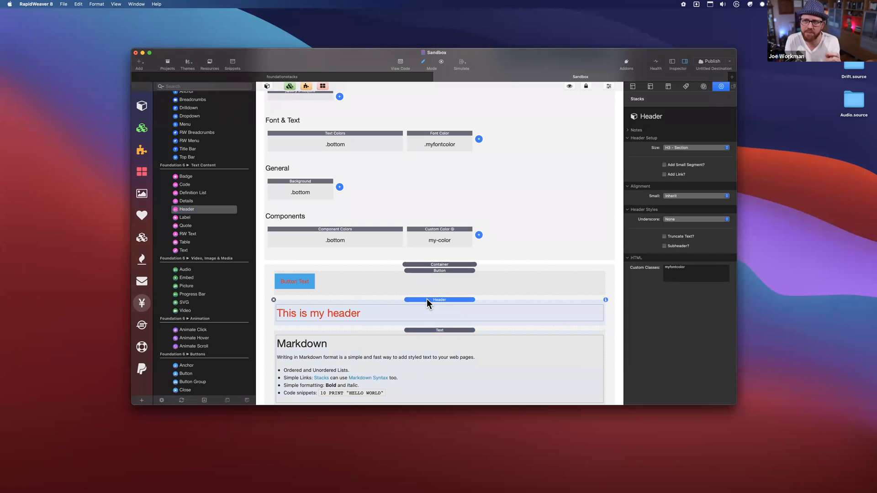
# - Insert the HTML heading <h1 class="myfontcolor">Test</h1> below the Markdown heading in the first container's Text stack
pyautogui.doubleClick(427, 364)
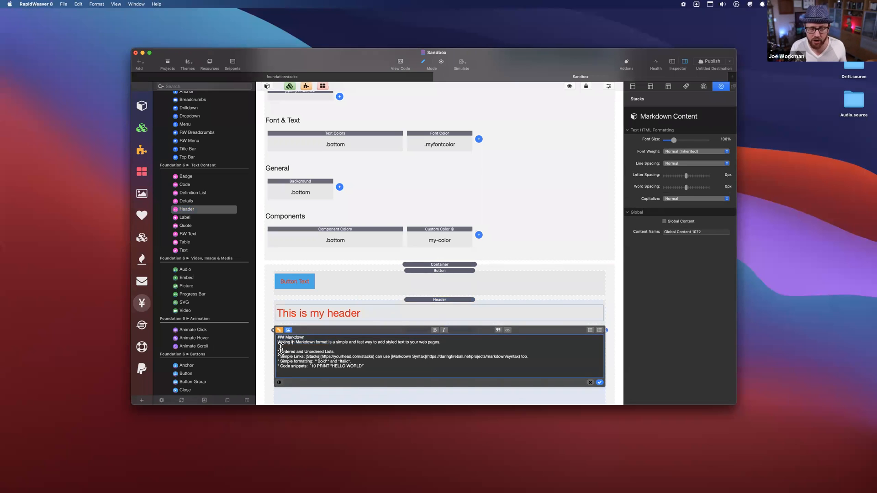
pyautogui.moveTo(296, 352); pyautogui.dragTo(387, 382)
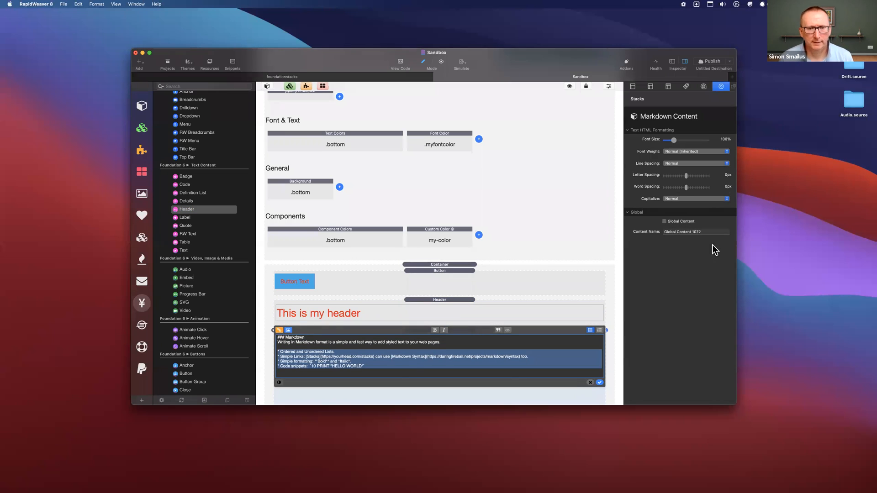
pyautogui.click(322, 337)
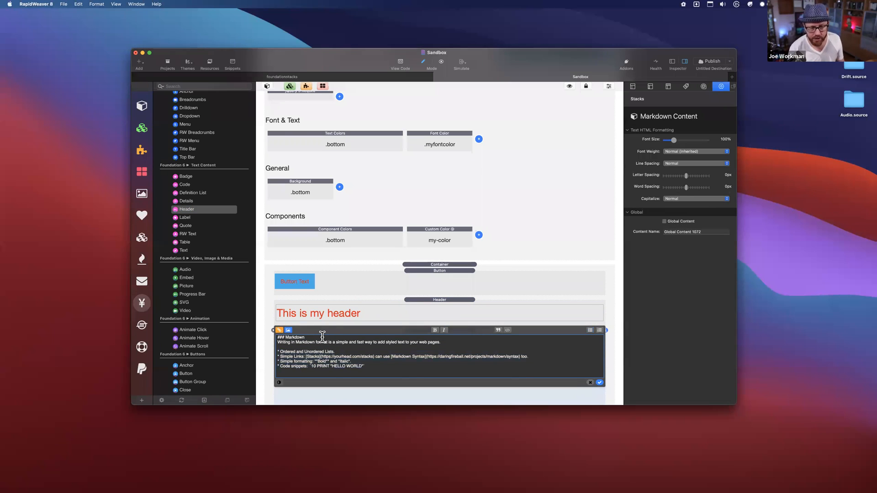
pyautogui.press('Return')
pyautogui.press('Return')
pyautogui.press('Return')
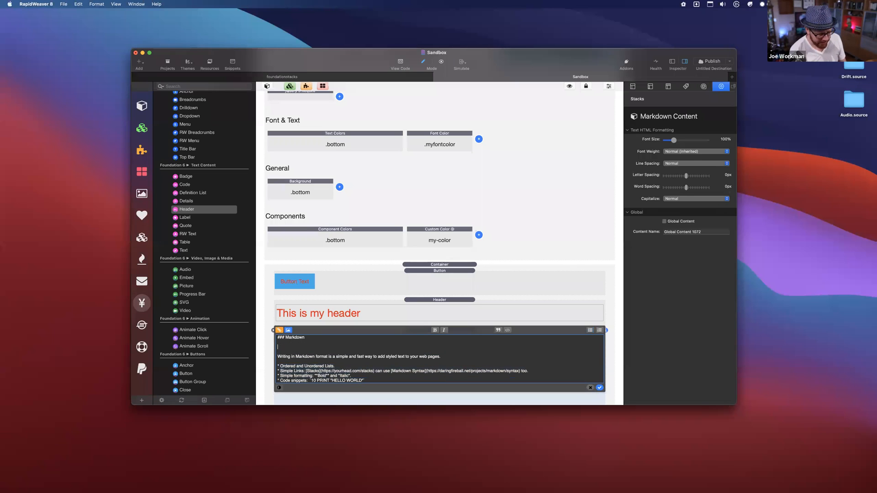
pyautogui.write('<')
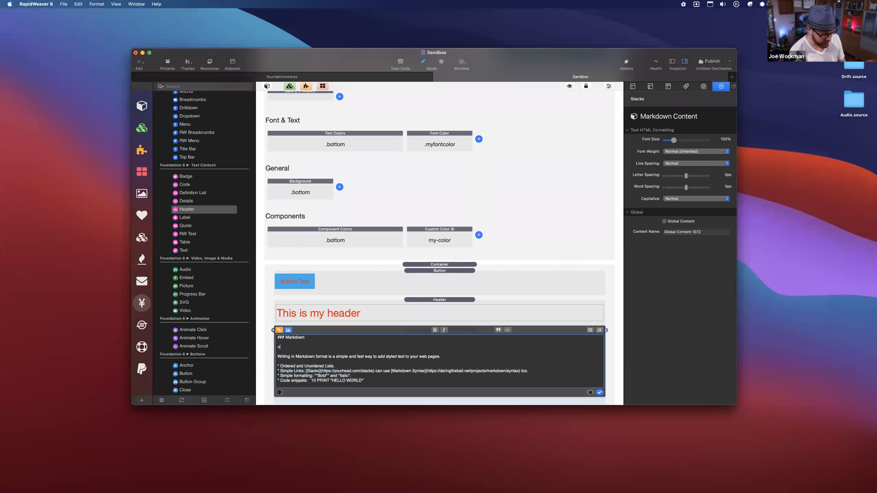
pyautogui.write('h1 class')
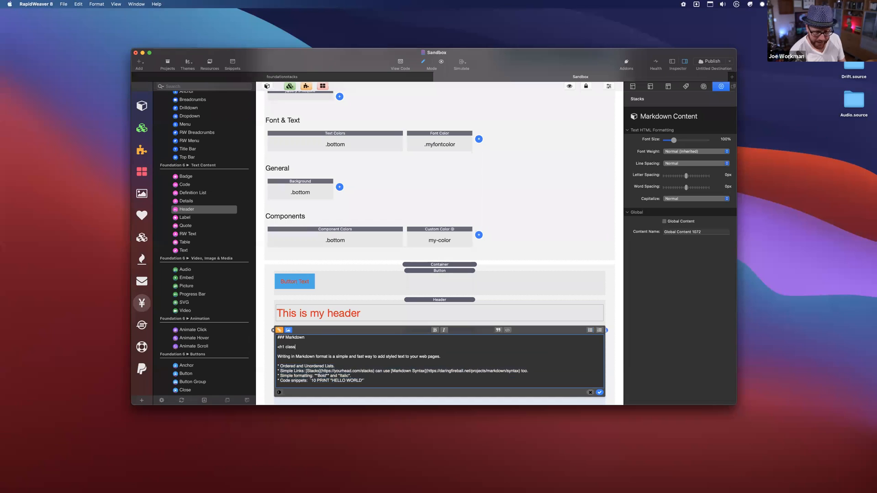
pyautogui.write('="myfontcolor')
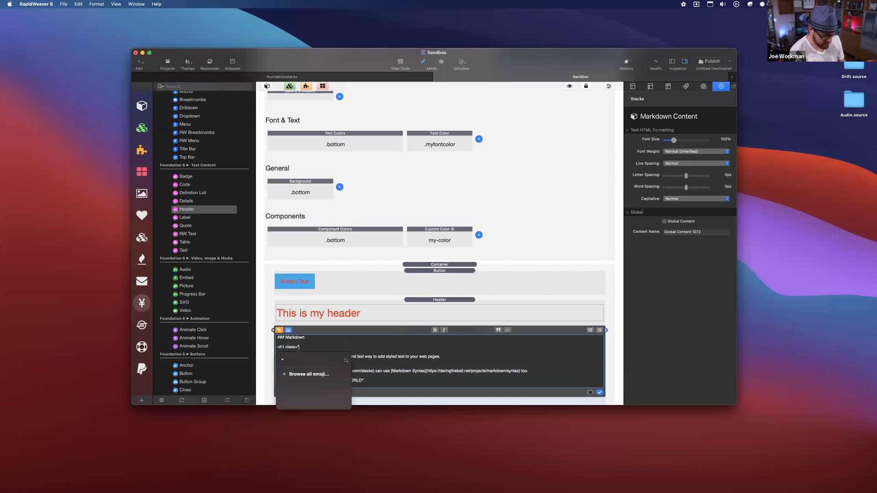
pyautogui.write('">Trest</h1>')
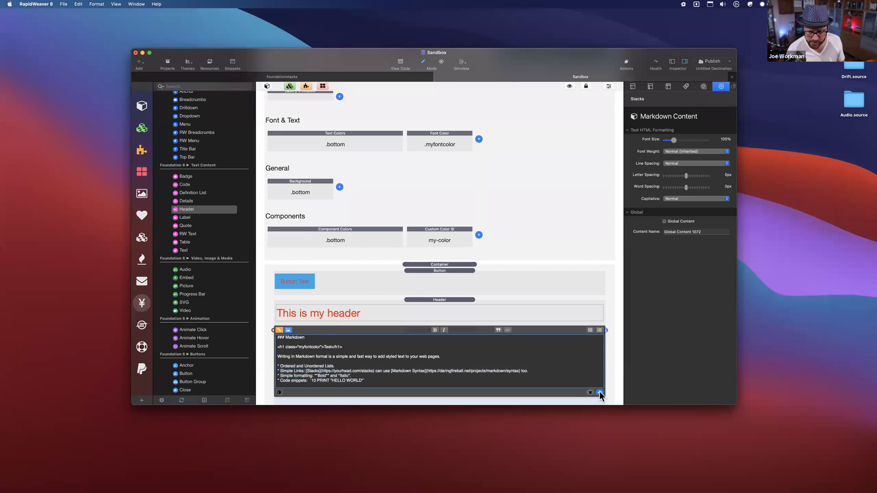
pyautogui.click(599, 392)
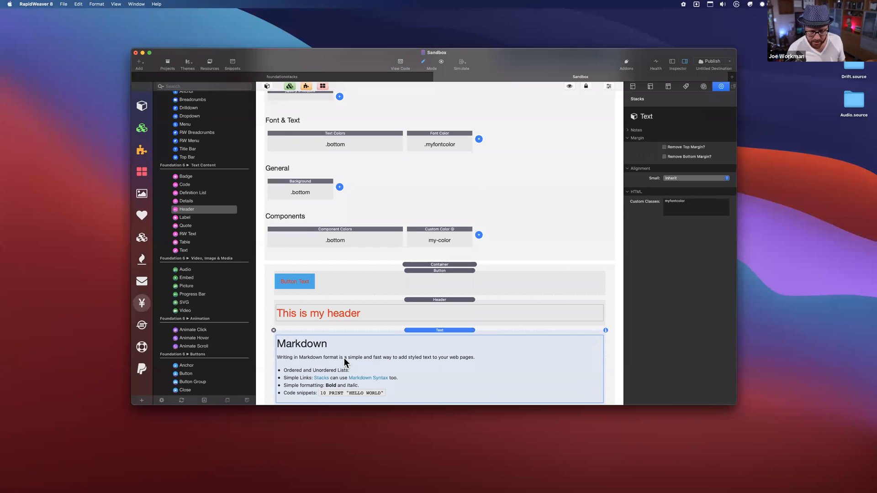
pyautogui.scroll(-3, 503, 333)
pyautogui.doubleClick(555, 321)
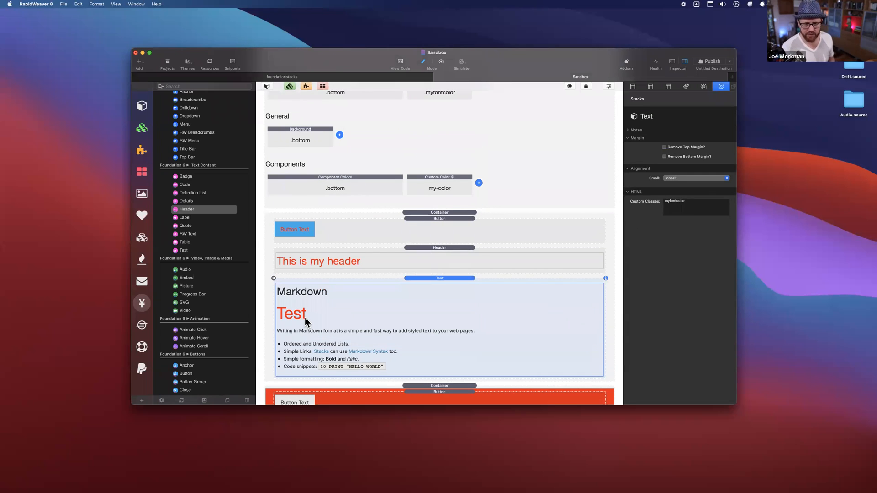
pyautogui.scroll(-1, 324, 299)
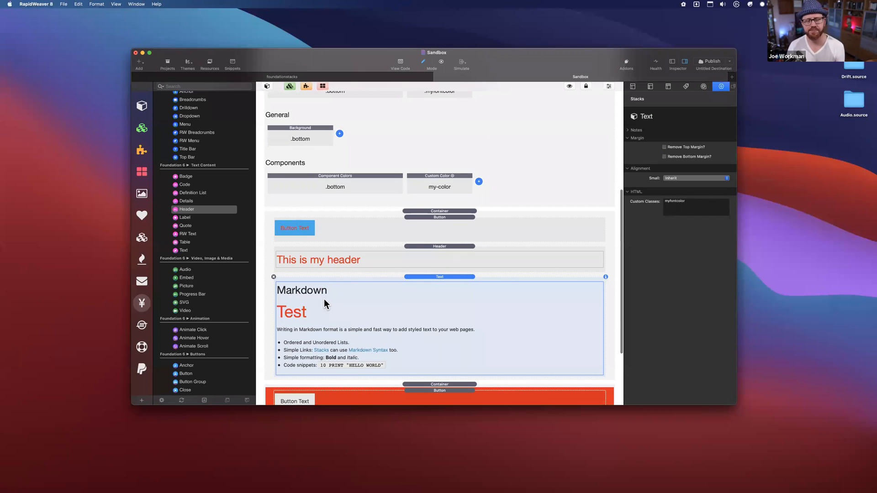
# - Delete the h1 Test line from the Text stack's Markdown content and save the edit
pyautogui.doubleClick(292, 311)
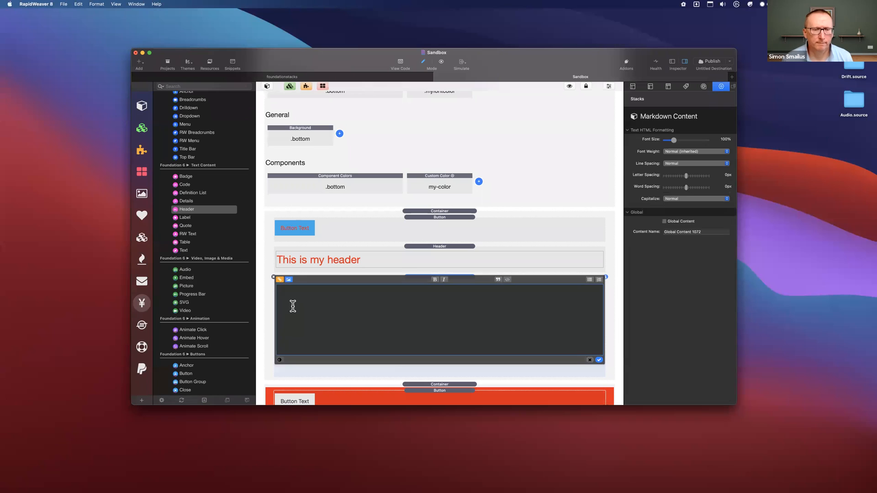
pyautogui.moveTo(298, 293); pyautogui.dragTo(321, 293)
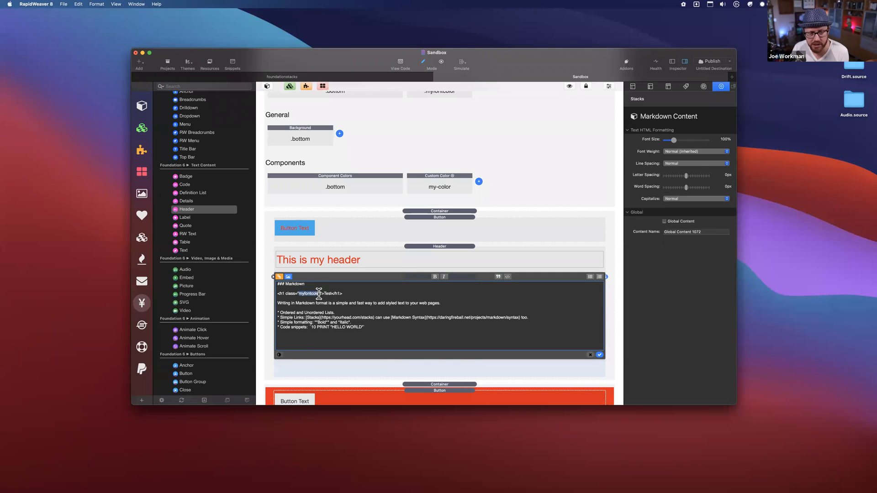
pyautogui.tripleClick(313, 294)
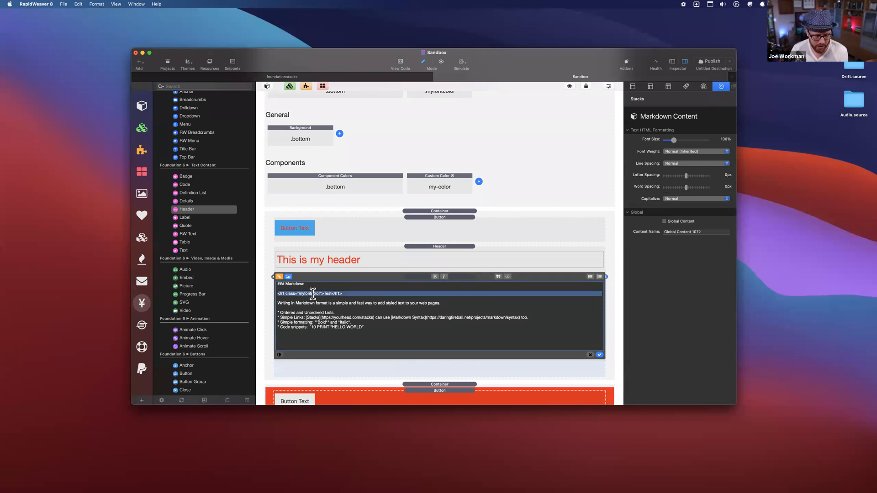
pyautogui.press('BackSpace')
pyautogui.press('BackSpace')
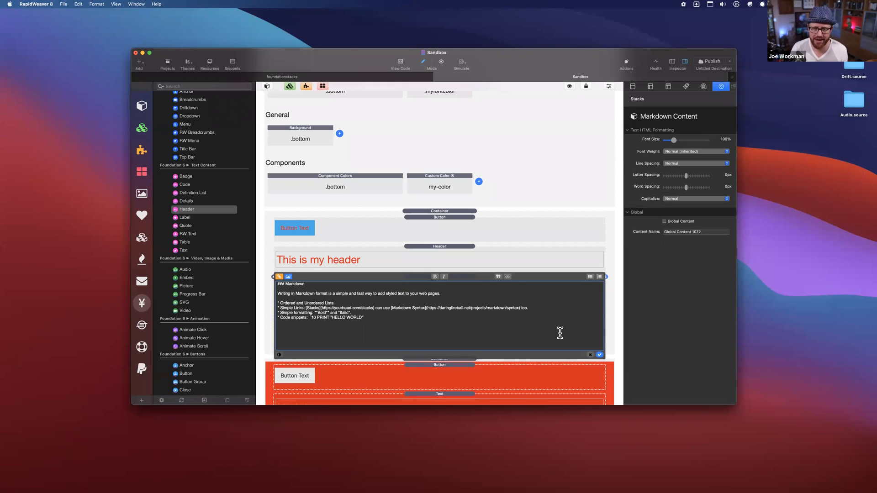
pyautogui.click(599, 354)
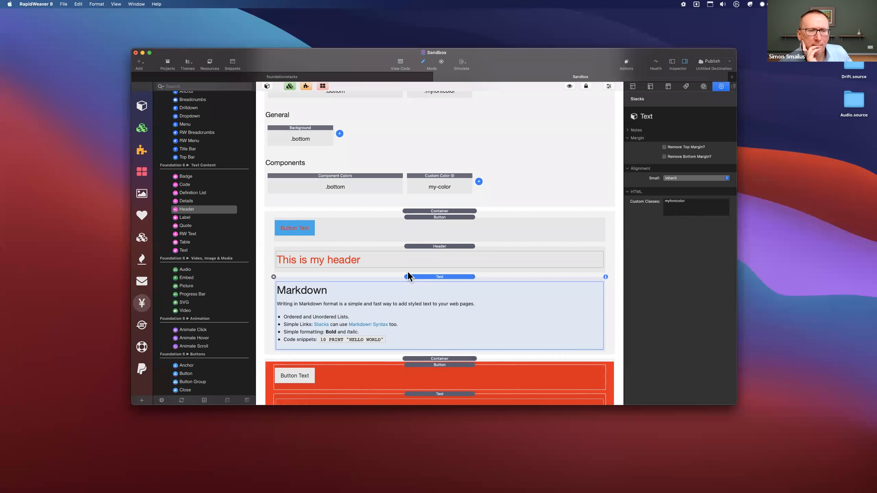
# - Review the Text Colors swatch for the class bottom and delete the Font Color swatch from the Font & Text section
pyautogui.scroll(5, 405, 256)
pyautogui.click(373, 208)
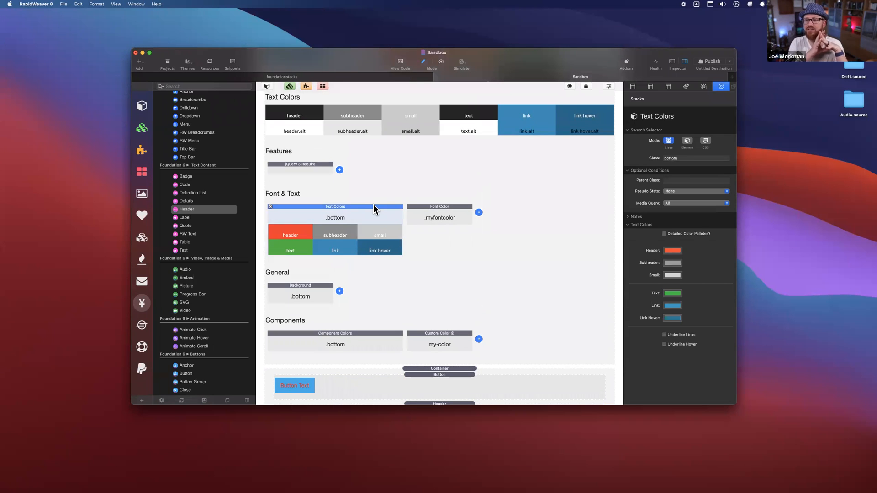
pyautogui.click(411, 207)
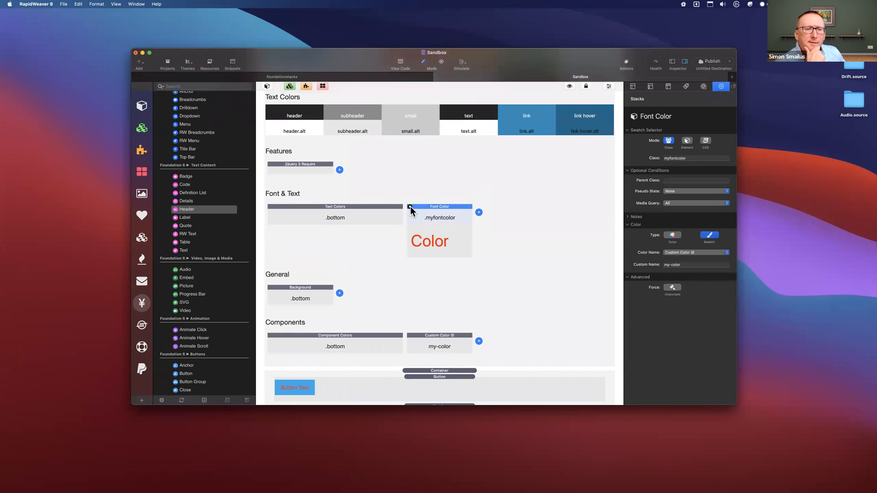
pyautogui.click(410, 206)
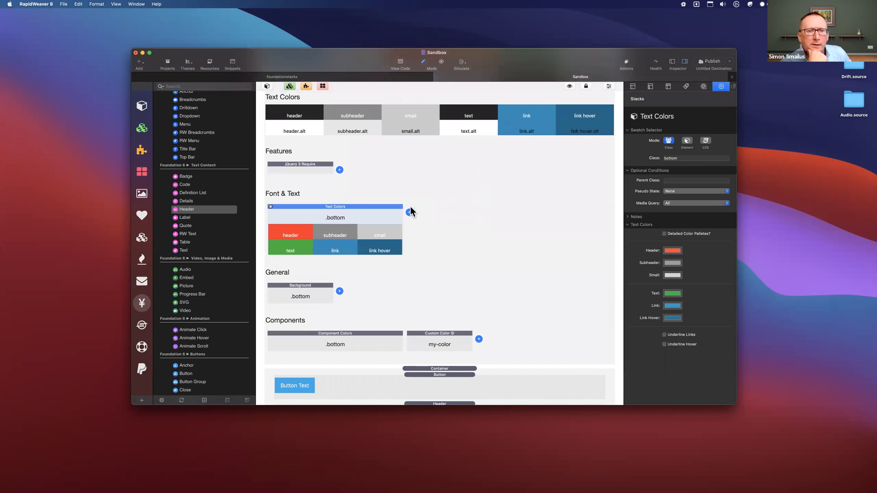
# - Add a Swatches stack above the first container and move the my-color Custom Color swatch from the Components section into it
pyautogui.click(455, 340)
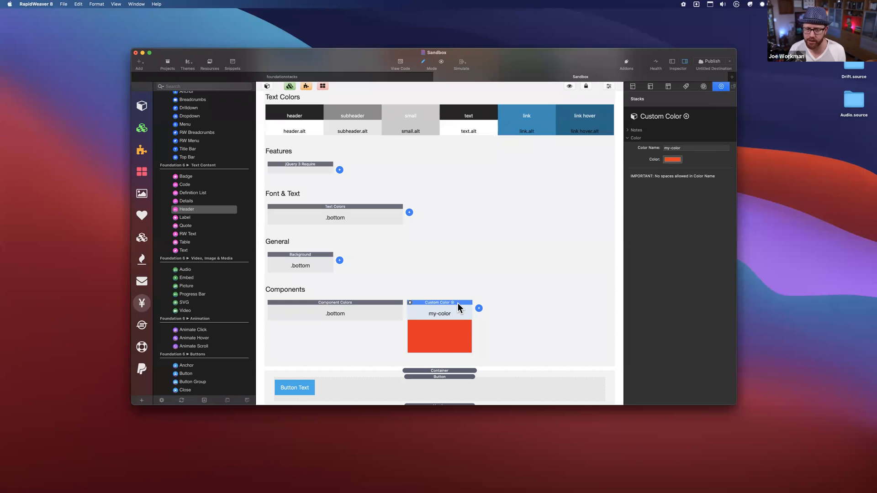
pyautogui.scroll(10, 182, 175)
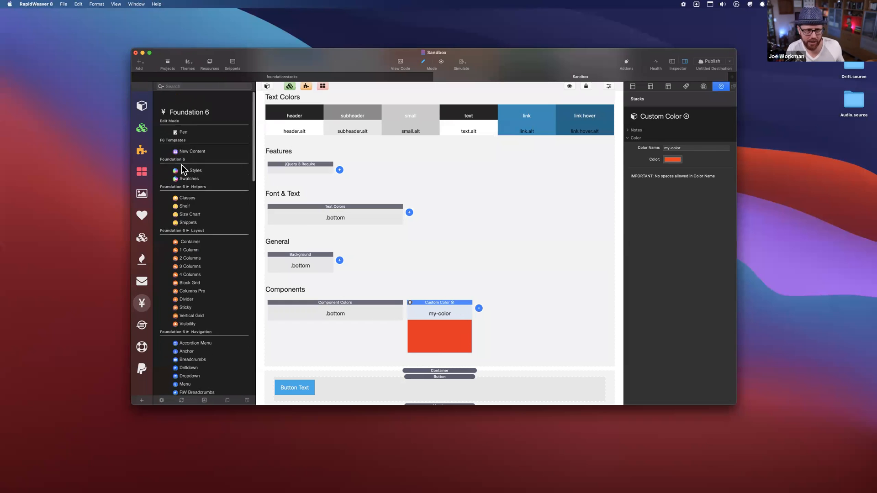
pyautogui.click(179, 168)
pyautogui.click(439, 304)
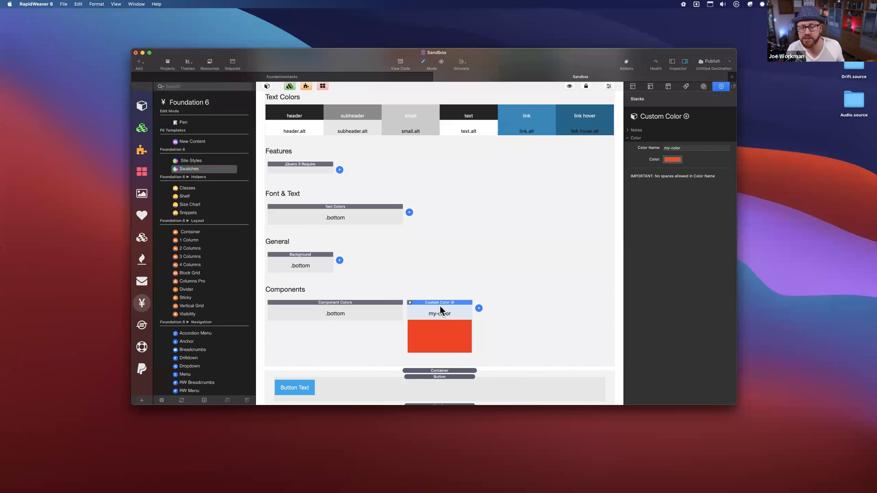
pyautogui.moveTo(185, 167); pyautogui.dragTo(437, 364)
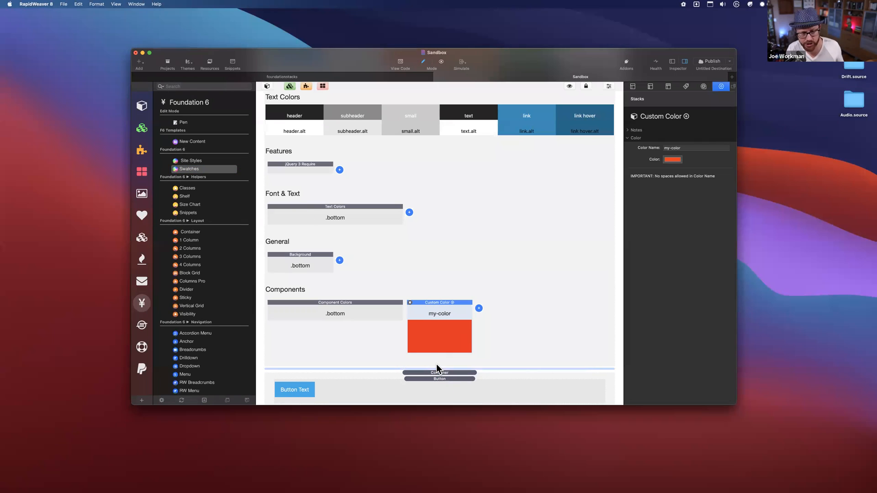
pyautogui.moveTo(439, 309); pyautogui.dragTo(284, 394)
pyautogui.scroll(-5, 423, 340)
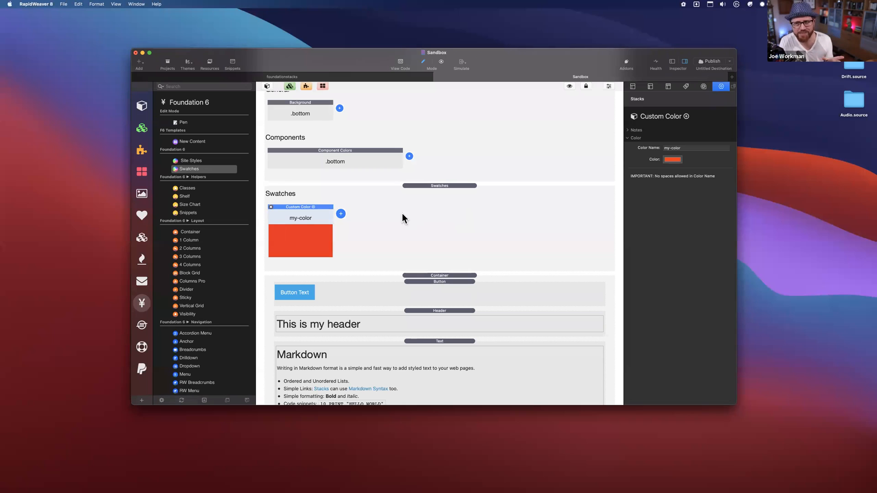
# - Add a Color Override swatch beside the my-color swatch in the Swatches stack
pyautogui.click(341, 213)
pyautogui.click(359, 202)
pyautogui.click(340, 214)
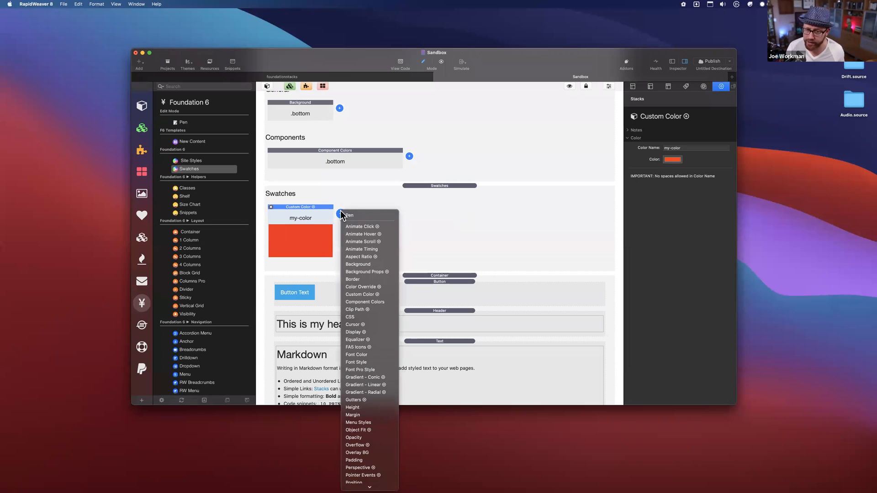
pyautogui.click(375, 288)
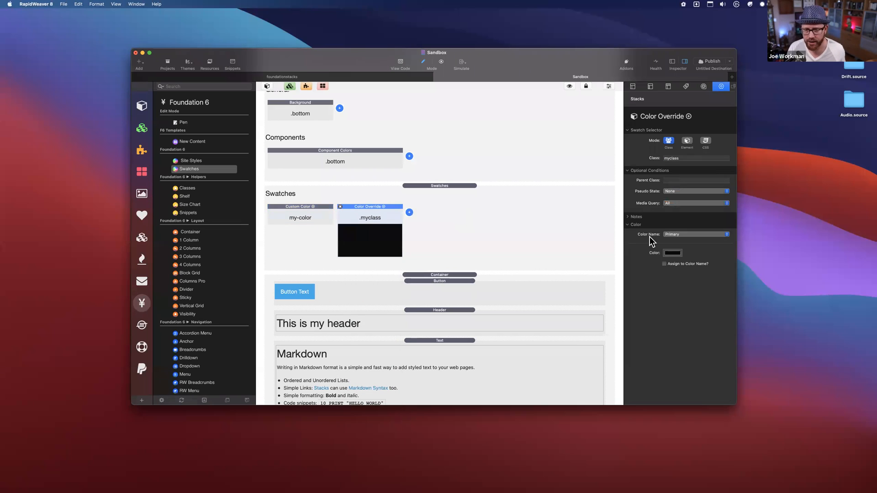
# - Set the Color Override swatch for myclass to override the Primary color with the assigned custom color my-color
pyautogui.click(682, 234)
pyautogui.click(614, 232)
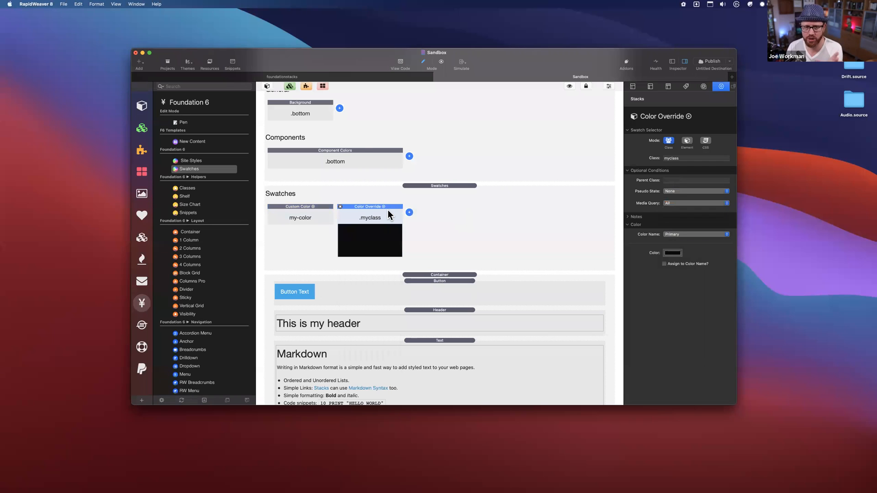
pyautogui.click(371, 153)
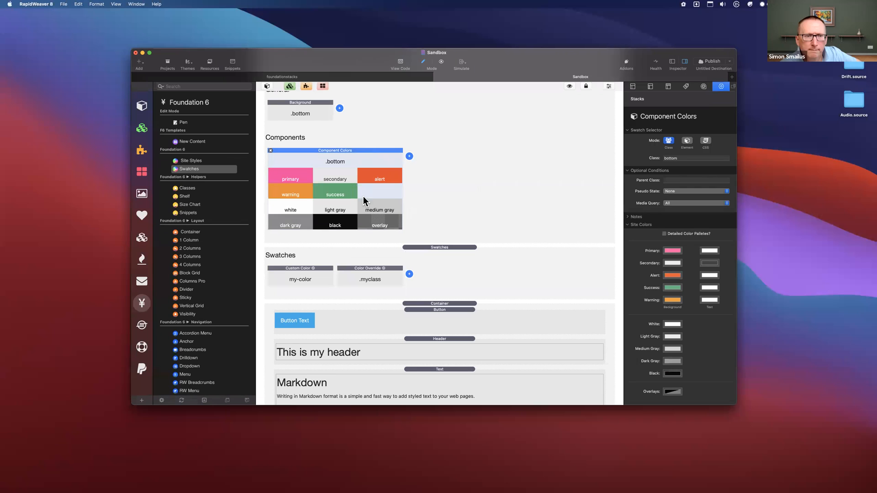
pyautogui.click(374, 274)
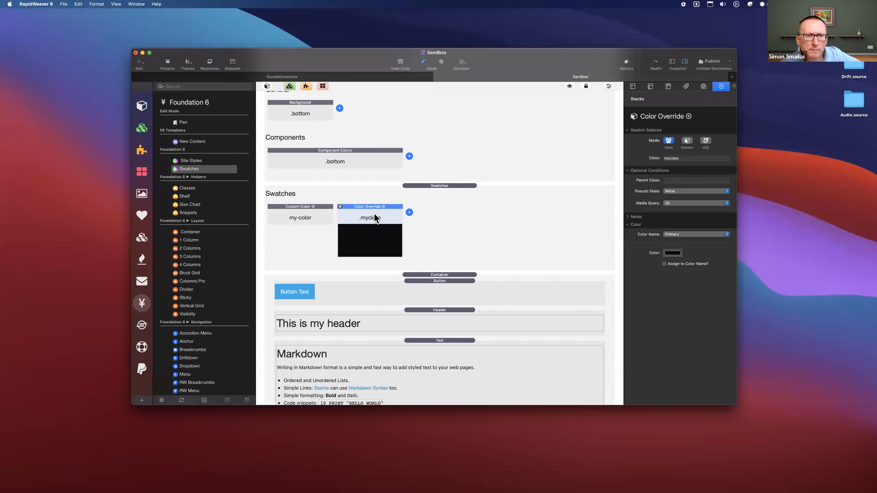
pyautogui.click(679, 233)
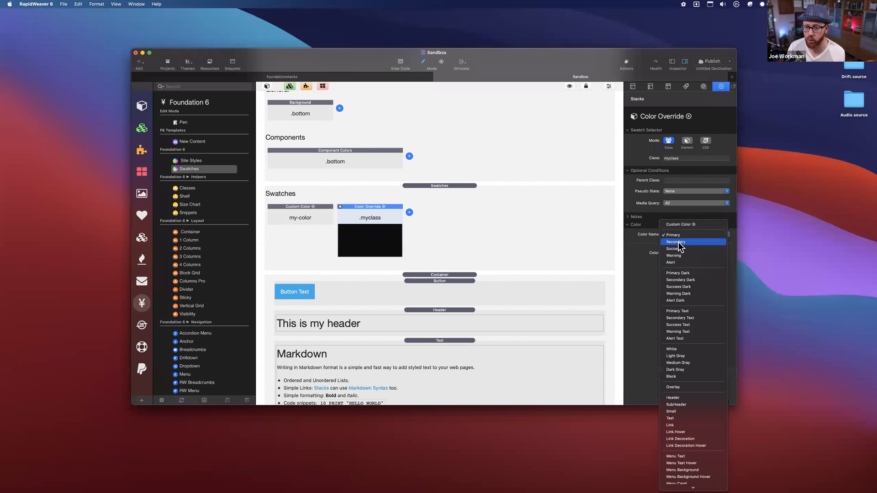
pyautogui.click(697, 238)
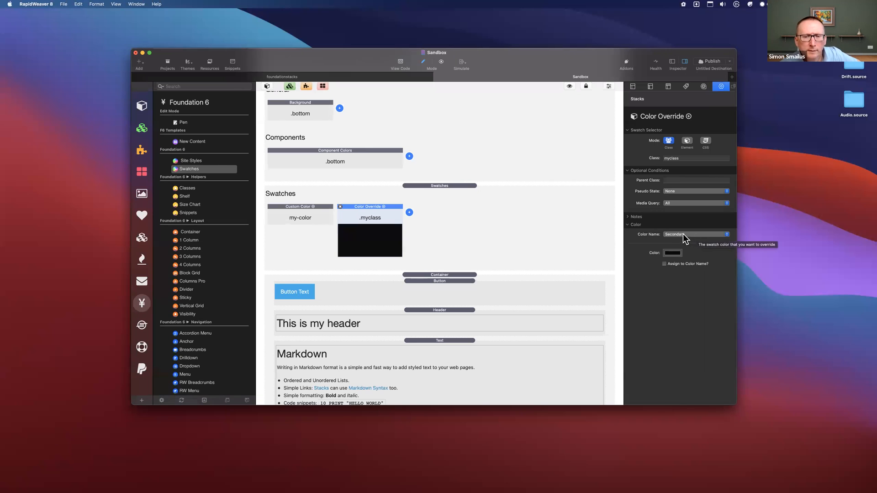
pyautogui.click(683, 234)
pyautogui.click(685, 228)
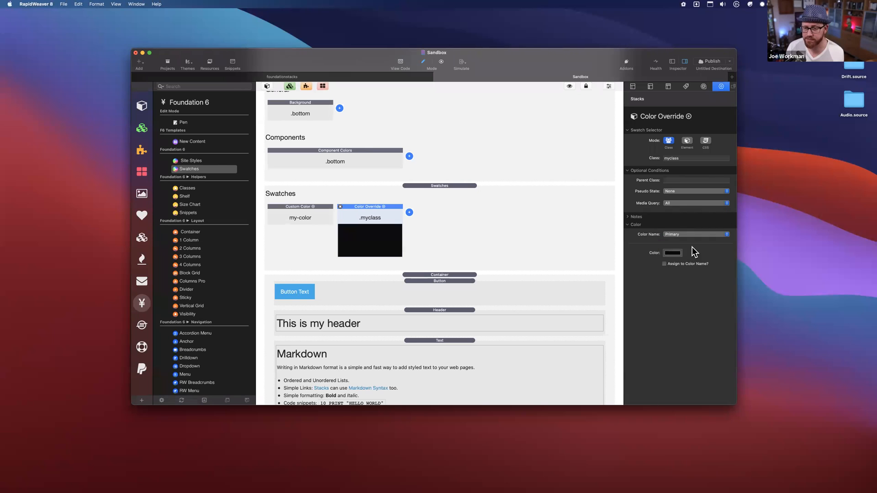
pyautogui.click(665, 263)
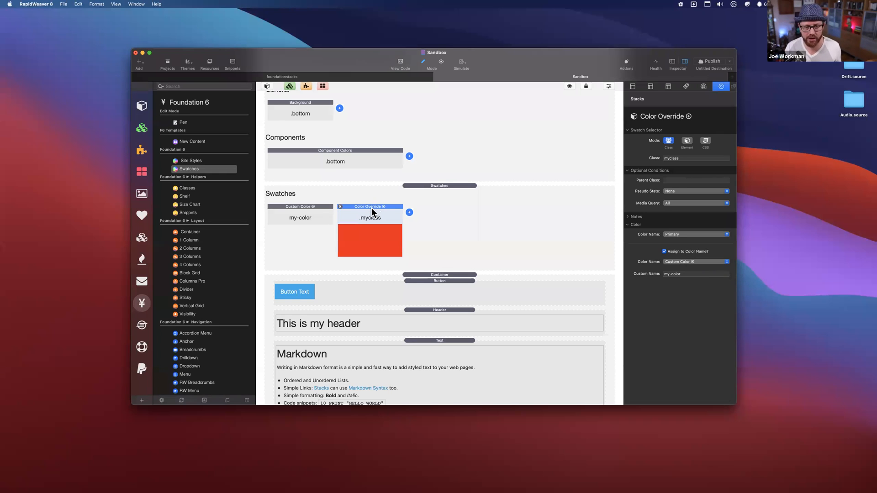
# - Delete the Color Override swatch for myclass from the Swatches stack, leaving the my-color swatch in place
pyautogui.scroll(10, 375, 205)
pyautogui.click(383, 167)
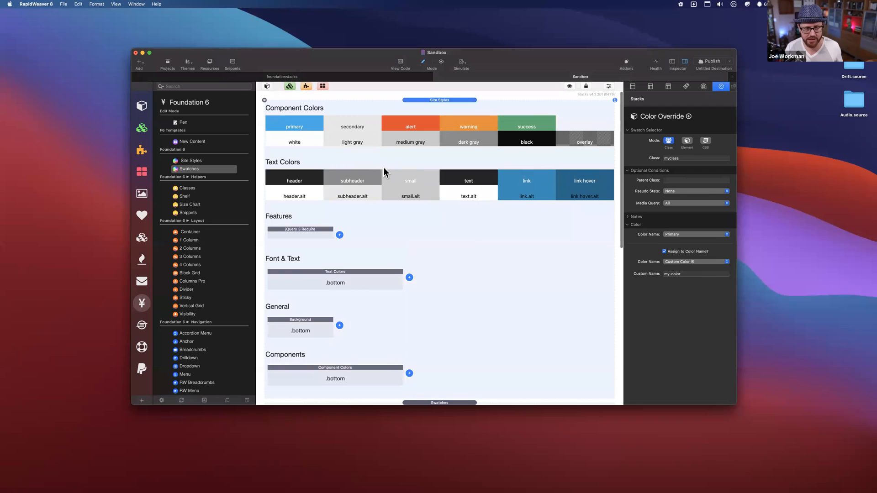
pyautogui.scroll(-8, 400, 290)
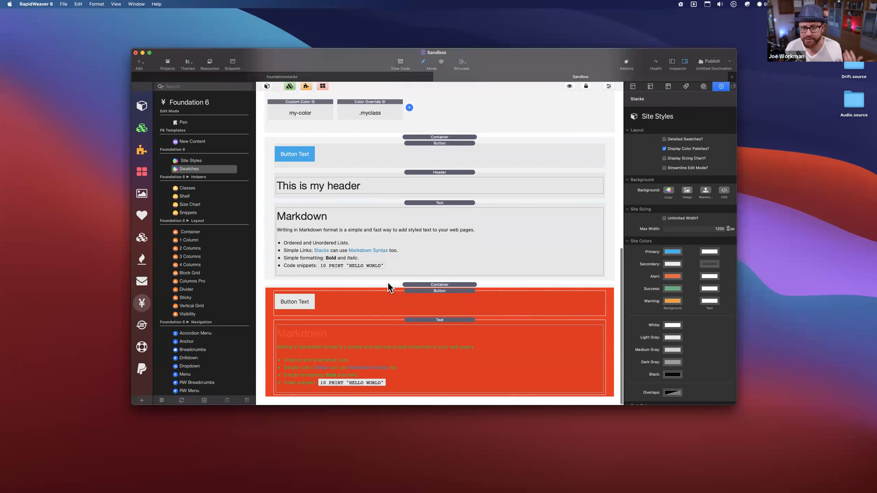
pyautogui.scroll(2, 406, 135)
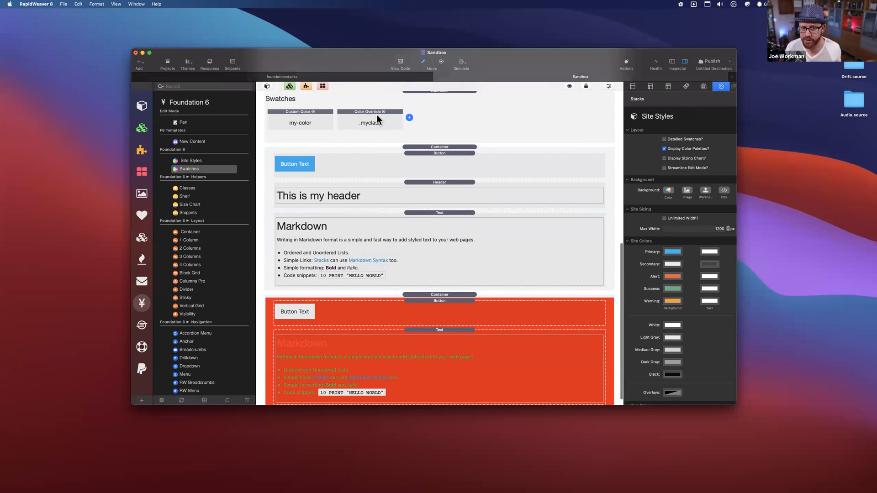
pyautogui.click(345, 113)
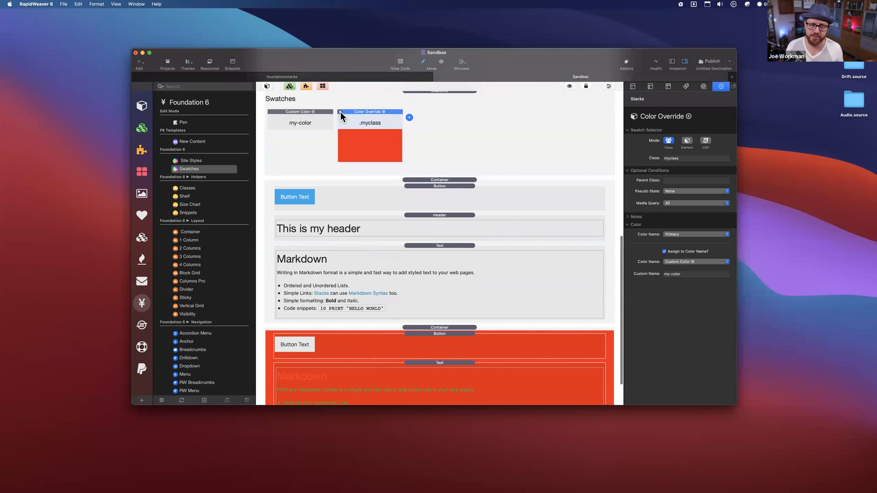
pyautogui.click(340, 112)
pyautogui.click(405, 102)
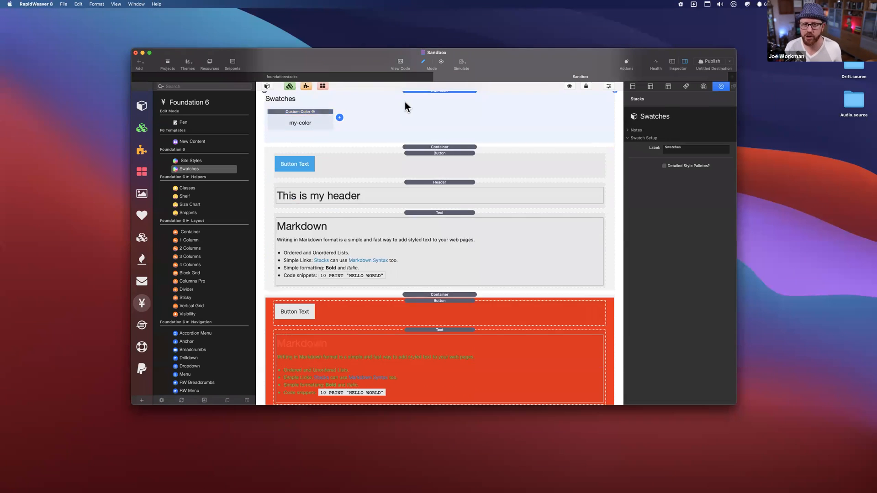
# - Review the color palettes, settings and swatch sections of the Site Styles stack
pyautogui.scroll(2, 408, 103)
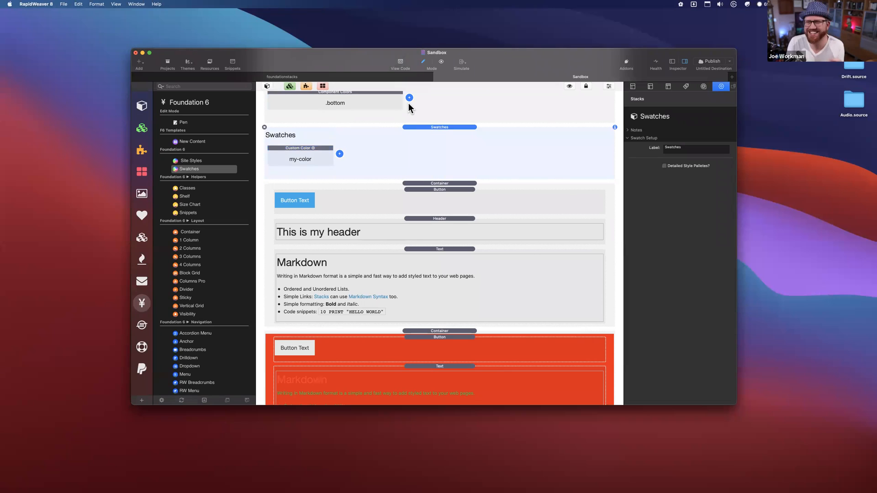
pyautogui.scroll(5, 394, 151)
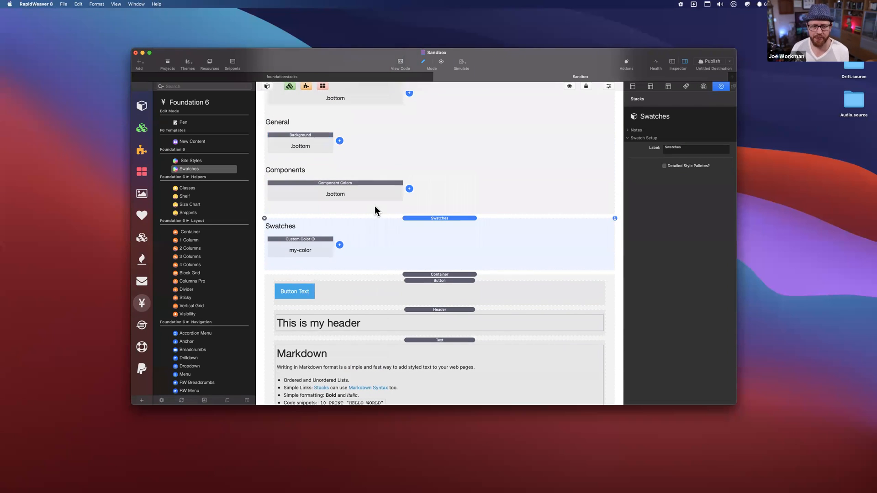
pyautogui.scroll(2, 369, 236)
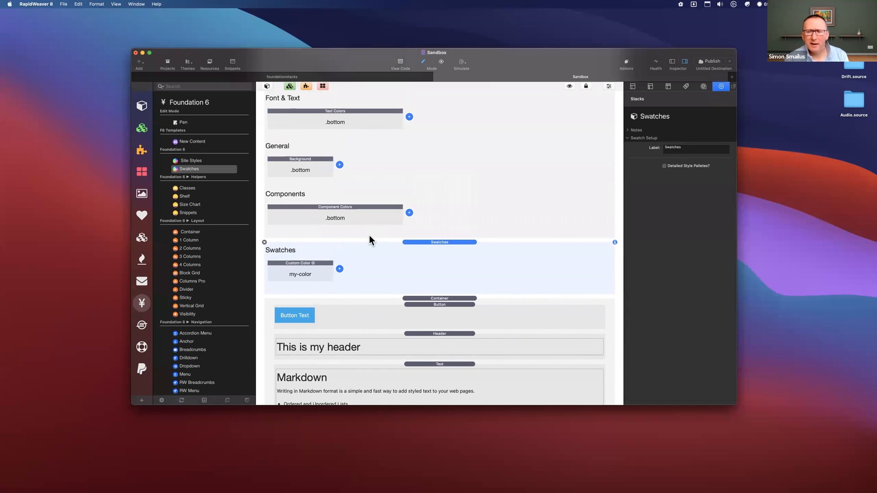
pyautogui.scroll(8, 369, 236)
pyautogui.scroll(1, 369, 235)
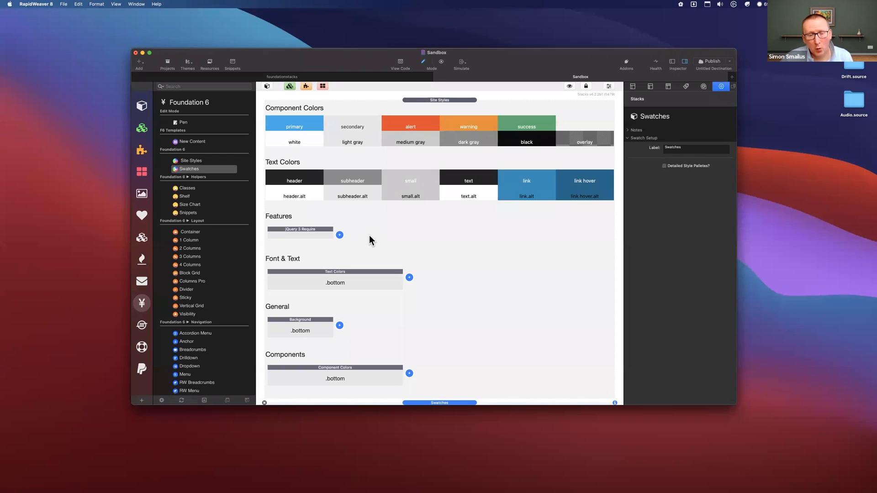
pyautogui.click(369, 234)
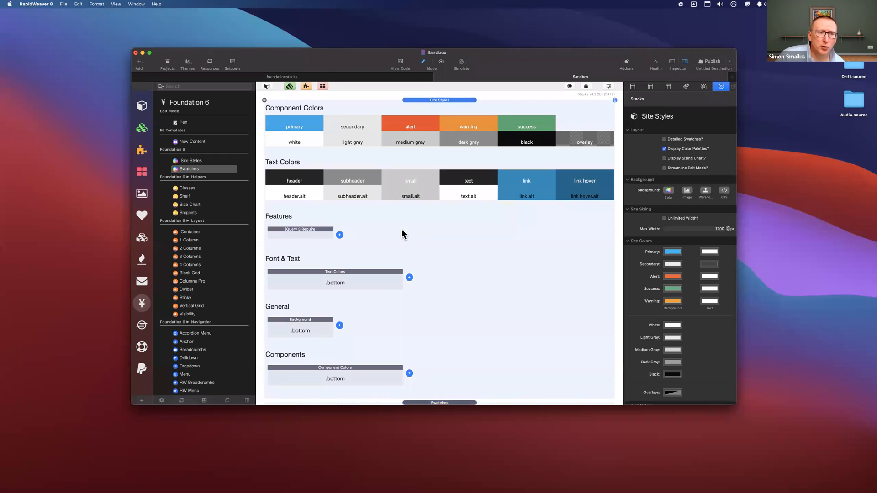
pyautogui.scroll(-1, 415, 225)
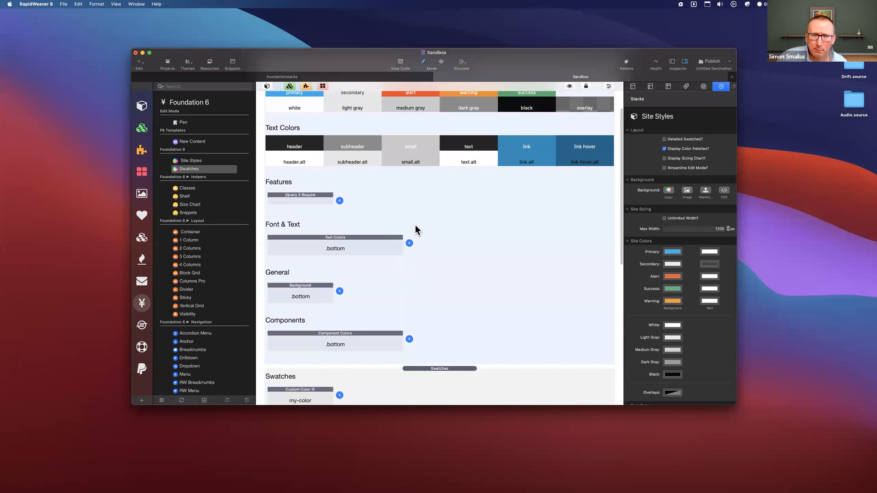